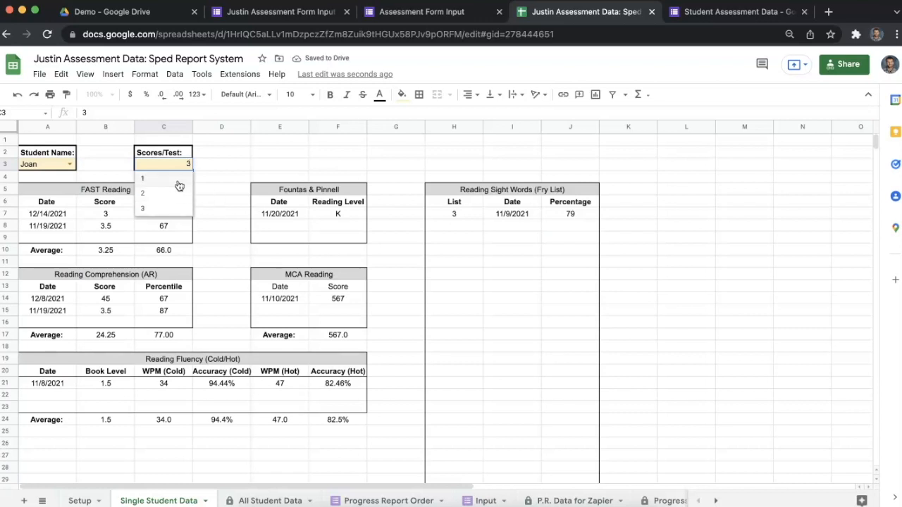
Set the Scores/Test selector on the Single Student Data sheet to 2.
left_click(178, 183)
left_click(185, 165)
left_click(169, 185)
left_click(205, 165)
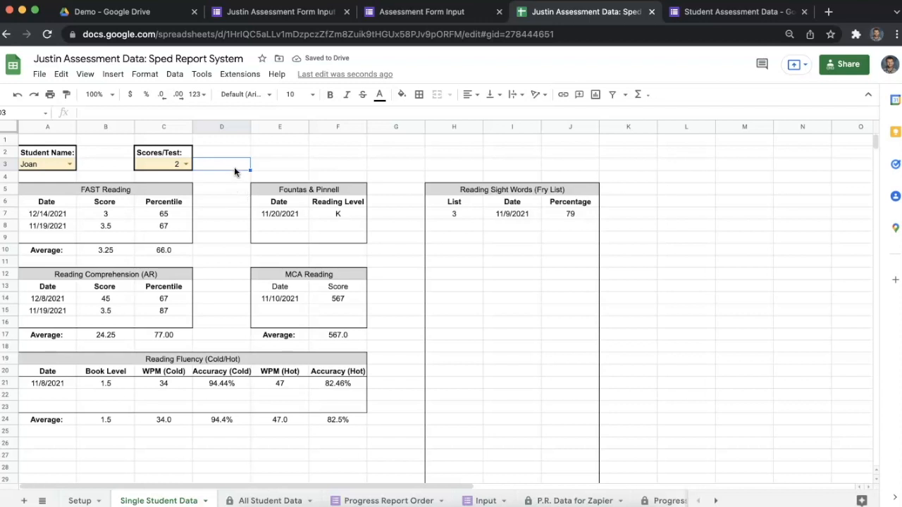
left_click_drag(230, 179, 230, 306)
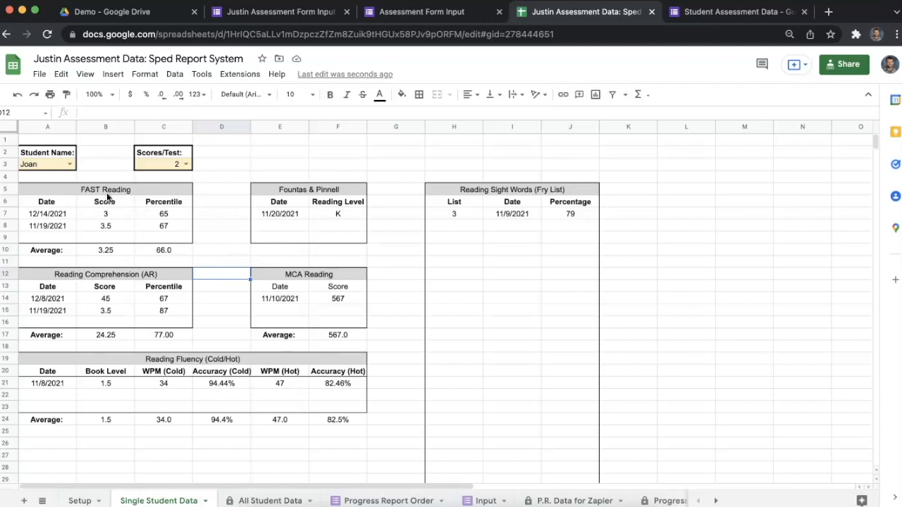
left_click(26, 143)
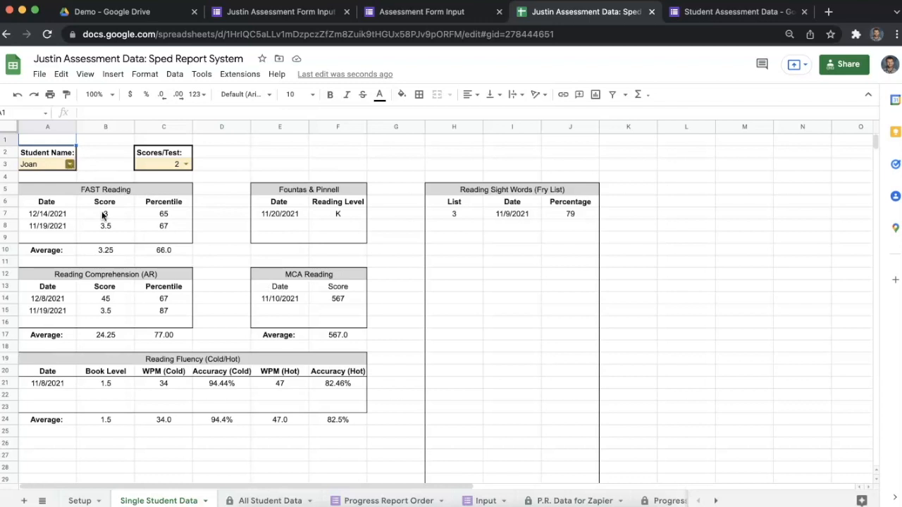
Look over the All Student Data sheet, then switch to the assessment input form in Google Forms and preview it.
left_click(271, 500)
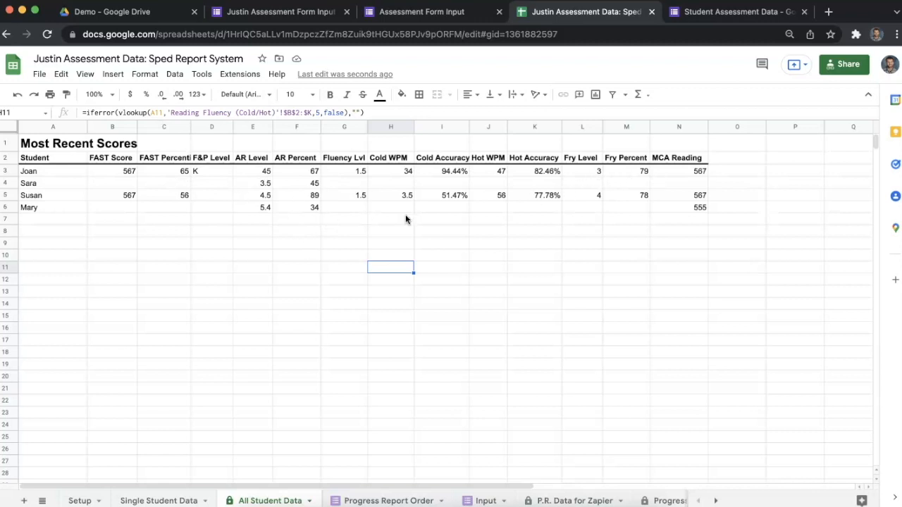
left_click(312, 13)
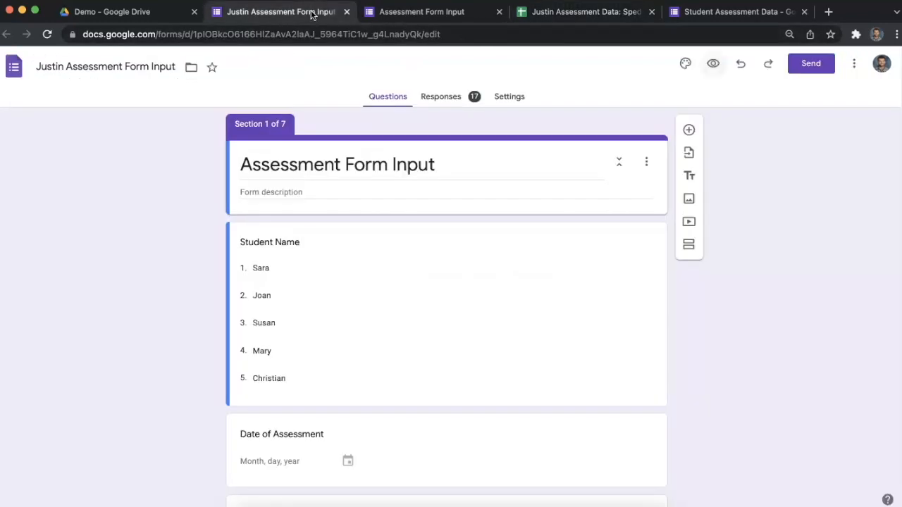
left_click(712, 66)
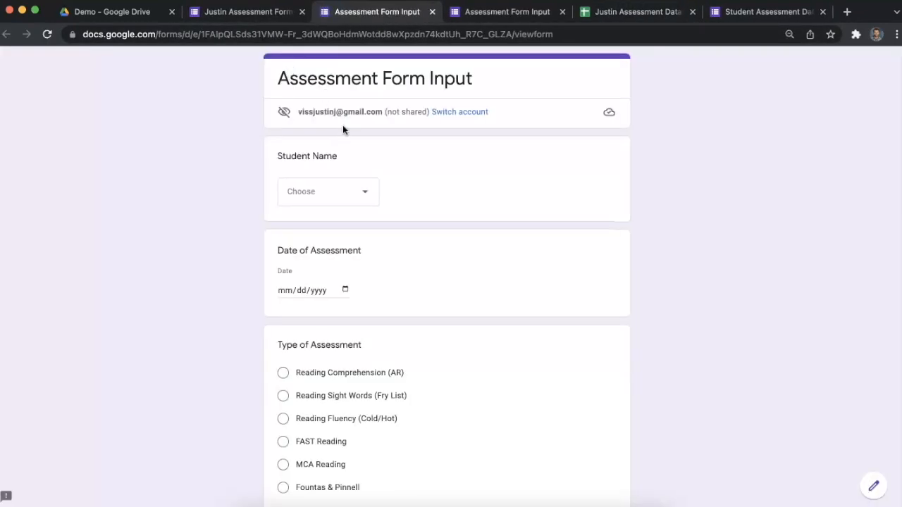
Choose the third listed student, date the assessment 12/08/2021, and continue with Reading Sight Words (Fry List) as its type.
left_click(357, 189)
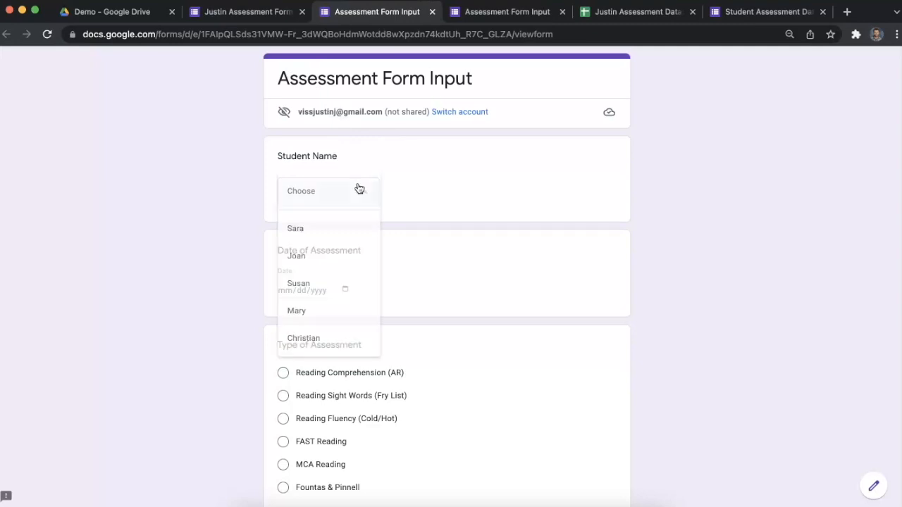
left_click(327, 283)
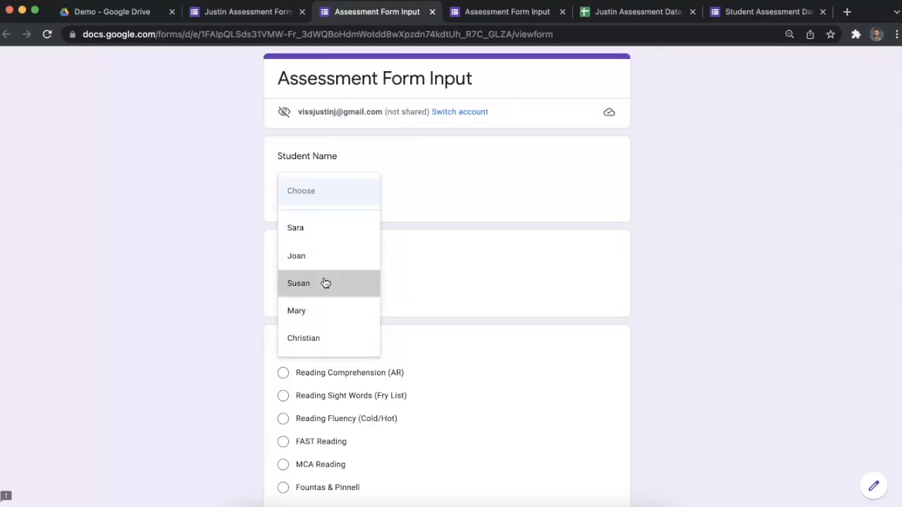
left_click(344, 289)
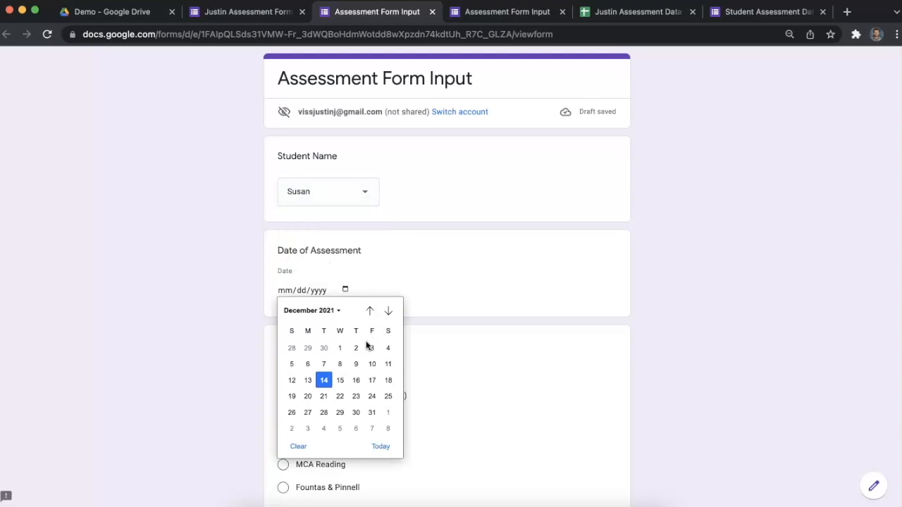
left_click(339, 364)
scroll(209, 324, "down", 3)
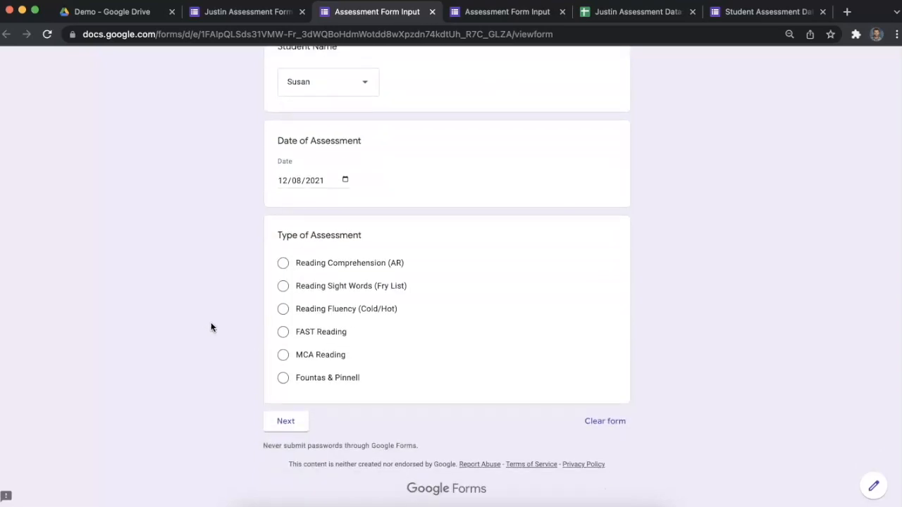
left_click(284, 288)
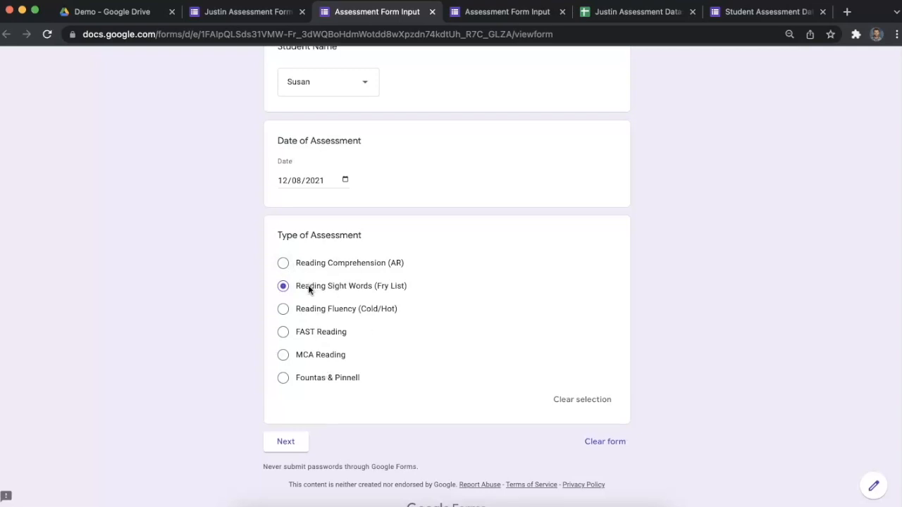
left_click(288, 442)
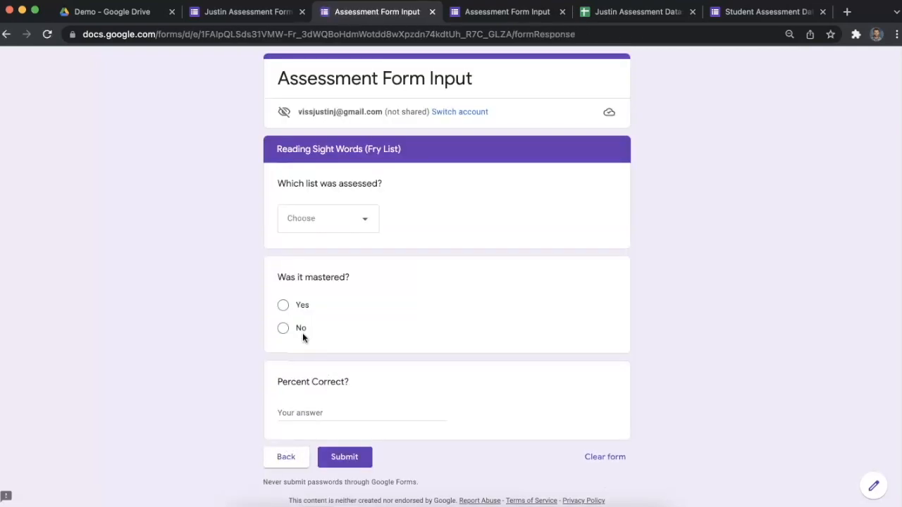
Record list 3 as assessed, mastered Yes and 98 percent correct, and submit the response.
left_click(352, 211)
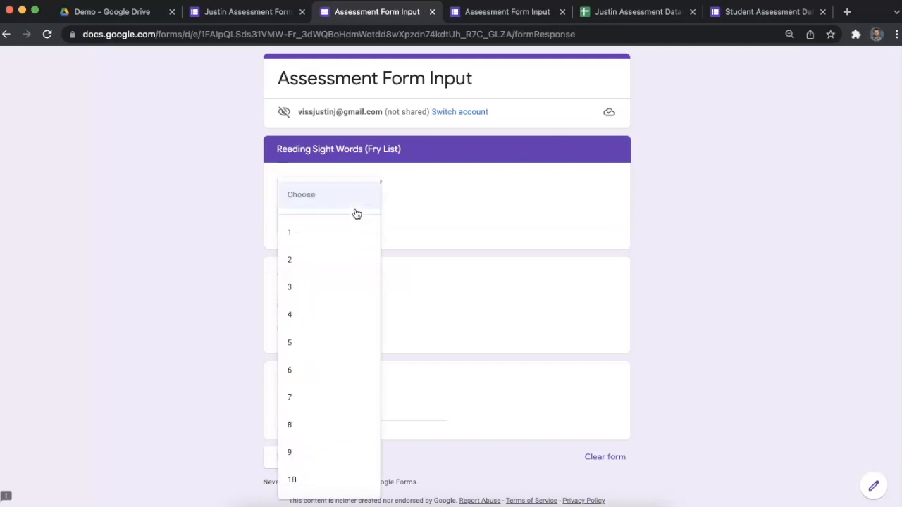
left_click(329, 282)
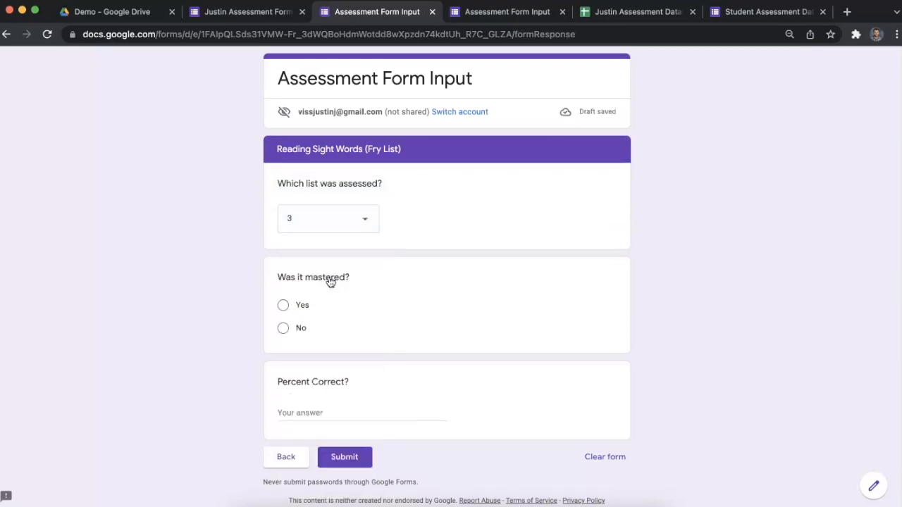
left_click(296, 303)
left_click(298, 431)
type("98")
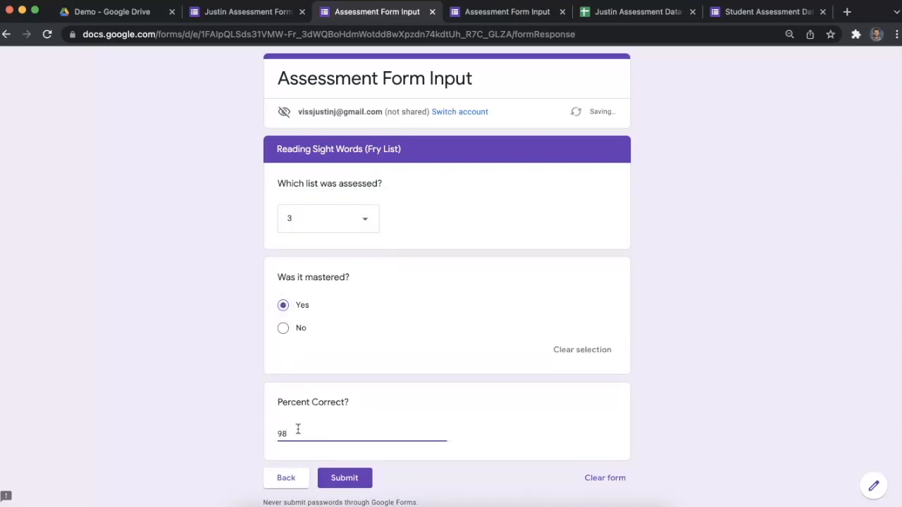
left_click(333, 472)
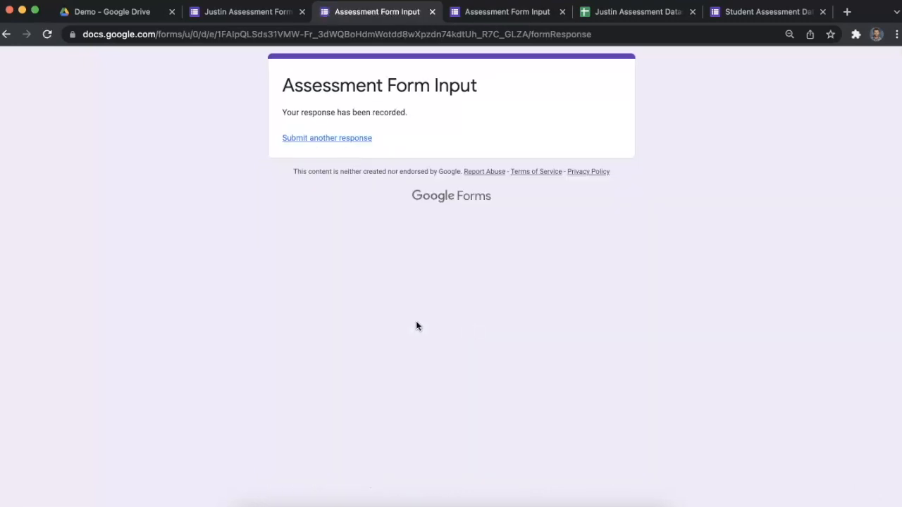
Start another response for the third listed student, dated 12/09/2021, and continue with FAST Reading as the assessment type.
left_click(346, 140)
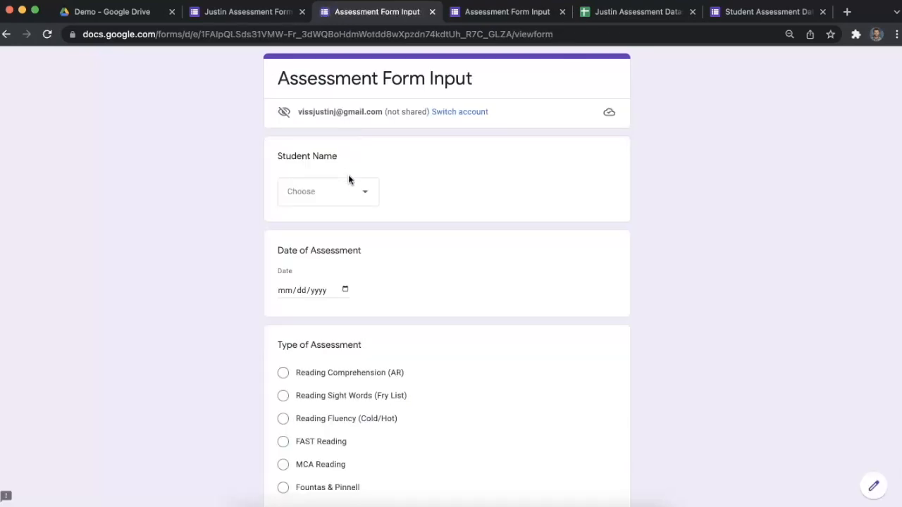
left_click(353, 194)
left_click(334, 287)
left_click(344, 289)
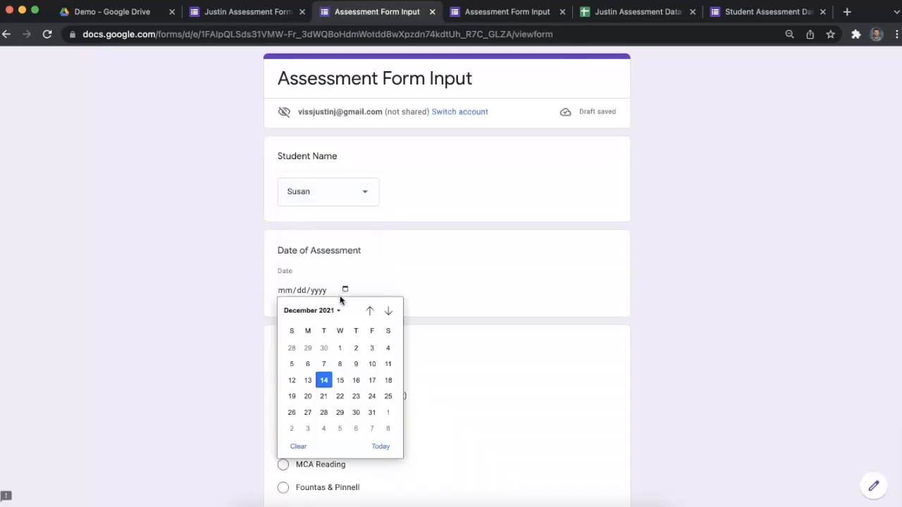
left_click(355, 364)
scroll(381, 340, "down", 1)
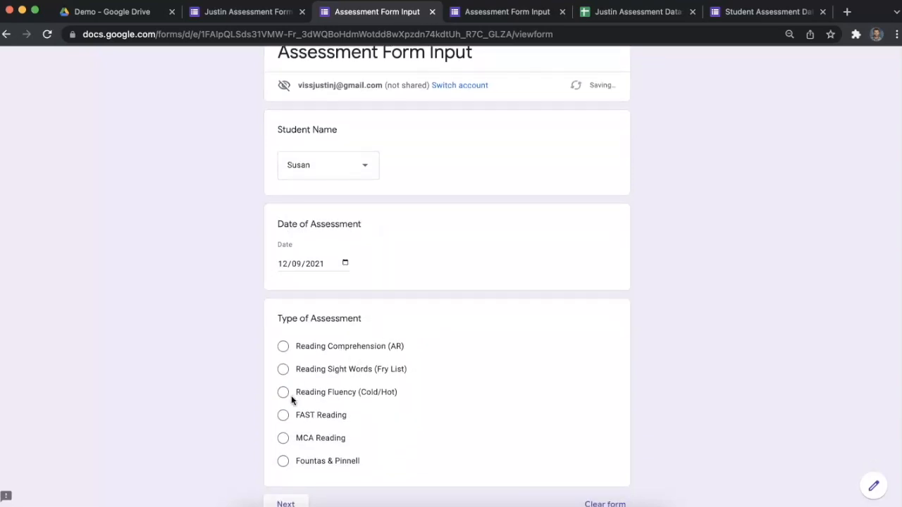
left_click(283, 415)
scroll(294, 459, "down", 3)
left_click(299, 416)
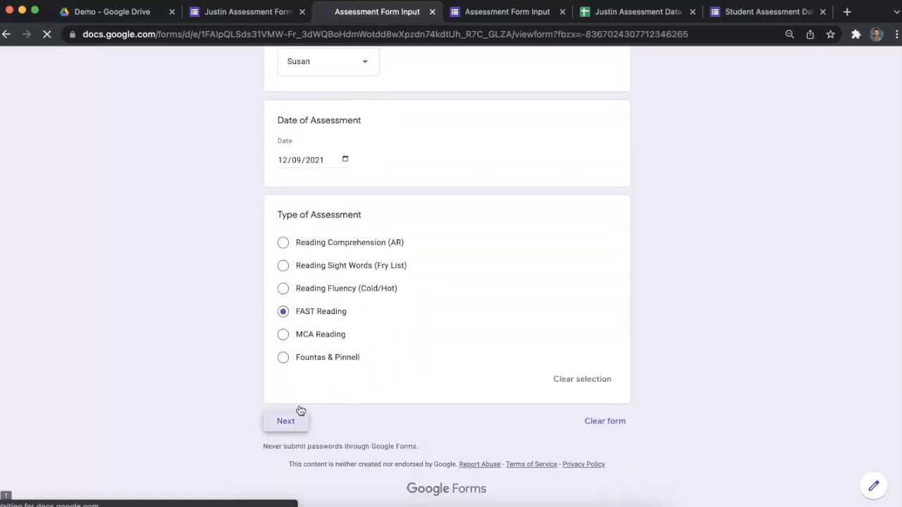
Enter a FAST Reading score of 456, percentile 76 and reading level 3.4, tick an area, and submit the response.
left_click(320, 214)
type("456")
left_click(318, 307)
type("76")
left_click(317, 387)
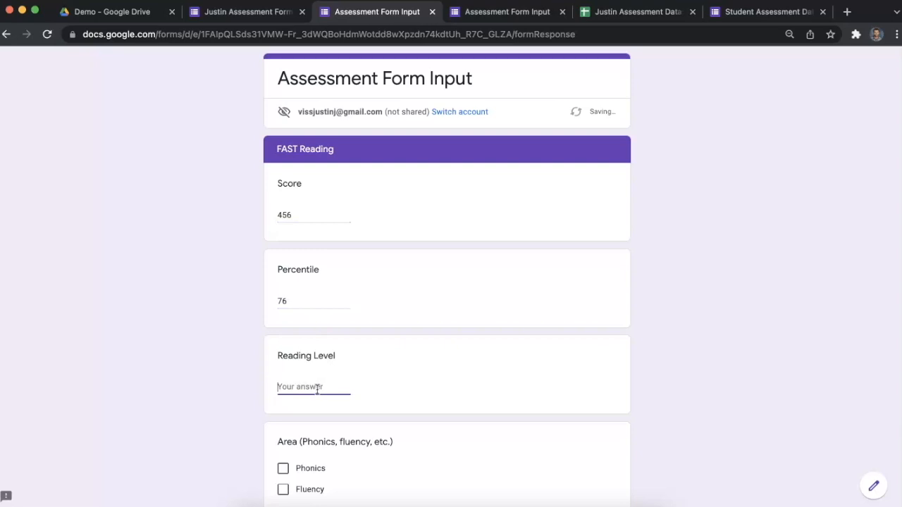
type("M")
key("BackSpace")
type("3.")
scroll(344, 406, "down", 3)
left_click(282, 379)
left_click(341, 421)
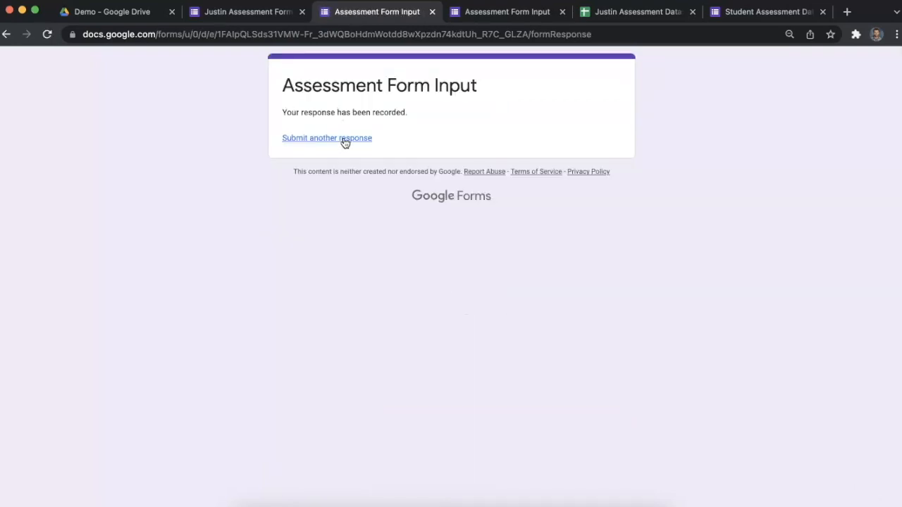
Switch to the Google Sheets assessment data and examine the two newest response rows on the Input sheet.
left_click(342, 140)
left_click(619, 21)
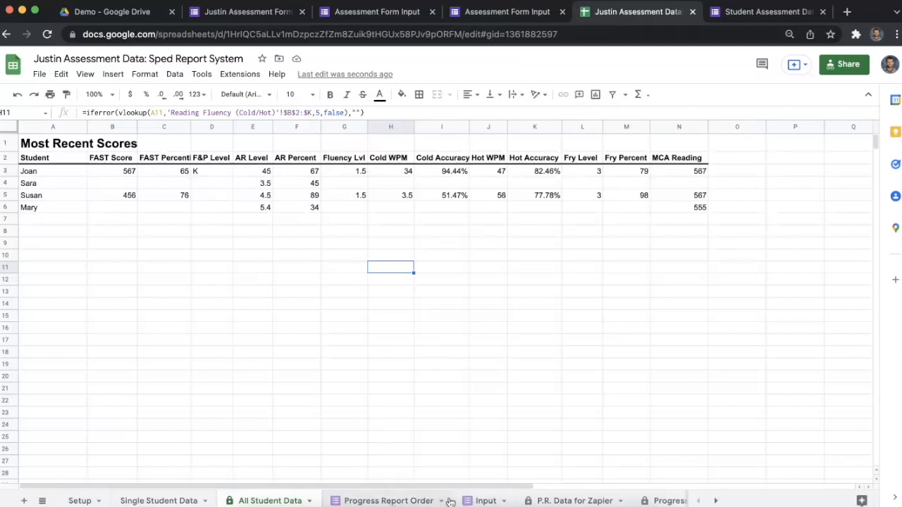
left_click(485, 500)
left_click_drag(162, 373, 74, 373)
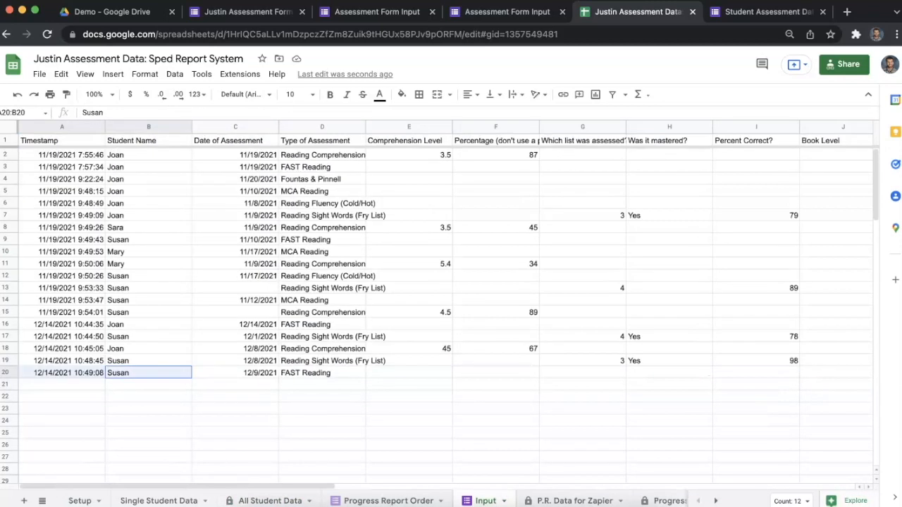
left_click_drag(156, 361, 804, 361)
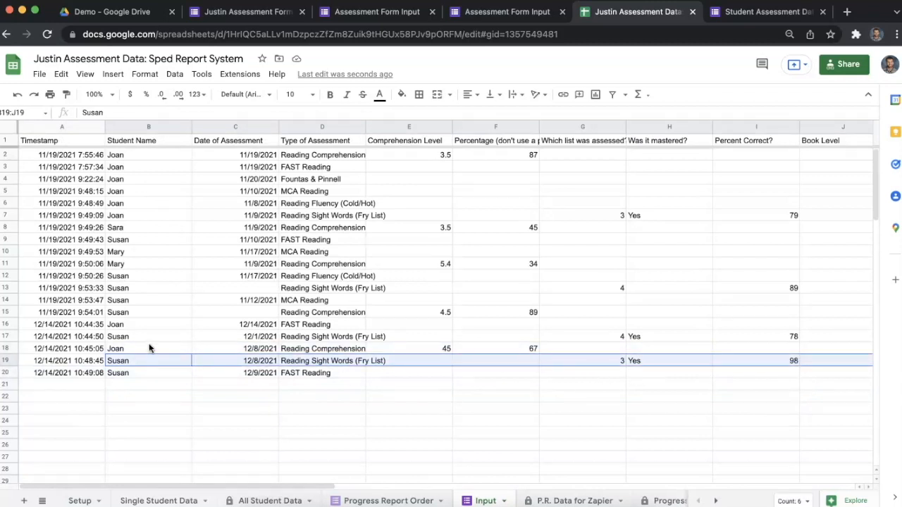
left_click_drag(150, 348, 302, 361)
Set the Student Name selector on the Single Student Data sheet to the third listed student.
left_click(187, 501)
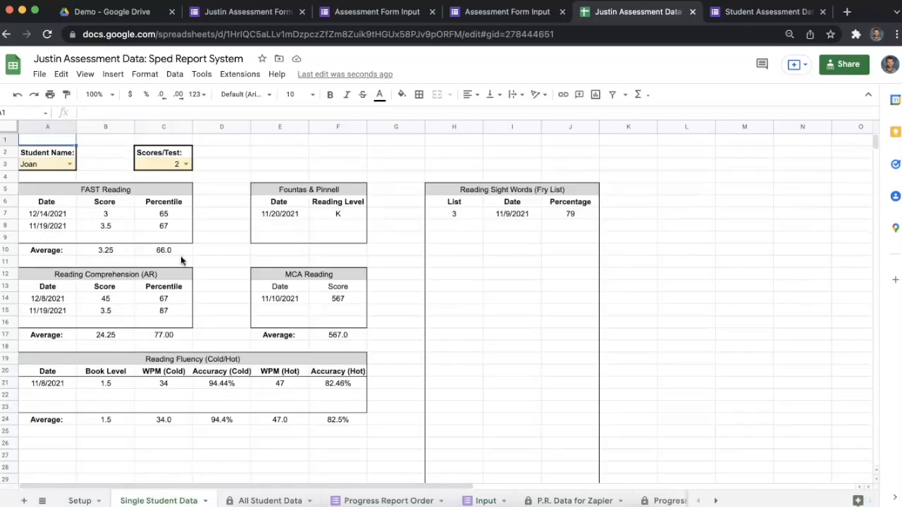
left_click(68, 164)
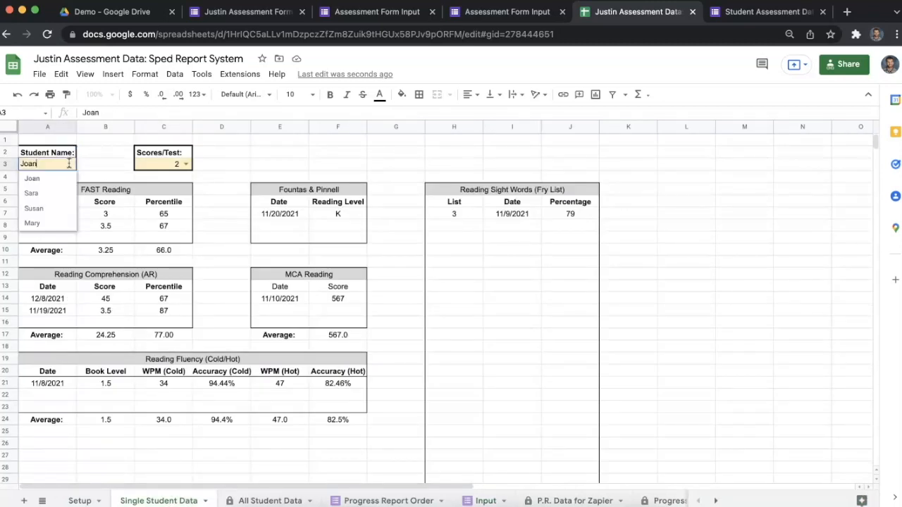
left_click(52, 210)
left_click(282, 154)
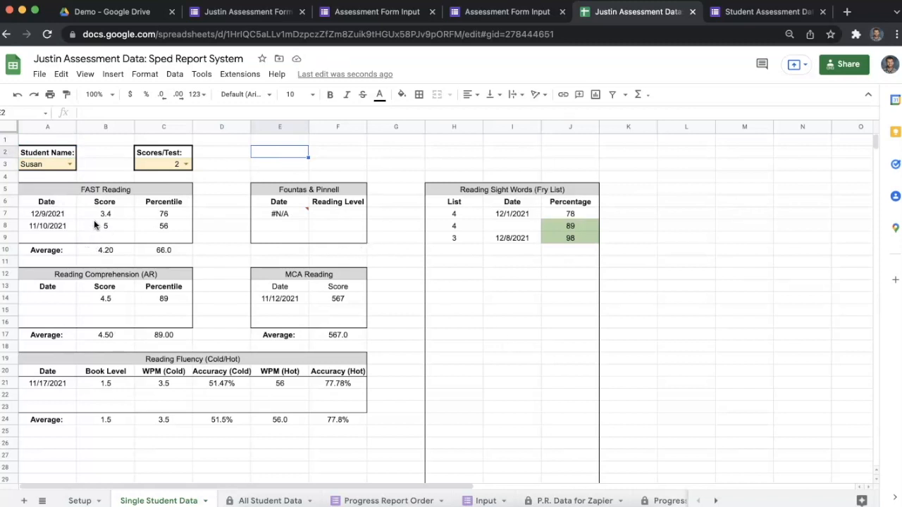
Set the Scores/Test selector to 3 and examine the selected student's FAST Reading scores.
left_click(187, 164)
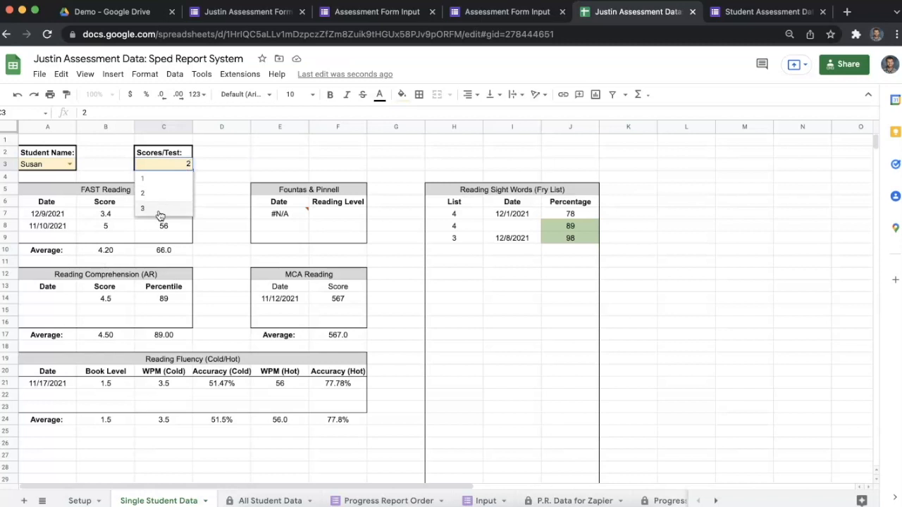
left_click(161, 212)
left_click(208, 182)
mouse_move(55, 215)
left_mouse_down()
mouse_move(113, 239)
mouse_move(165, 242)
mouse_move(40, 213)
left_mouse_up()
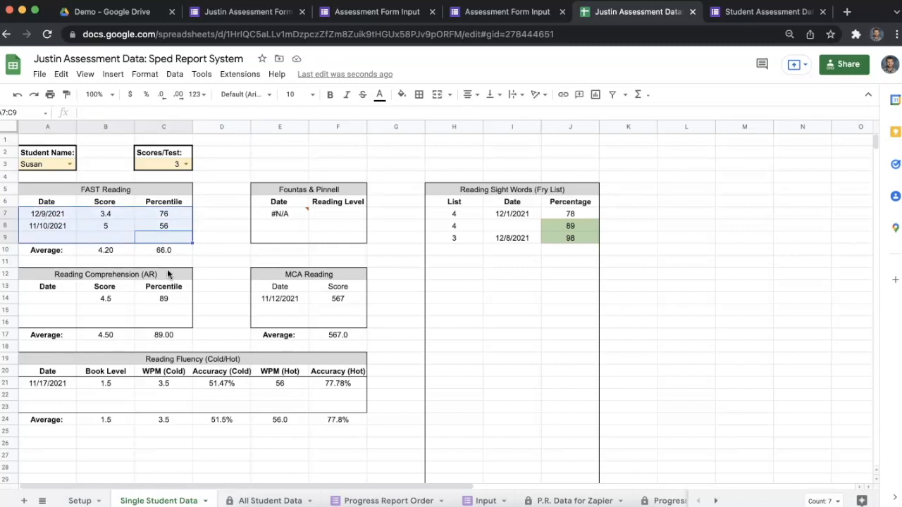
left_click(686, 273)
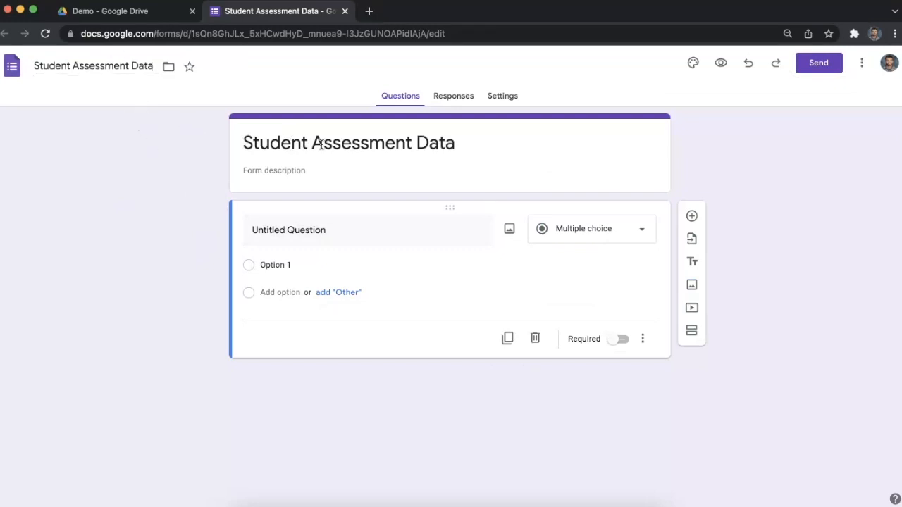
Make the untitled question in the Student Assessment Data form a dropdown titled Student Name.
left_click(626, 241)
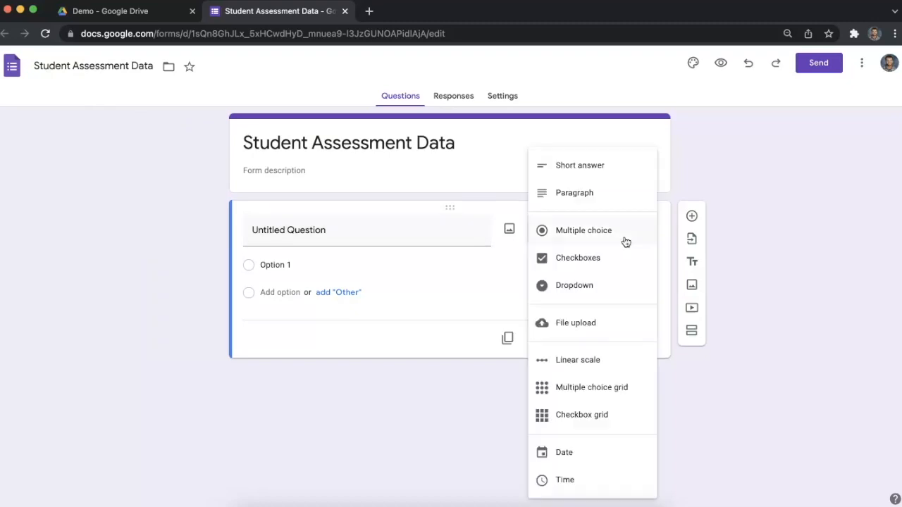
left_click(597, 284)
left_click(350, 240)
type("Student Name")
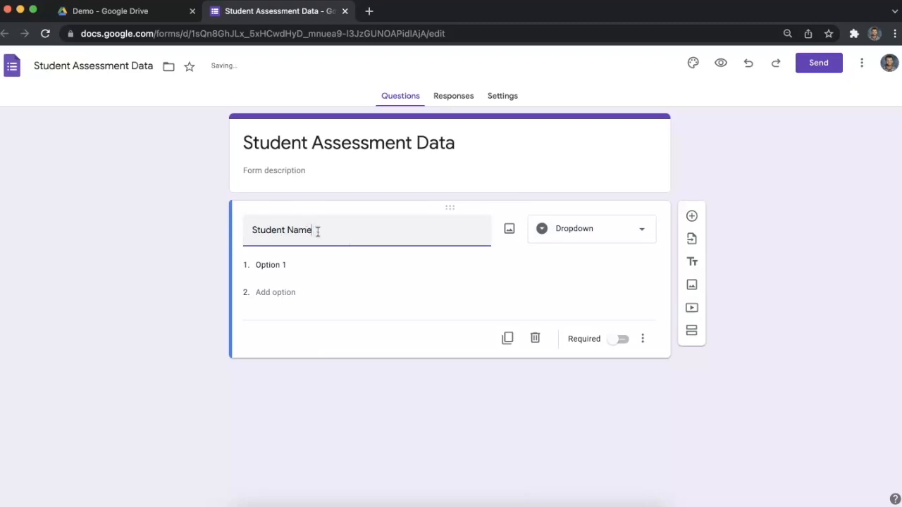
Enter a student's first name as the dropdown's first option and repeat the same name as the second option.
left_click(308, 269)
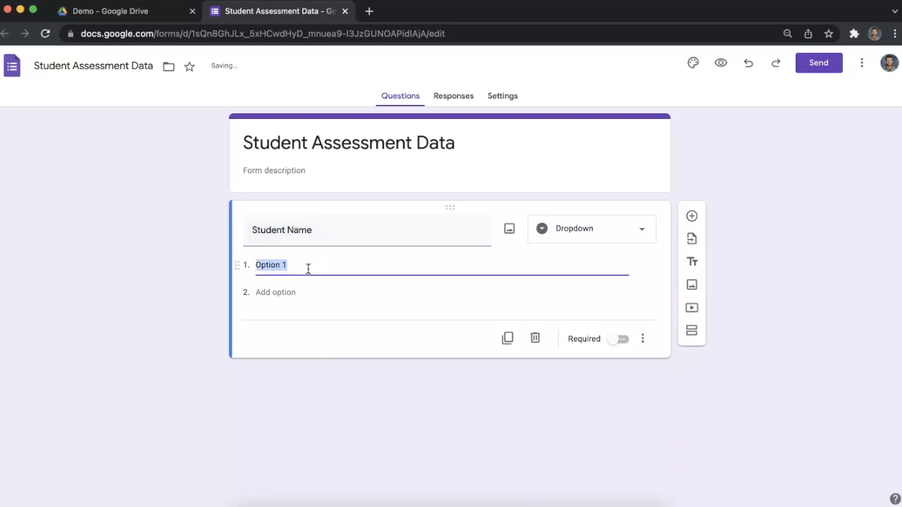
type("Justin")
key("Return")
type("Justin")
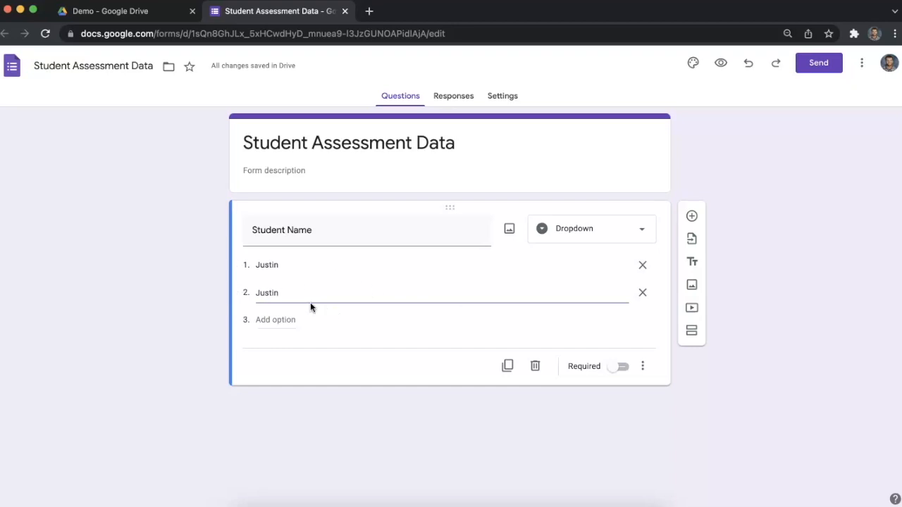
Replace the repeated second Student Name option with another student's first name and add two more students as the third and fourth options.
left_click_drag(280, 292, 257, 296)
left_click(275, 291)
key("BackSpace")
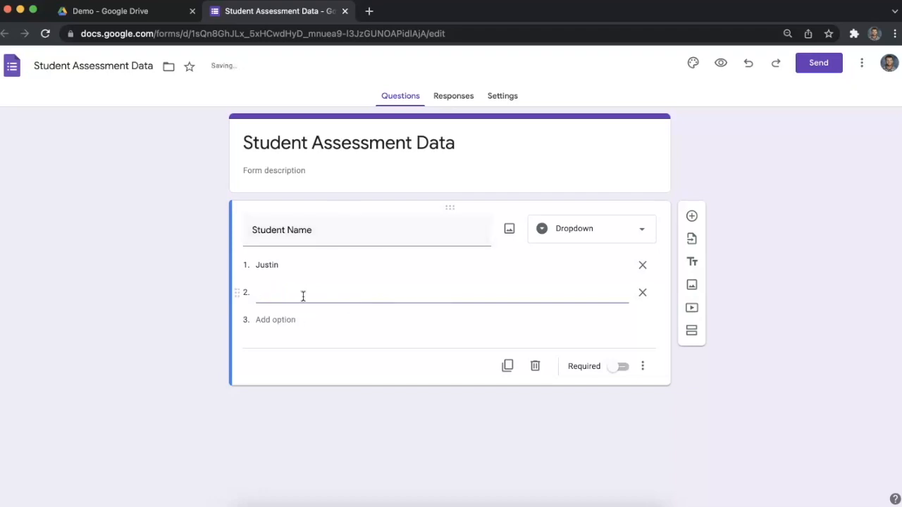
key("Return")
type("Joan")
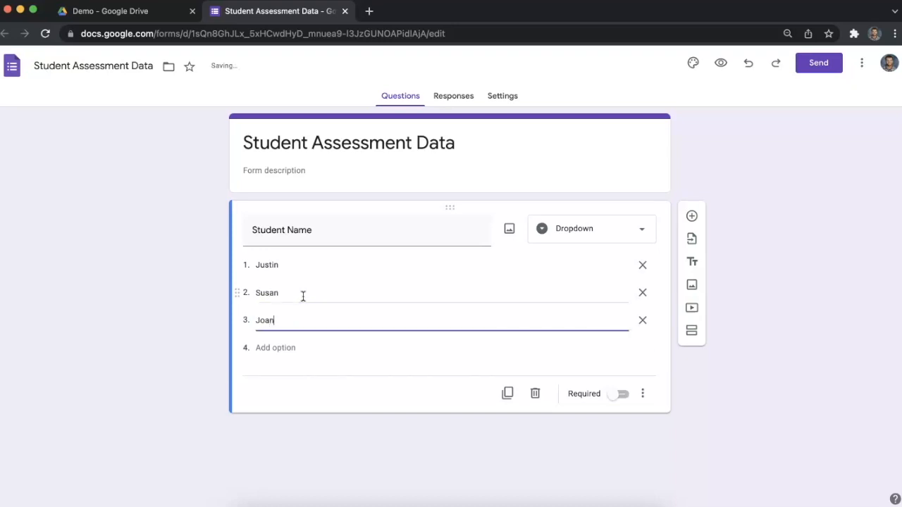
key("Return")
type("Luke")
left_click(185, 324)
left_click(575, 238)
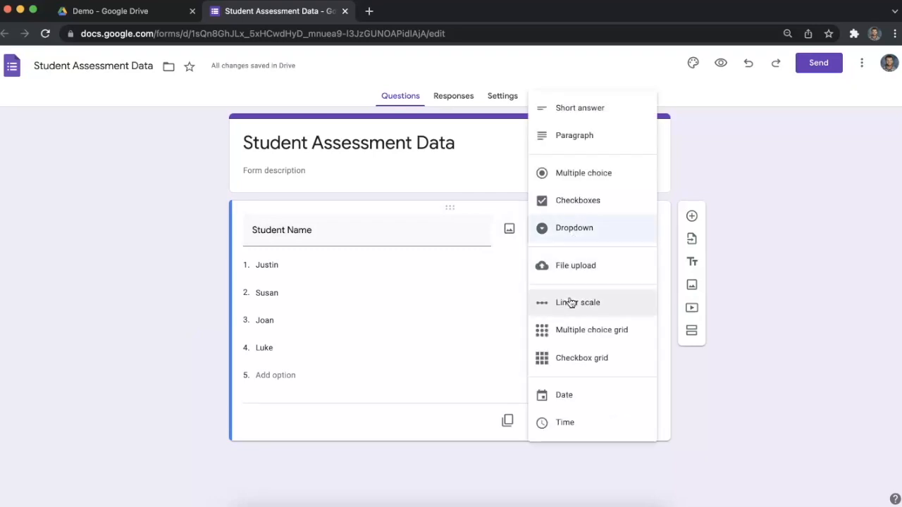
left_click(733, 184)
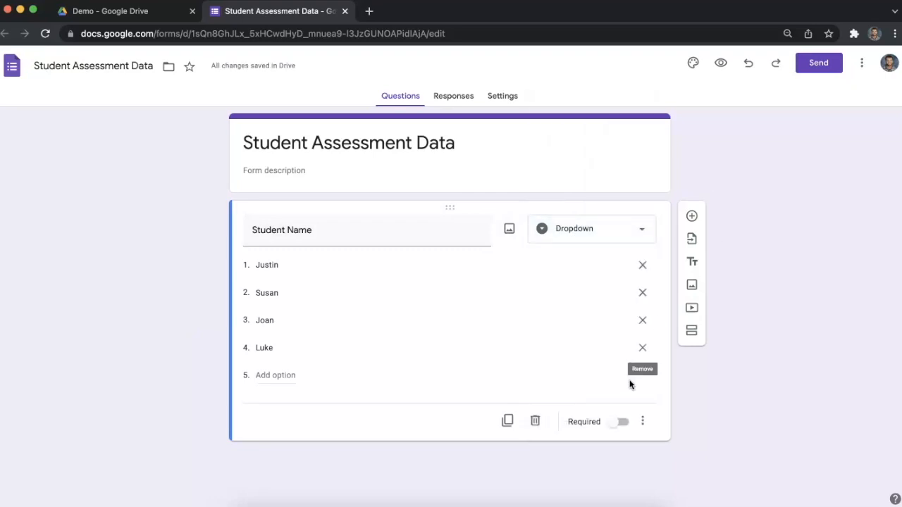
Add a date question titled "Date of Assessment?" below the Student Name question.
left_click(687, 217)
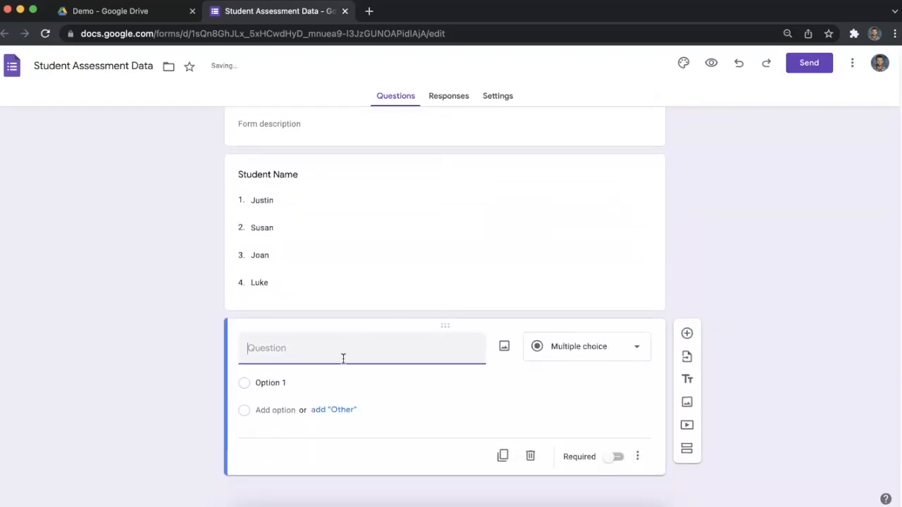
type("Date of Assessme")
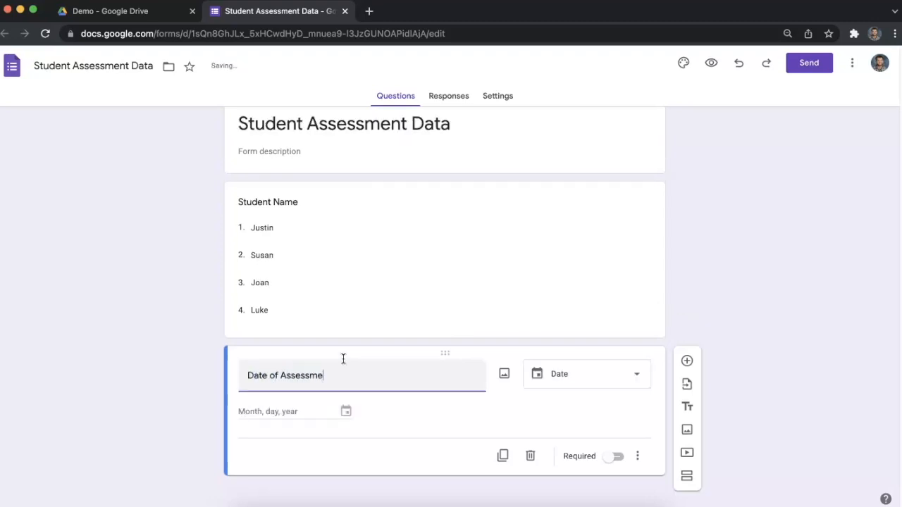
type("nt?")
left_click(709, 315)
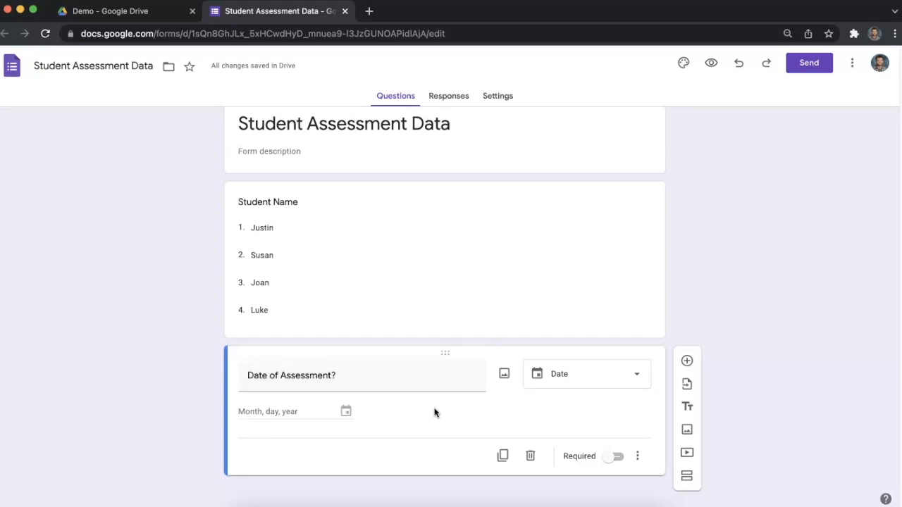
Add a multiple-choice question titled "Type of Assessment?" below the date question.
left_click(688, 361)
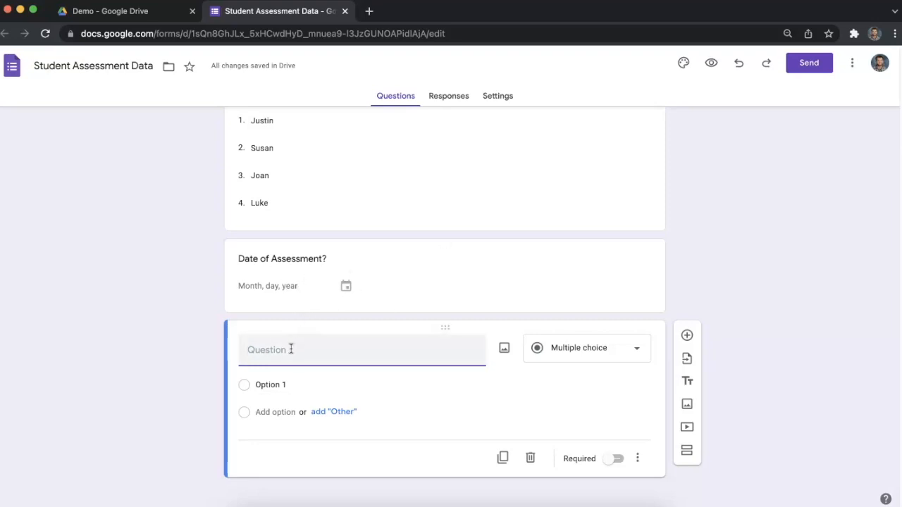
type("Type of Assessment")
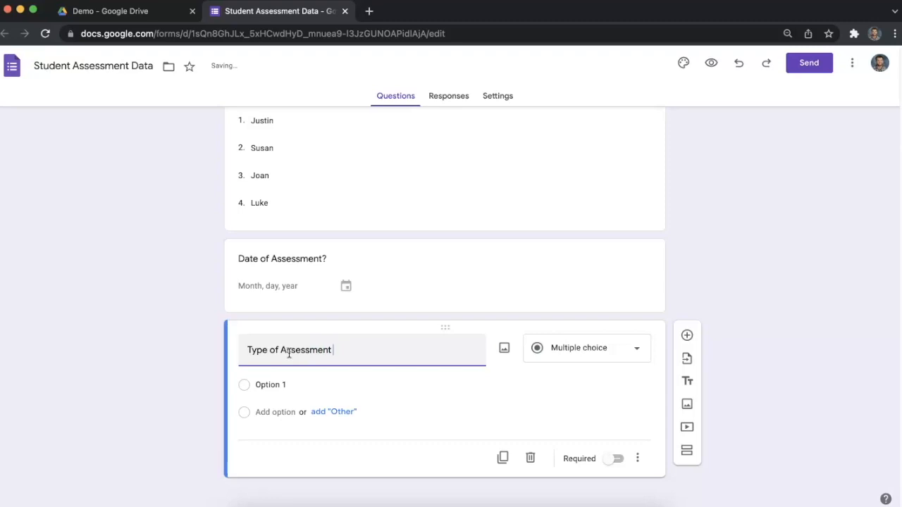
type("?")
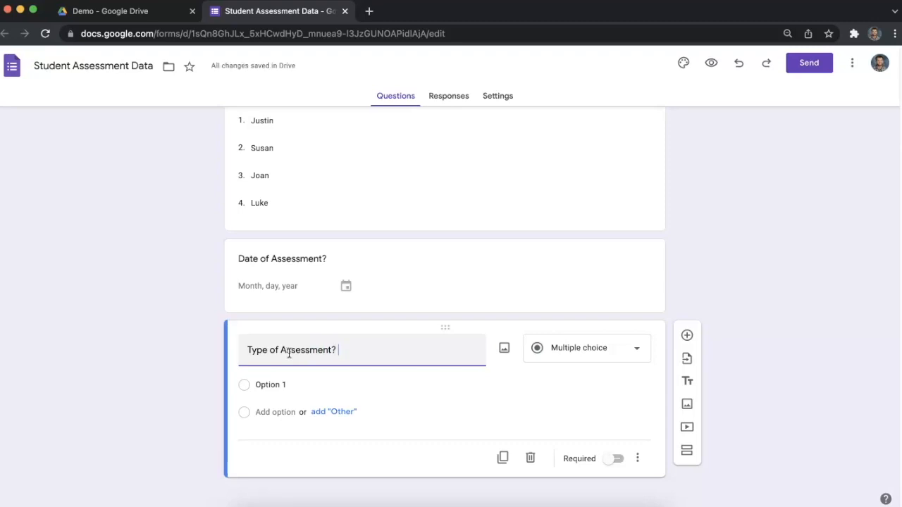
key("Return")
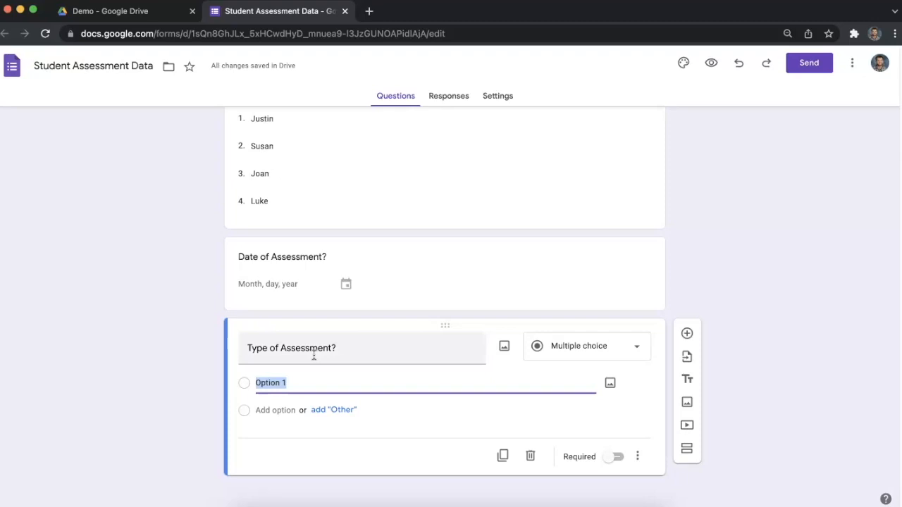
Enter Reading Comprehension, Sight Words and Fluency as the first three options of the Type of Assessment? question.
type("Re")
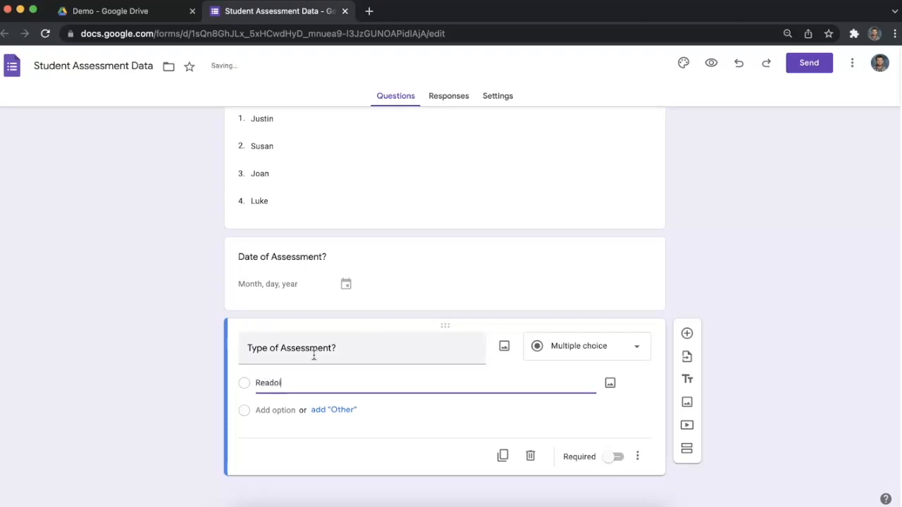
type("ading Comprehension")
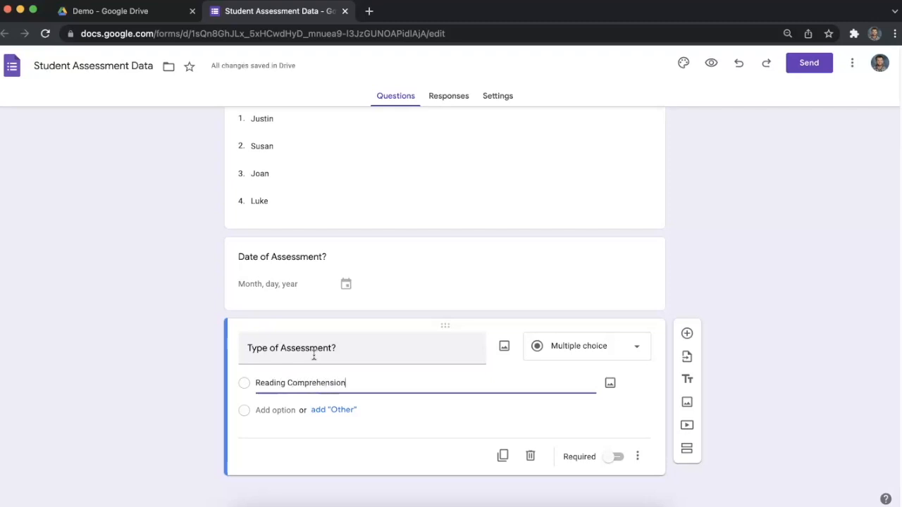
key("Return")
type("Rea")
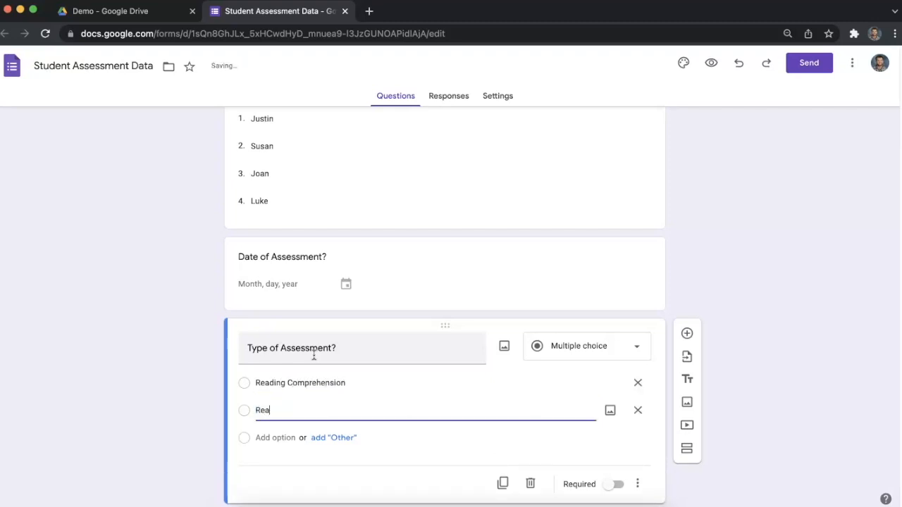
key("BackSpace")
type("Sight Word")
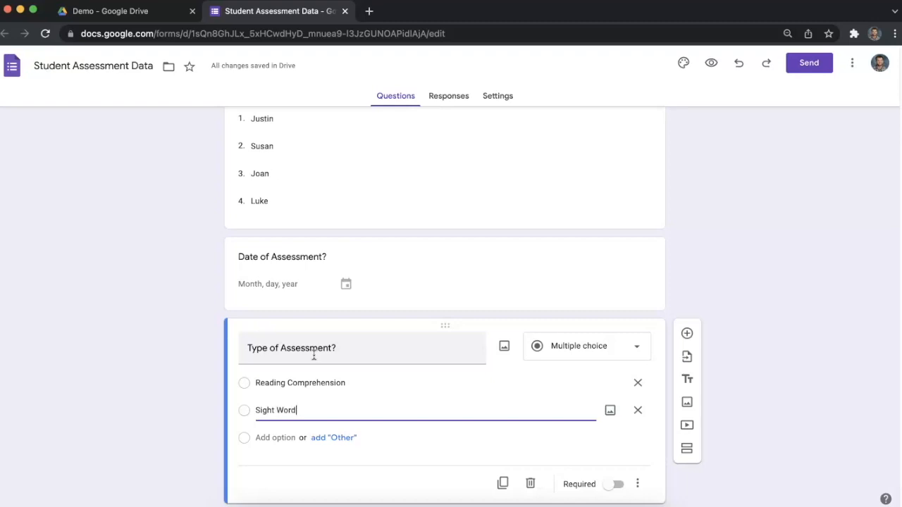
type("s")
key("Return")
type("Fluenc")
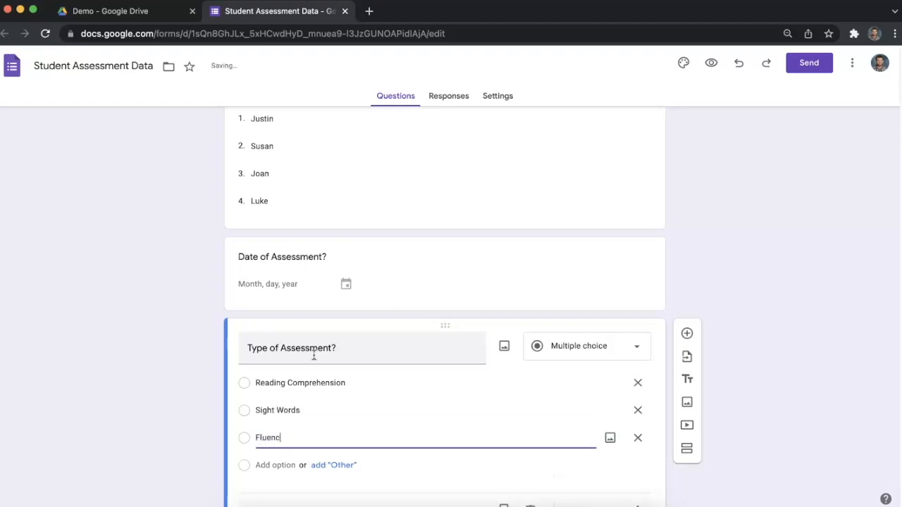
type("y")
Add the options FAST Reading, MCA Reading and F&P to the Type of Assessment? question.
key("Return")
type("F")
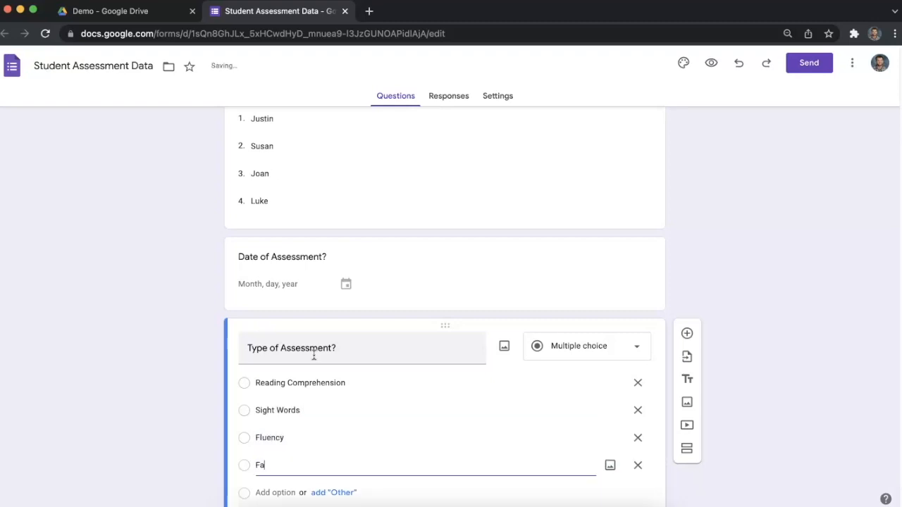
type("AST Reading")
key("Return")
type("MCA Reading")
key("Return")
type("F&P")
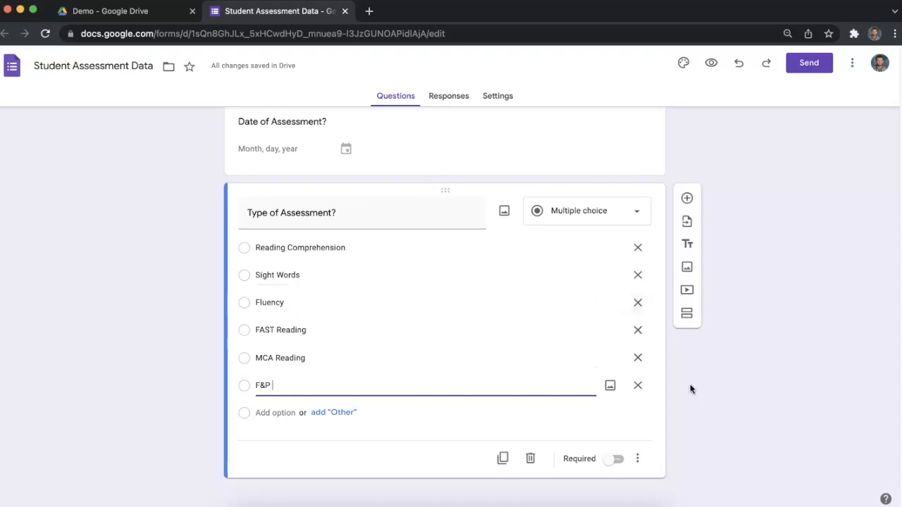
Remove the Reading Comprehension and Sight Words options from the Type of Assessment? question.
left_click(637, 277)
left_click(638, 279)
left_click(749, 202)
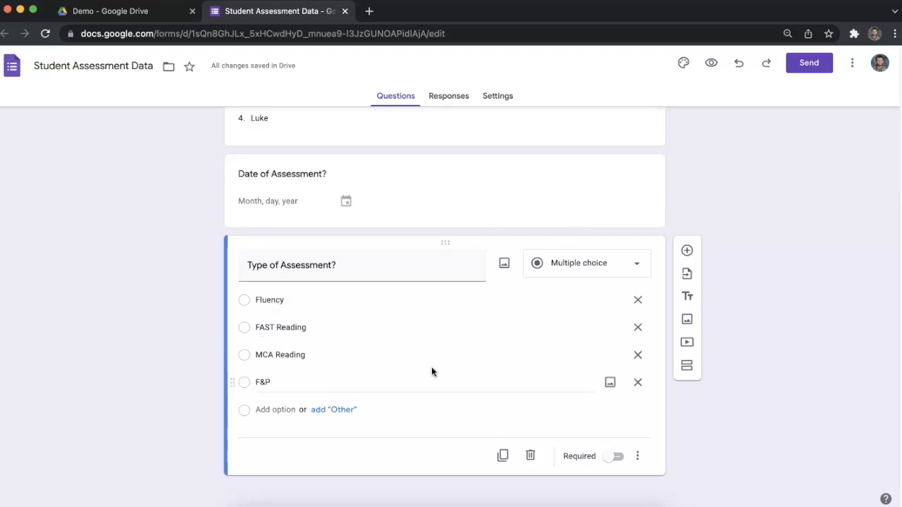
left_click(270, 357)
left_click(274, 328)
left_click(275, 302)
left_click(272, 383)
left_click(272, 305)
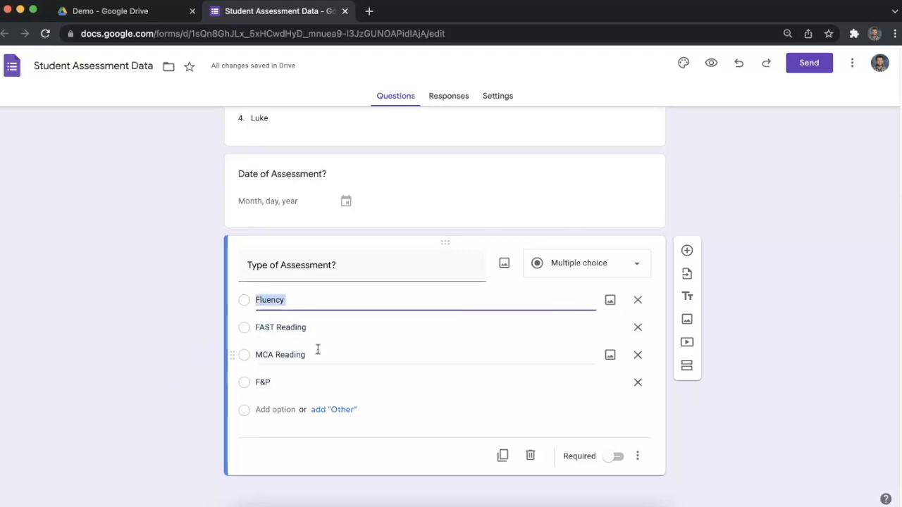
left_click(318, 352)
left_click(328, 300)
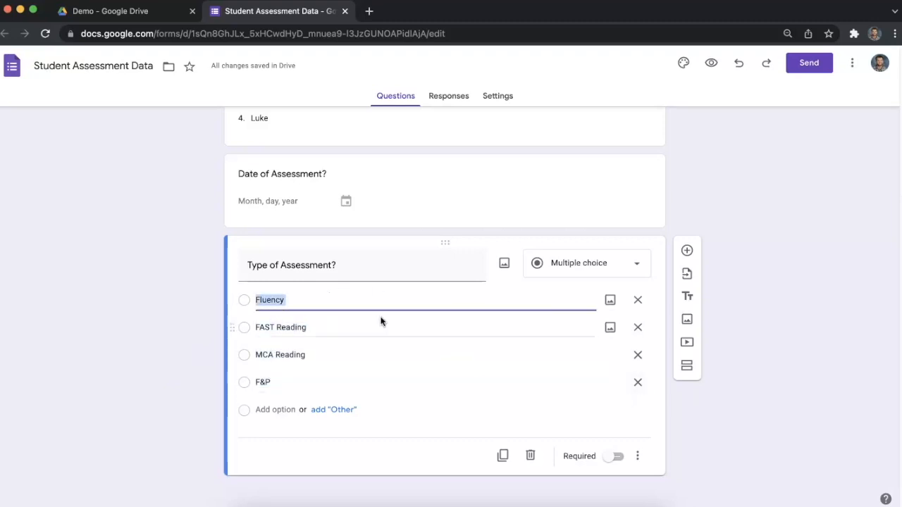
Add a new section after the Type of Assessment? question and title it Fluency.
left_click(687, 365)
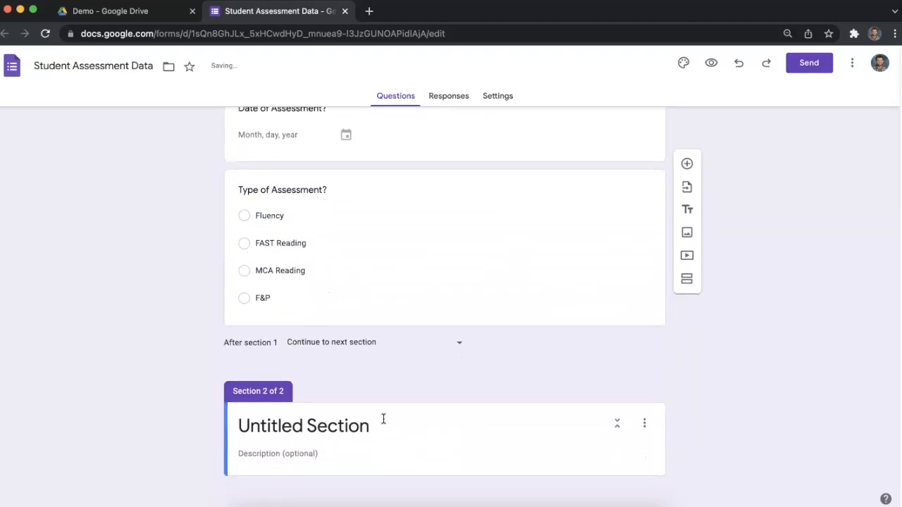
left_click(382, 419)
type("Fluency")
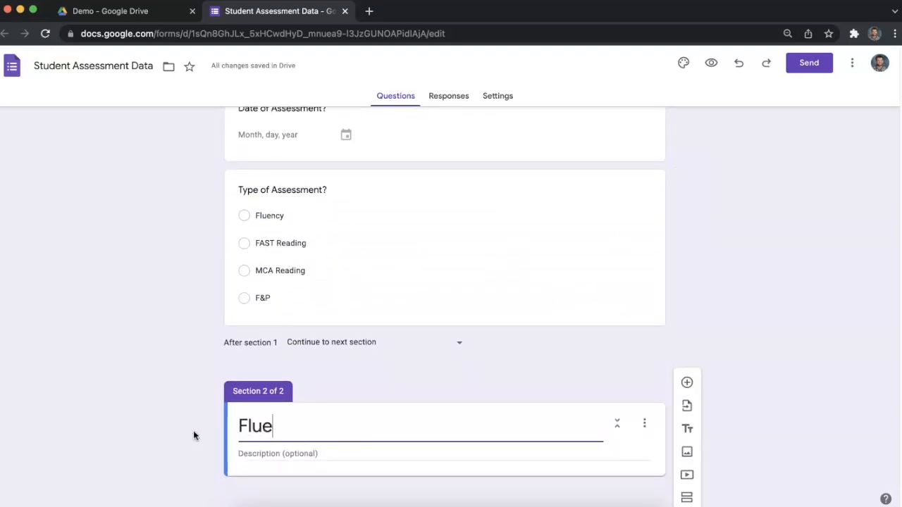
Add a third section after Fluency and title it Fast Reading.
left_click(693, 500)
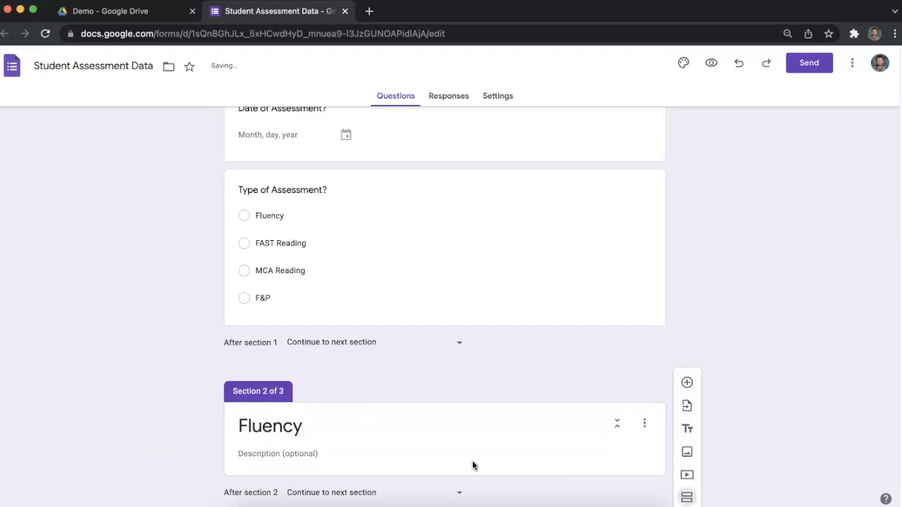
left_click_drag(370, 463, 233, 466)
type("Fast REac")
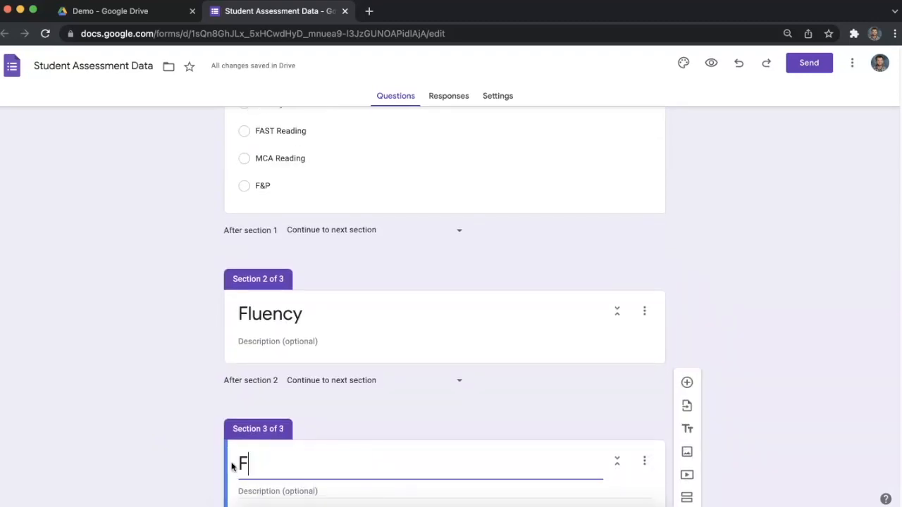
key("BackSpace")
key("BackSpace")
key("BackSpace")
type("eading")
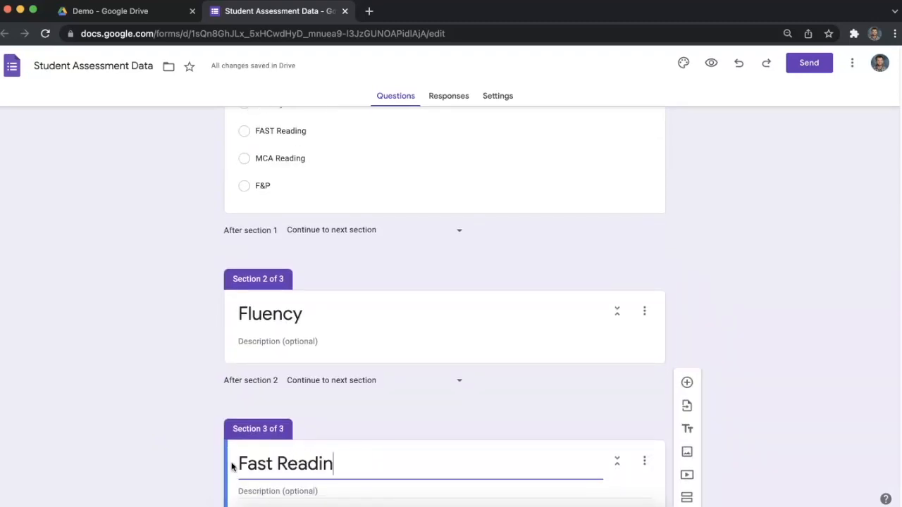
Add a fourth section after Fast Reading and title it MCA Reading.
scroll(702, 498, "down", 1)
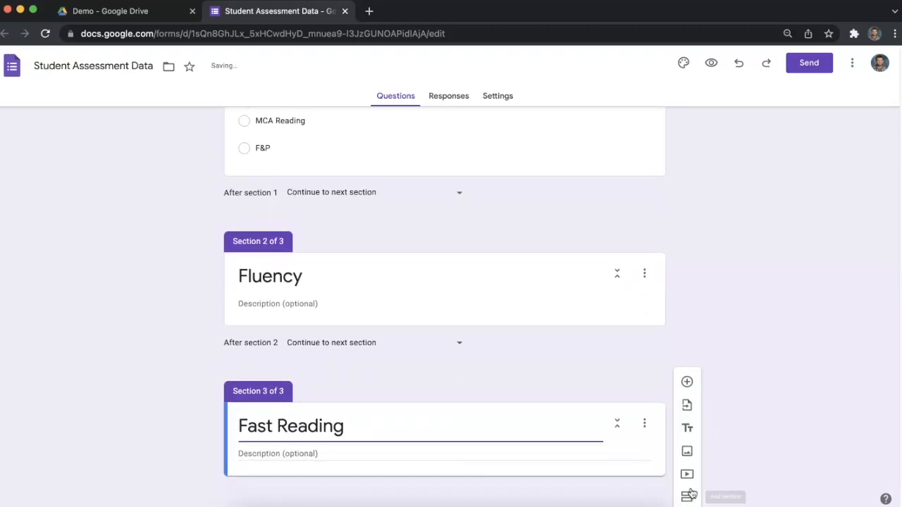
left_click(689, 497)
left_click_drag(379, 462, 154, 477)
type("MCA Reading")
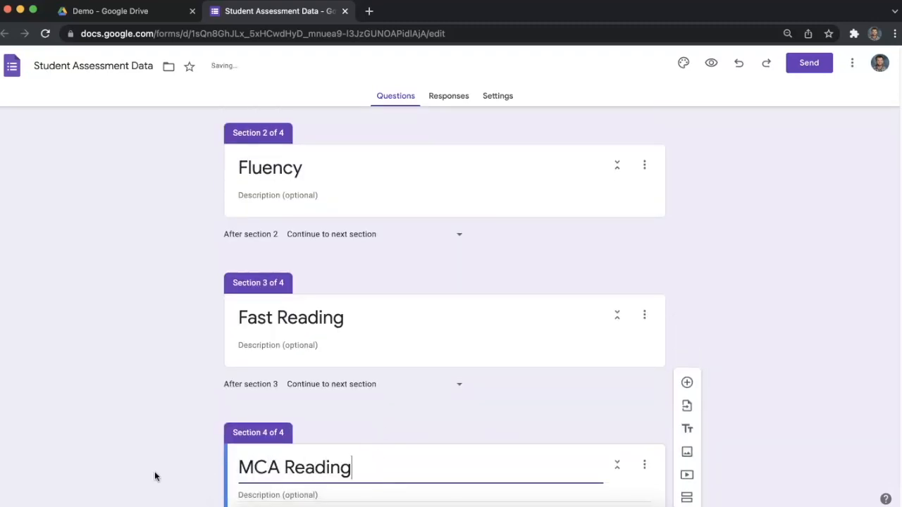
Add a fifth section after MCA Reading and title it F&P.
scroll(227, 461, "up", 3)
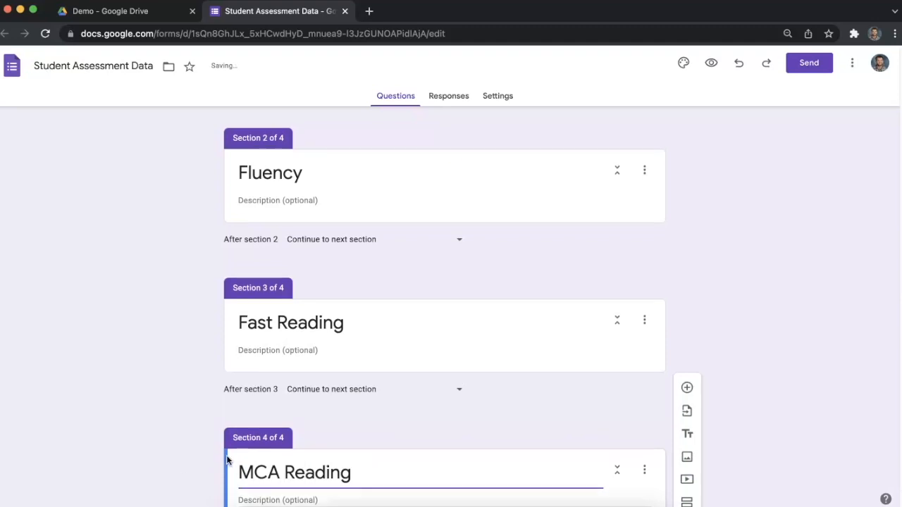
scroll(232, 459, "down", 3)
left_click(690, 497)
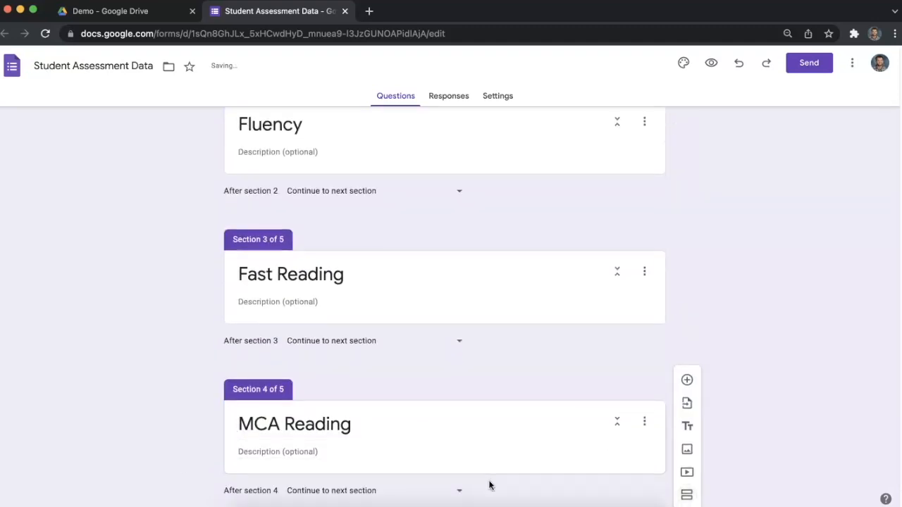
triple_click(375, 425)
type("F&P")
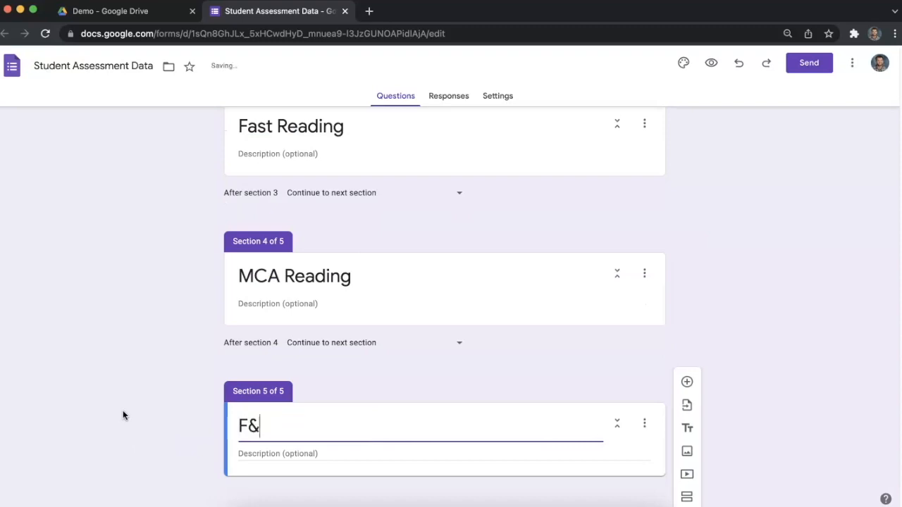
left_click(98, 354)
Add a question titled "Score?" to the Fluency section.
scroll(99, 355, "up", 5)
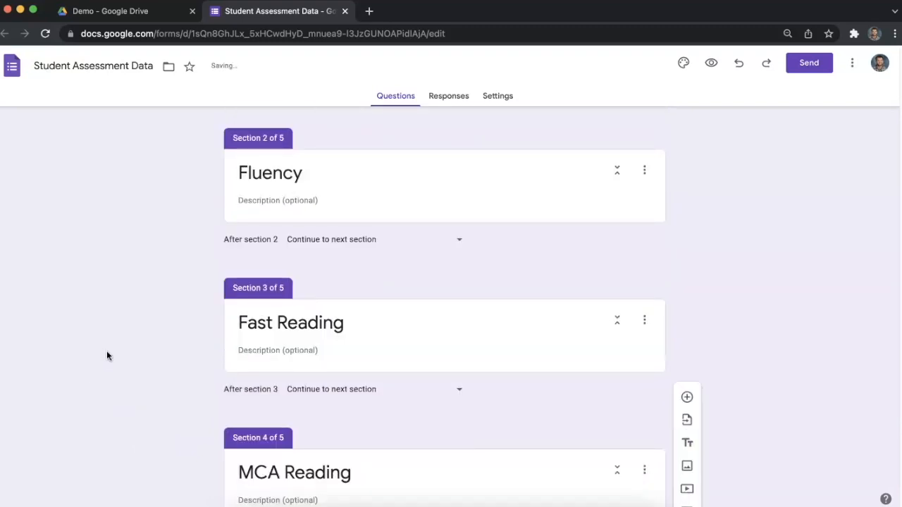
scroll(211, 338, "down", 1)
left_click(412, 308)
left_click(213, 321)
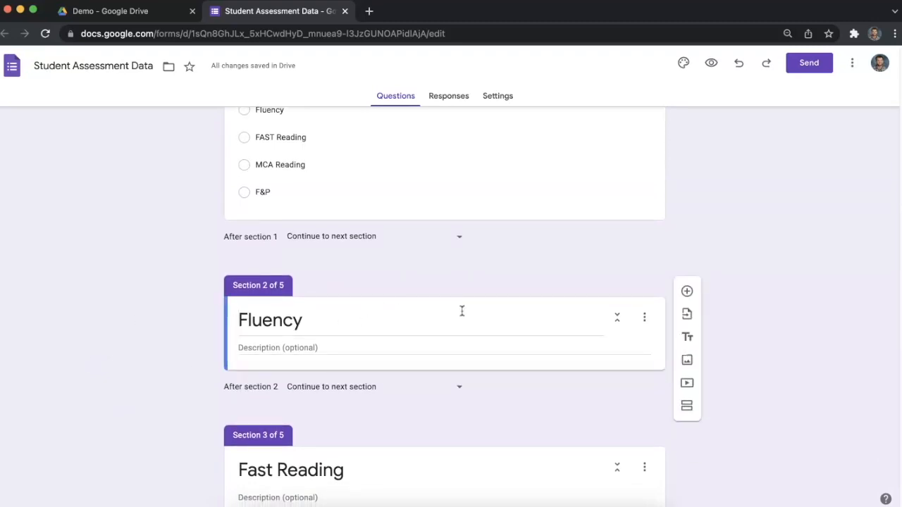
left_click(687, 292)
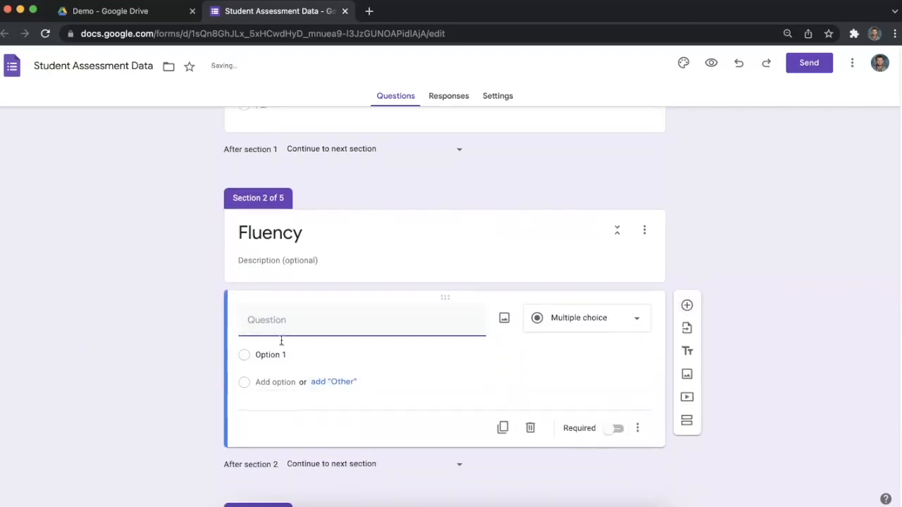
type("Score?")
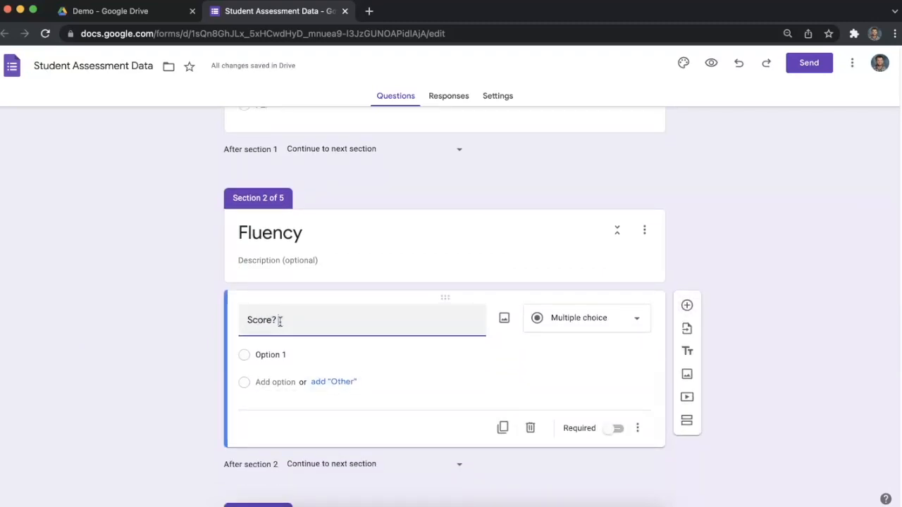
Add a second question titled "Percentile" to the Fluency section, below the "Score?" question.
left_click(688, 306)
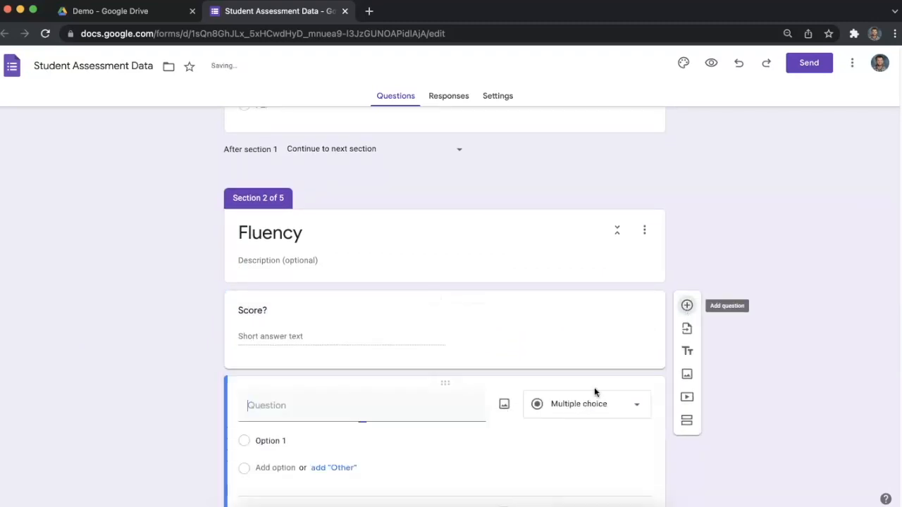
type("P")
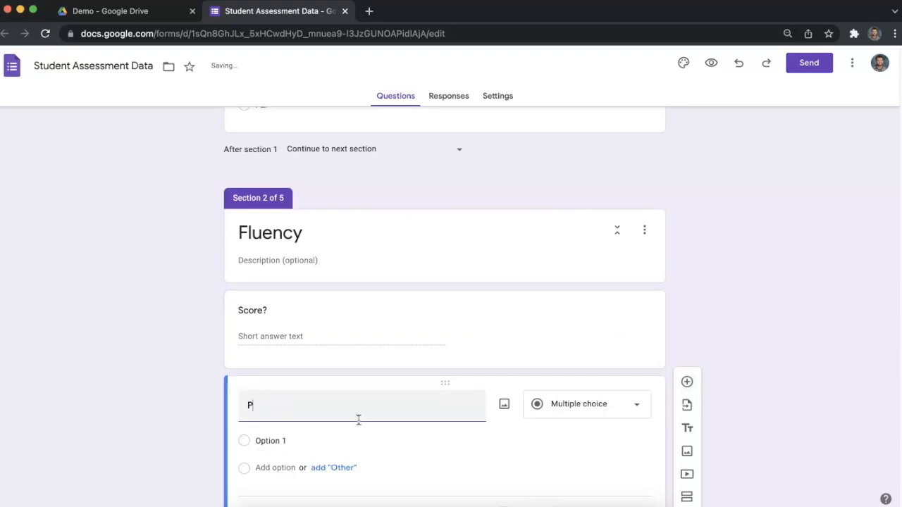
type("ercentile")
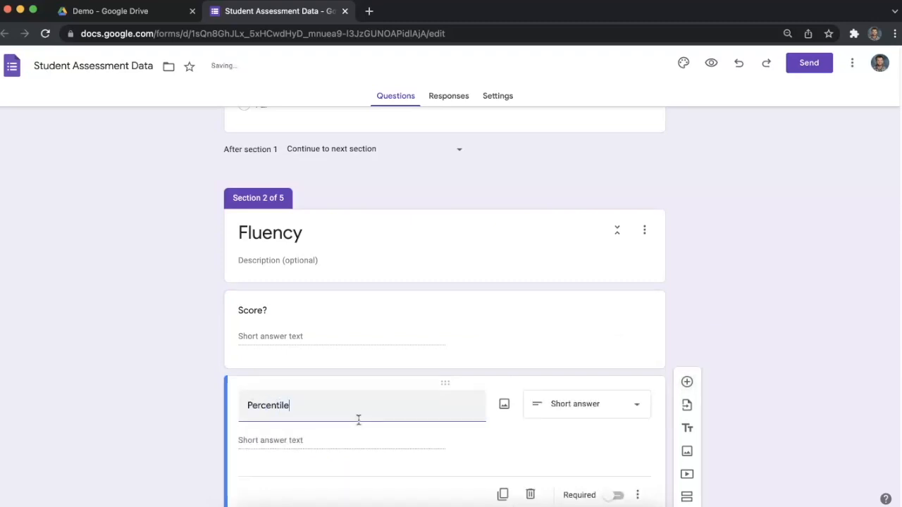
Add two questions titled "Score?" and "Percentile?" to the Fast Reading section.
scroll(688, 326, "down", 3)
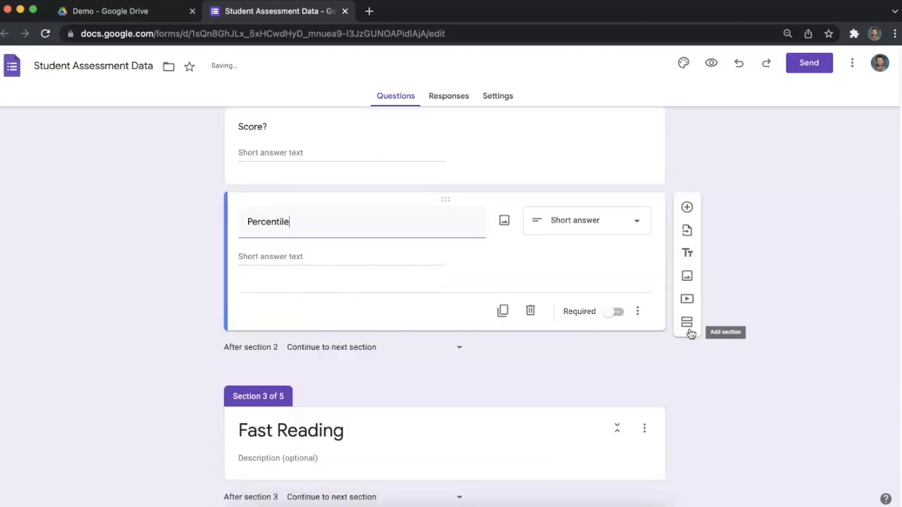
left_click(567, 443)
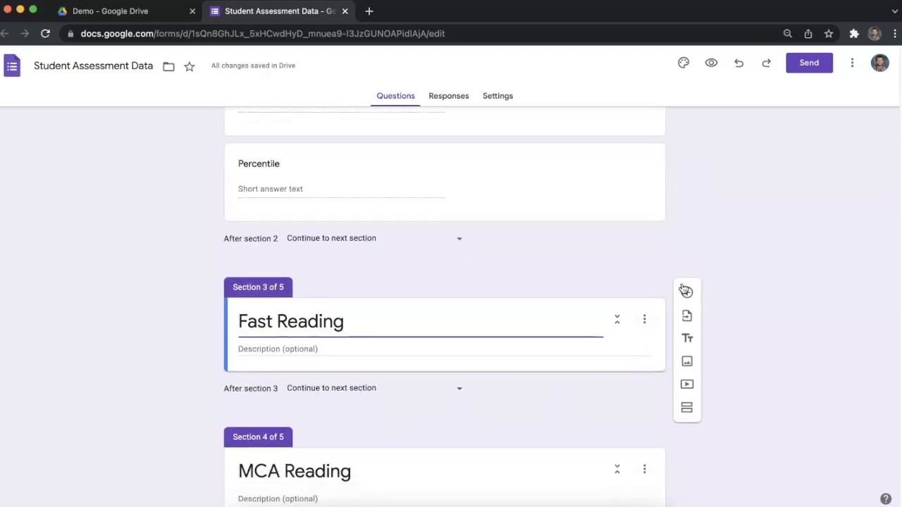
left_click(685, 290)
type("Score?")
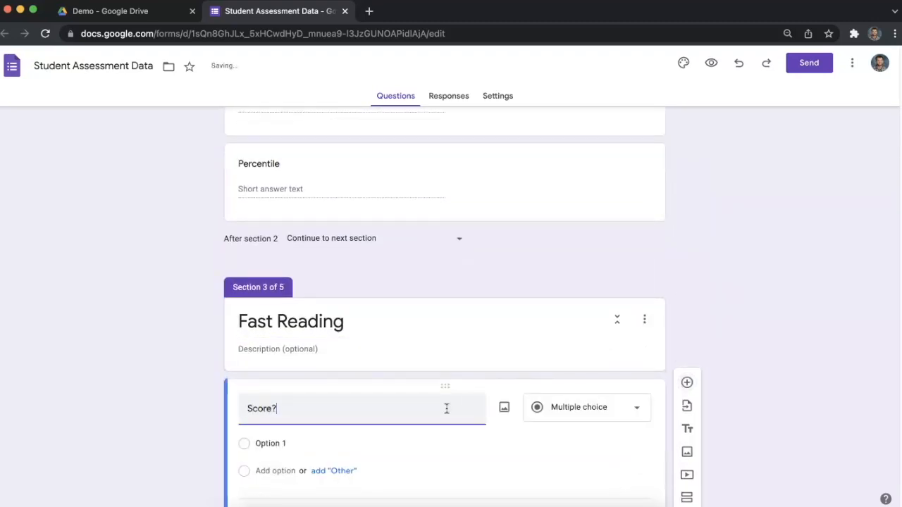
scroll(522, 352, "down", 3)
left_click(687, 282)
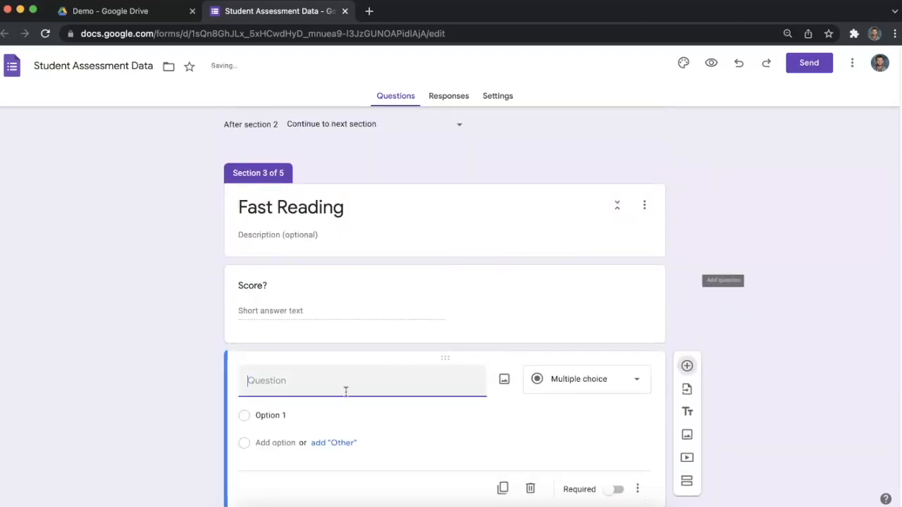
type("Percentile")
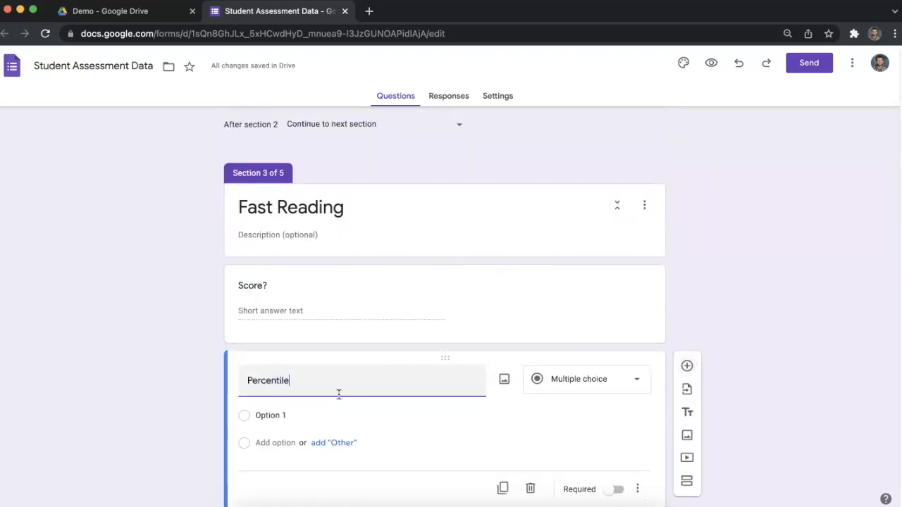
type("?")
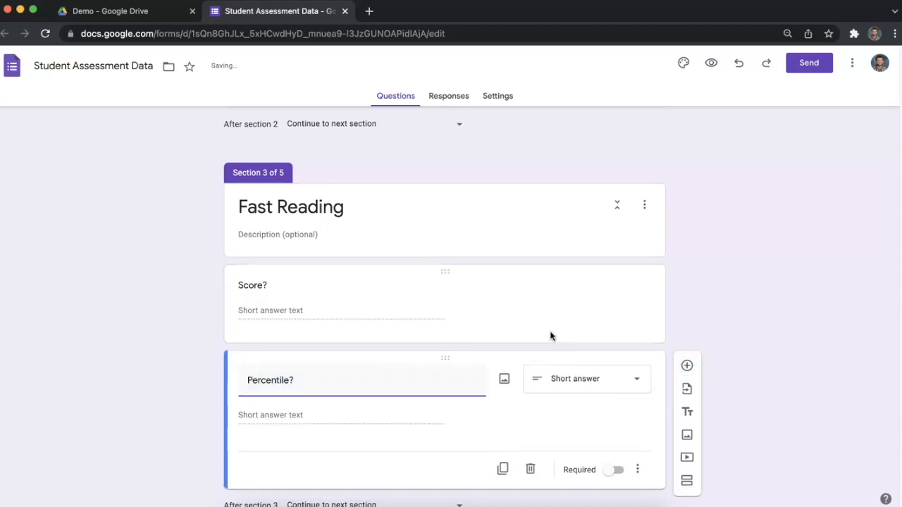
Add a question titled "Score?" to the MCA Reading section.
scroll(550, 337, "down", 5)
left_click(536, 270)
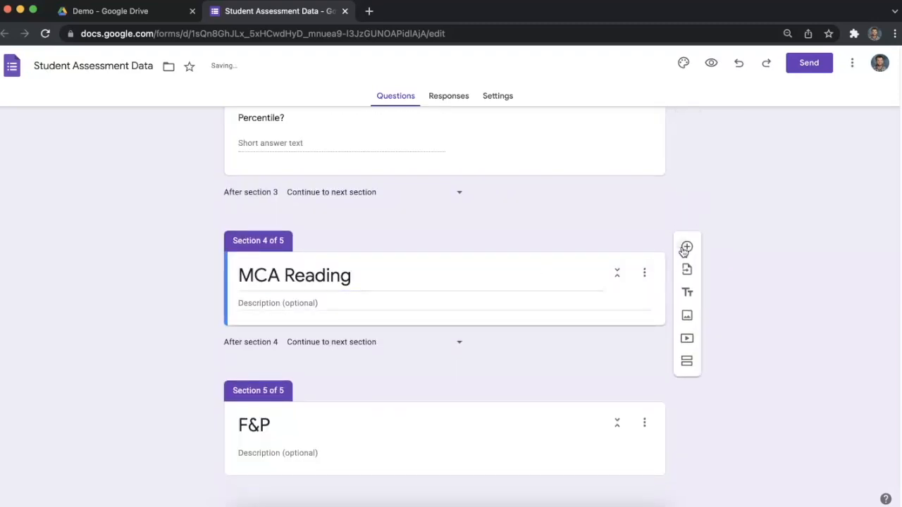
left_click(686, 245)
type("Score")
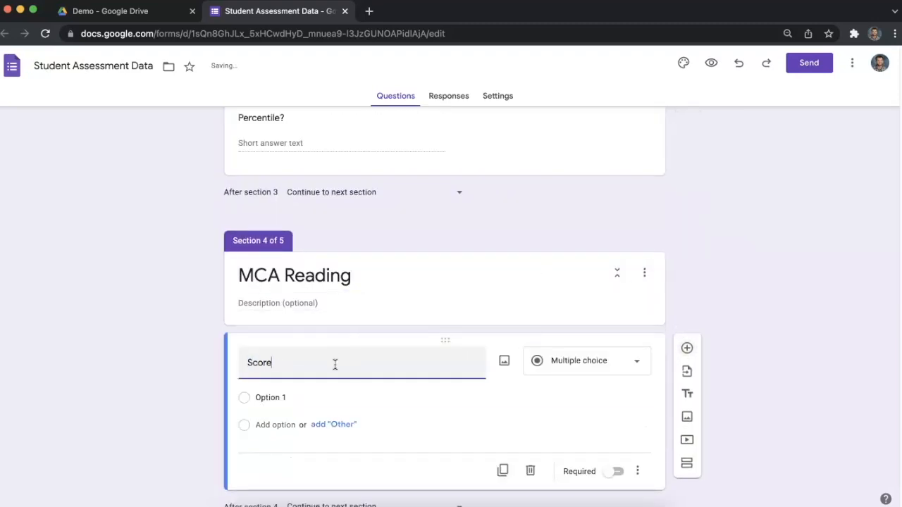
type("?")
Add a short answer question titled "Reading Level" to the F&P section.
scroll(716, 294, "down", 3)
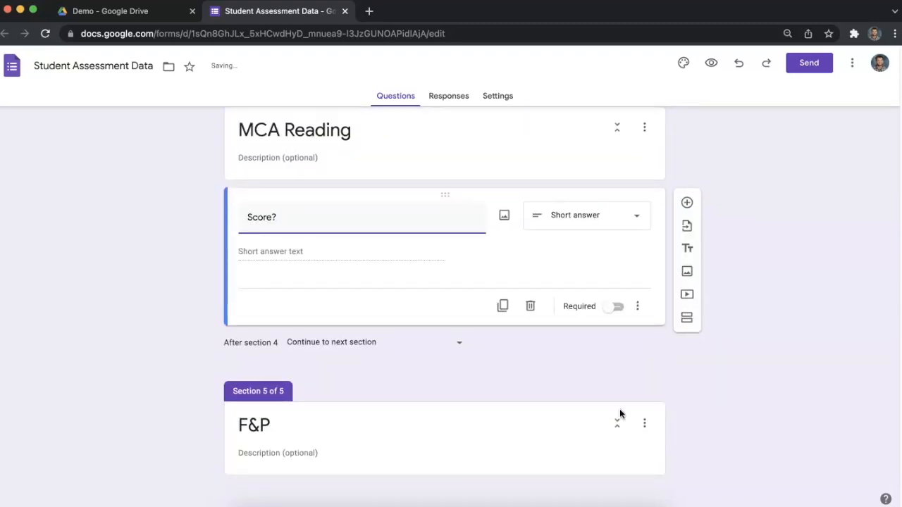
left_click(621, 412)
left_click(687, 384)
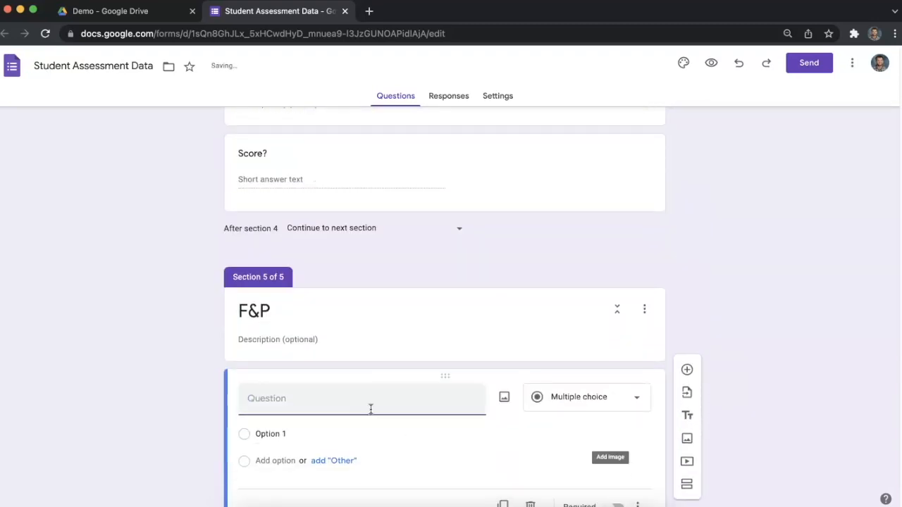
type("Reading Level")
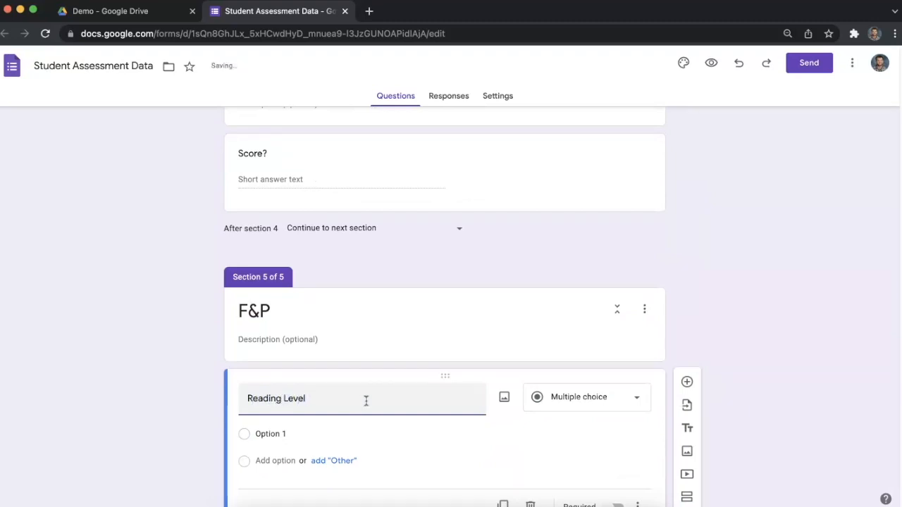
left_click(626, 399)
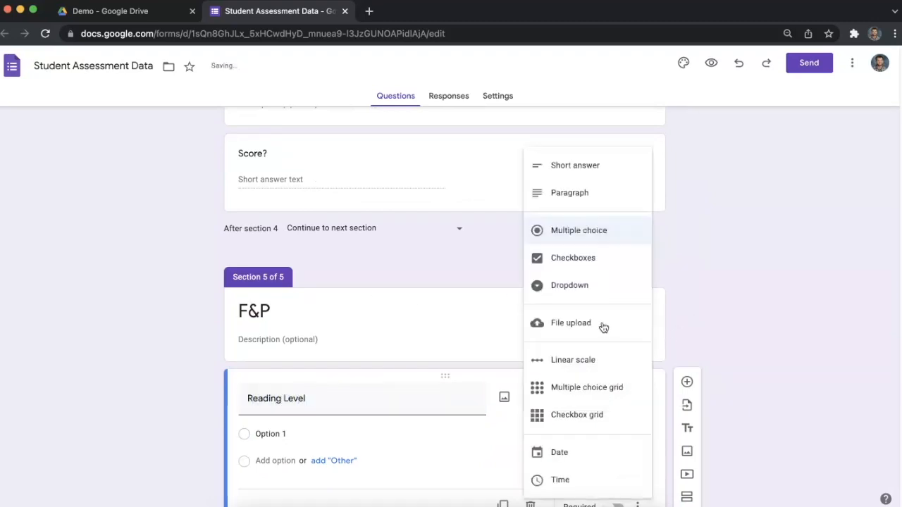
left_click(640, 174)
Add response validation to the Fluency section's "Score?" question with the rule Number, Is number.
scroll(618, 303, "up", 10)
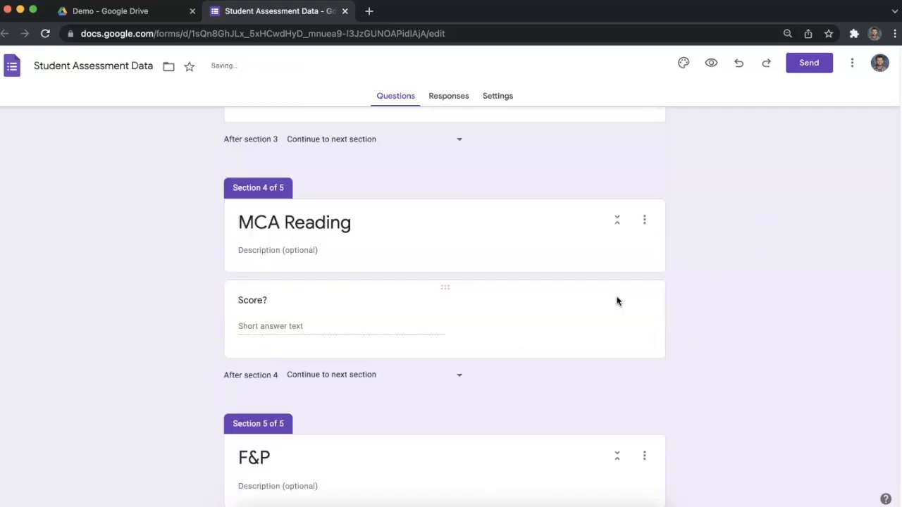
scroll(472, 303, "up", 3)
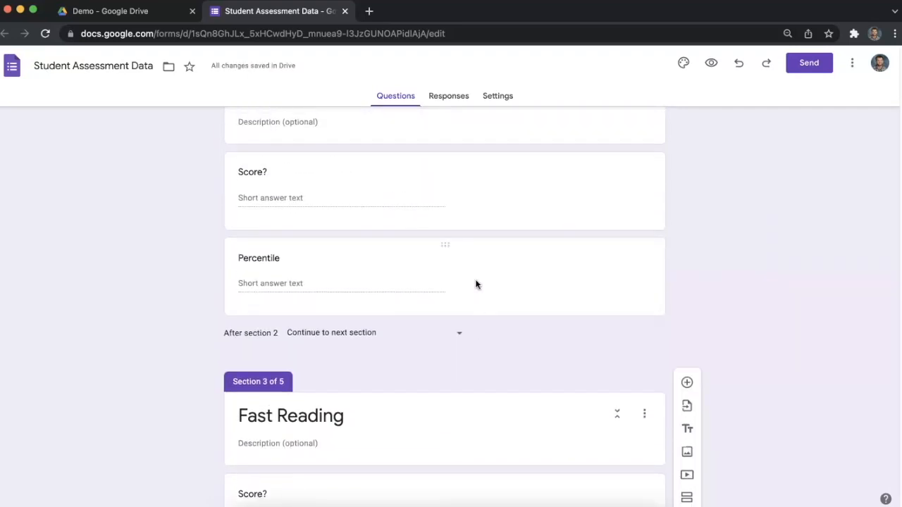
left_click(395, 279)
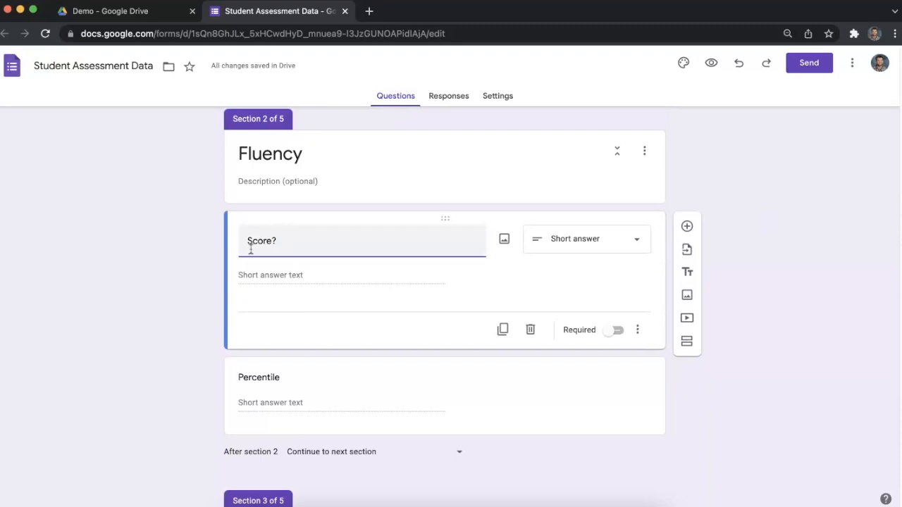
left_click(638, 330)
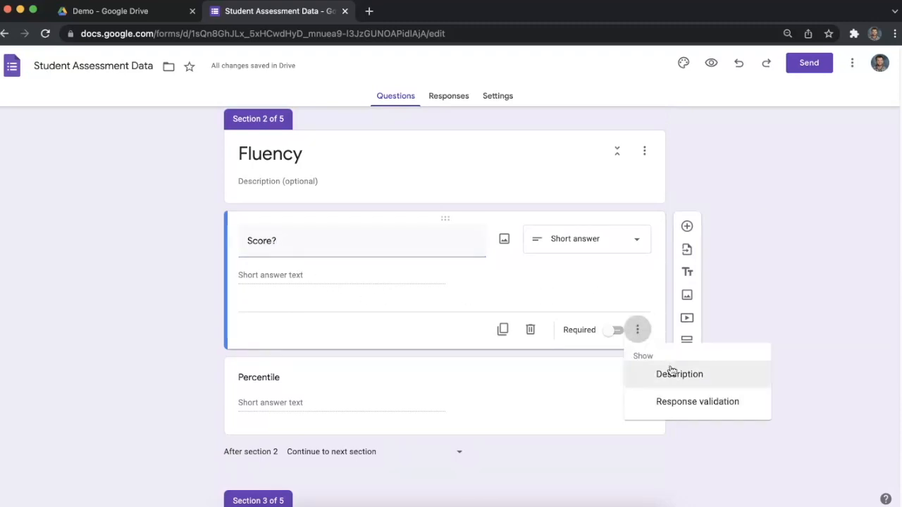
left_click(681, 403)
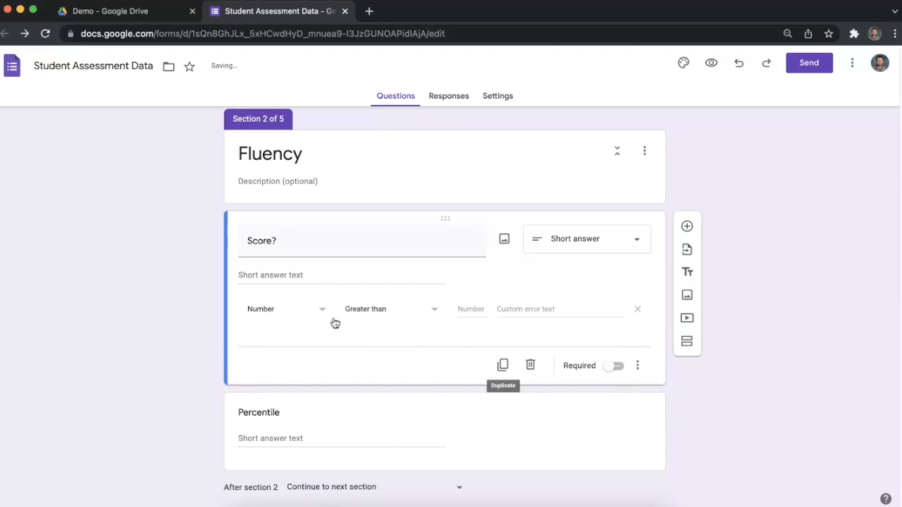
left_click(384, 316)
scroll(411, 403, "down", 3)
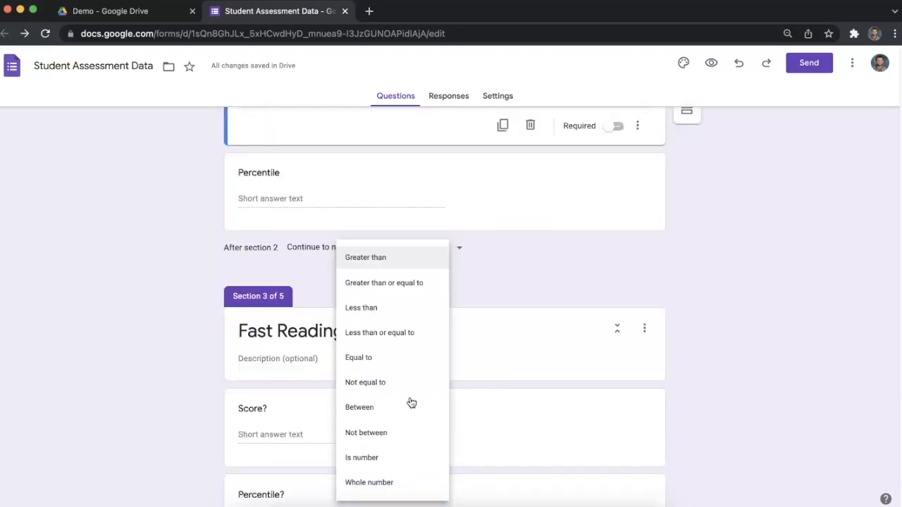
left_click(382, 459)
scroll(152, 238, "up", 3)
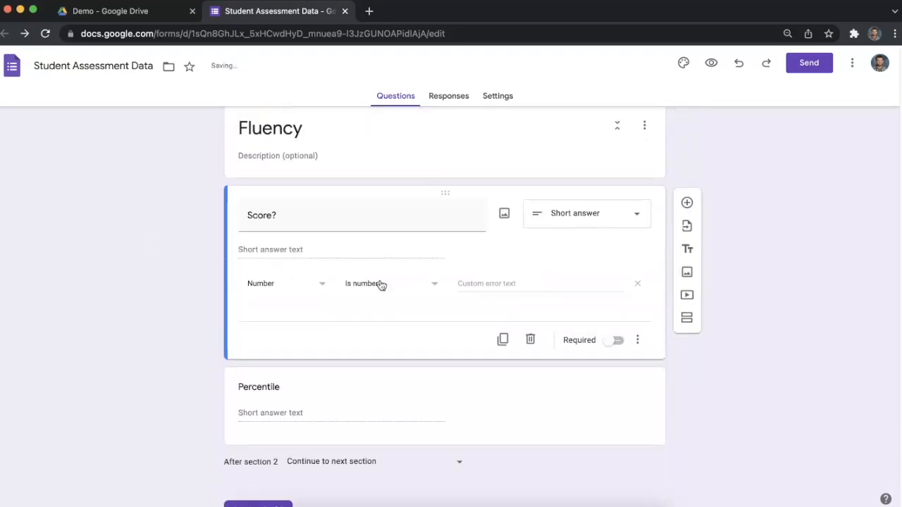
Set the custom error text of the Fluency score validation to "Entry must be number".
left_click(586, 285)
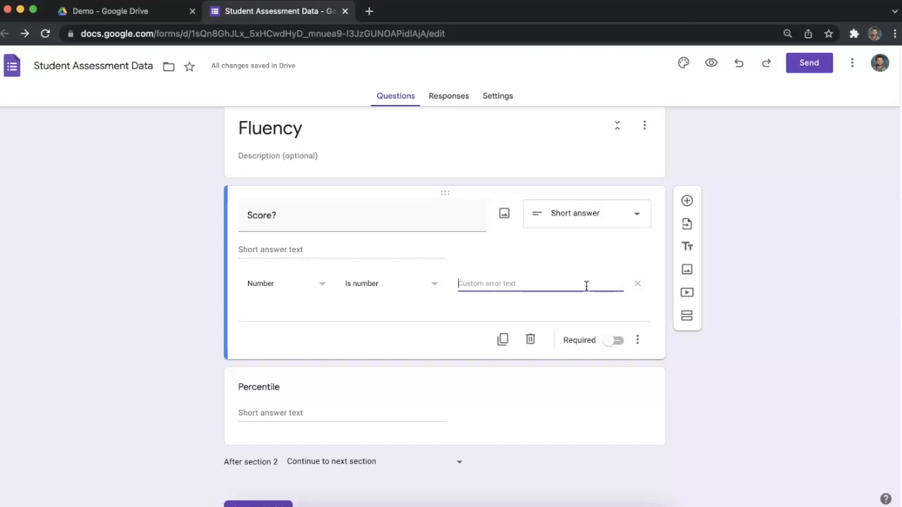
type("Entry must be number")
left_click(736, 356)
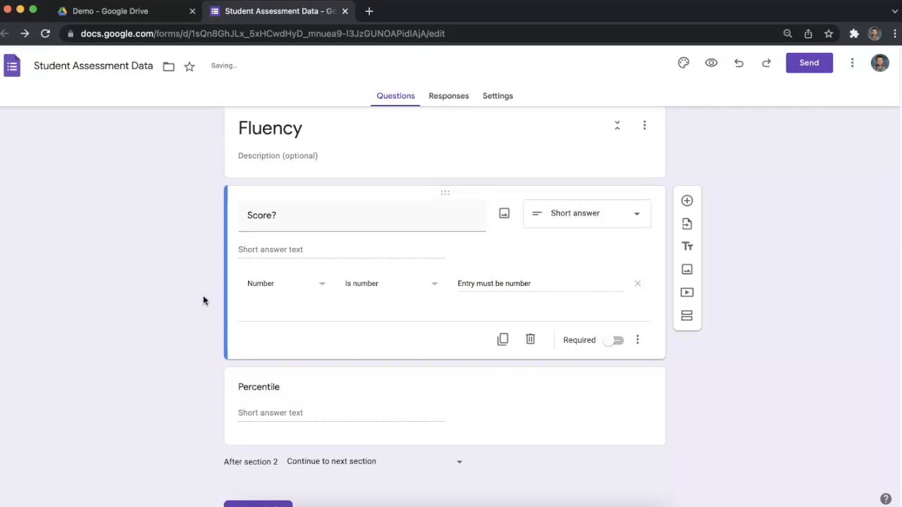
Enable "Go to section based on answer" for the "Type of Assessment?" question in the first section.
scroll(437, 255, "up", 1)
scroll(398, 291, "down", 4)
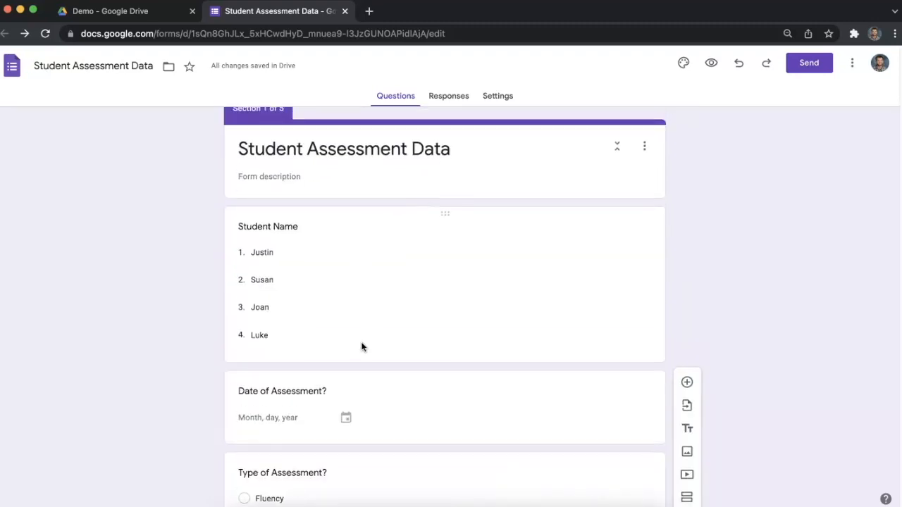
scroll(363, 346, "down", 8)
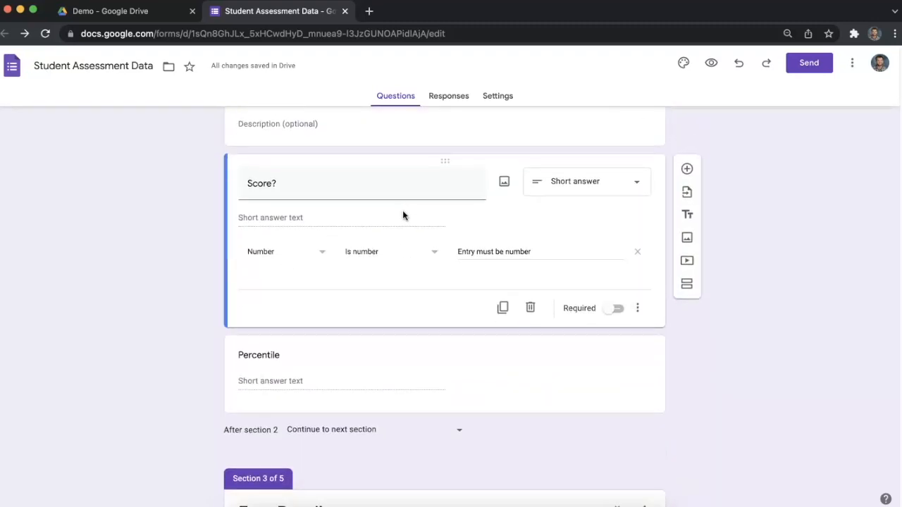
scroll(402, 215, "down", 5)
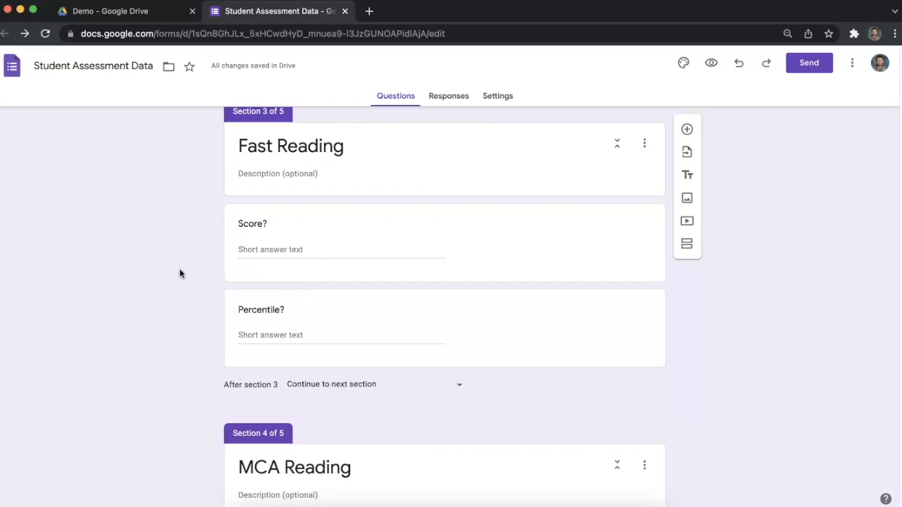
scroll(180, 273, "up", 10)
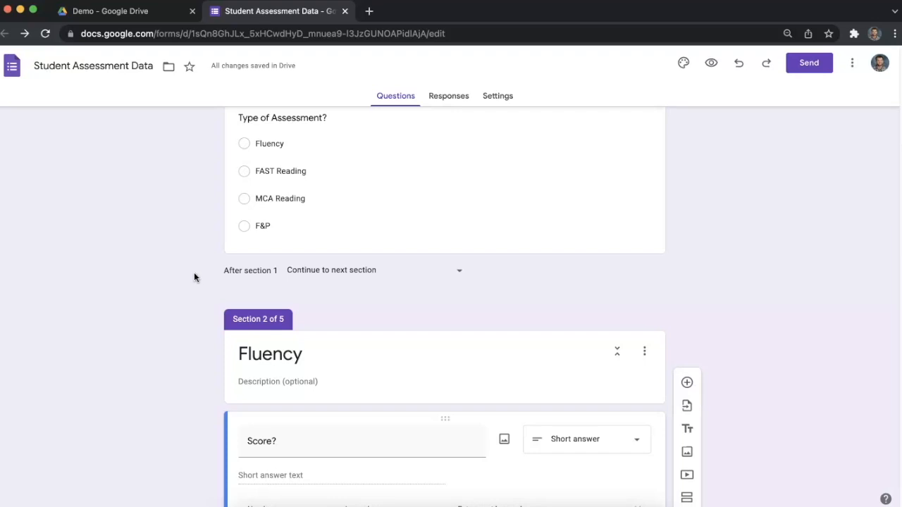
scroll(194, 277, "up", 1)
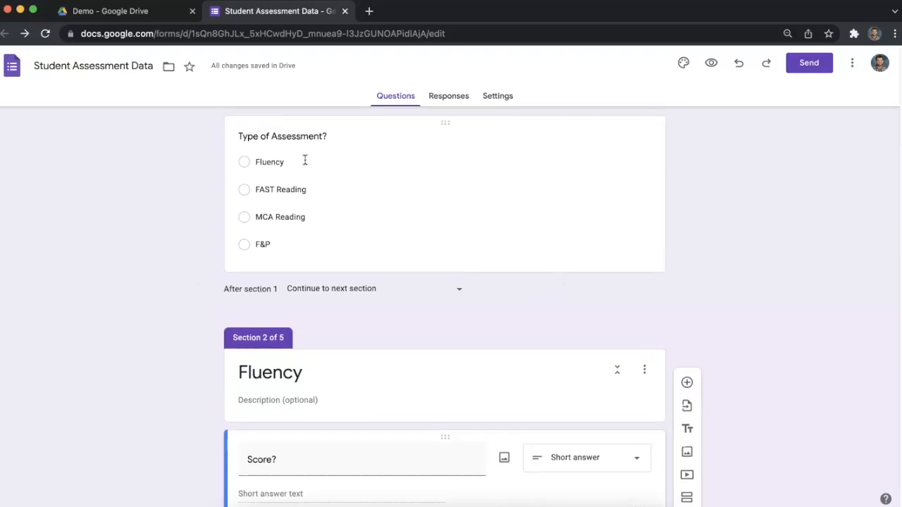
left_click(517, 243)
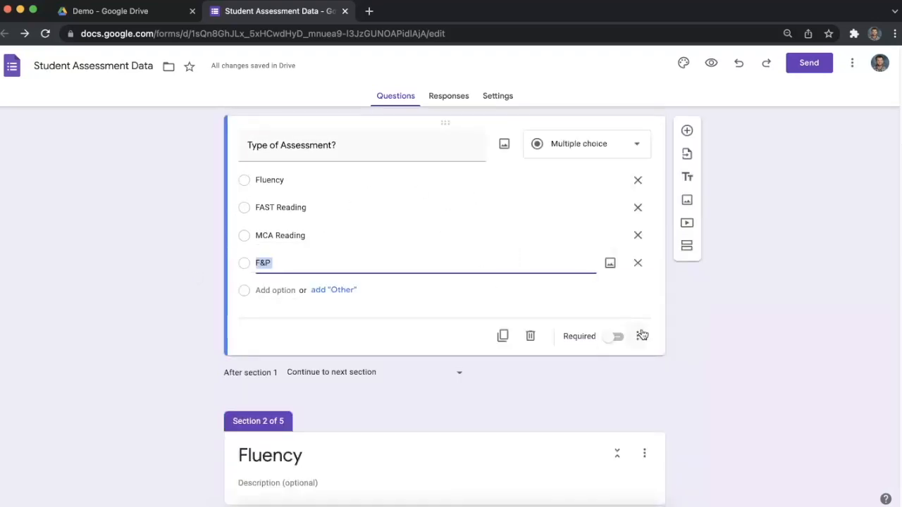
scroll(380, 430, "down", 10)
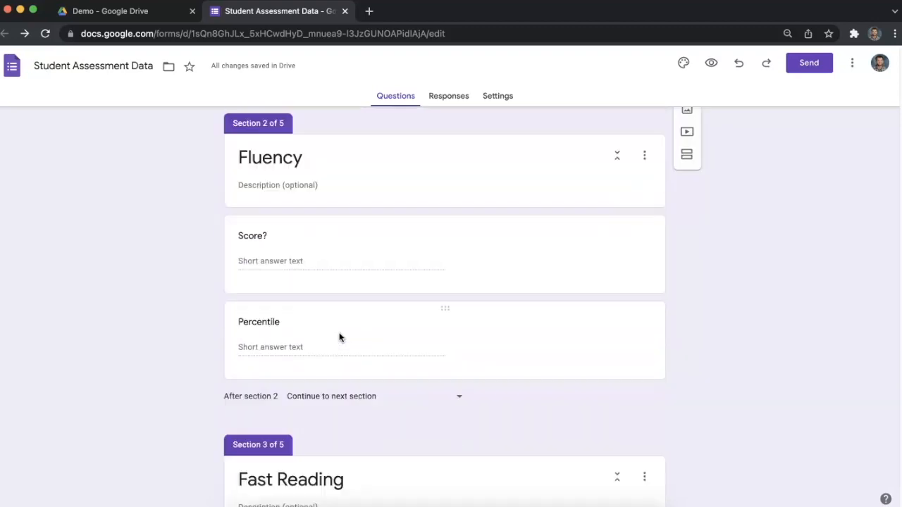
scroll(302, 358, "down", 4)
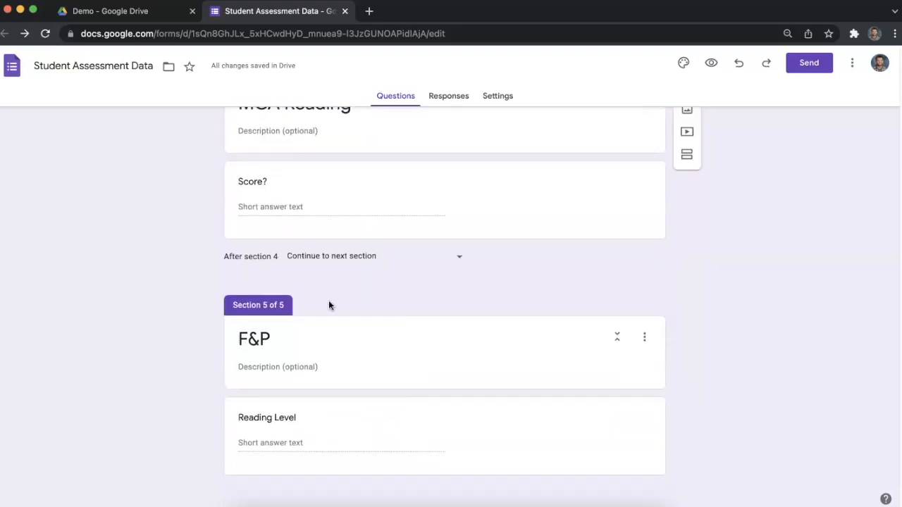
scroll(328, 301, "up", 14)
scroll(356, 310, "up", 3)
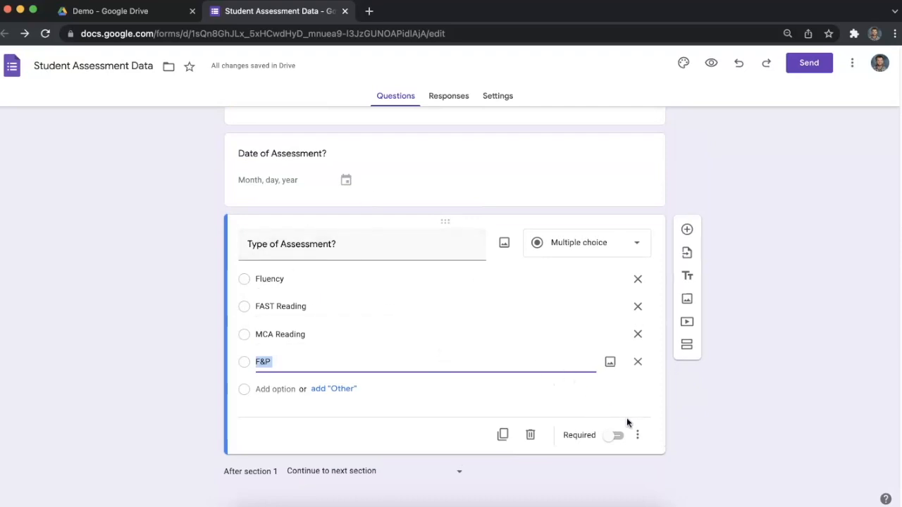
left_click(637, 435)
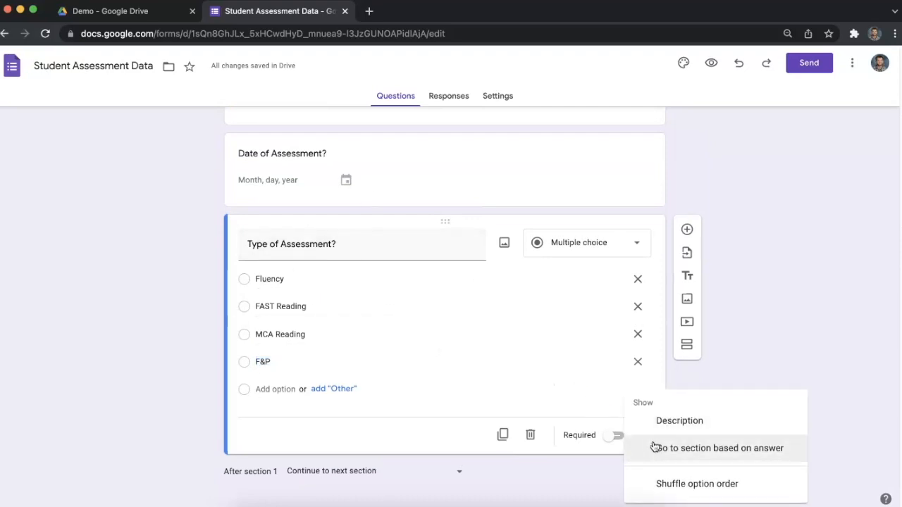
left_click(706, 451)
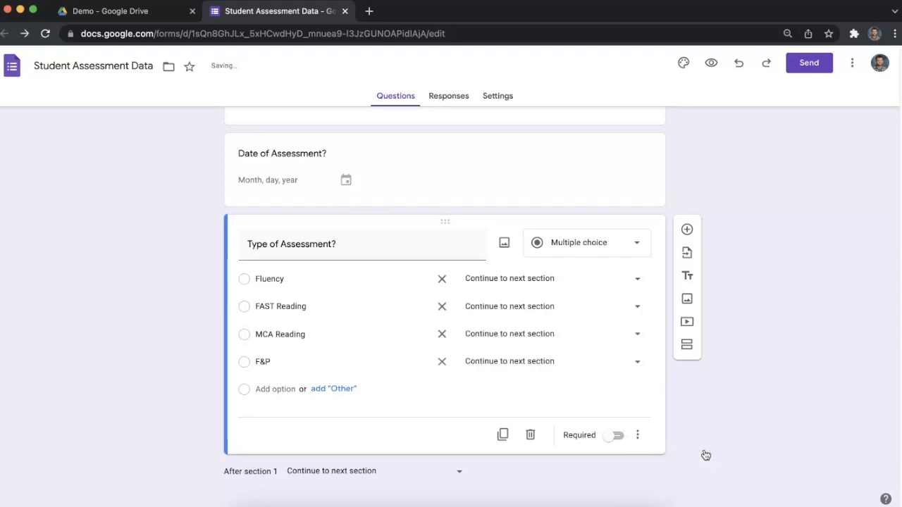
Route the "Type of Assessment?" answers Fluency, FAST Reading, MCA Reading and F&P to sections 2, 3, 4 and 5 respectively.
left_click(506, 282)
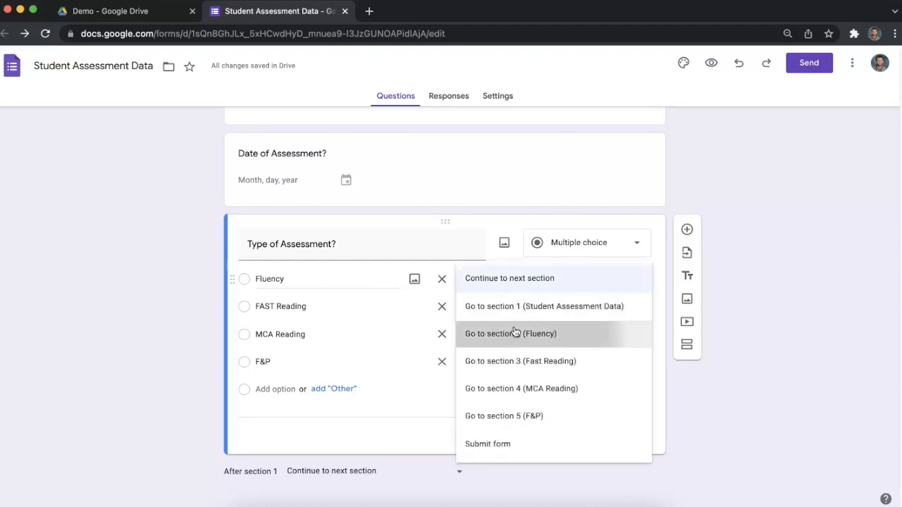
left_click(515, 332)
left_click(512, 315)
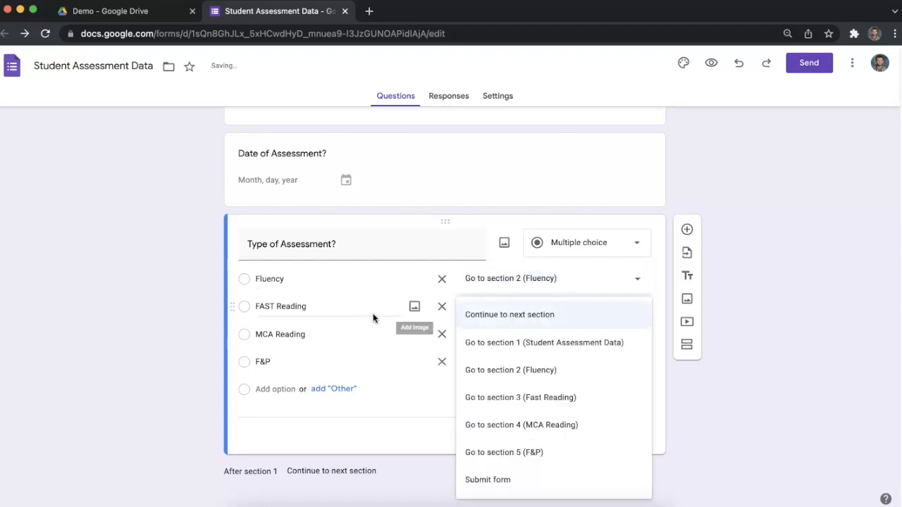
left_click(522, 398)
left_click(557, 342)
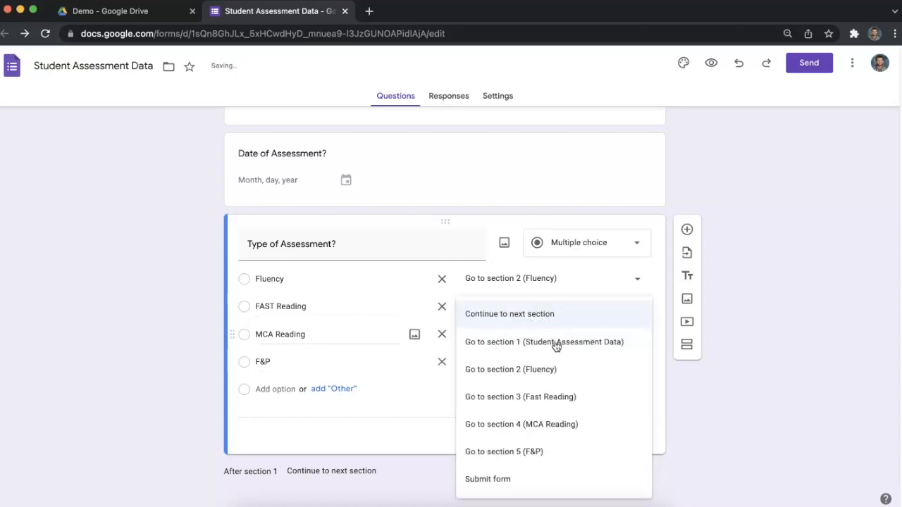
left_click(543, 424)
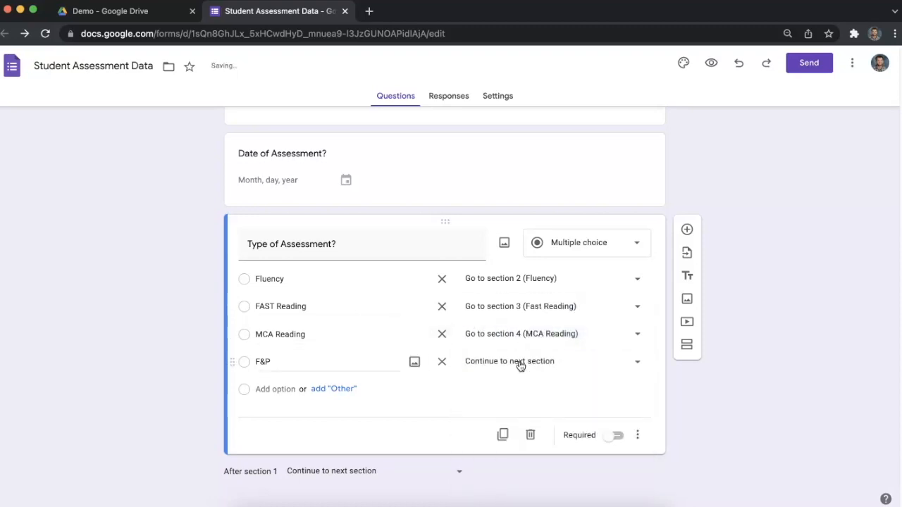
left_click(520, 365)
left_click(503, 453)
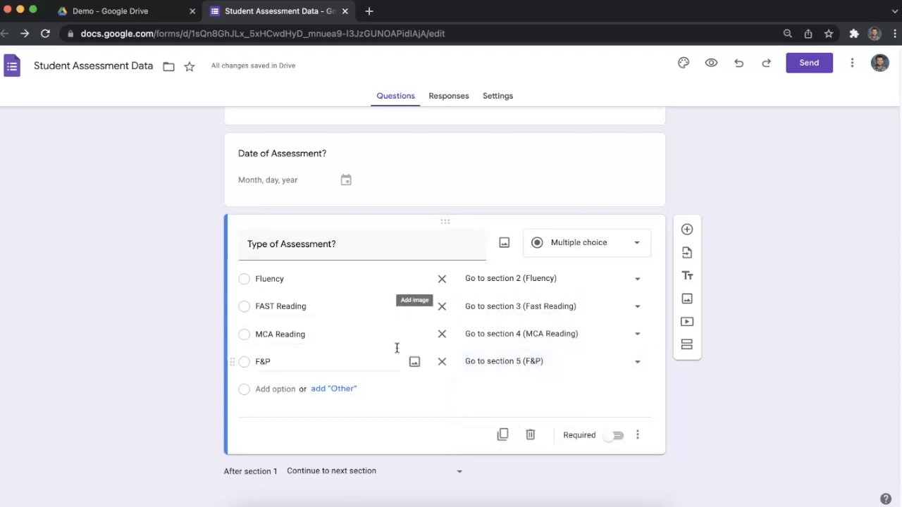
Review the order of the assessment sections and check the navigation choices offered after section 1.
scroll(493, 376, "down", 2)
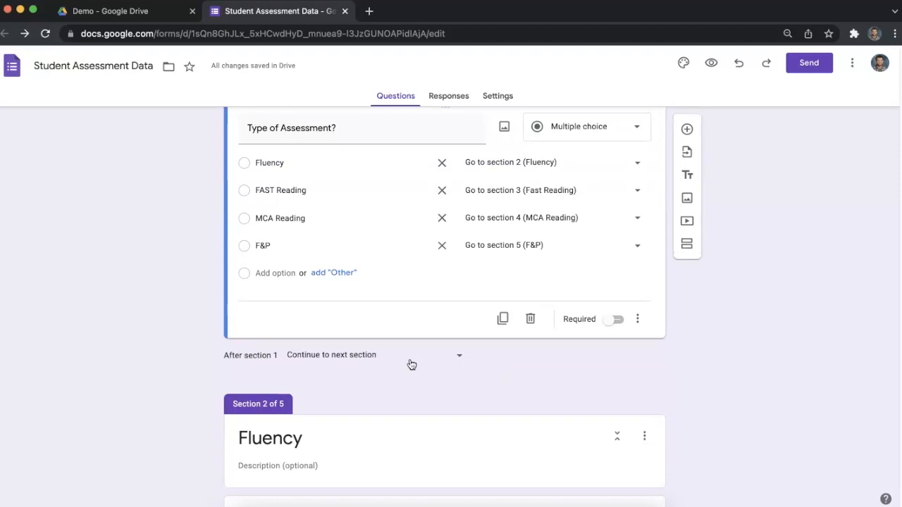
scroll(393, 362, "down", 15)
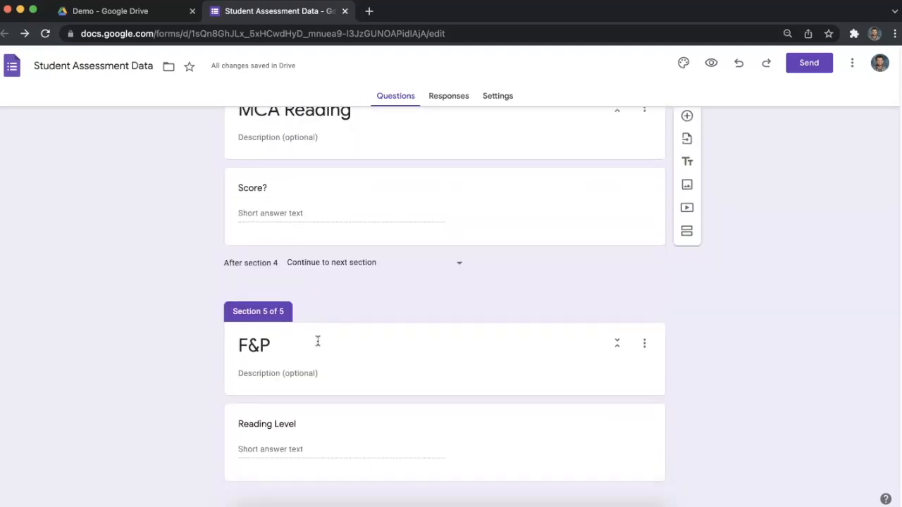
scroll(374, 353, "up", 15)
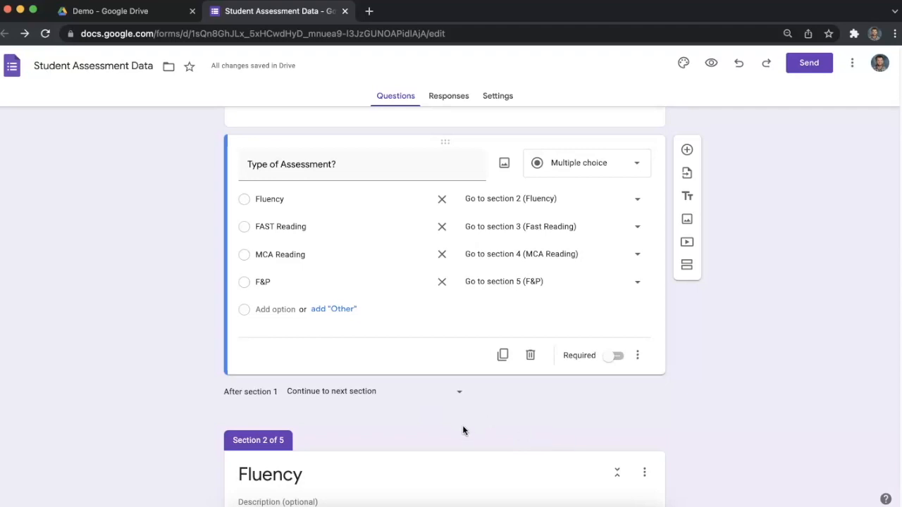
scroll(462, 431, "down", 2)
mouse_move(282, 299)
left_mouse_down()
mouse_move(234, 302)
mouse_move(275, 299)
left_mouse_up()
left_click(273, 380)
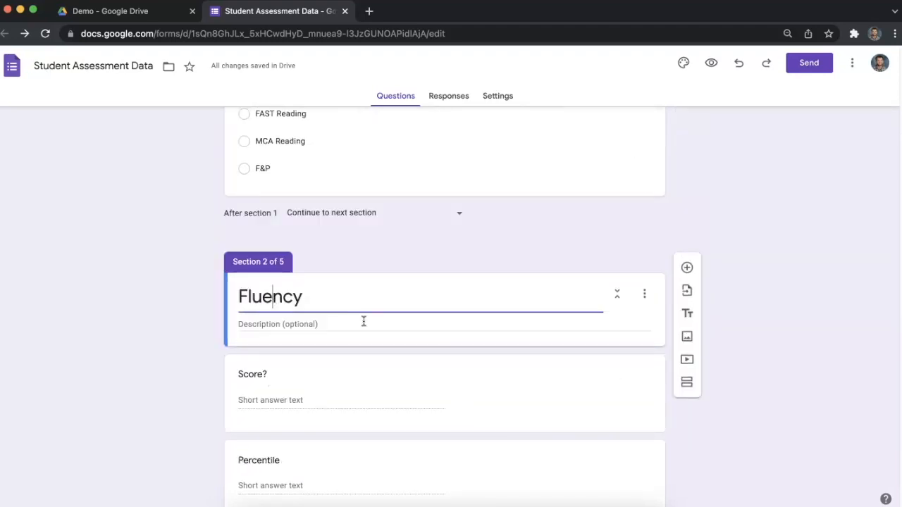
left_click(366, 215)
left_click(368, 217)
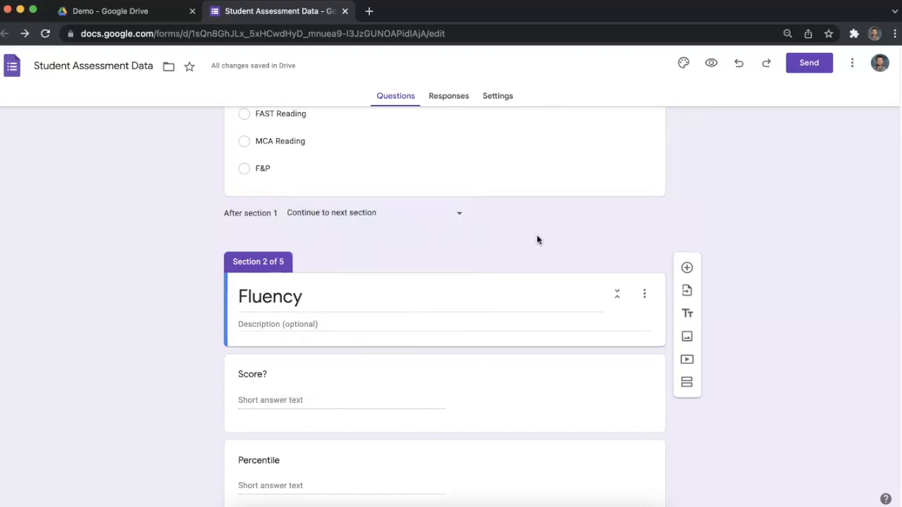
Set the form to be submitted after section 2 (Fluency).
scroll(529, 247, "down", 2)
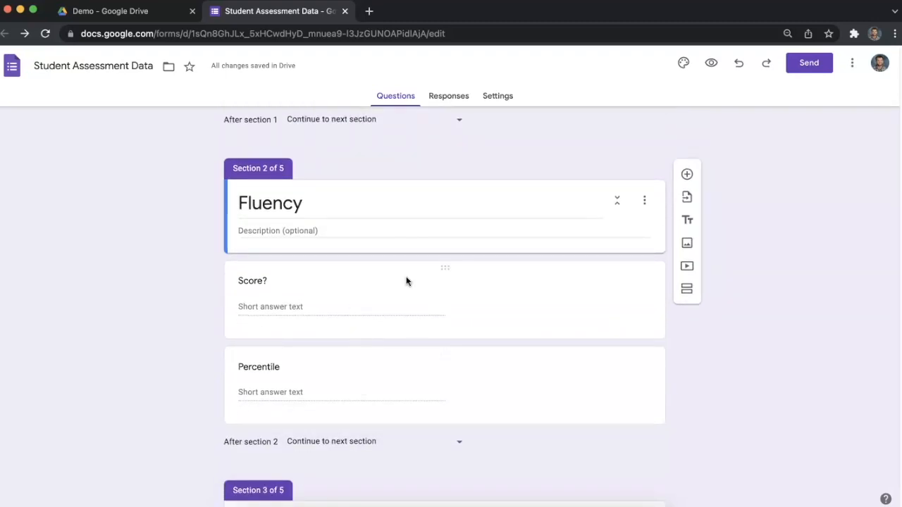
left_click(369, 445)
left_click(351, 483)
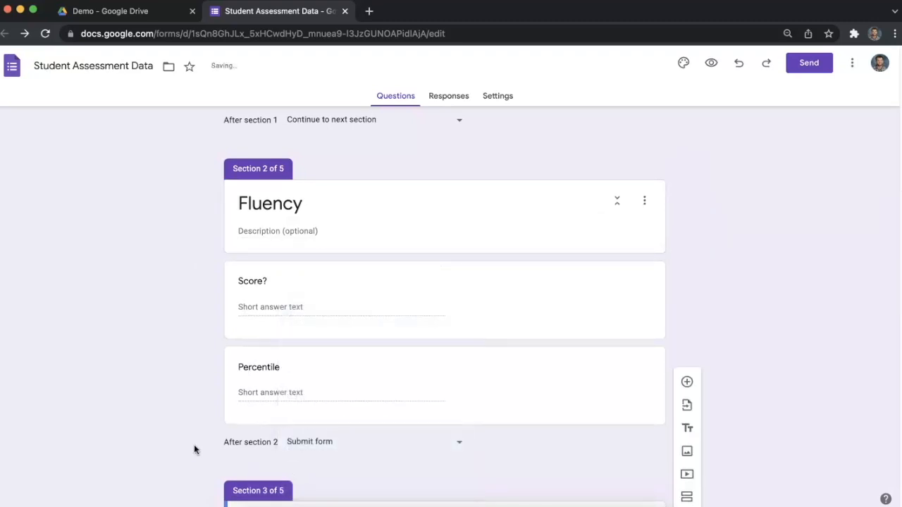
Review the respondent's path from the "Type of Assessment?" question through the Fluency section to its end action.
scroll(185, 406, "down", 1)
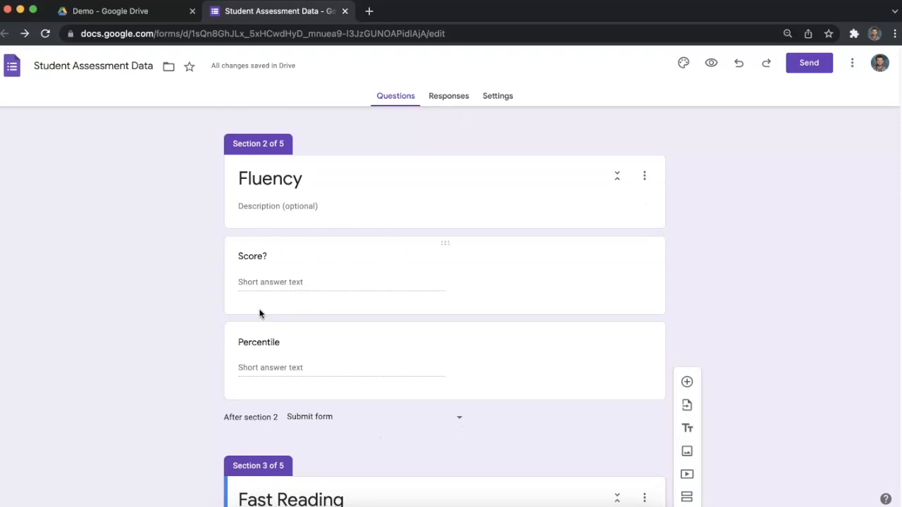
scroll(260, 314, "up", 6)
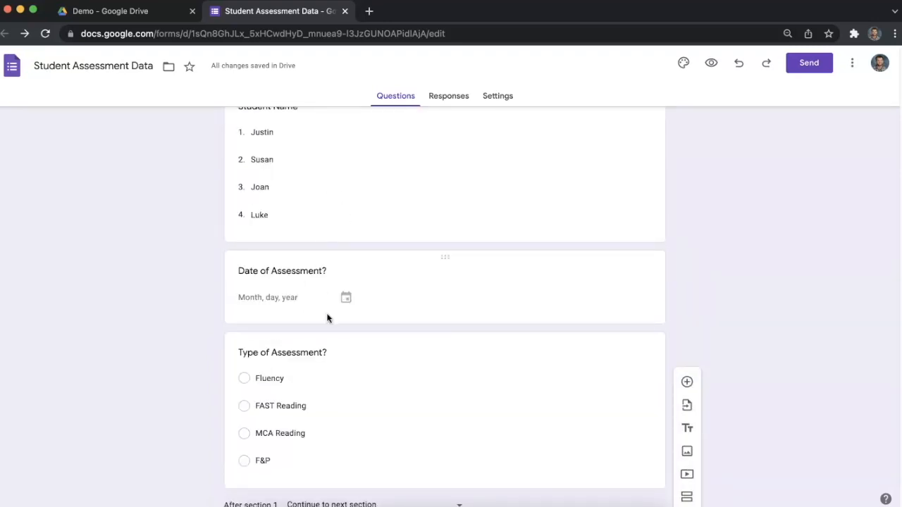
scroll(321, 310, "down", 1)
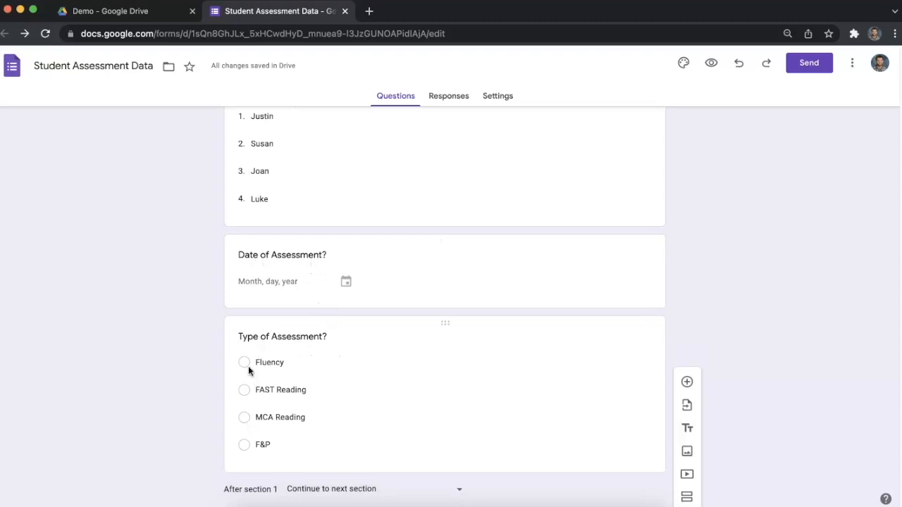
scroll(248, 367, "down", 3)
scroll(246, 275, "down", 4)
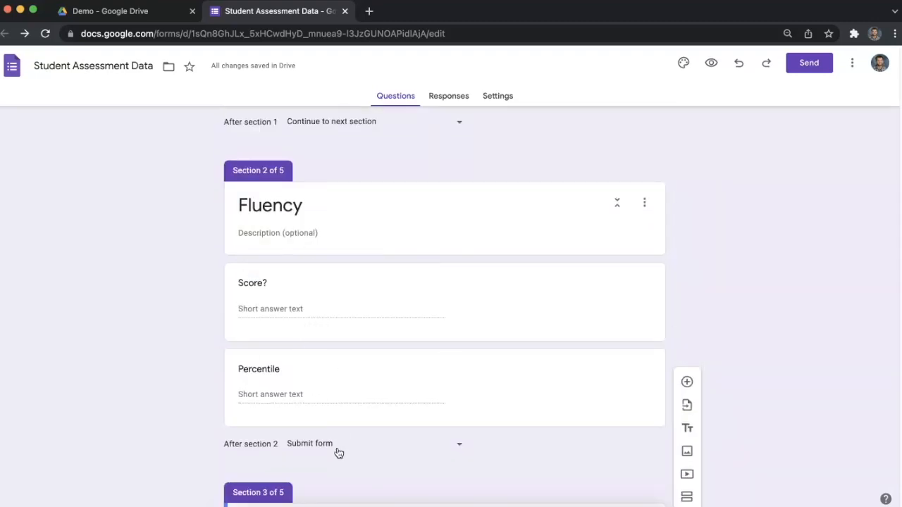
scroll(318, 449, "down", 1)
scroll(318, 449, "down", 2)
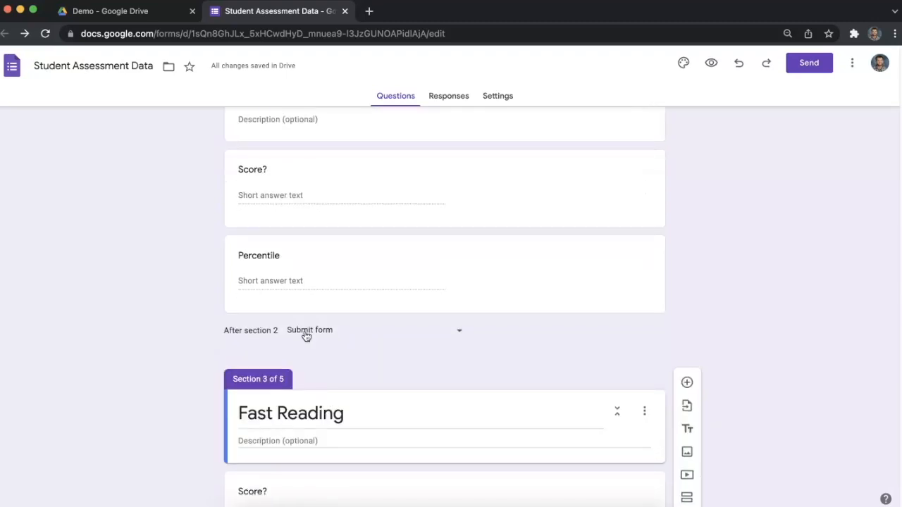
Set both section 3 (Fast Reading) and section 4 (MCA Reading) to submit the form on completion.
scroll(315, 324, "down", 3)
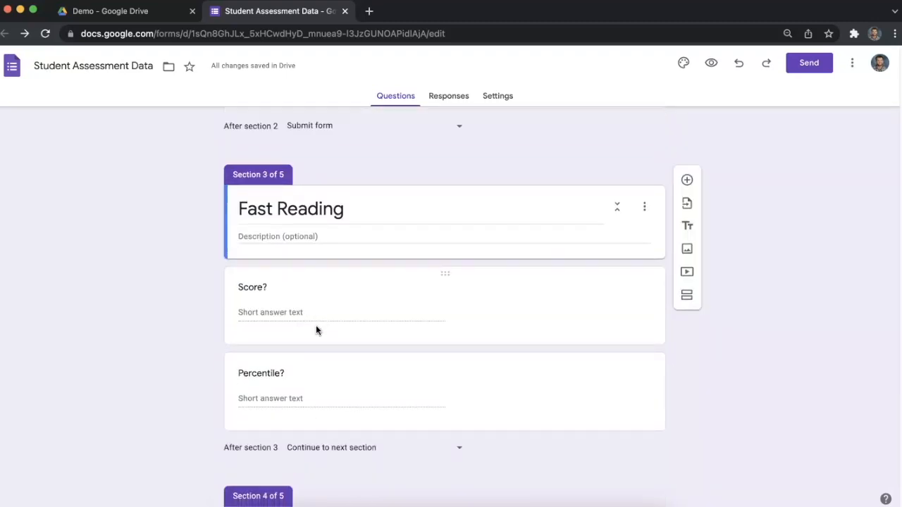
left_click(351, 433)
left_click(346, 477)
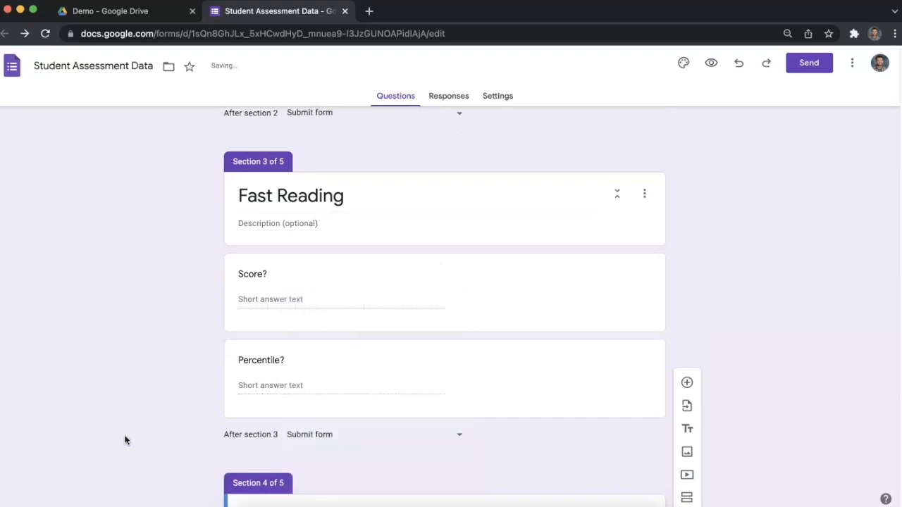
scroll(297, 420, "down", 1)
scroll(297, 419, "down", 3)
left_click(369, 384)
left_click(360, 471)
Check the end action of every section from F&P back up to the start of the form.
scroll(266, 411, "down", 2)
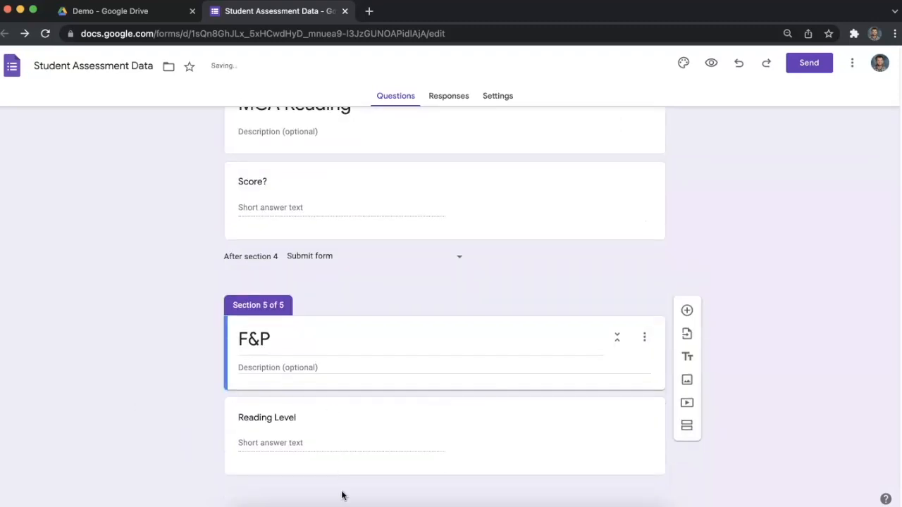
scroll(294, 409, "up", 1)
scroll(232, 397, "down", 1)
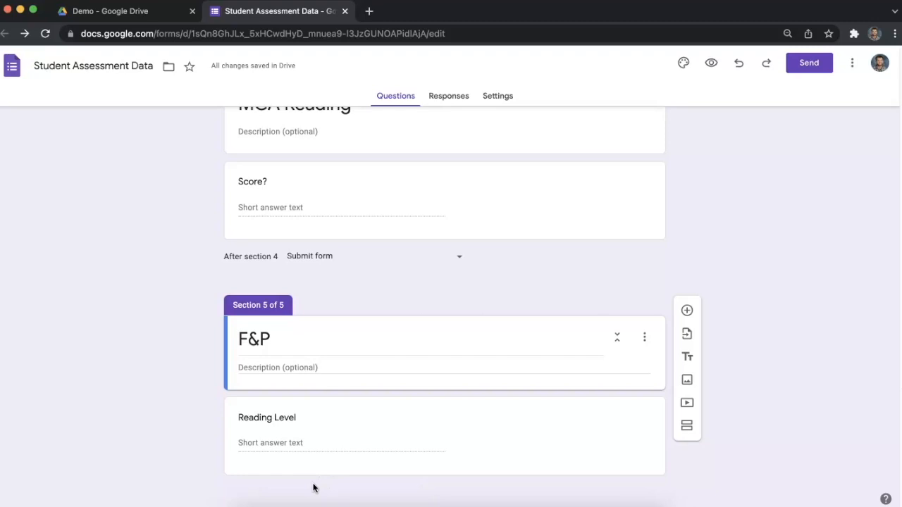
scroll(376, 323, "up", 10)
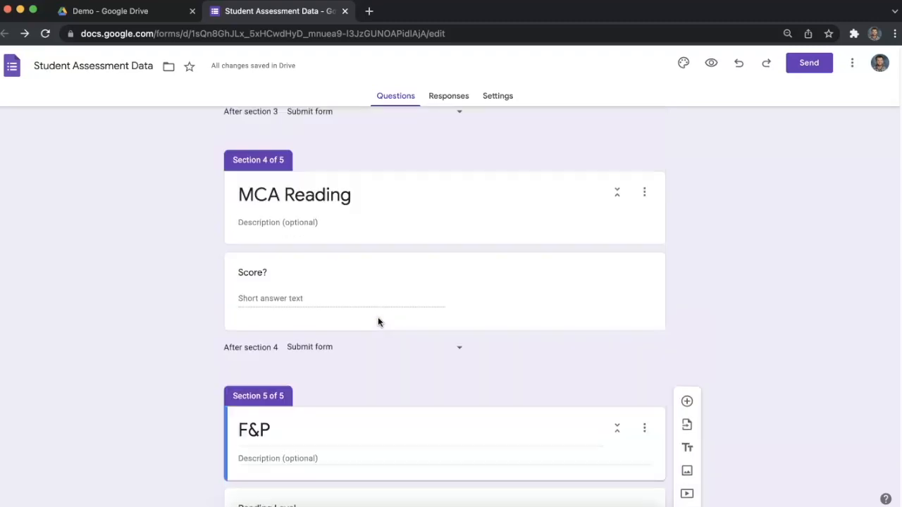
scroll(375, 218, "up", 2)
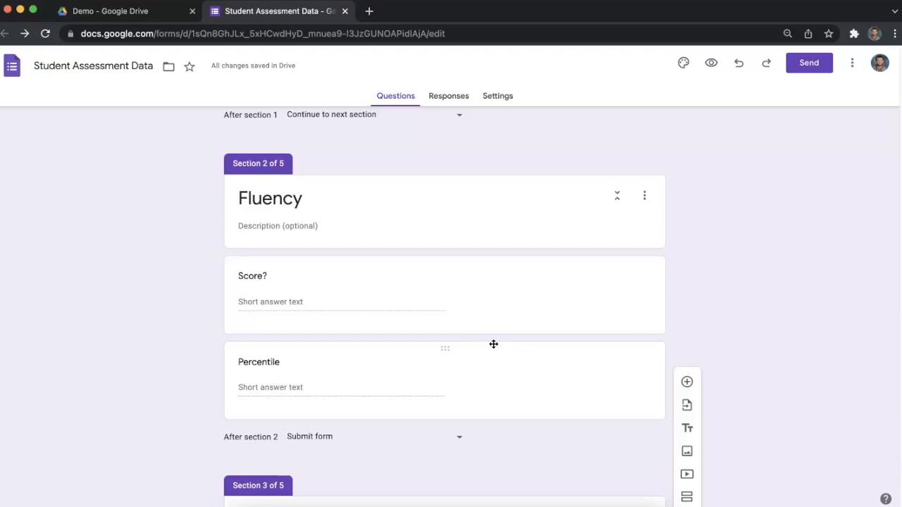
scroll(467, 359, "down", 5)
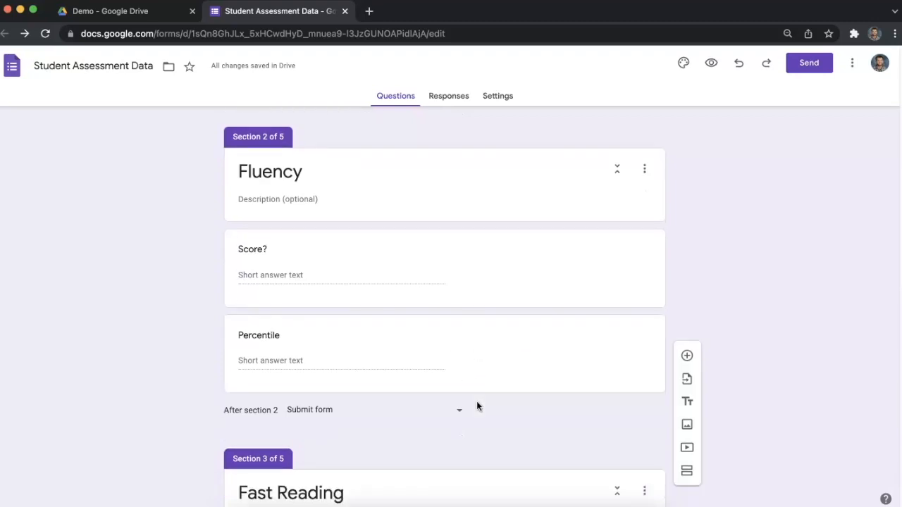
scroll(328, 265, "up", 3)
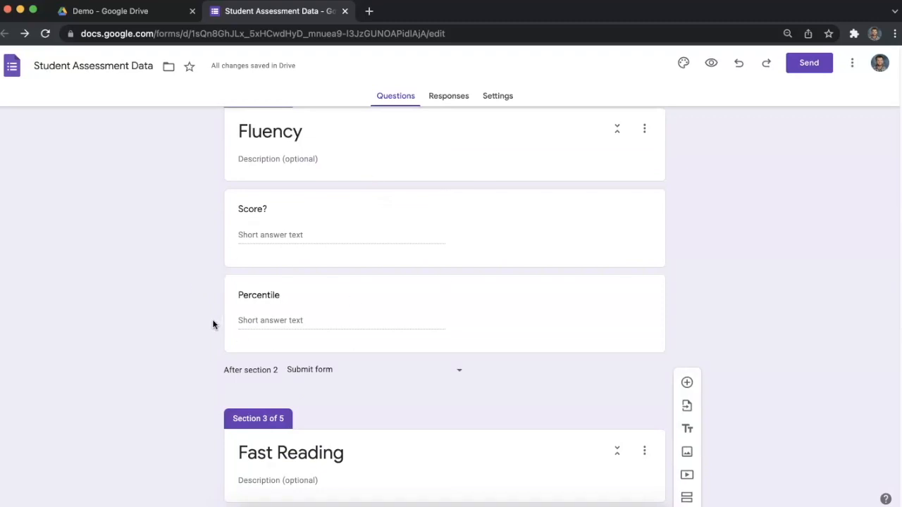
scroll(200, 334, "up", 10)
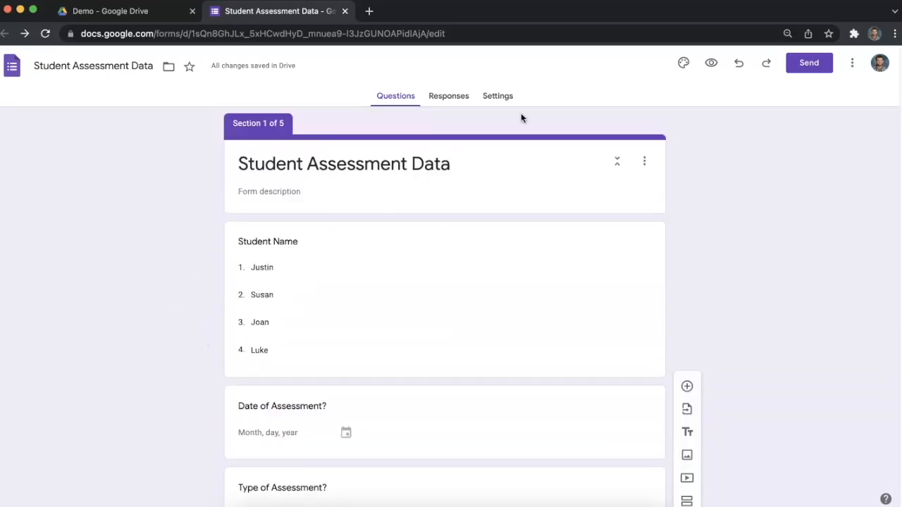
Open the form's settings and examine the Responses options for email collection, response editing and response limits.
left_click(499, 94)
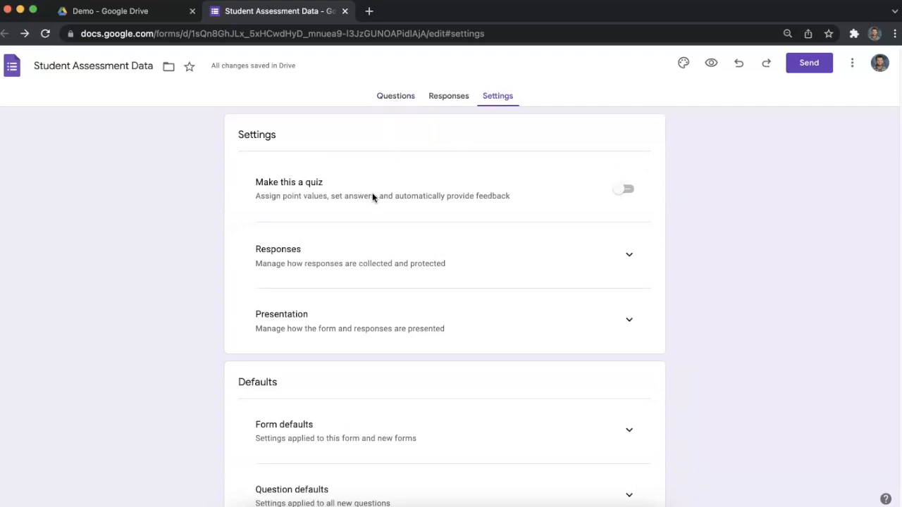
scroll(508, 201, "down", 2)
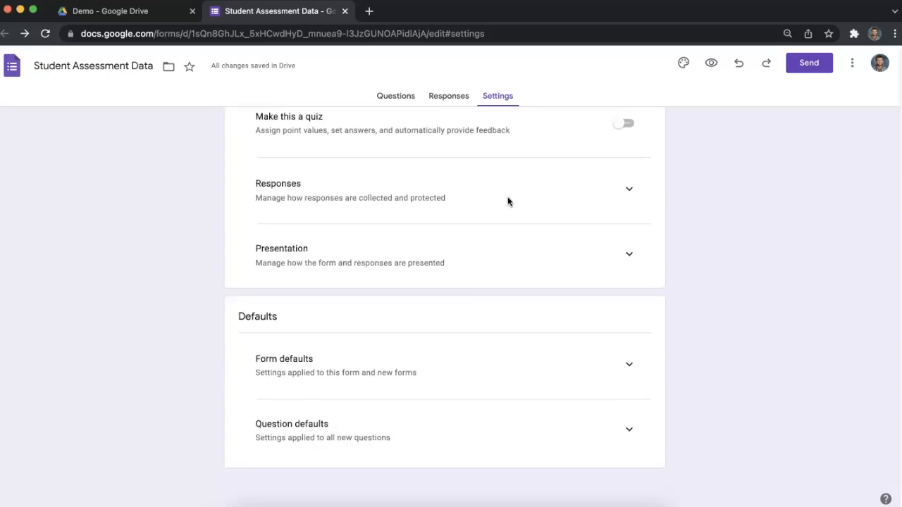
left_click(623, 190)
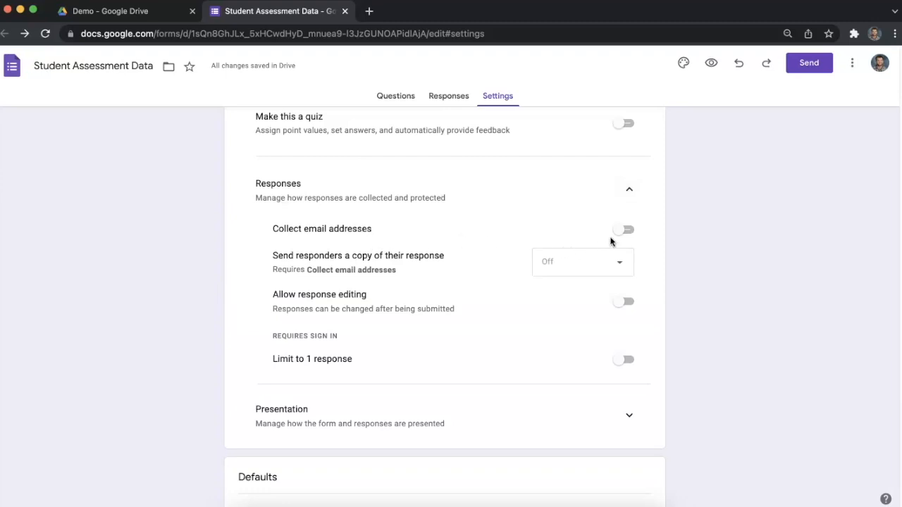
scroll(620, 254, "down", 4)
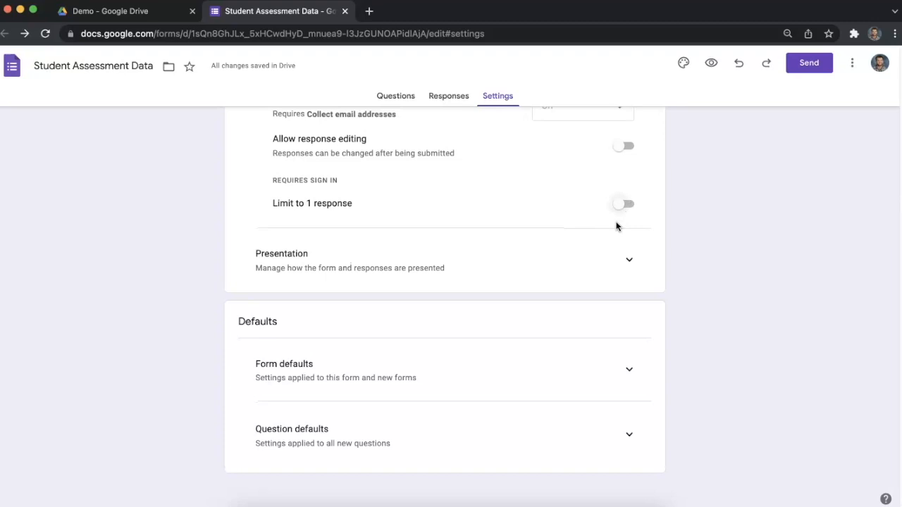
Examine the Presentation settings for form presentation, after-submission behavior and restrictions.
left_click(629, 260)
scroll(616, 276, "down", 3)
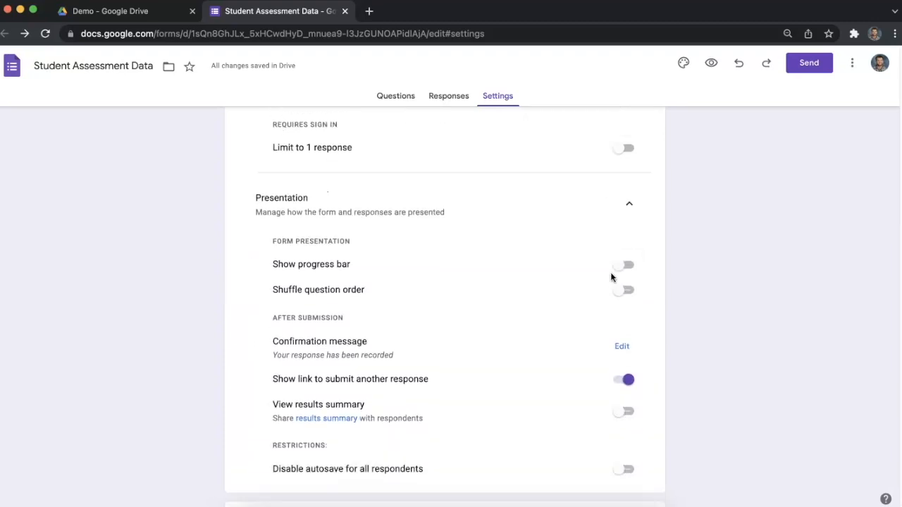
scroll(356, 446, "down", 2)
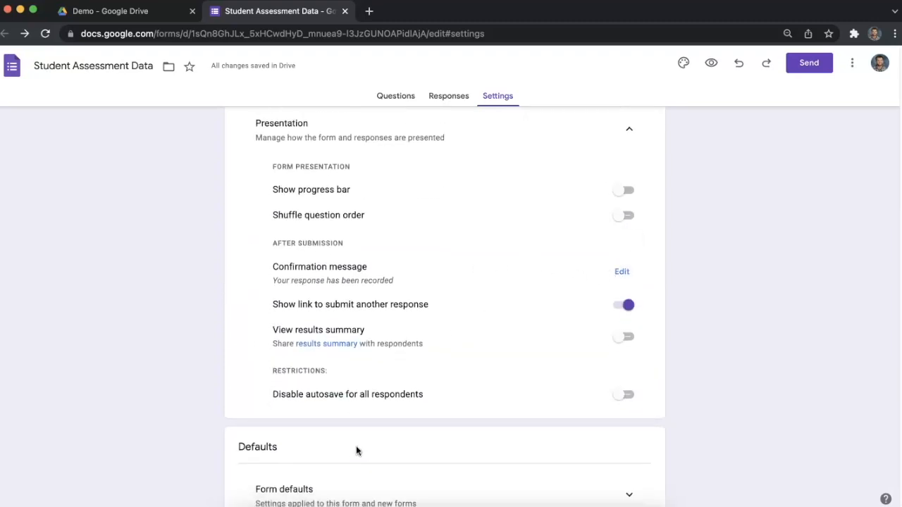
scroll(336, 423, "up", 3)
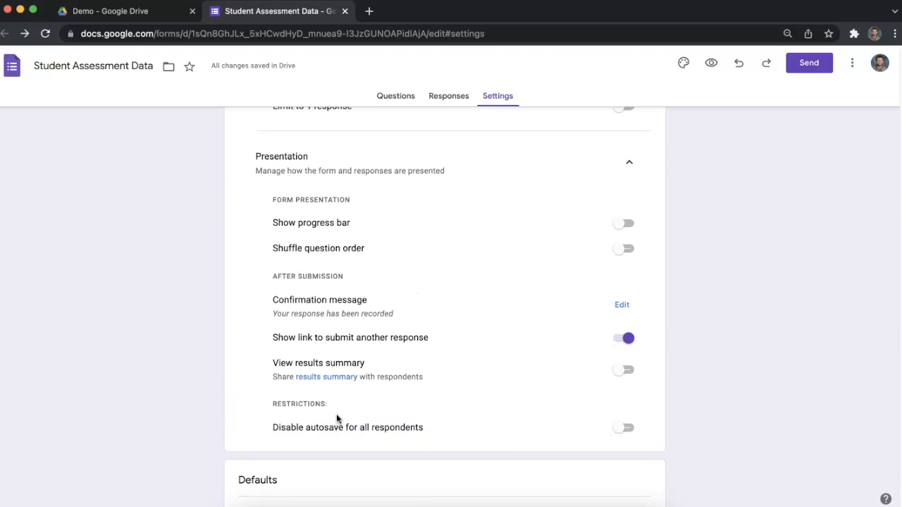
scroll(336, 416, "down", 3)
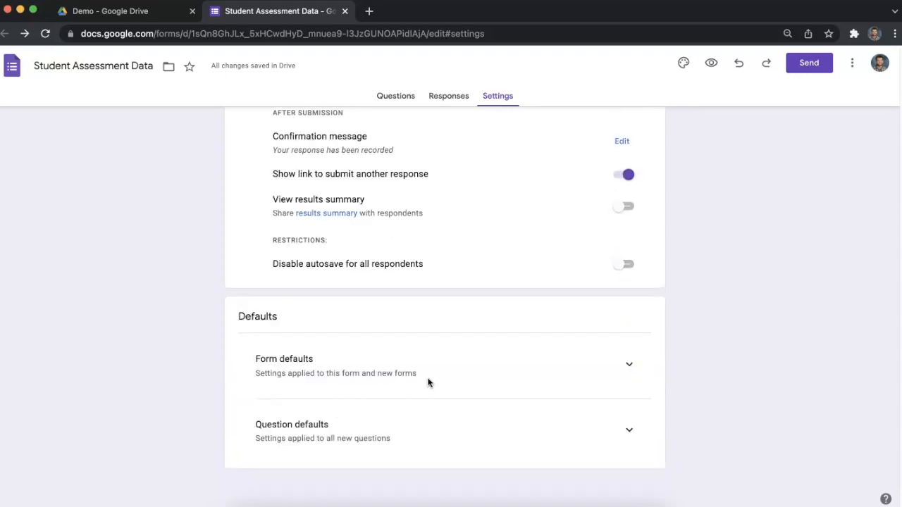
Expand the form defaults and question defaults to view their options.
left_click(629, 365)
scroll(619, 392, "down", 1)
left_click(626, 429)
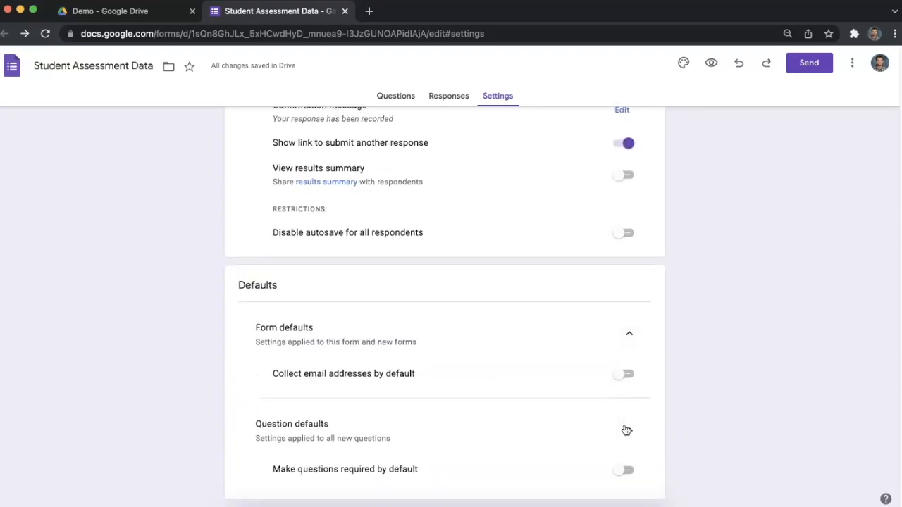
Return to the form's questions and open the respondent preview of the form.
scroll(417, 451, "down", 1)
scroll(399, 402, "up", 8)
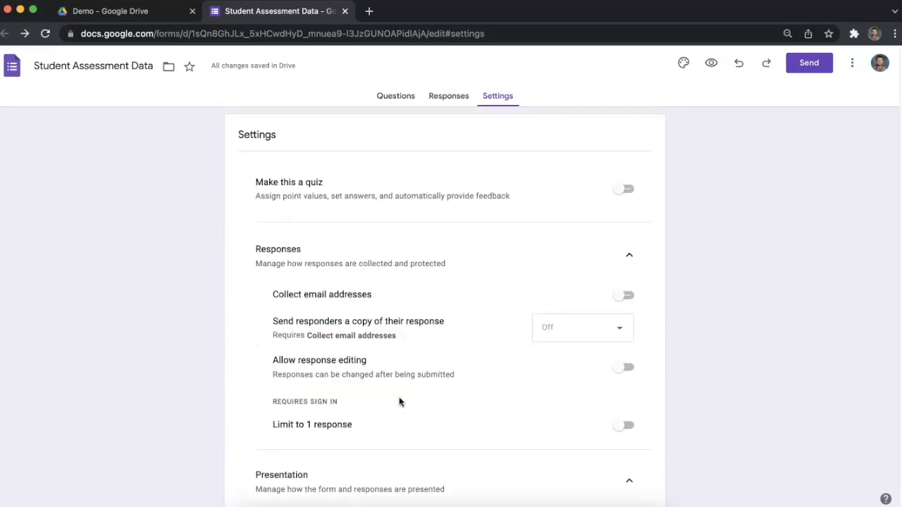
left_click(400, 104)
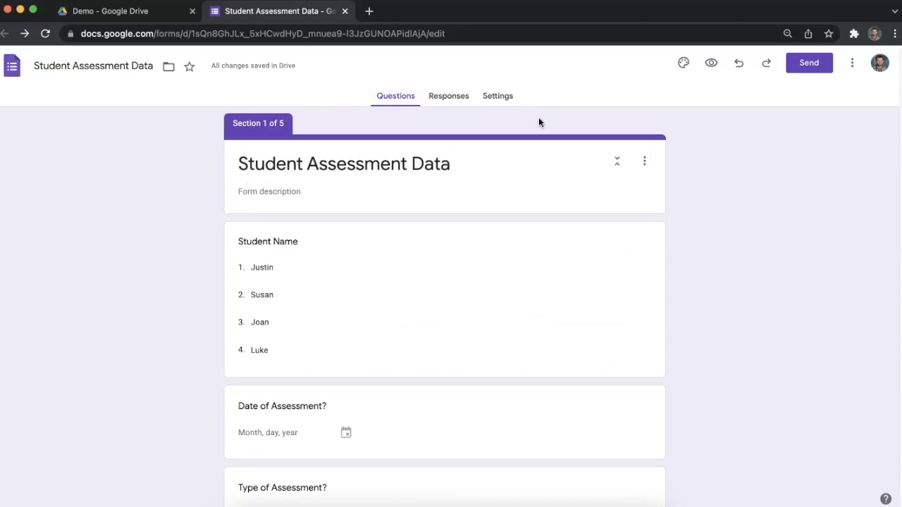
left_click(711, 63)
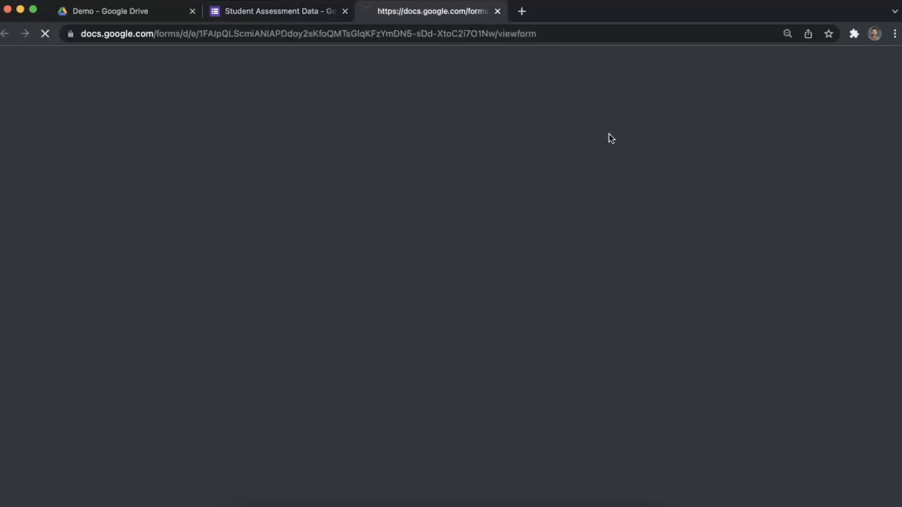
Choose the second listed student, set the assessment date to 12/08/2021, select MCA Reading as the type, and continue to its section.
left_click(368, 187)
left_click(450, 179)
left_click(373, 197)
left_click(349, 255)
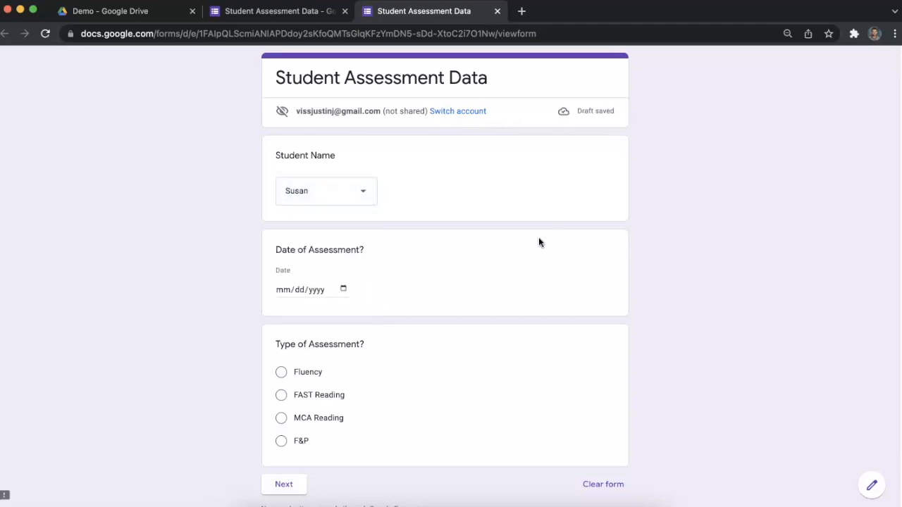
left_click(341, 287)
left_click(344, 289)
left_click(336, 363)
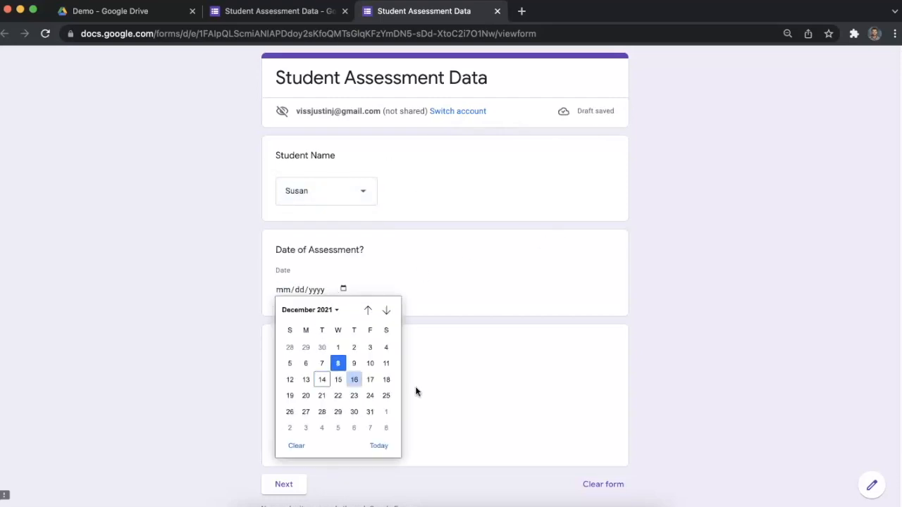
scroll(437, 338, "down", 2)
left_click(281, 354)
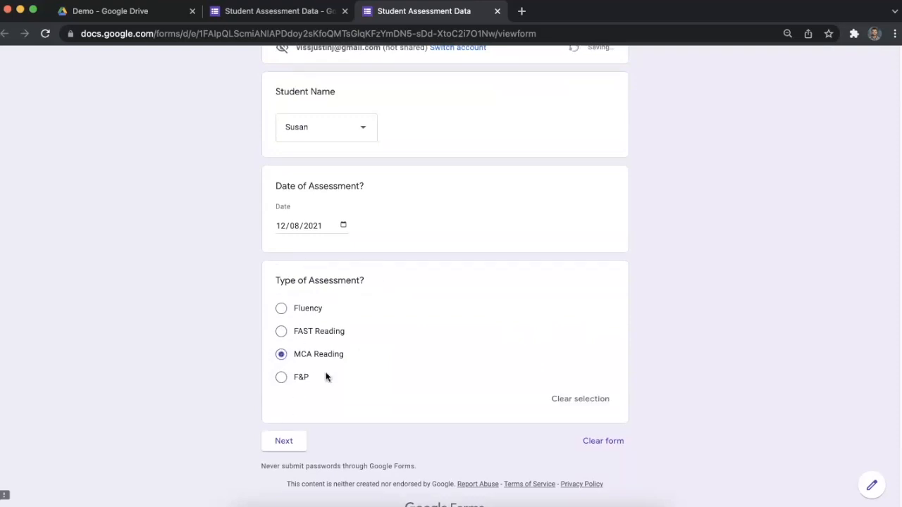
left_click(284, 441)
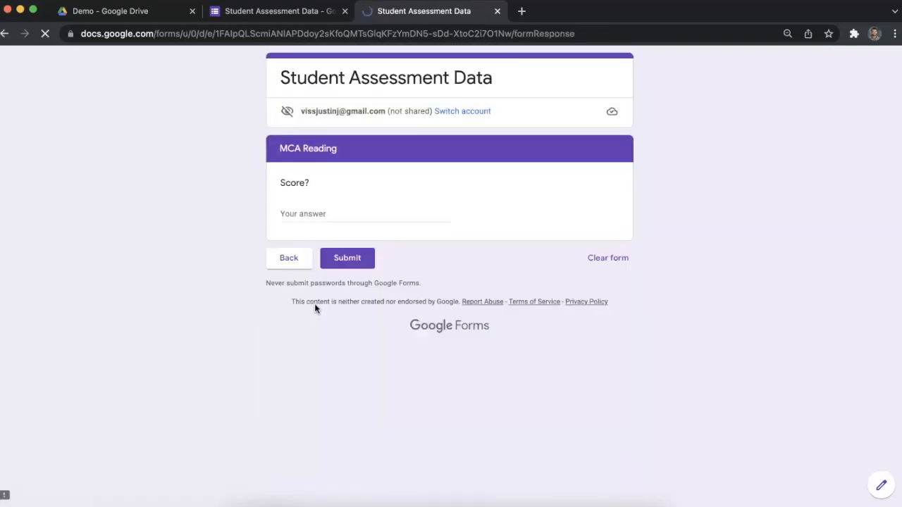
Enter 452 as the MCA Reading score and submit the response.
left_click_drag(341, 148, 273, 144)
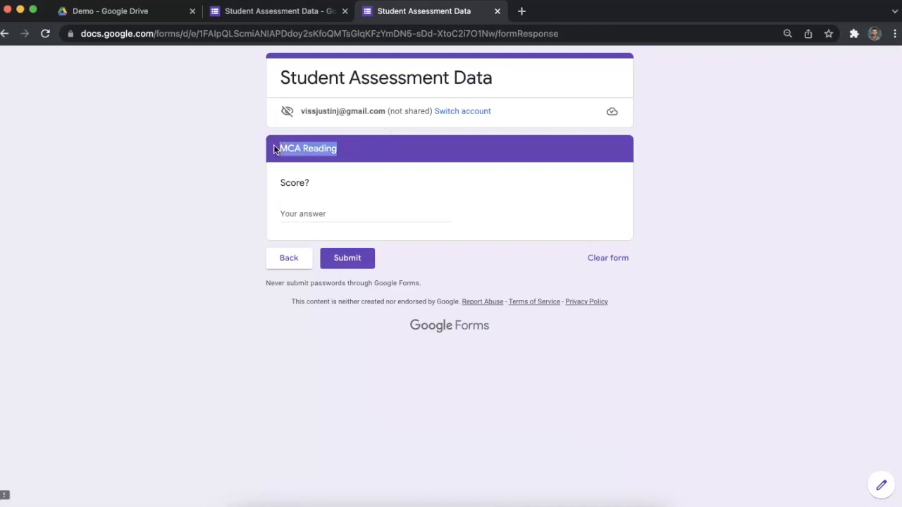
left_click(303, 211)
type("4")
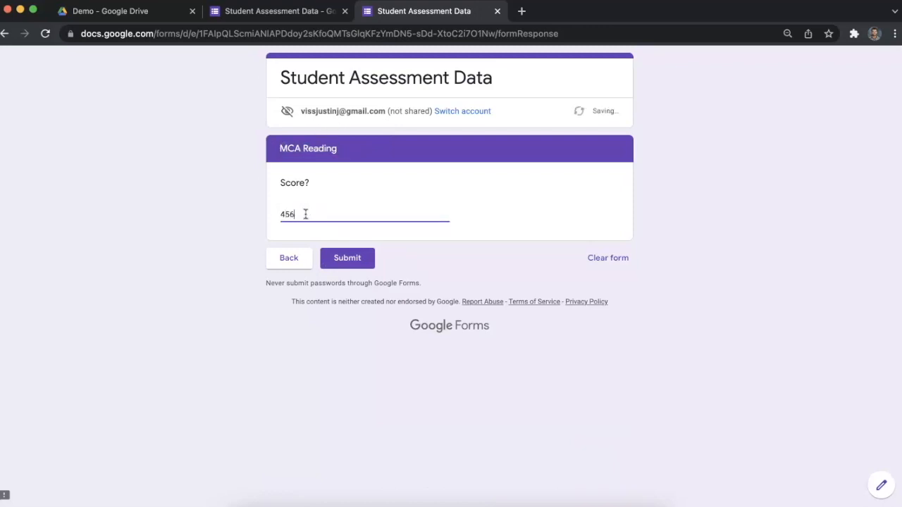
type("52")
left_click(349, 259)
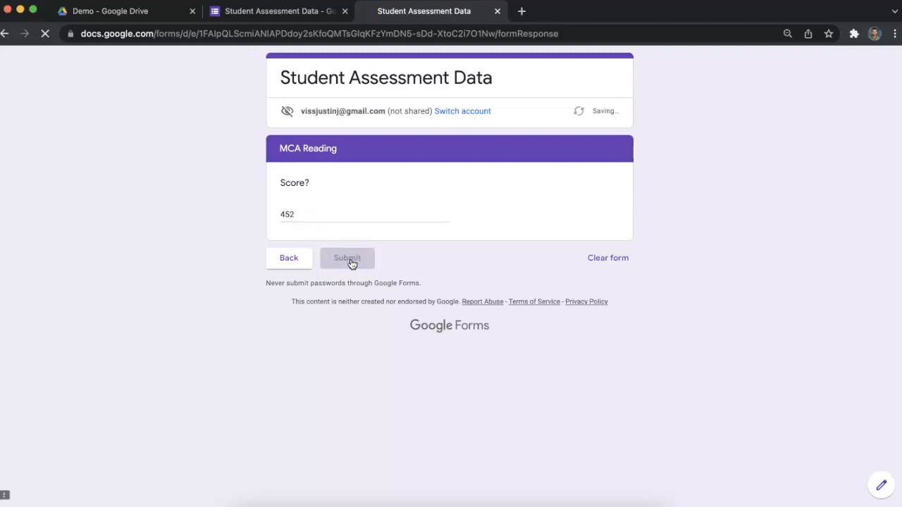
Start another response for the third listed student, dated 12/09/2021 with assessment type F&P, and continue to its section.
left_click(350, 141)
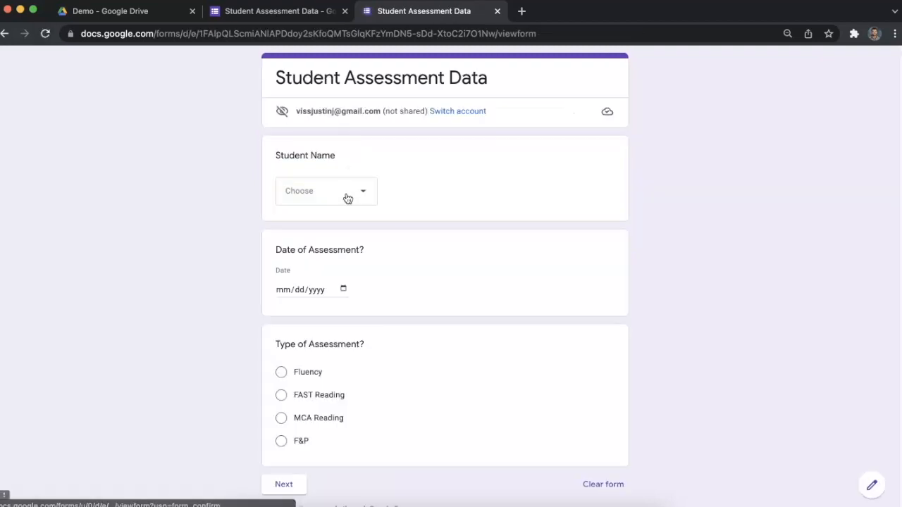
left_click(346, 196)
left_click(330, 284)
left_click(331, 286)
left_click(343, 288)
left_click(355, 363)
left_click(281, 441)
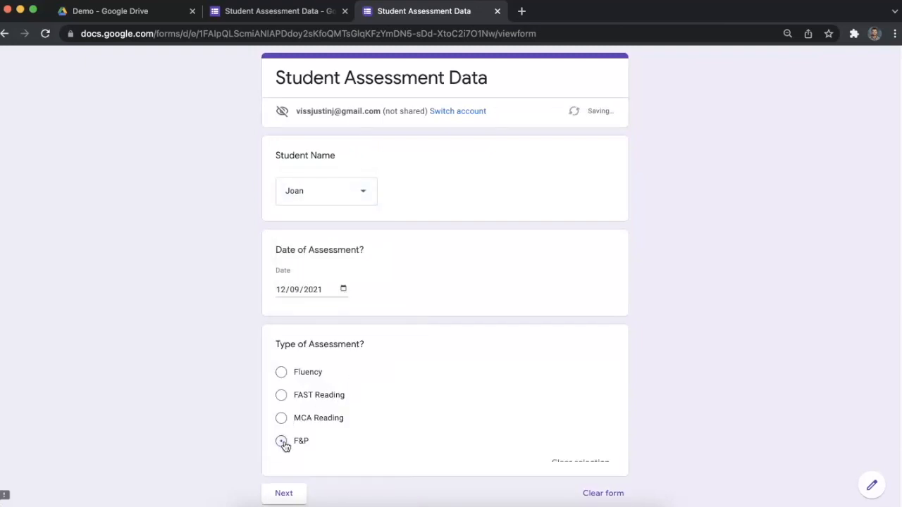
left_click(296, 485)
Enter 234 as the F&P reading level and submit the response.
left_click(308, 211)
type("234")
left_click(347, 259)
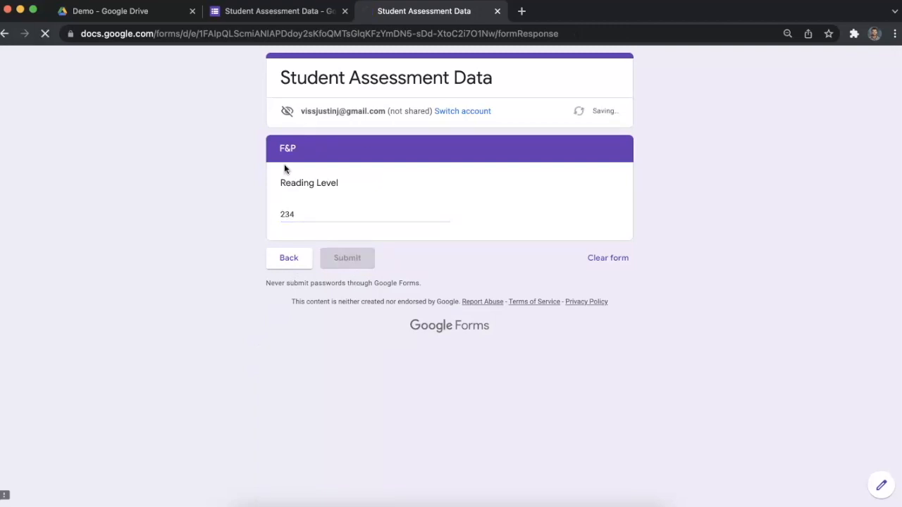
Start another response for the third listed student, dated 12/08/2021 with assessment type FAST Reading, and continue to its section.
left_click(356, 143)
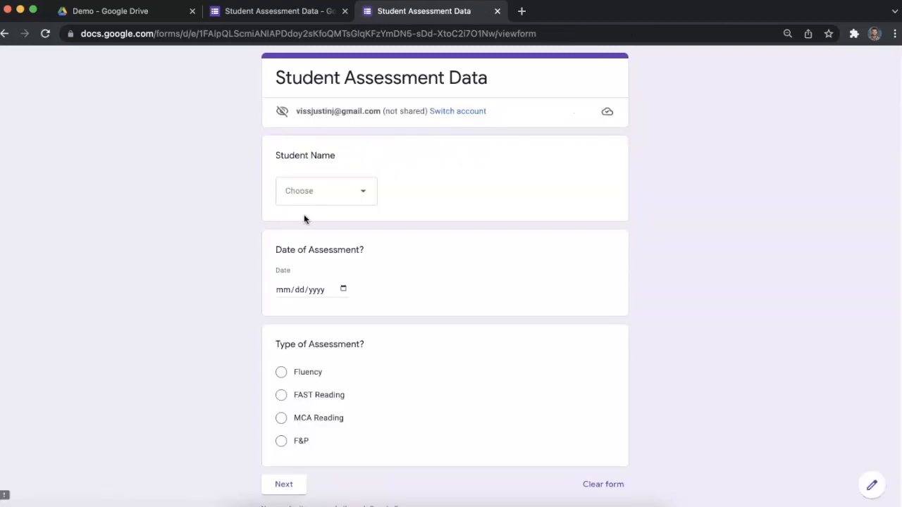
left_click(324, 191)
left_click(326, 287)
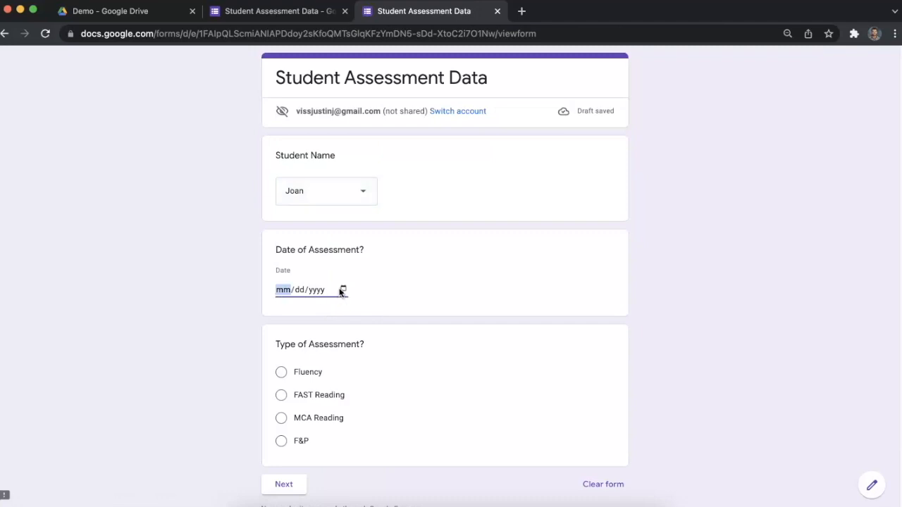
left_click(342, 290)
left_click(339, 362)
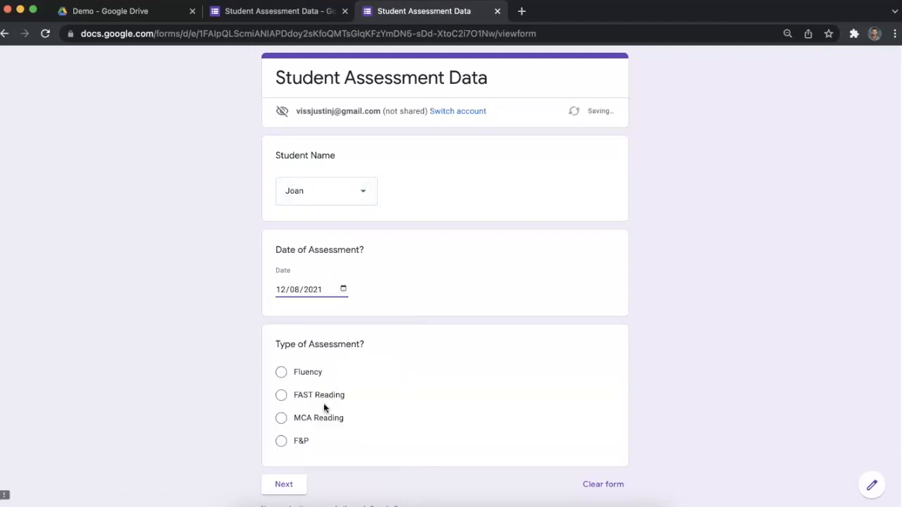
left_click(282, 420)
left_click(282, 396)
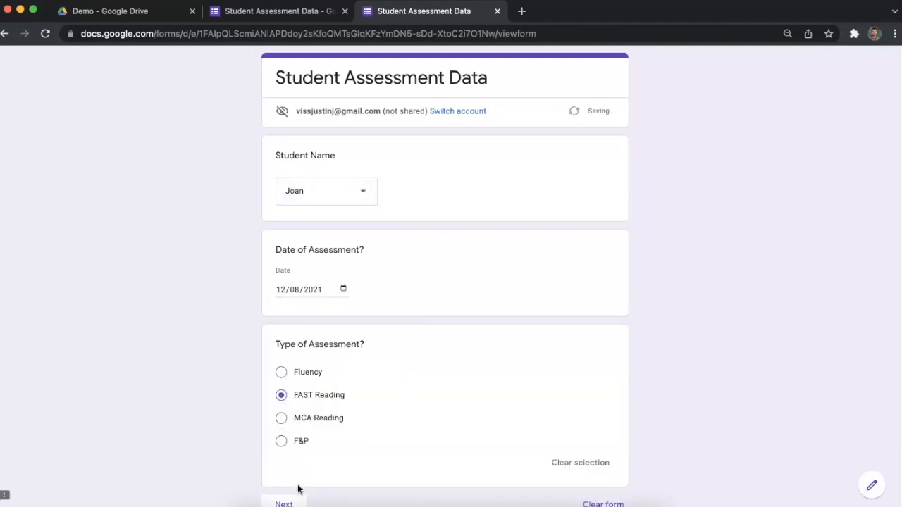
left_click(295, 504)
Enter a FAST Reading score of 345 and a percentile of 98, and submit the response.
left_click(313, 209)
type("345")
left_click(315, 295)
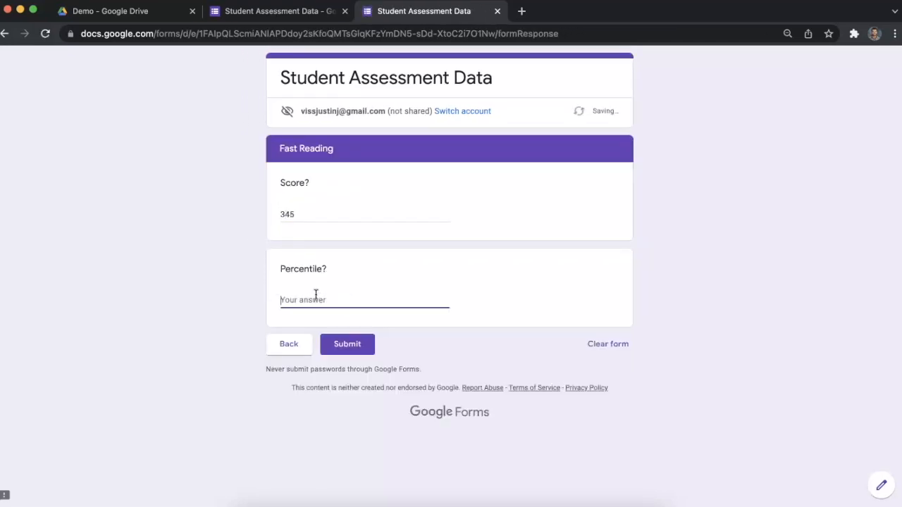
type("99")
left_click(346, 344)
Start another response for the first listed student, dated 12/07/2021 with assessment type Fluency, and continue to its section.
left_click(342, 138)
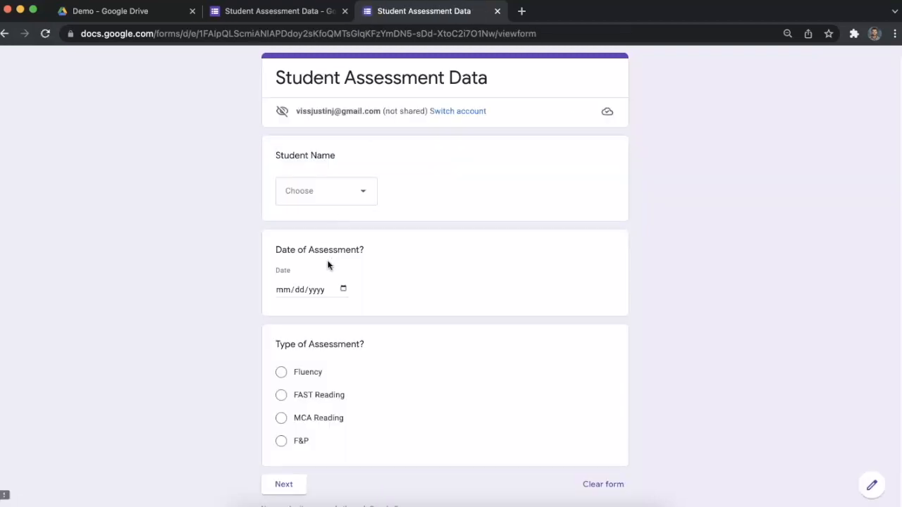
left_click(337, 195)
left_click(328, 225)
left_click(342, 290)
left_click(281, 373)
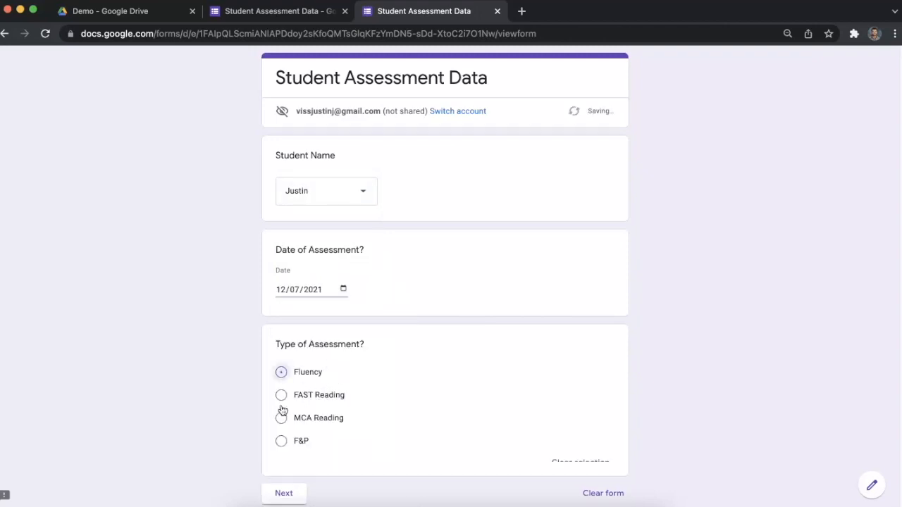
left_click(284, 499)
Submit a Fluency score of 234 with a percentile of 43, and close the form preview.
left_click(304, 215)
type("234")
left_click(320, 299)
type("45")
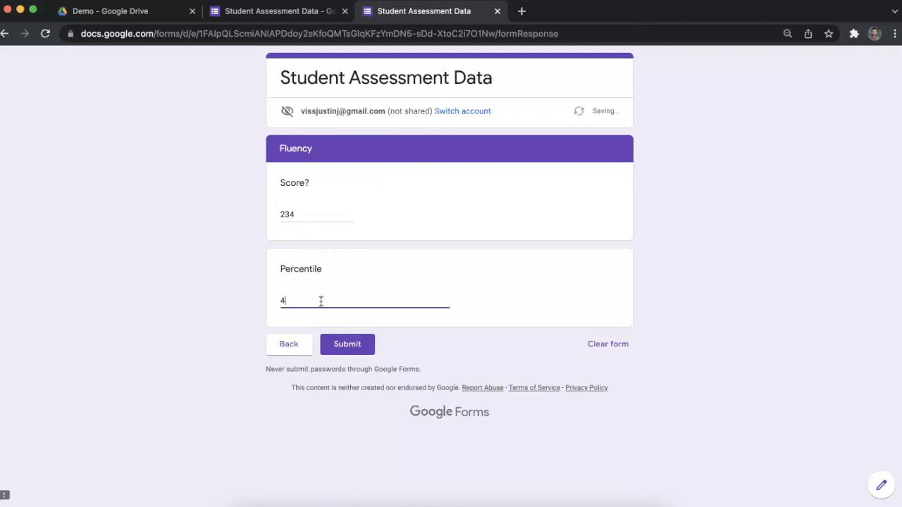
left_click(347, 346)
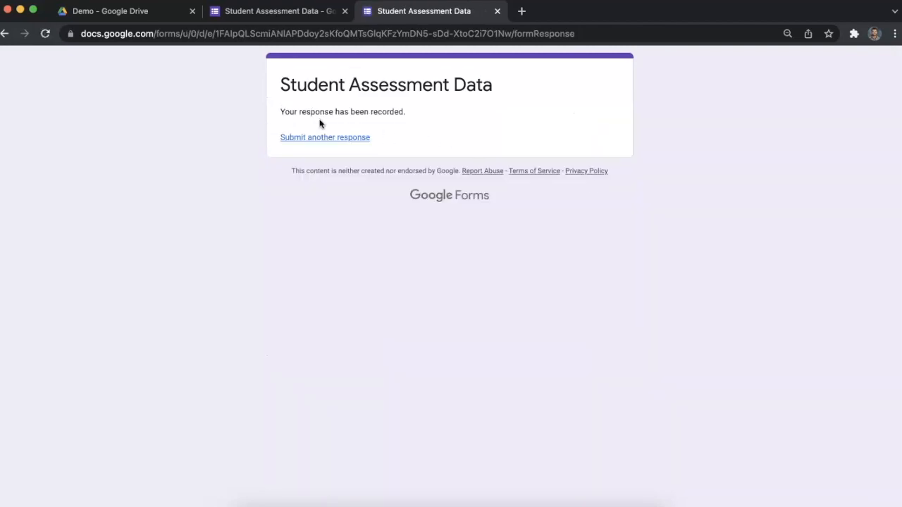
left_click(336, 137)
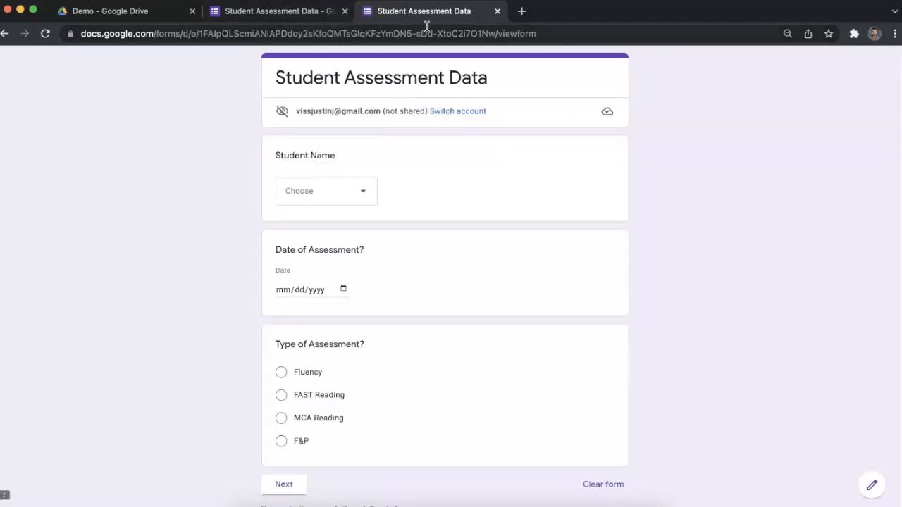
left_click(496, 11)
Open the form's responses and create a new spreadsheet as their destination.
left_click(452, 106)
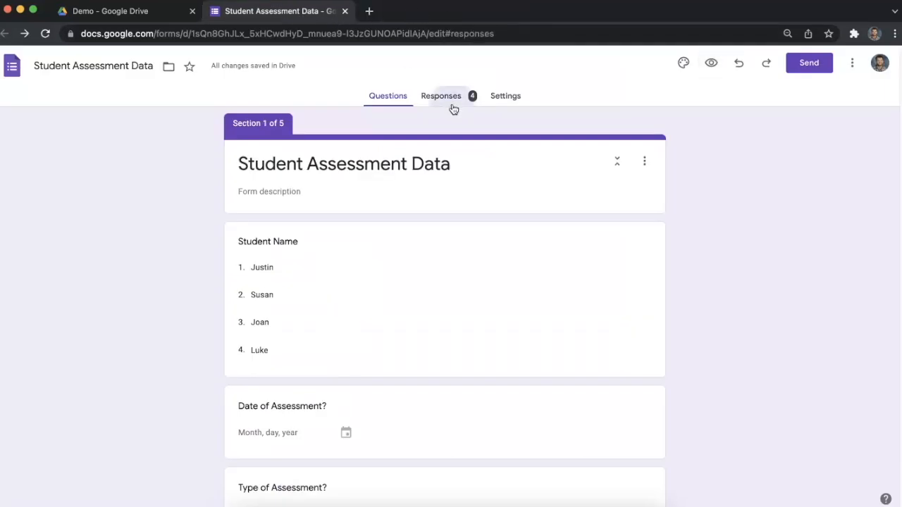
left_click(401, 97)
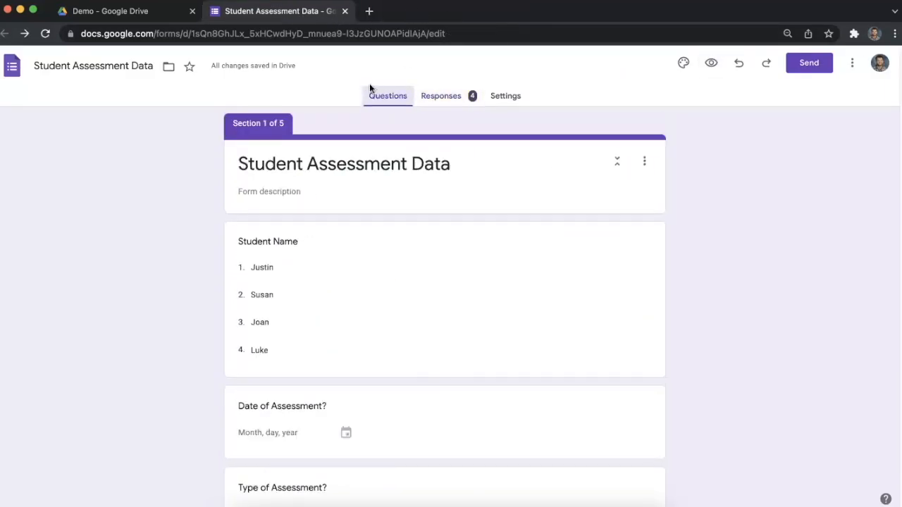
left_click(430, 97)
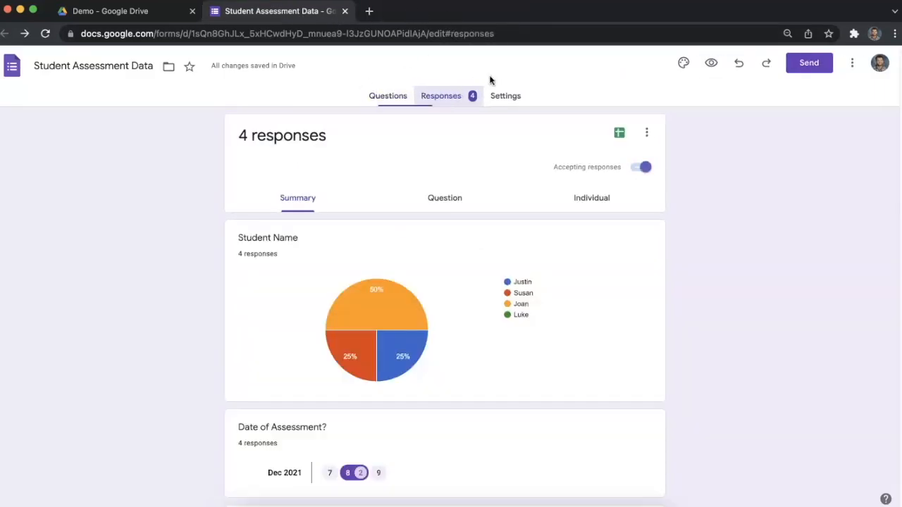
left_click(618, 136)
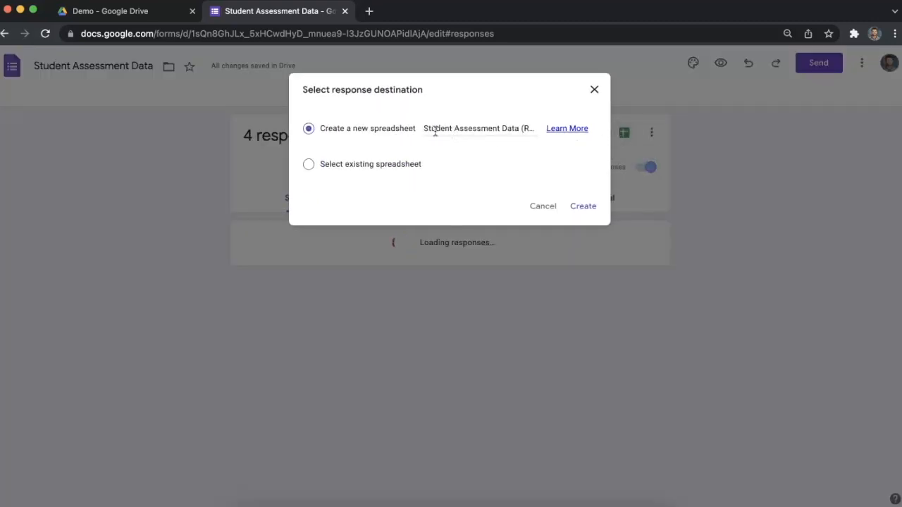
left_click(575, 208)
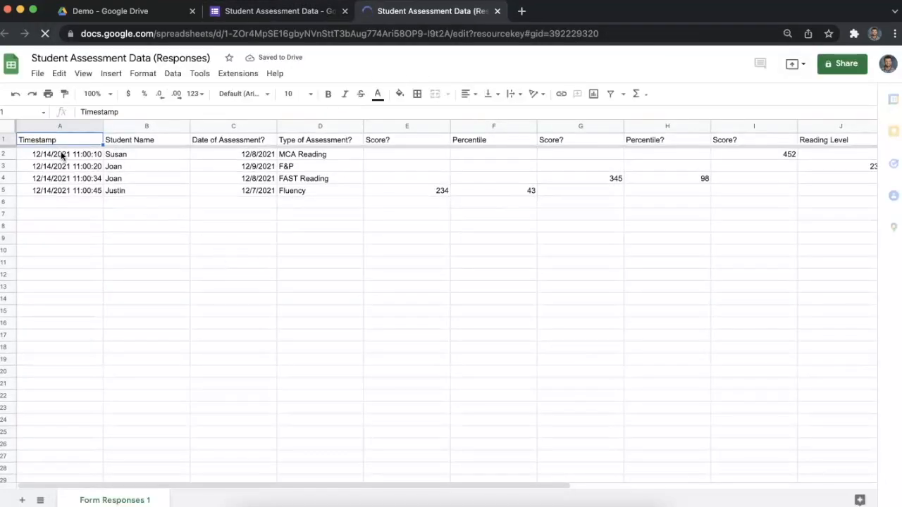
Examine the timestamp, student name, assessment type and score columns of the response spreadsheet.
left_click_drag(61, 145, 69, 189)
left_click_drag(167, 238, 155, 139)
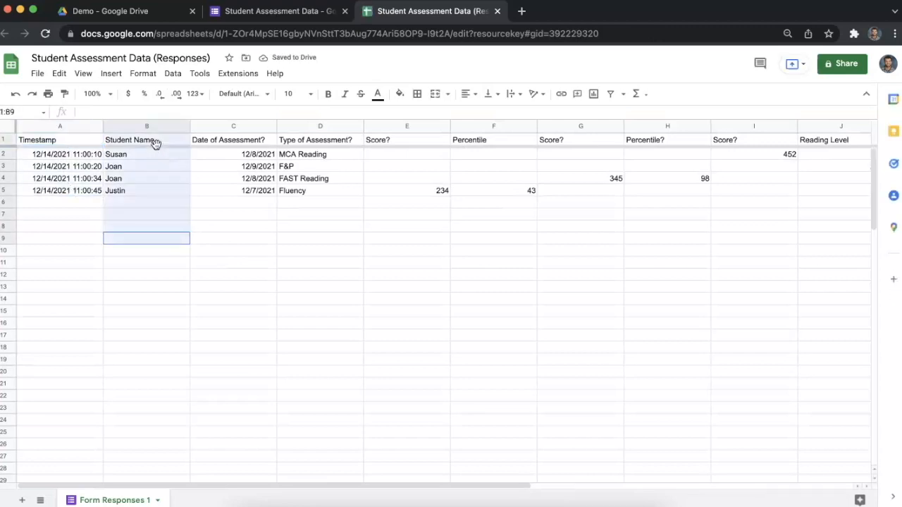
left_click_drag(321, 215, 324, 137)
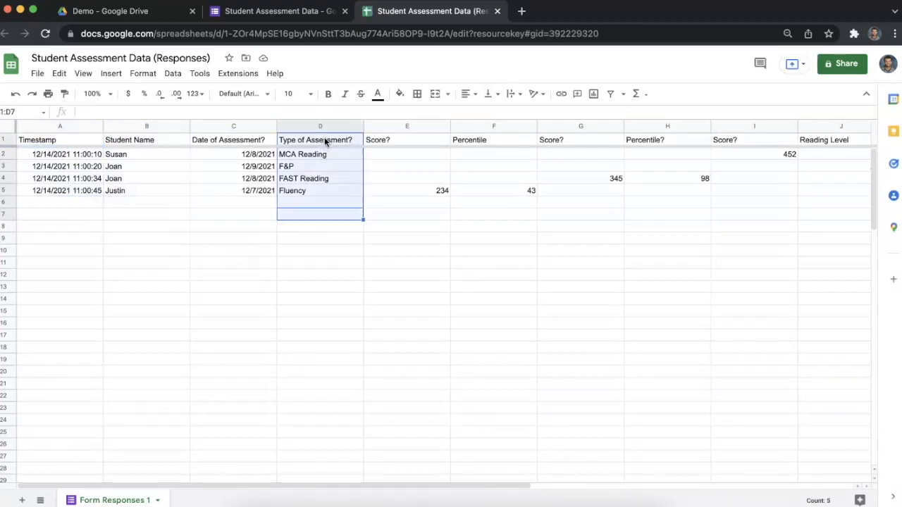
left_click_drag(268, 486, 374, 459)
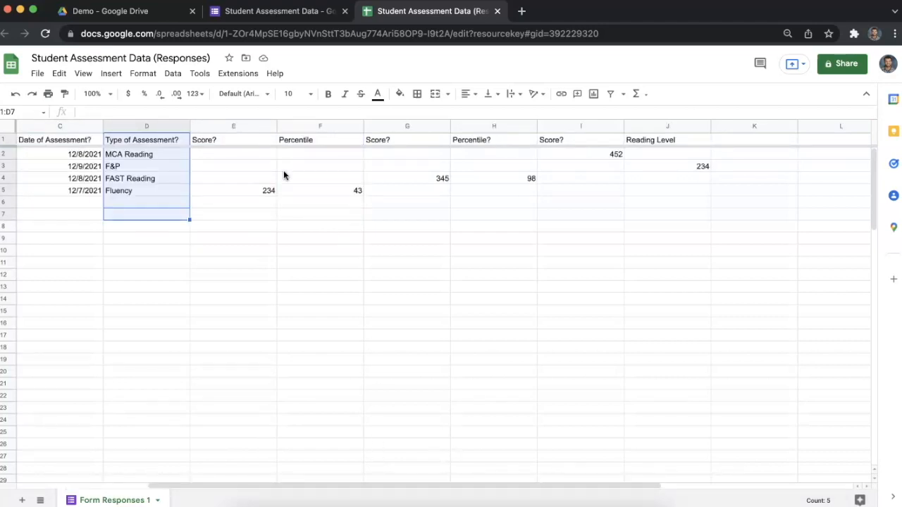
Rename the header in E1 to "Fluency Score?" and the header in F1 to "Fluency Percentile".
left_click(251, 139)
double_click(251, 139)
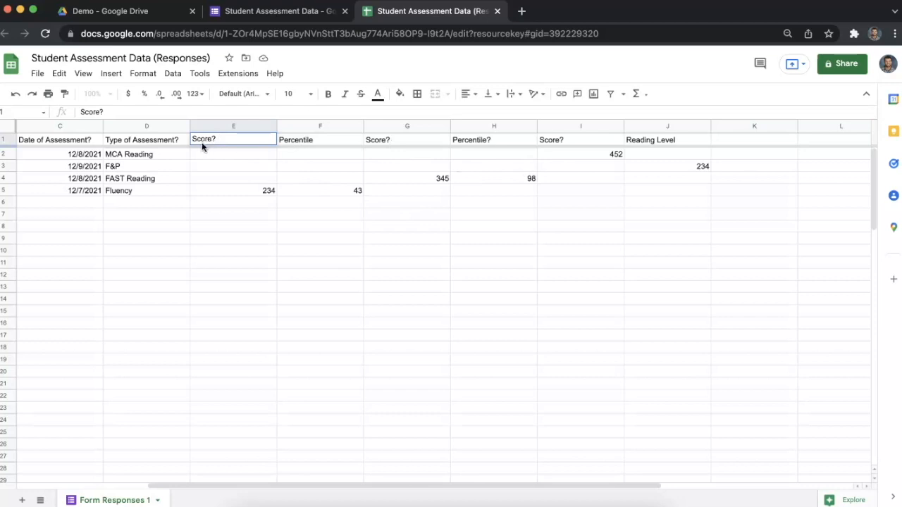
type("Fluency")
key("Return")
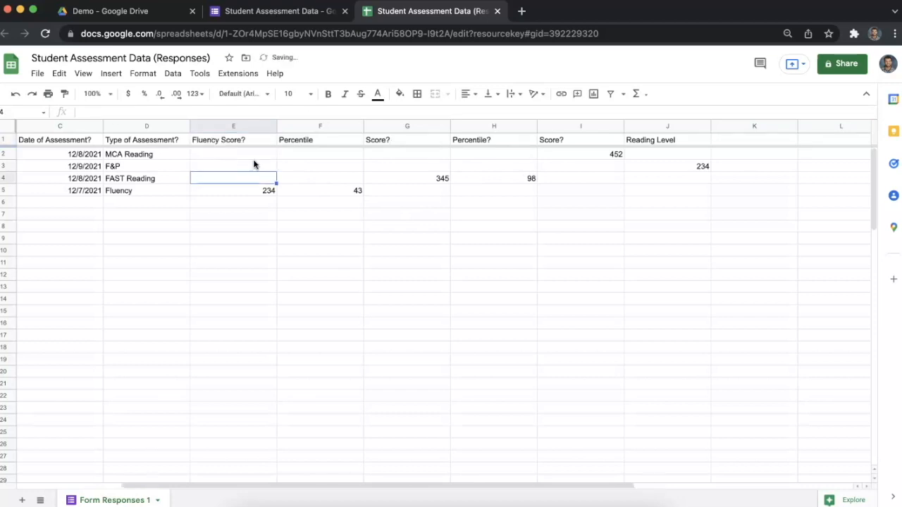
left_click(313, 140)
double_click(285, 144)
type("Fluency")
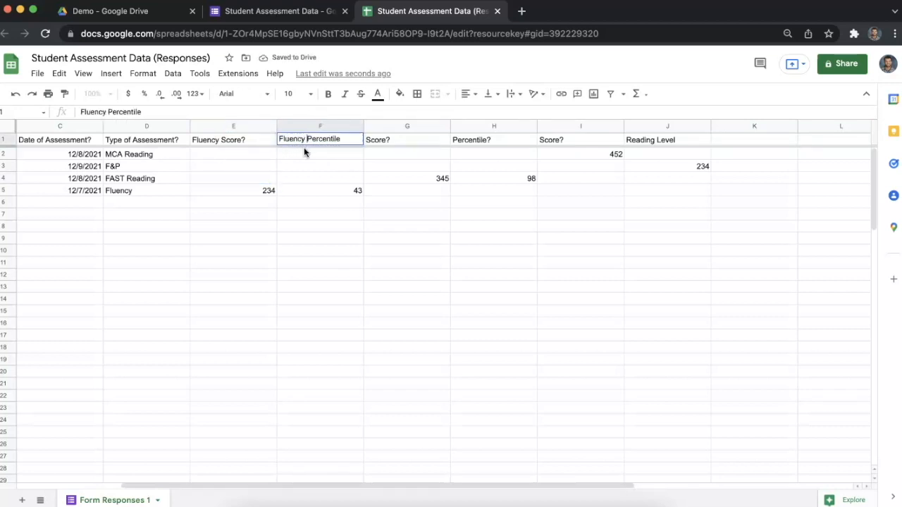
Rename the header in G1 to "FAST Score?" and the header in H1 to "FAST Percentile?".
double_click(367, 139)
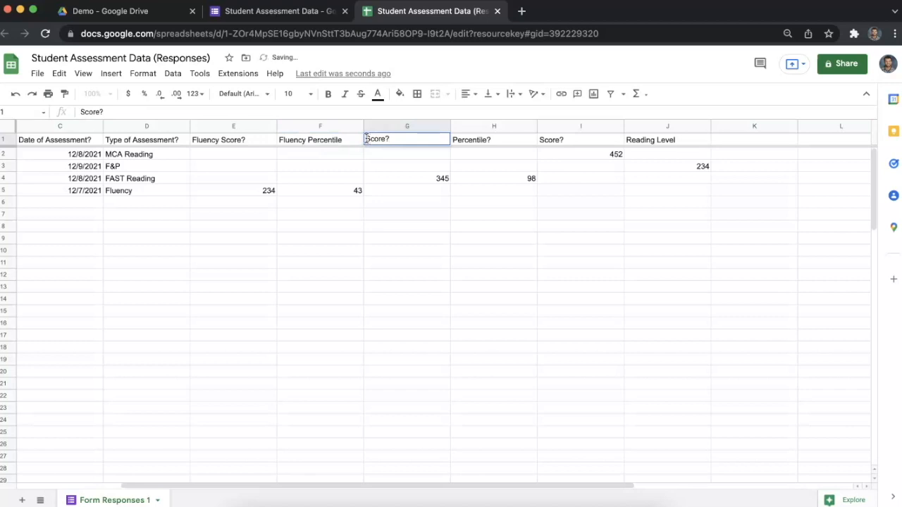
type("FAST")
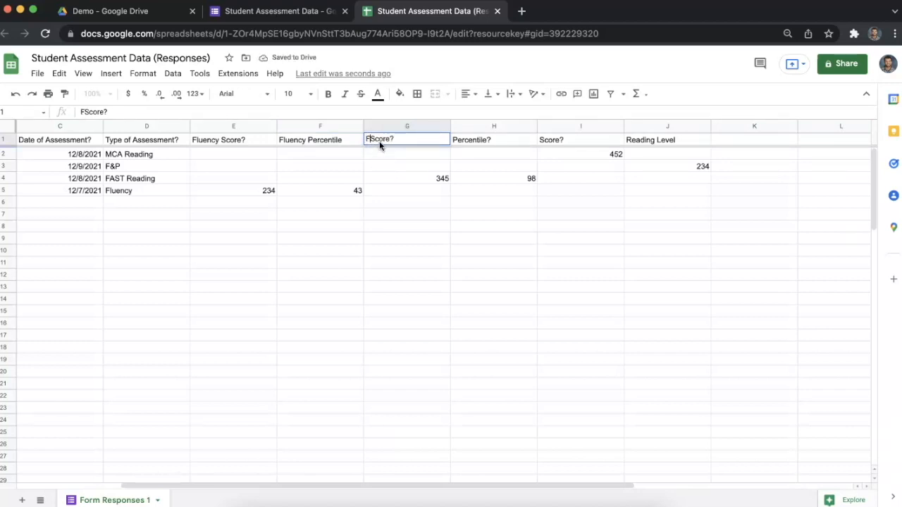
left_click(462, 140)
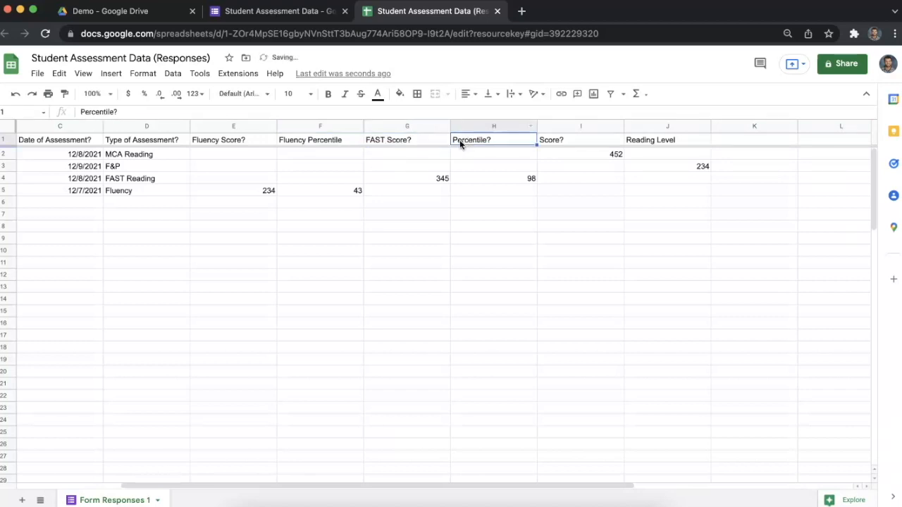
double_click(454, 141)
type("FAST")
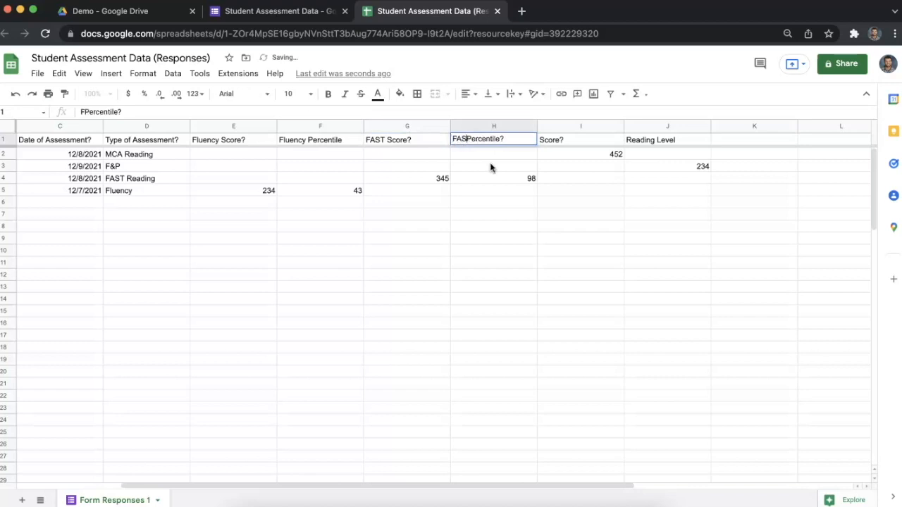
Rename the header in I1 to "MCA Score?" and the header in J1 to "F&P Reading Level".
double_click(546, 139)
type("MCA")
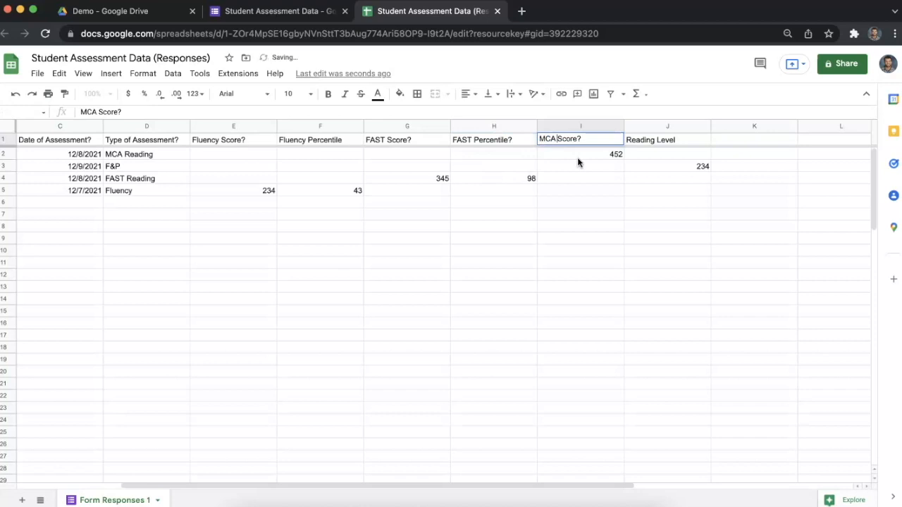
double_click(638, 139)
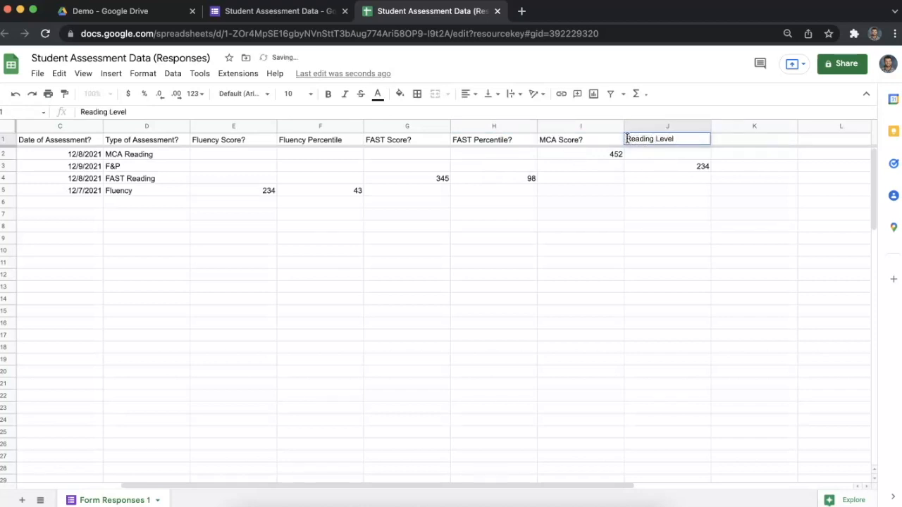
type("F&P")
left_click(754, 190)
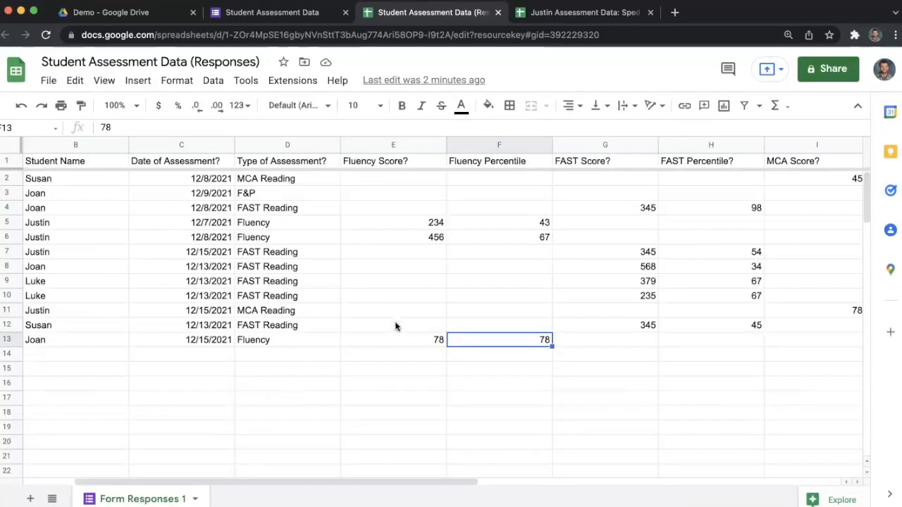
Examine the Single Student Data sheet of the Sped Report System spreadsheet, including the formula behind the FAST Reading dates.
left_click(560, 14)
scroll(287, 340, "down", 1)
scroll(302, 338, "up", 1)
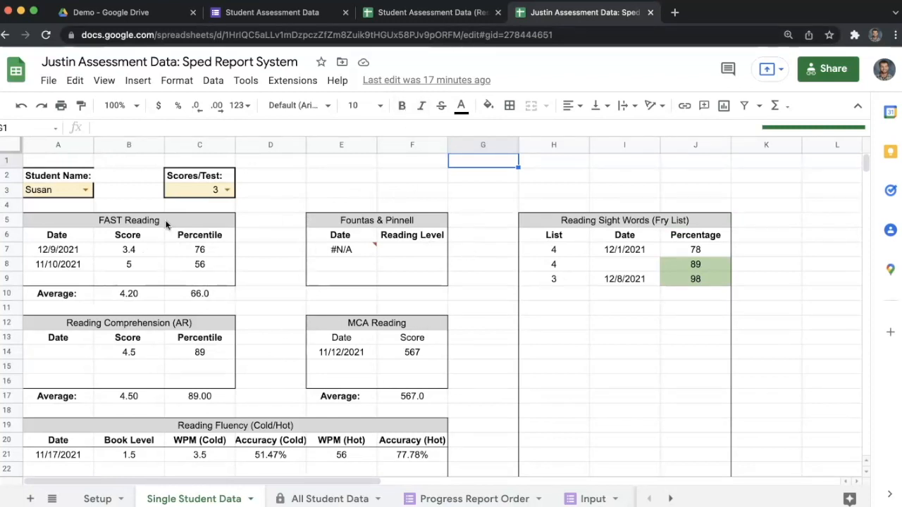
left_click(72, 236)
left_click(70, 227)
left_click(65, 252)
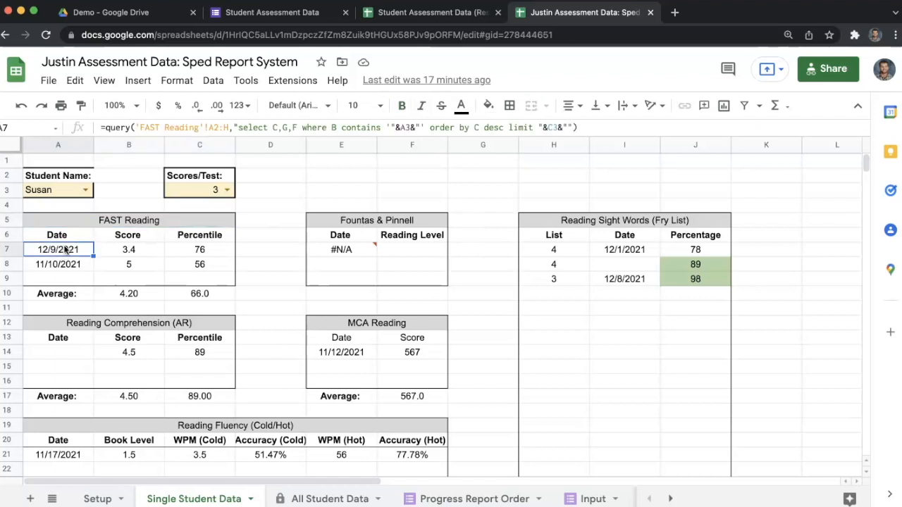
left_click(301, 197)
Add a sheet named "Dashboard" to the Student Assessment Data responses spreadsheet and place it before Form Responses 1.
left_click(451, 12)
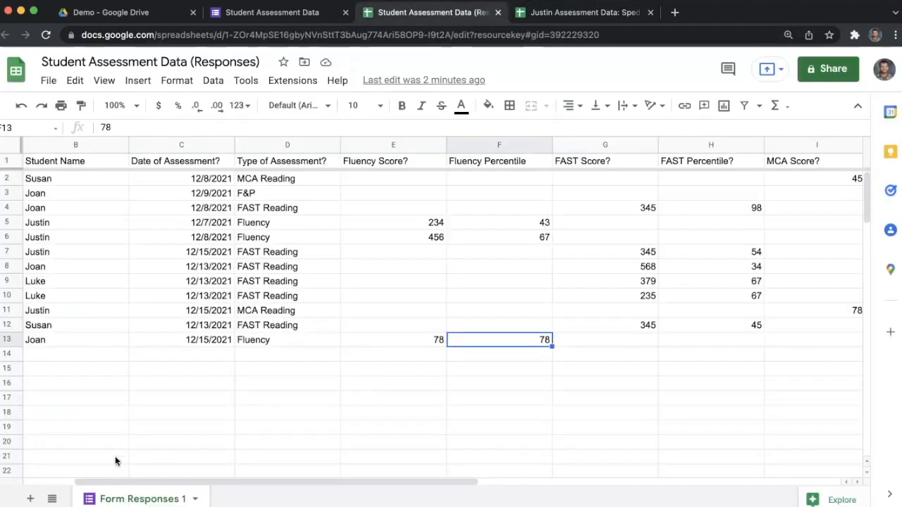
left_click(30, 499)
left_click_drag(238, 497, 99, 497)
double_click(99, 497)
type("Data")
type("board")
key("Return")
Enter the bold label "Student Name" in A2 of the Dashboard sheet.
left_click(76, 177)
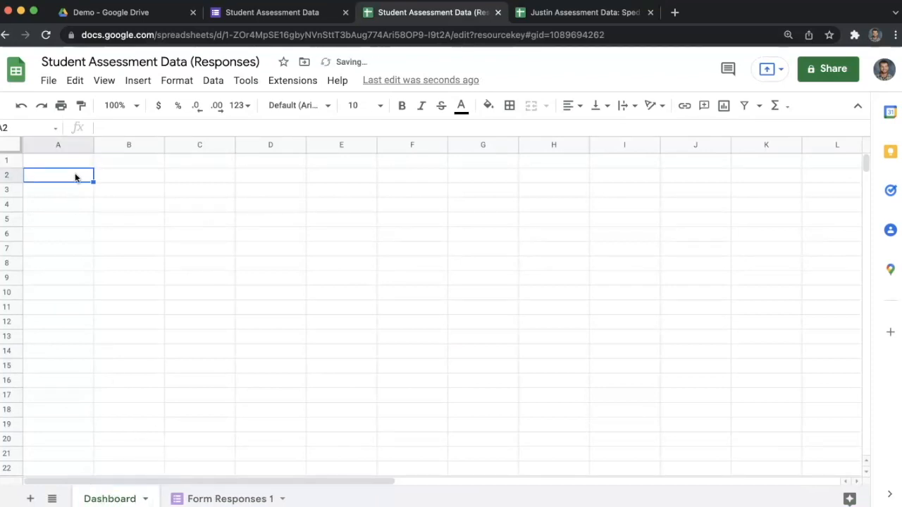
key("ctrl+b")
type("Student Name")
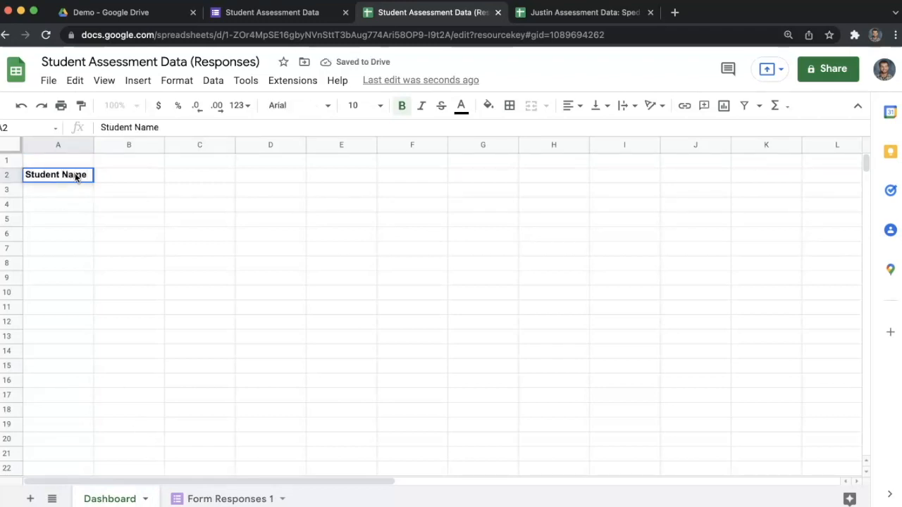
left_click(192, 176)
left_click(102, 181)
left_click(44, 207)
left_click(50, 187)
Enter the label "Number of Tests" in C2 and make it bold.
double_click(195, 176)
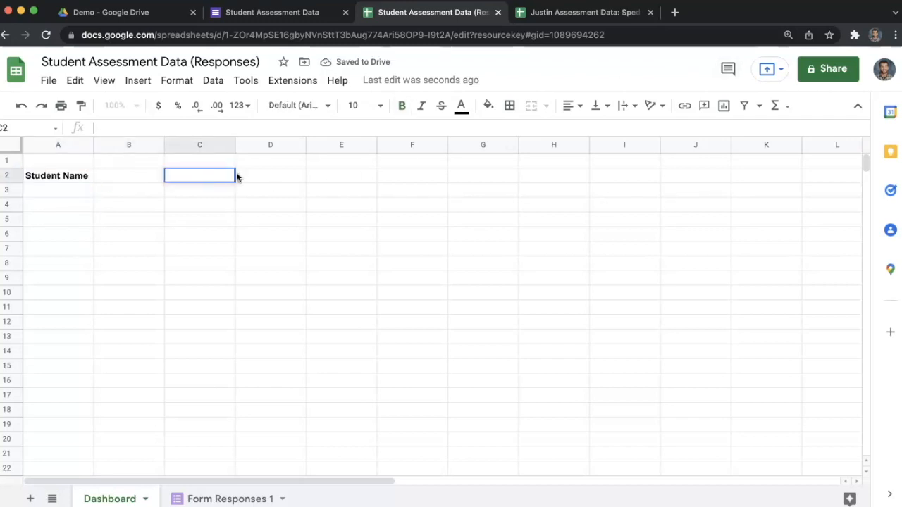
type("Numberof")
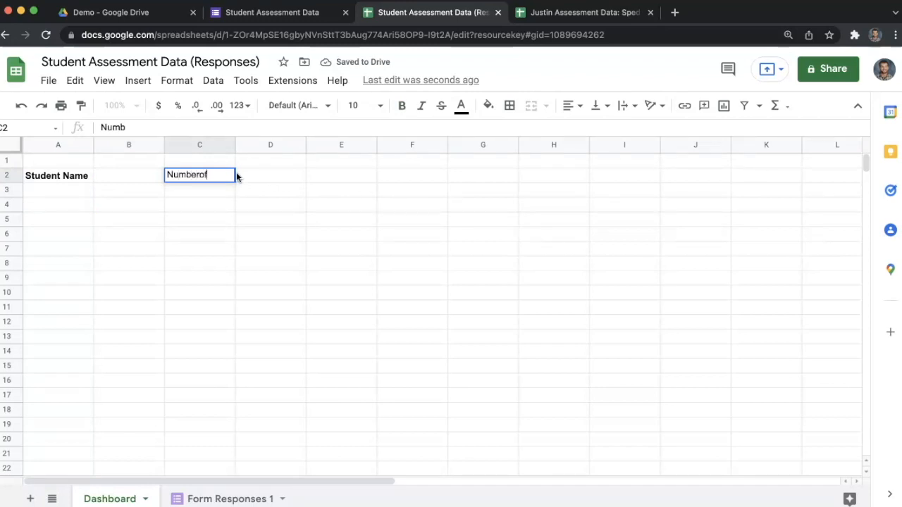
key("BackSpace")
key("BackSpace")
type("of Tests")
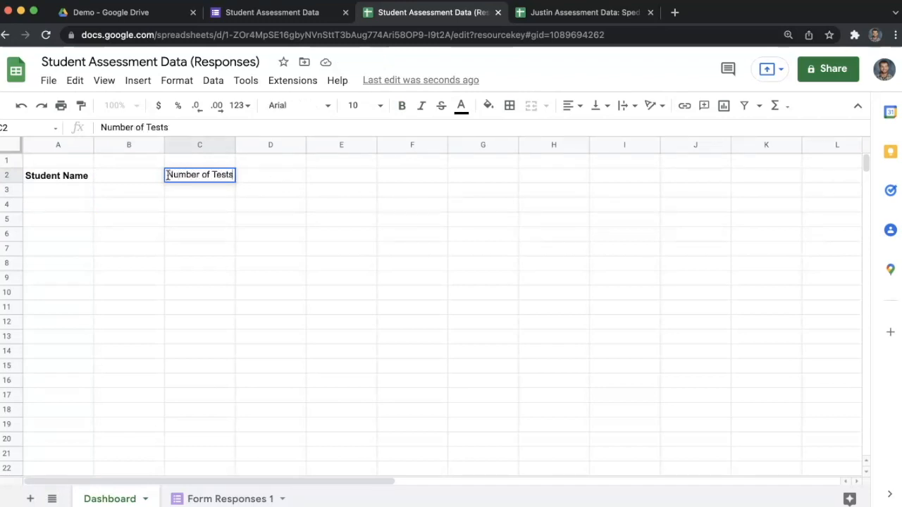
left_click_drag(167, 176, 271, 188)
key("ctrl+b")
left_click(278, 206)
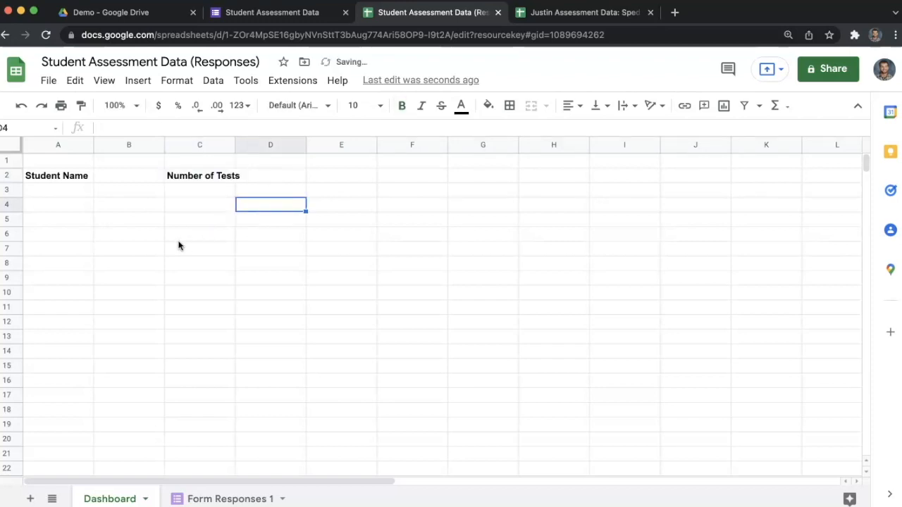
left_click(57, 252)
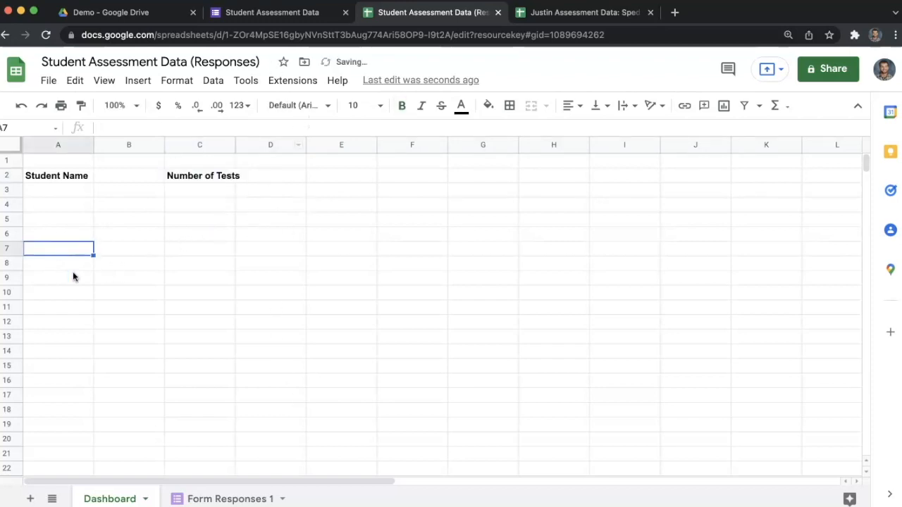
left_click(201, 190)
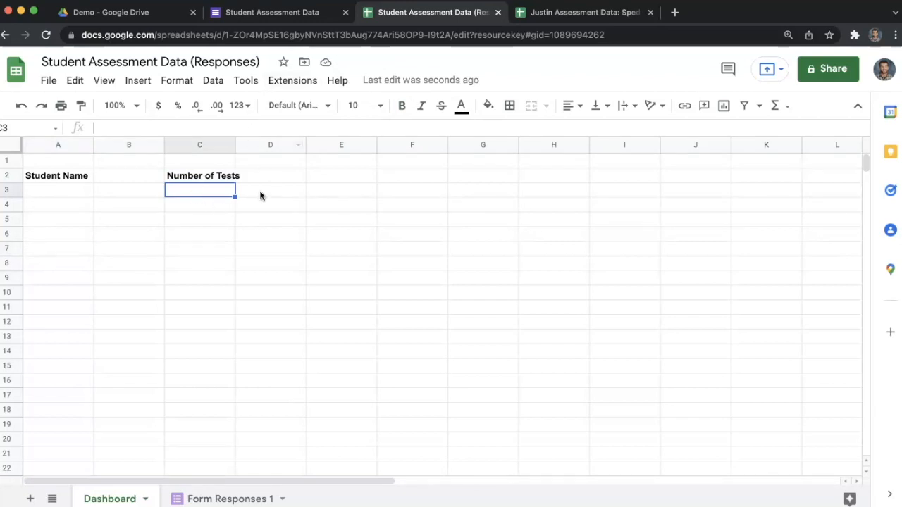
Check the assessment types in Form Responses 1 and enter the table heading "MCA Reading" in A6 of the Dashboard sheet.
left_click(51, 209)
left_click(50, 221)
left_click(54, 247)
left_click(52, 233)
left_click(227, 500)
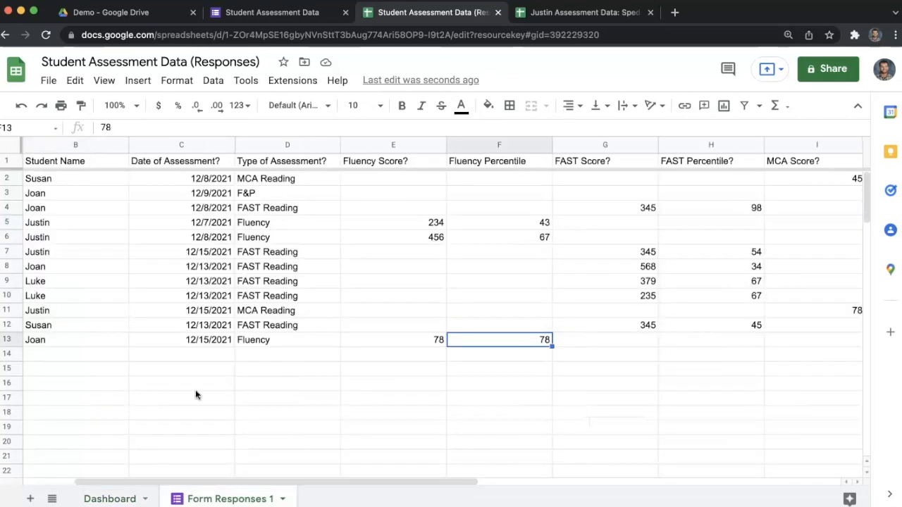
left_click(125, 496)
double_click(67, 233)
type("MCA Reading")
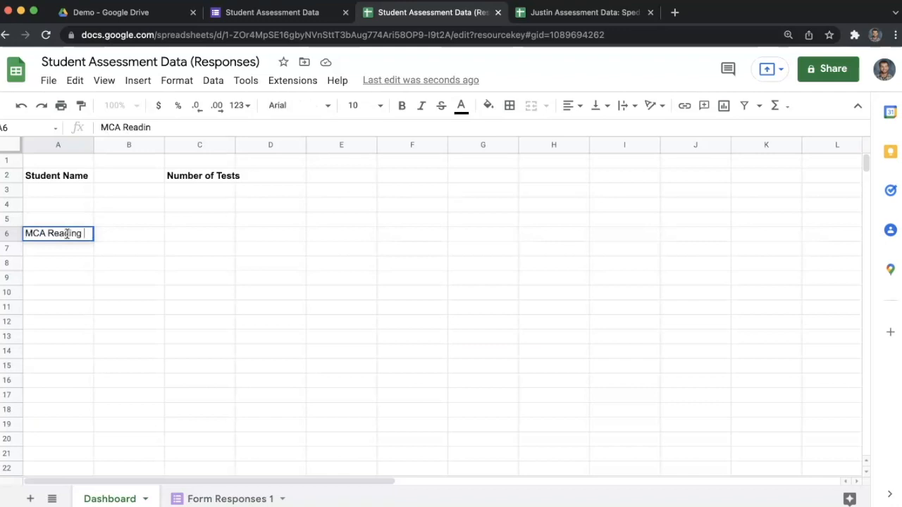
key("Return")
Examine the student name, assessment date and MCA Score columns in the Form Responses 1 sheet.
left_click(219, 496)
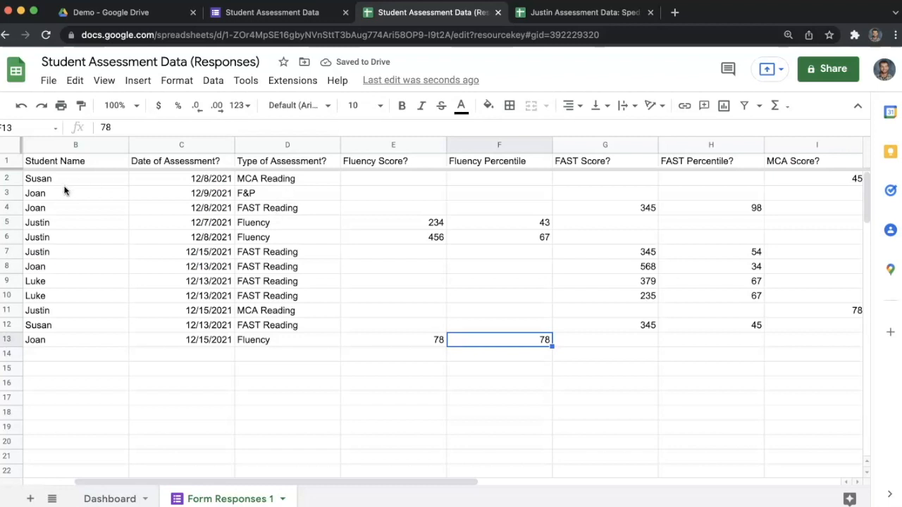
left_click(134, 497)
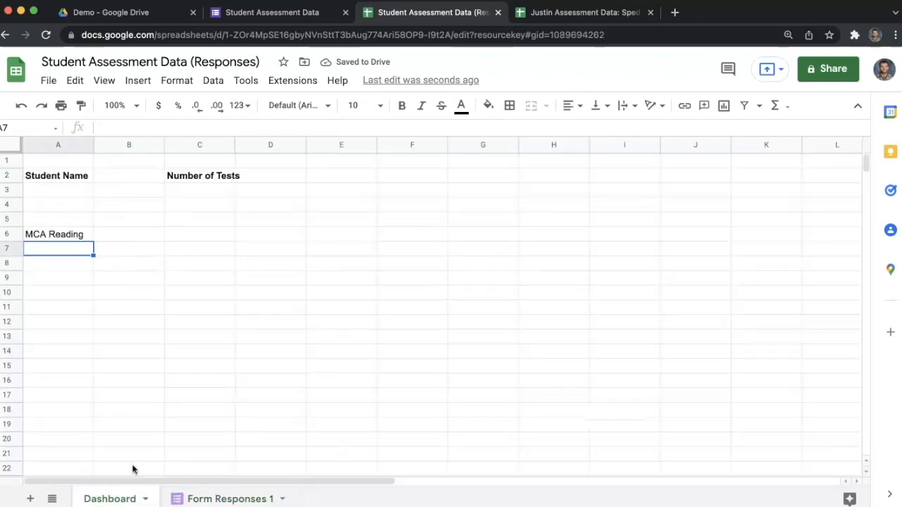
left_click(59, 191)
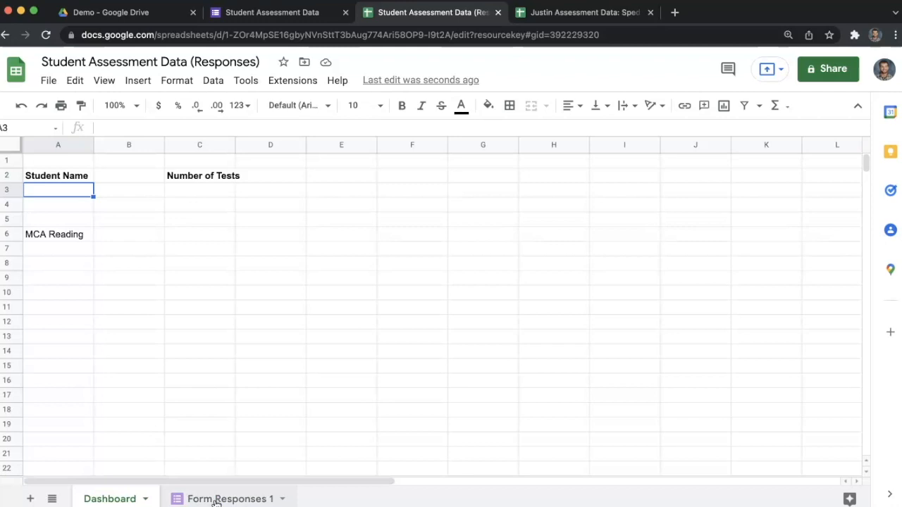
left_click(216, 499)
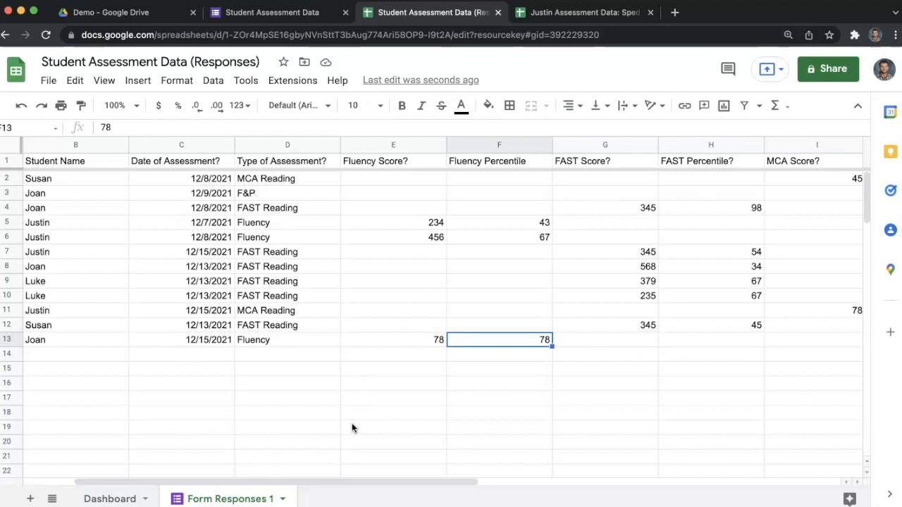
left_click_drag(378, 484, 485, 468)
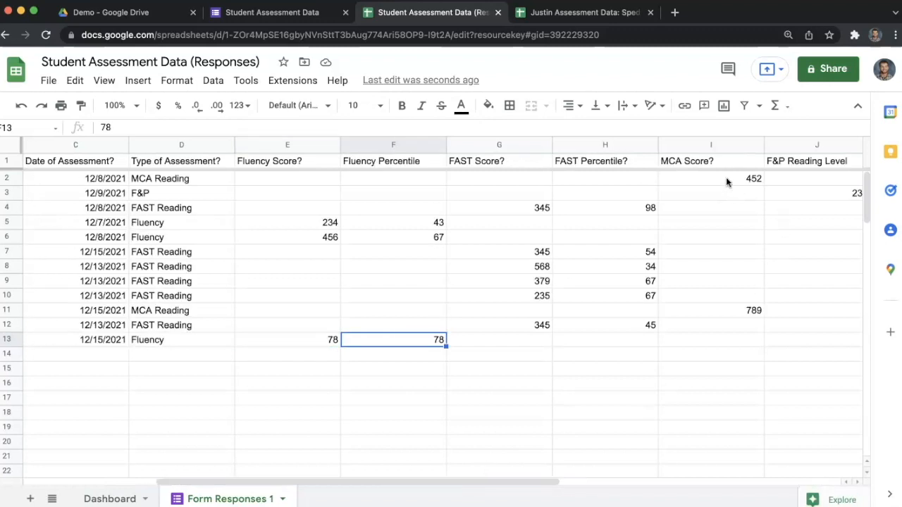
left_click(684, 164)
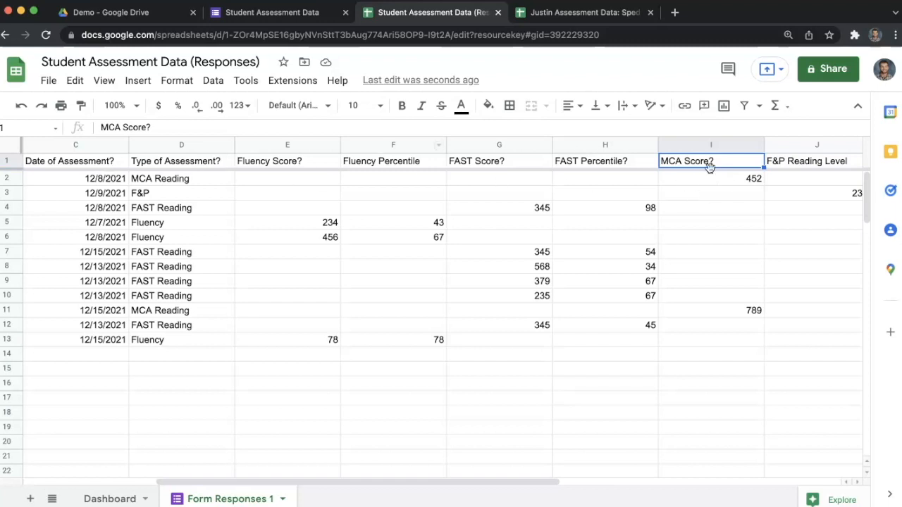
Enter "Date of Assessment" in A7 and "MCA Score" in B7 of the Dashboard sheet, and widen column A to fit.
left_click(127, 499)
left_click(80, 250)
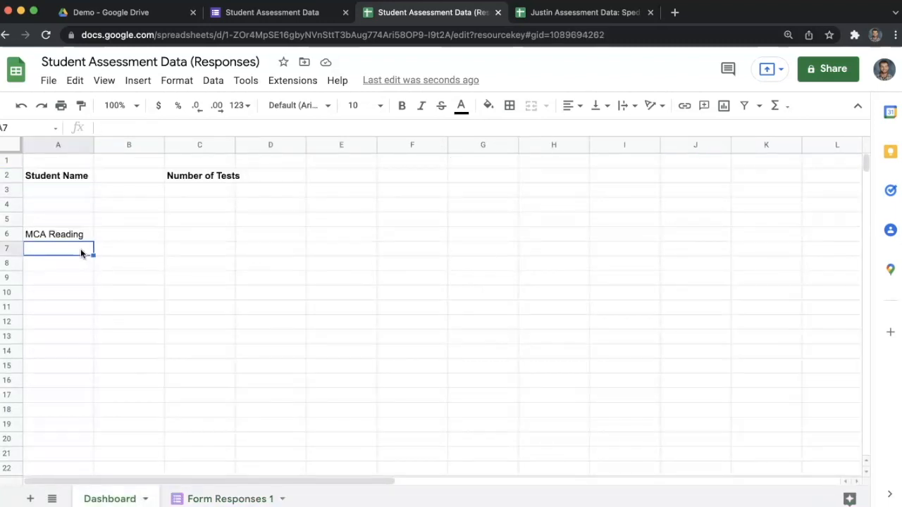
type("Date of Assessment")
key("Tab")
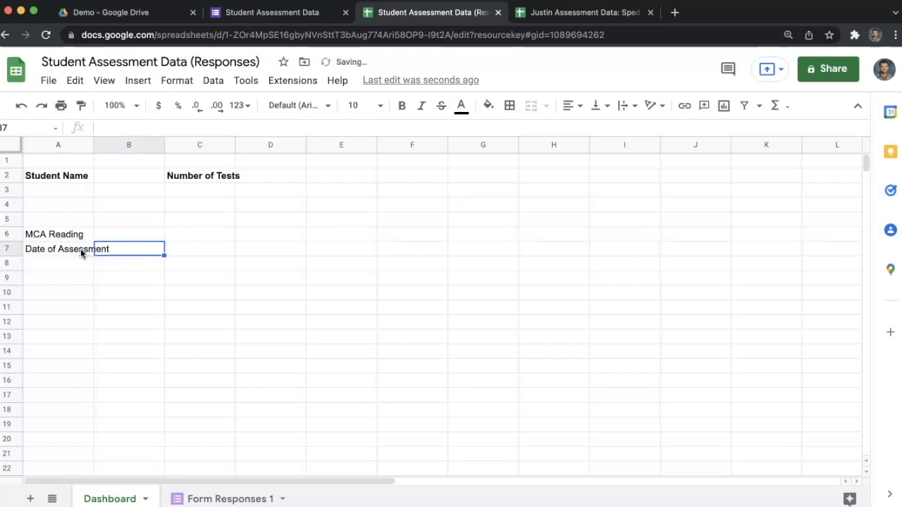
type("MCA Score")
key("Return")
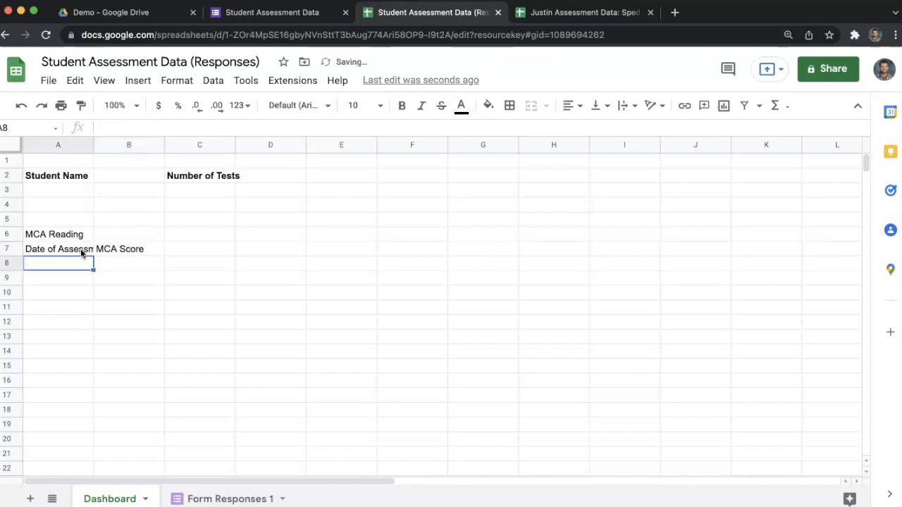
left_click_drag(92, 145, 110, 155)
Merge A6:B6 and give the MCA Reading heading a light grey fill and centred text.
left_click(143, 243)
left_click_drag(143, 240, 58, 239)
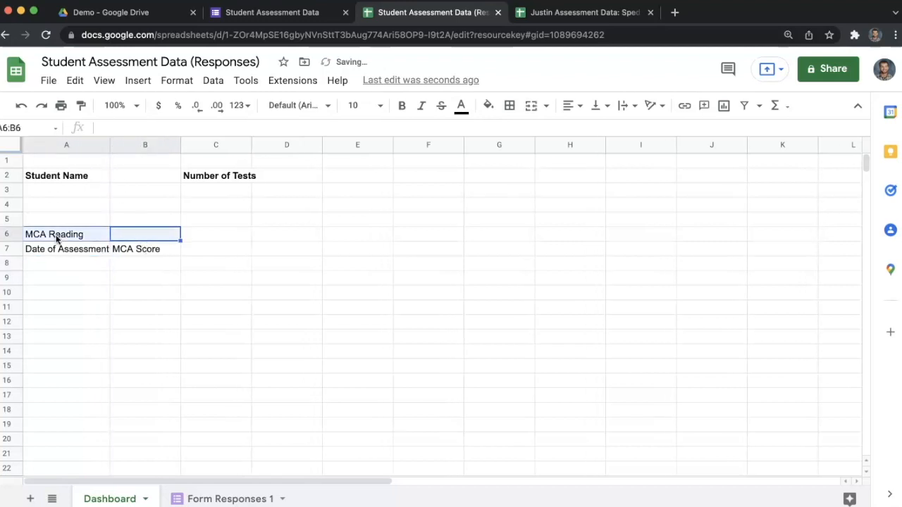
left_click(531, 106)
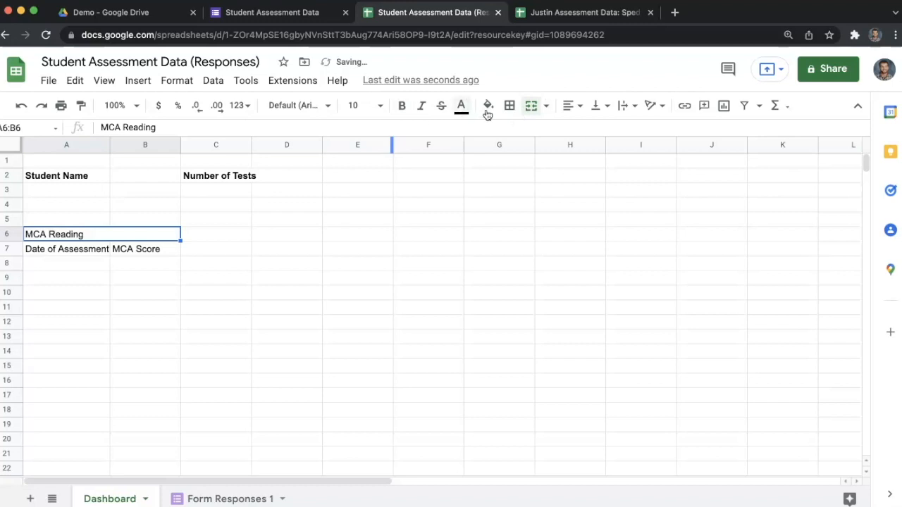
left_click(488, 107)
left_click(578, 224)
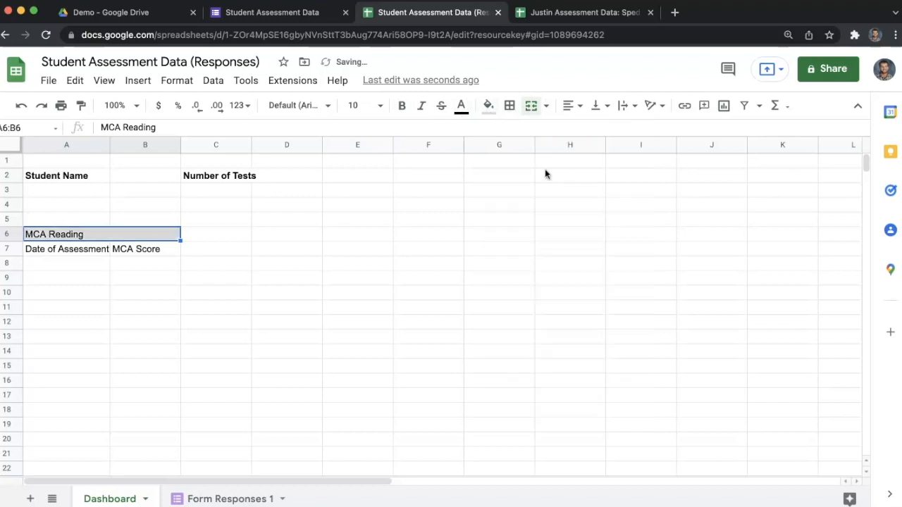
left_click(572, 106)
left_click(588, 129)
left_click(429, 337)
Put a thicker black outer border around the MCA Reading table, A6:B10.
left_click(70, 249)
left_click_drag(99, 234, 125, 290)
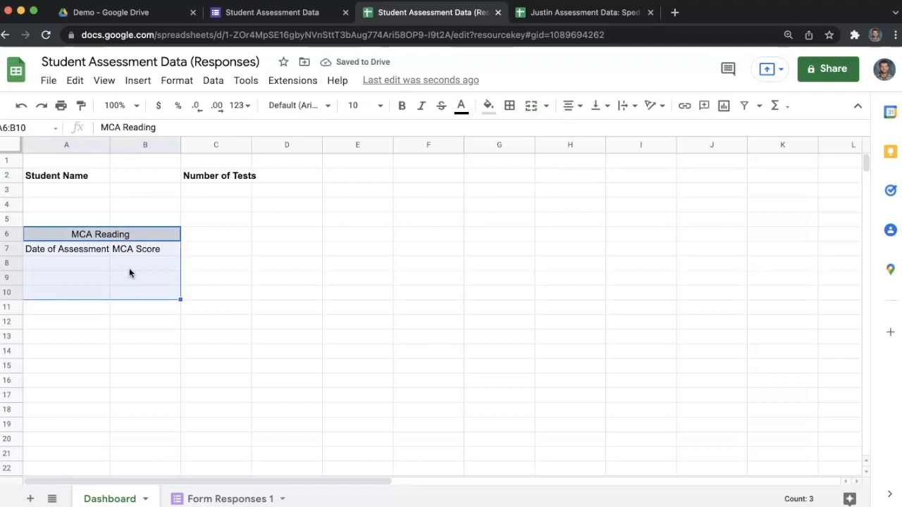
left_click(510, 106)
left_click(591, 132)
left_click(617, 153)
left_click(628, 189)
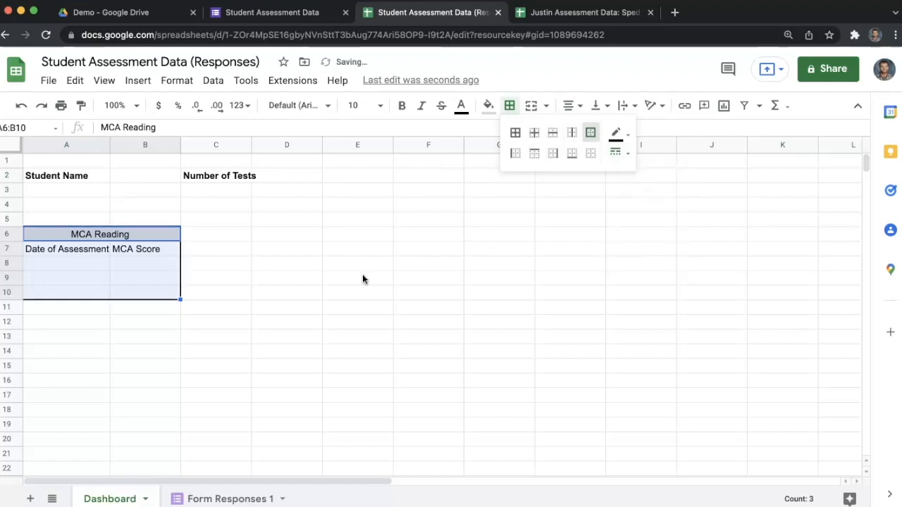
left_click(296, 292)
Add a bottom border beneath the column headings A7:B7 of the MCA Reading table.
left_click(146, 280)
left_click(108, 264)
left_click_drag(91, 250, 141, 250)
left_click(510, 105)
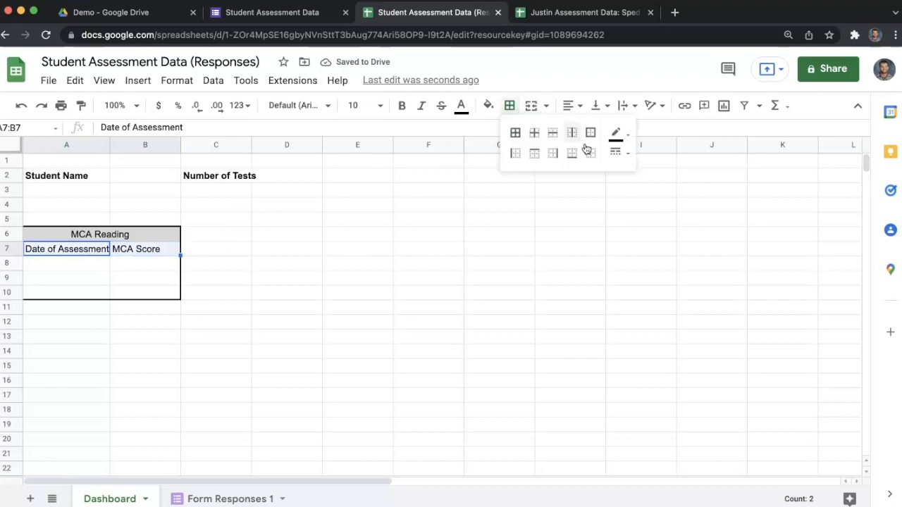
left_click(572, 157)
left_click(499, 263)
left_click(73, 278)
left_click_drag(66, 266, 144, 295)
left_click(234, 307)
left_click_drag(150, 265, 148, 291)
left_click(149, 293)
left_click(78, 324)
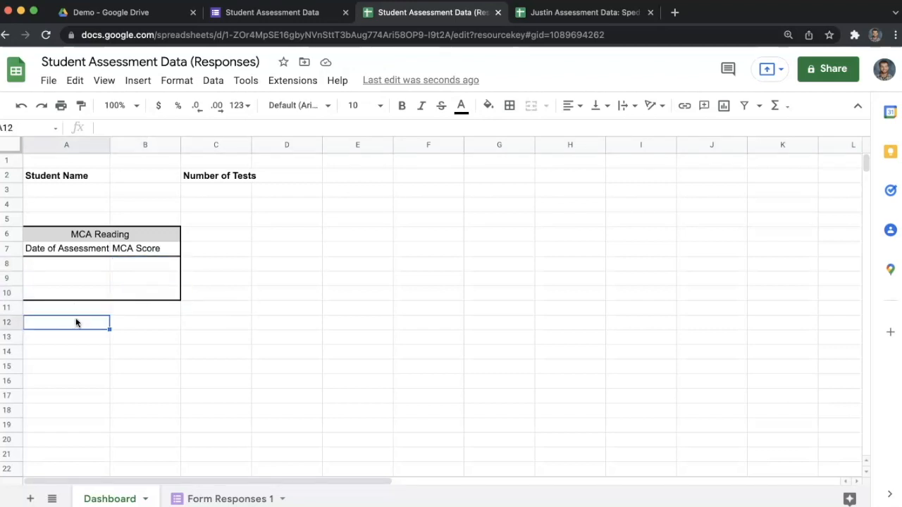
Enter the label "Average:" in A11, directly below the MCA Reading table.
left_click(73, 308)
type("Averag")
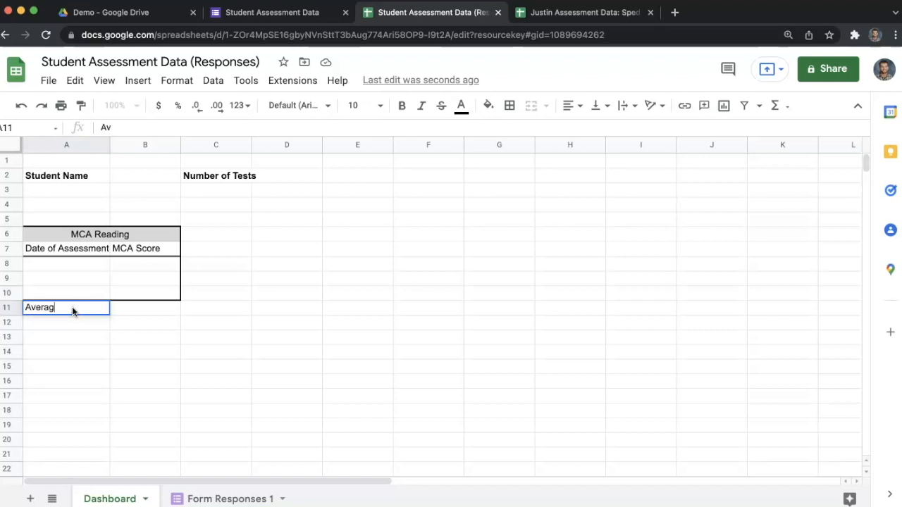
type("e")
key("Return")
left_click(73, 309)
double_click(69, 309)
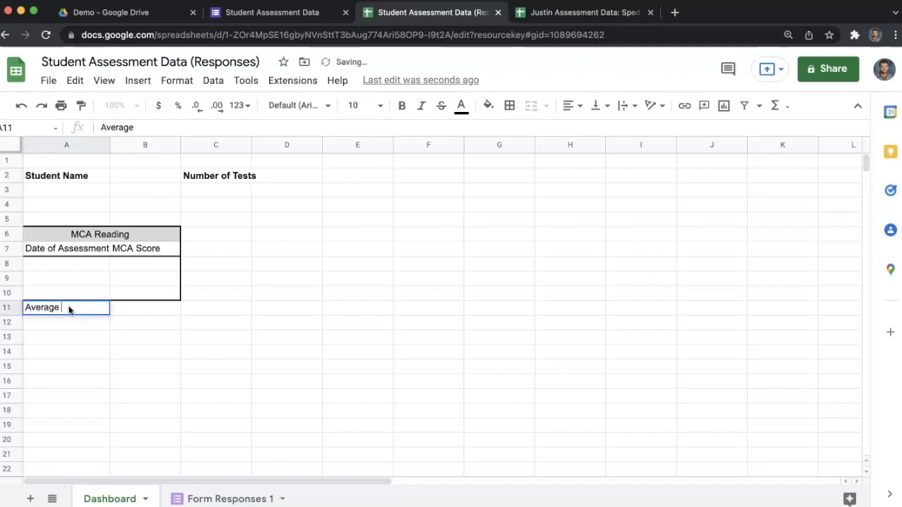
type(":")
key("Return")
Right-align the "Average:" label in A11.
left_click(79, 308)
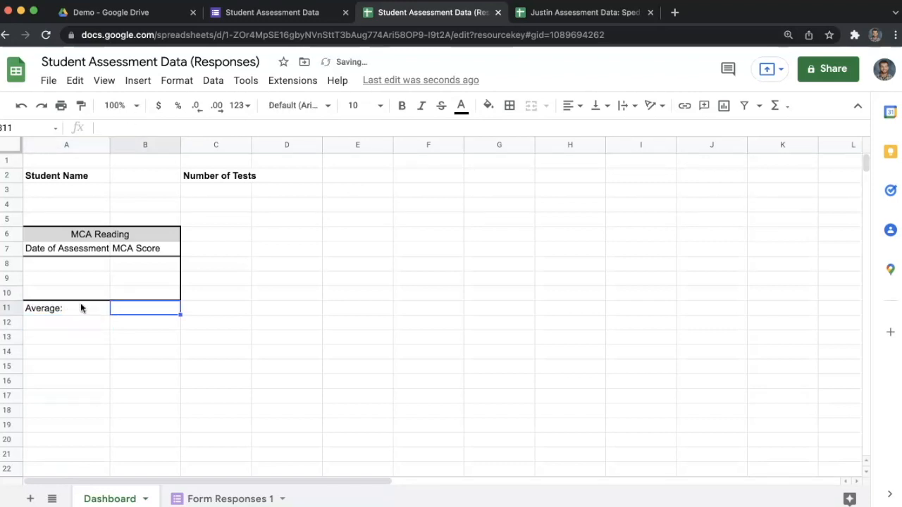
left_click(584, 106)
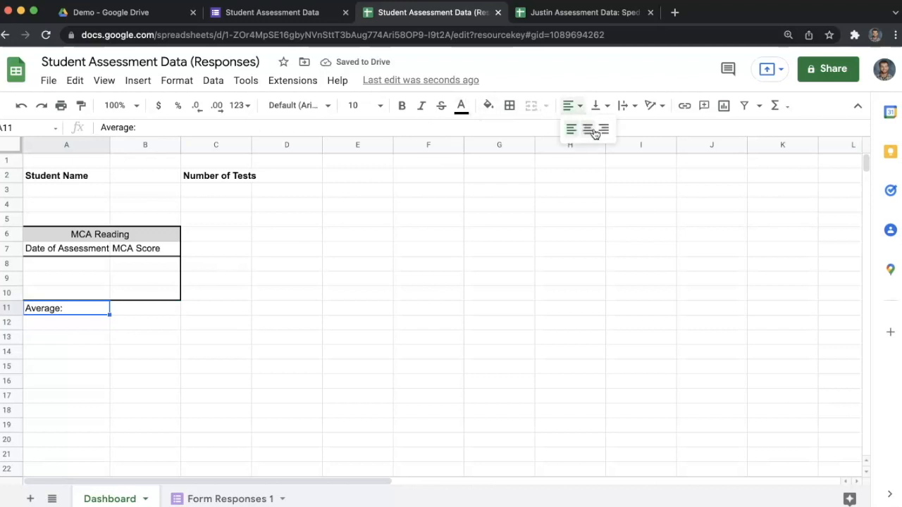
left_click(584, 129)
left_click_drag(427, 308, 428, 322)
left_click(76, 308)
left_click(145, 311)
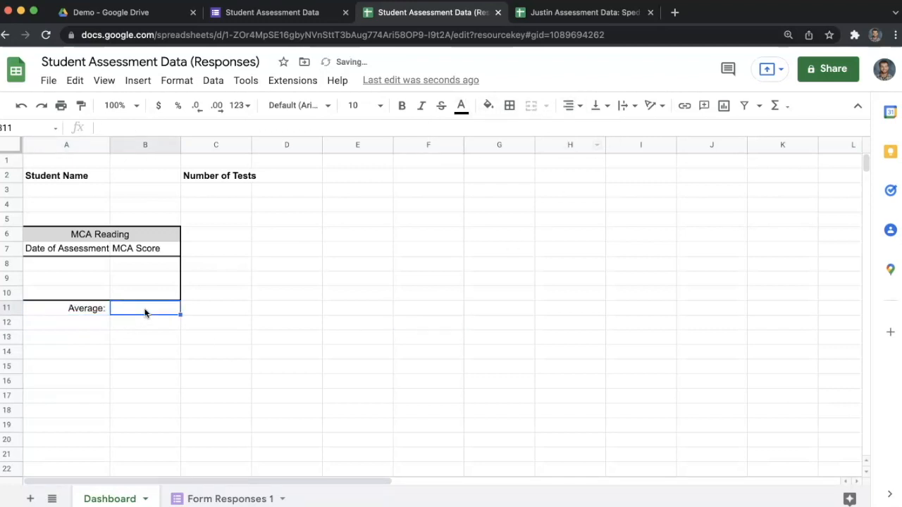
left_click_drag(145, 275, 154, 308)
left_click(168, 336)
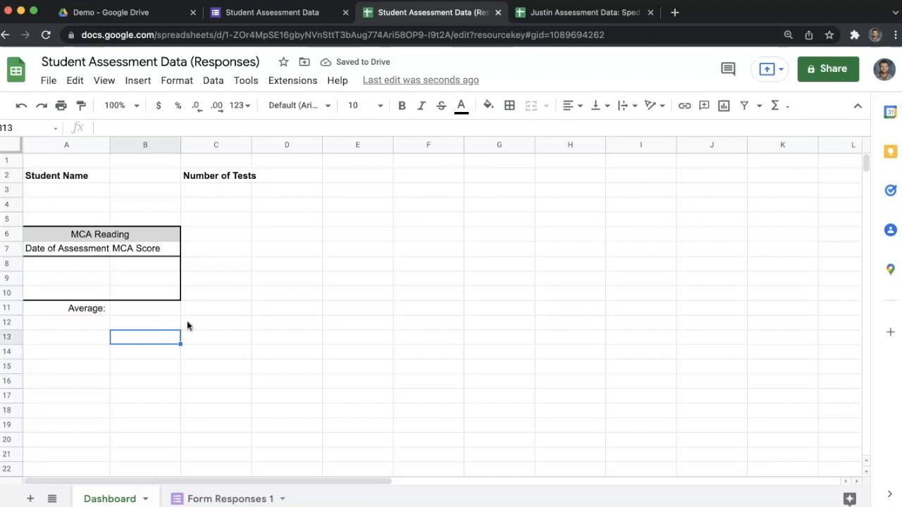
Review the Single Student Data layout in the Sped Report System spreadsheet and the assessment columns in Form Responses 1.
left_click(302, 12)
left_click(431, 14)
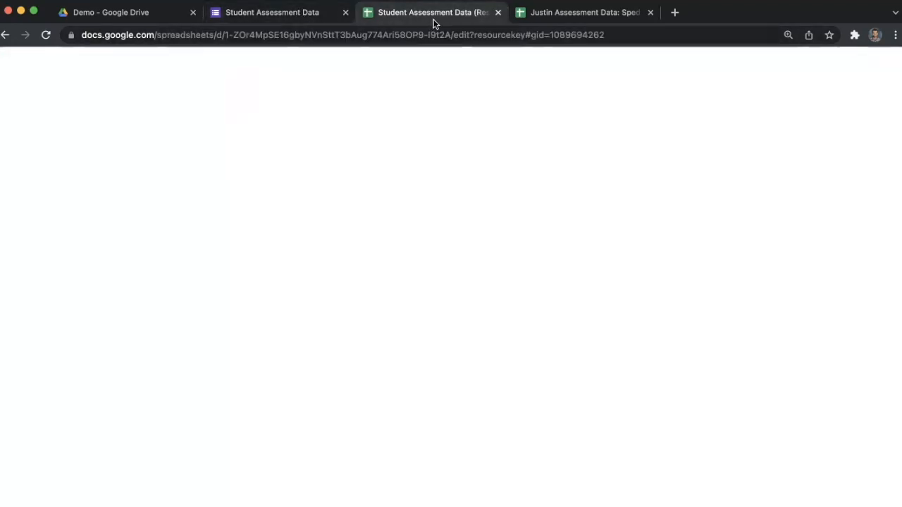
left_click(578, 12)
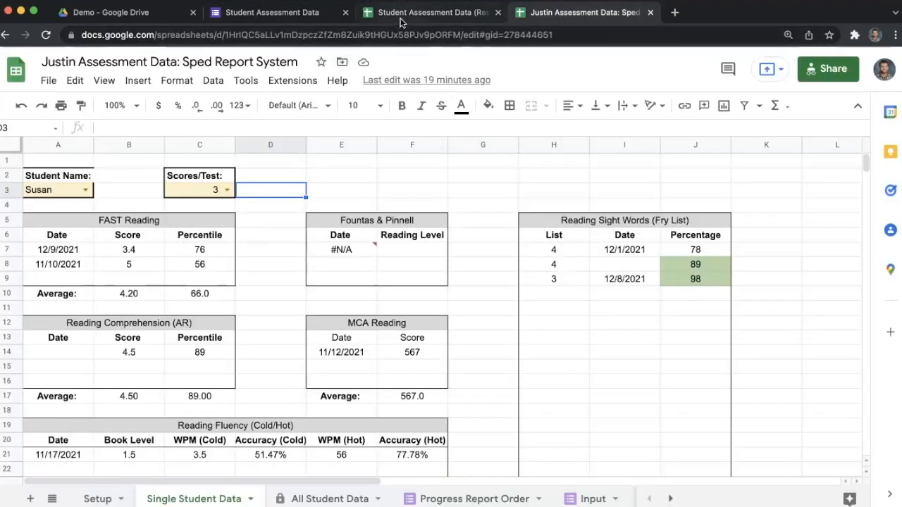
left_click(431, 12)
left_click(210, 500)
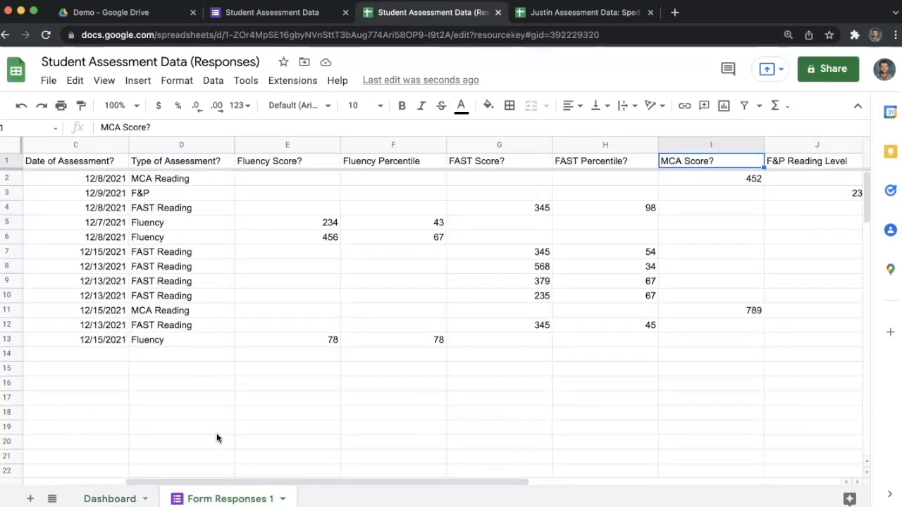
left_click_drag(238, 483, 323, 497)
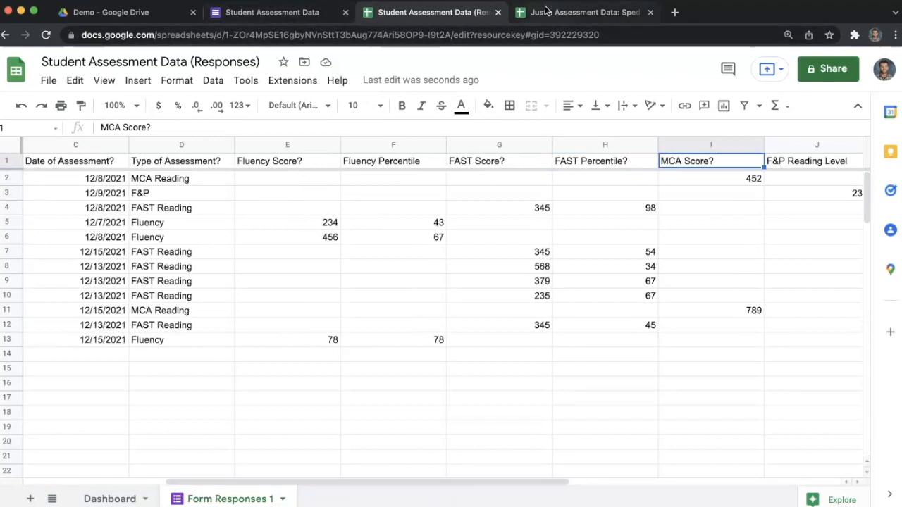
Copy the MCA Reading table with its average row, A6:B11 on the Dashboard sheet, to E5.
left_click(131, 498)
left_click(282, 384)
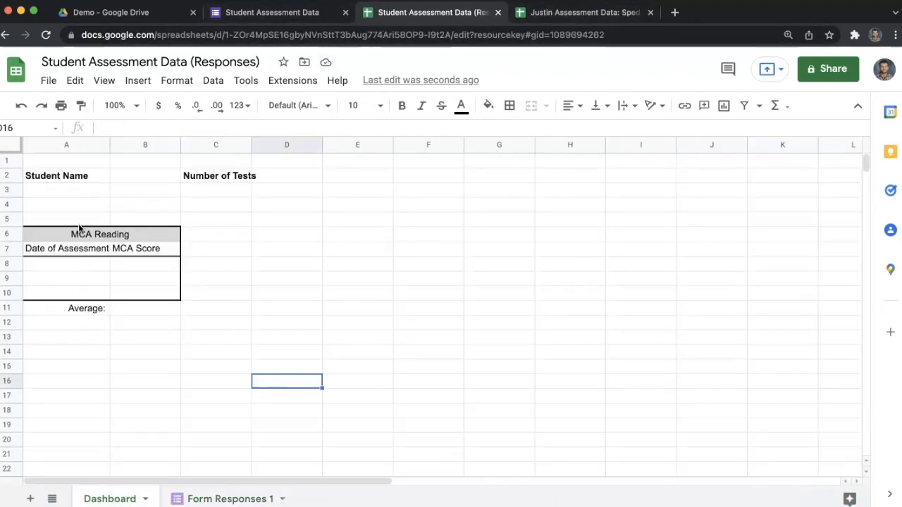
left_click_drag(76, 233, 94, 307)
key("ctrl+c")
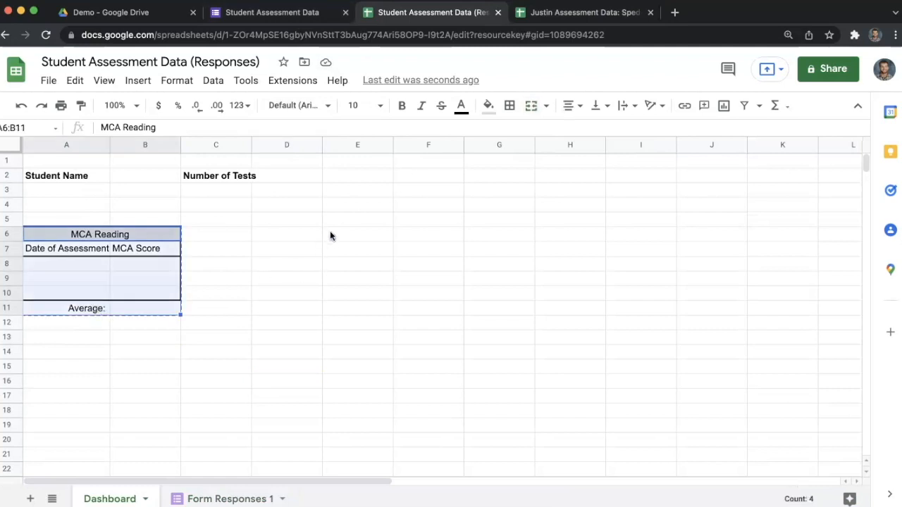
left_click(317, 237)
key("ctrl+b")
left_click_drag(148, 235, 109, 309)
key("ctrl+c")
left_click(347, 224)
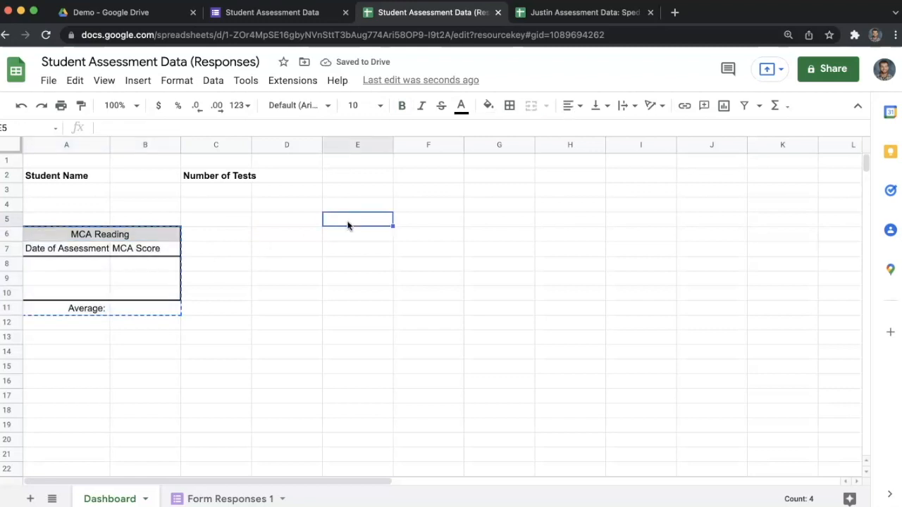
key("ctrl+v")
Change the heading of the copied table in E5 to "F&P Reading".
left_click(368, 220)
double_click(368, 218)
key("BackSpace")
key("BackSpace")
key("BackSpace")
type("F")
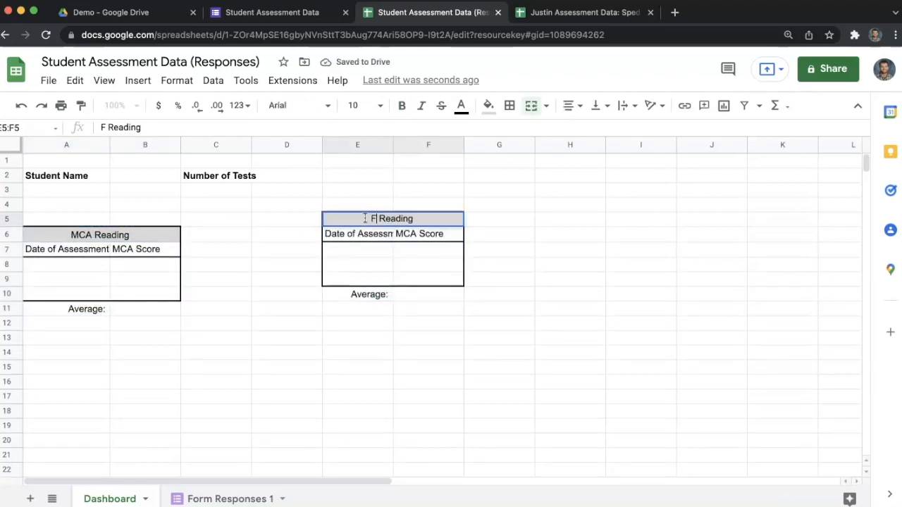
type("&P")
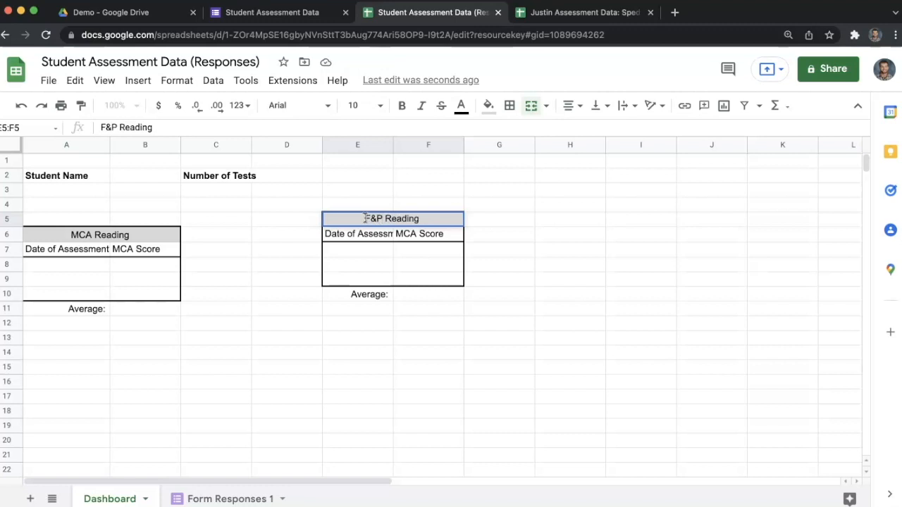
Change the score heading in F6 to "F&P Score" and widen column E to fit "Date of Assessment".
double_click(418, 234)
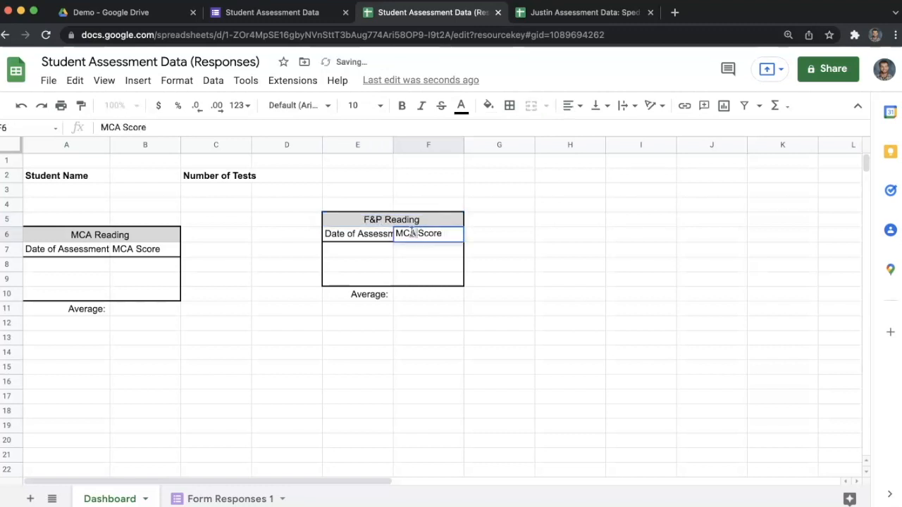
type("F&")
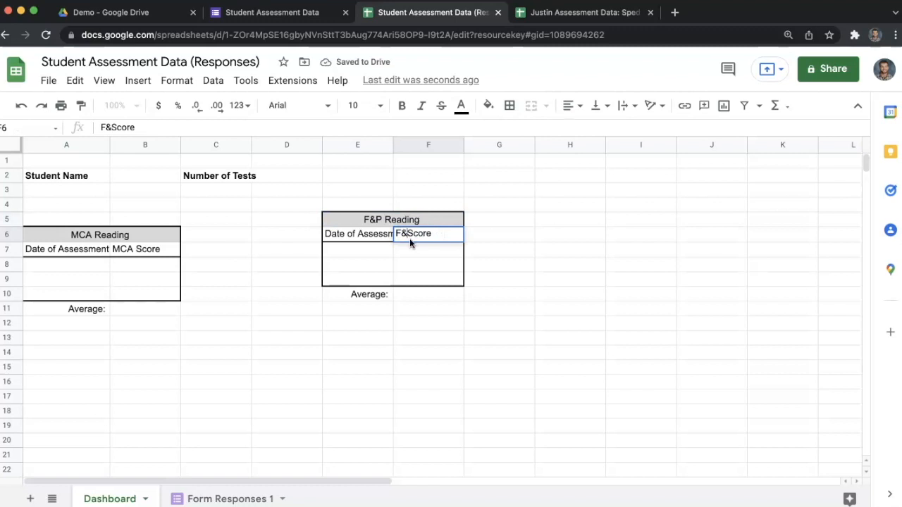
type("P")
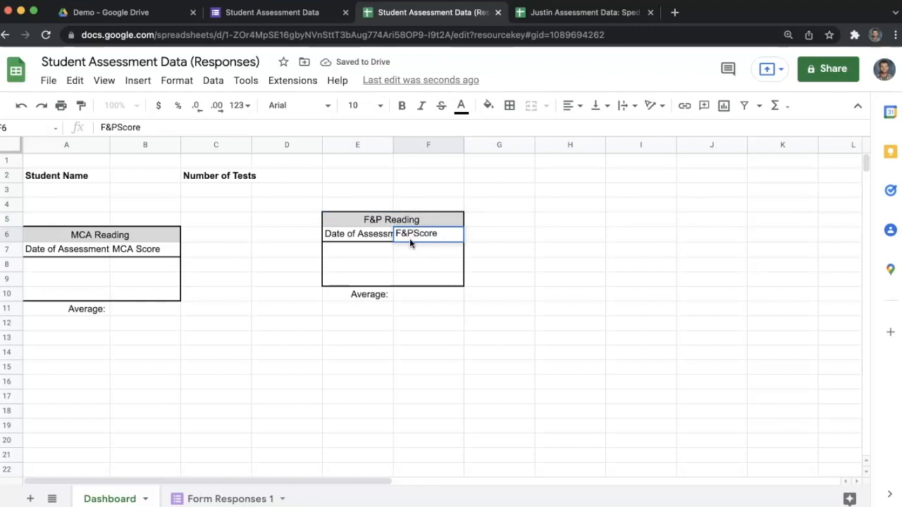
key("Return")
left_click_drag(394, 143, 412, 143)
left_click(440, 312)
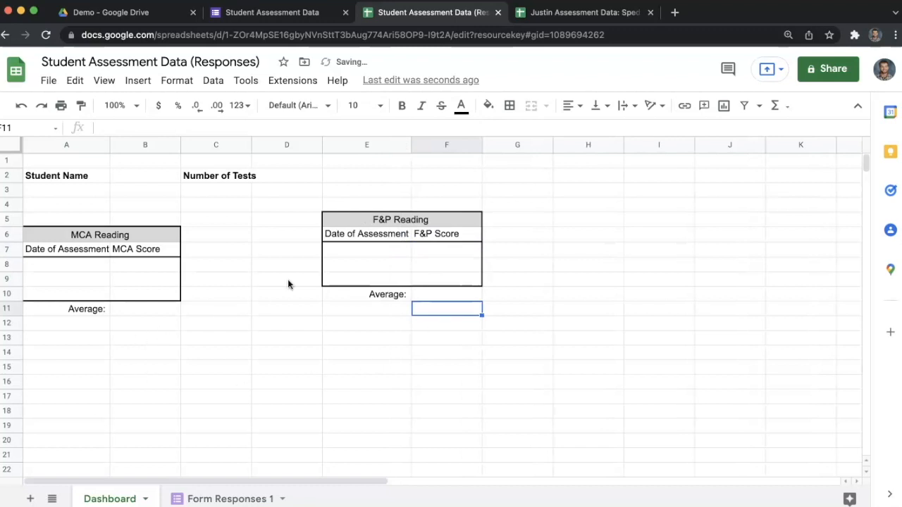
Move the F&P Reading table down one row to E6:F11, level with the MCA Reading table.
left_click_drag(370, 223, 456, 296)
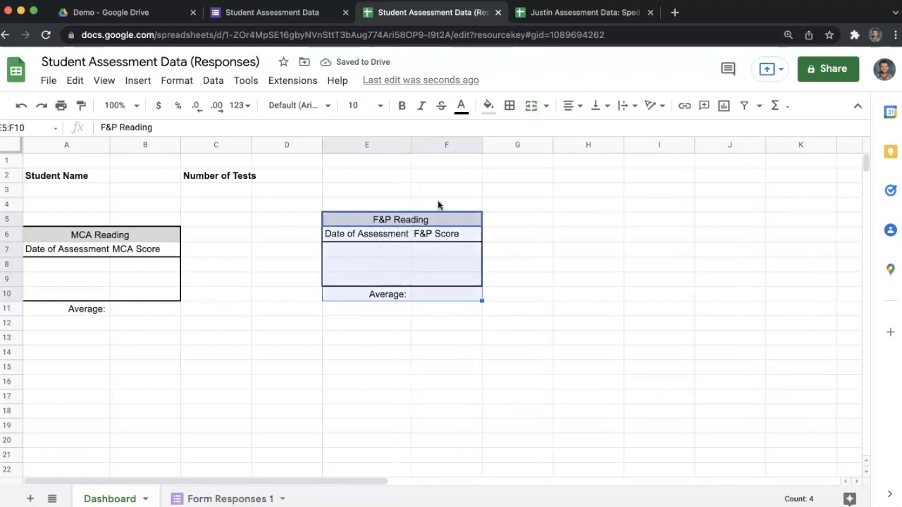
left_click_drag(440, 212, 443, 236)
left_click(518, 248)
left_click(367, 351)
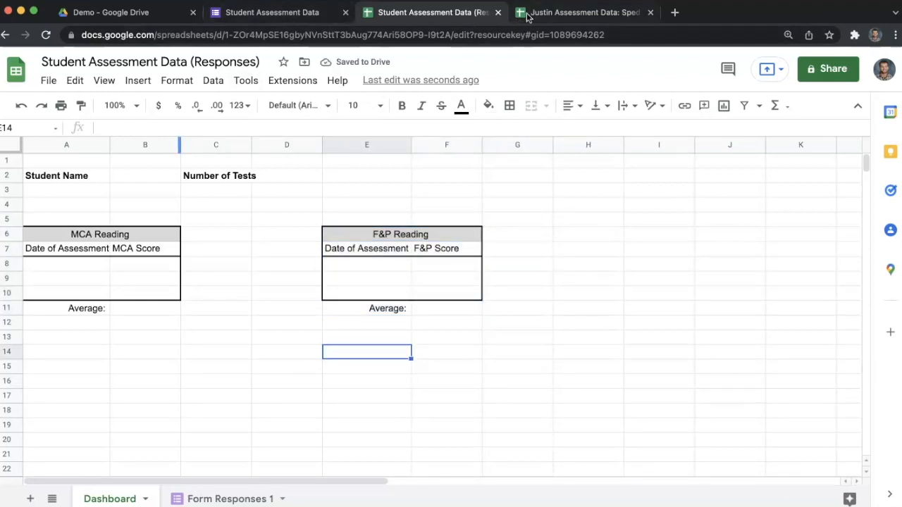
Examine the Fluency Score and Fluency Percentile columns in Form Responses 1 and the three-column tables in the Sped Report System spreadsheet.
left_click(243, 493)
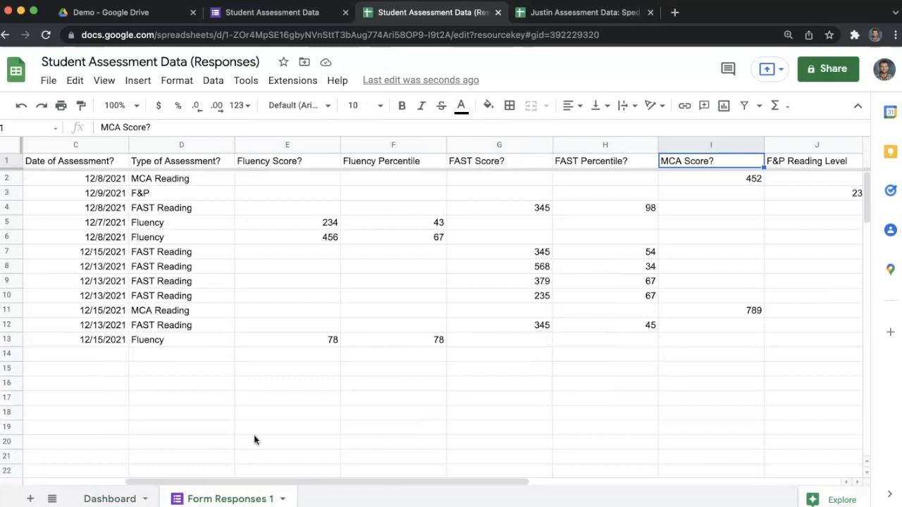
left_click_drag(282, 483, 187, 484)
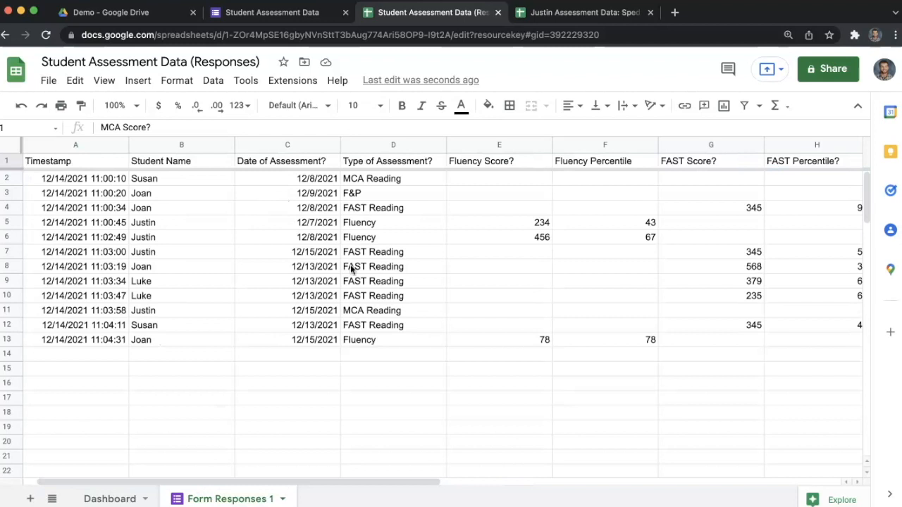
left_click(468, 226)
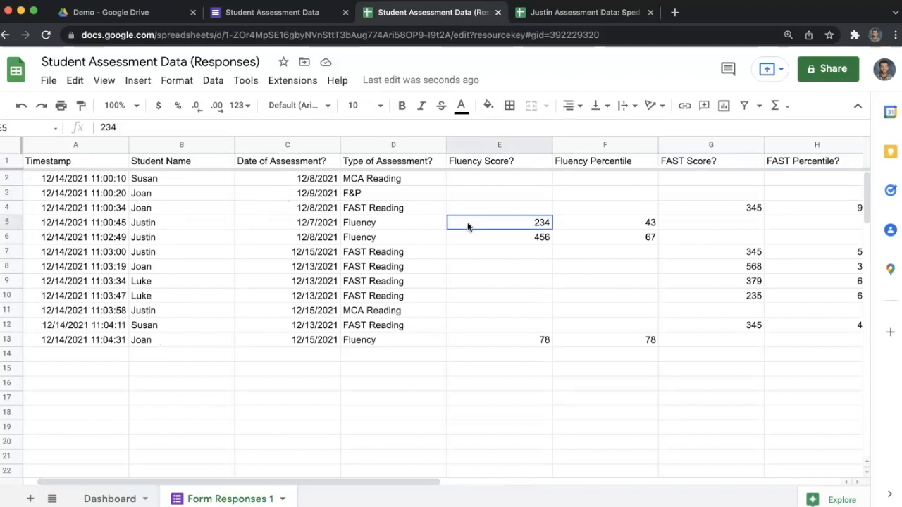
left_click(575, 224)
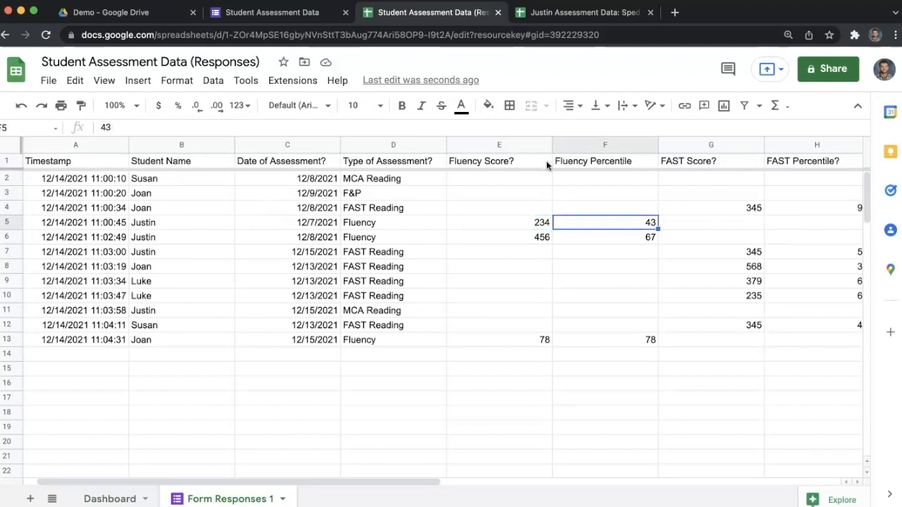
left_click(549, 15)
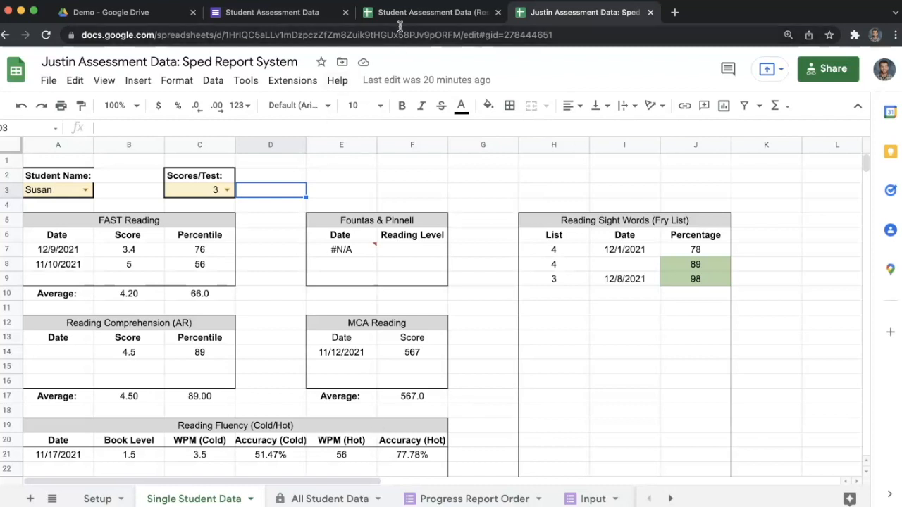
Copy the MCA Reading table with its average row, A6:B11 on the Dashboard sheet, to A14.
left_click(423, 13)
left_click(144, 498)
left_click_drag(92, 238, 105, 310)
key("ctrl+c")
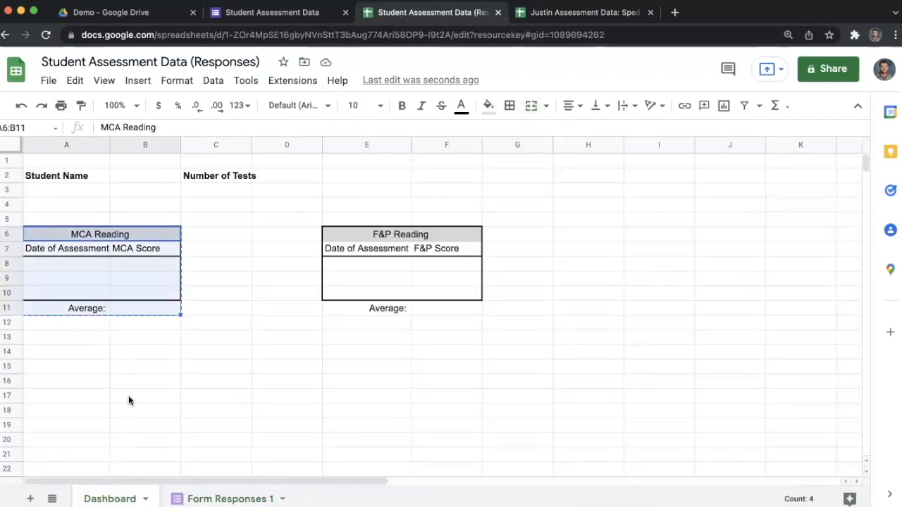
left_click(67, 338)
left_click(67, 353)
key("ctrl+v")
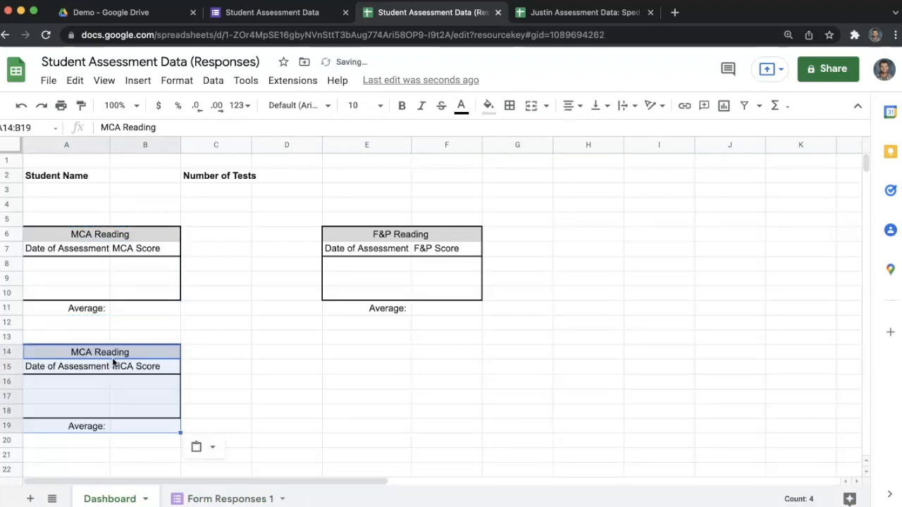
Merge A14:C14 into one heading cell and change its text to "Fluency Reading".
left_click_drag(218, 354, 97, 357)
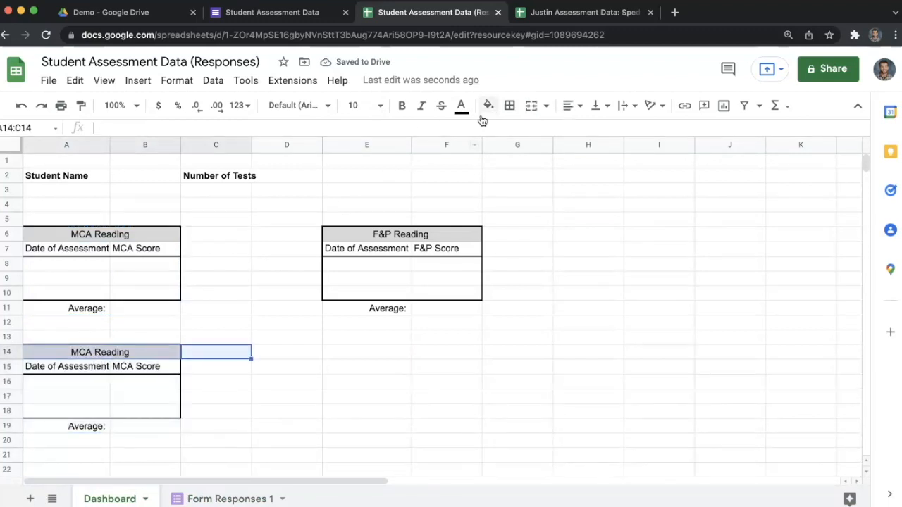
left_click(529, 111)
double_click(124, 356)
double_click(120, 351)
type("Fluency")
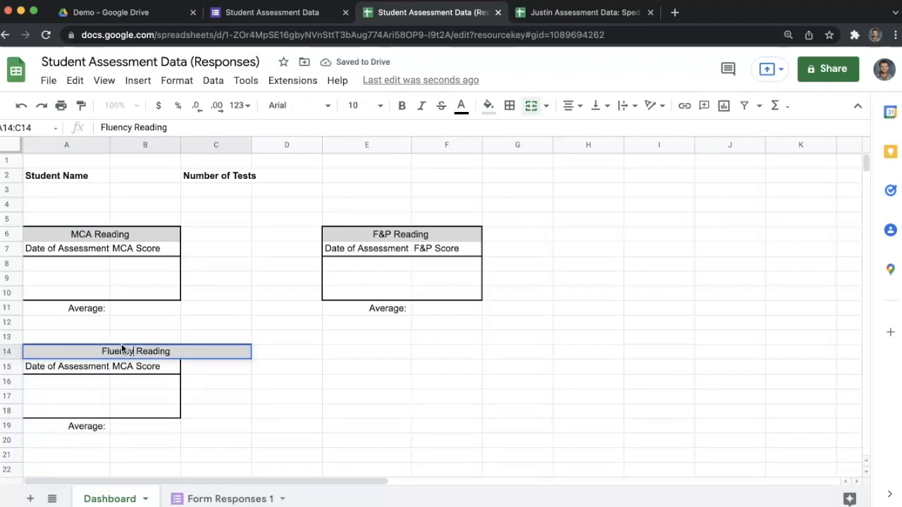
key("Return")
Shorten the heading in B15 to "Score" and enter "Percentile" in C15 of the Fluency Reading table.
double_click(139, 372)
double_click(116, 367)
key("BackSpace")
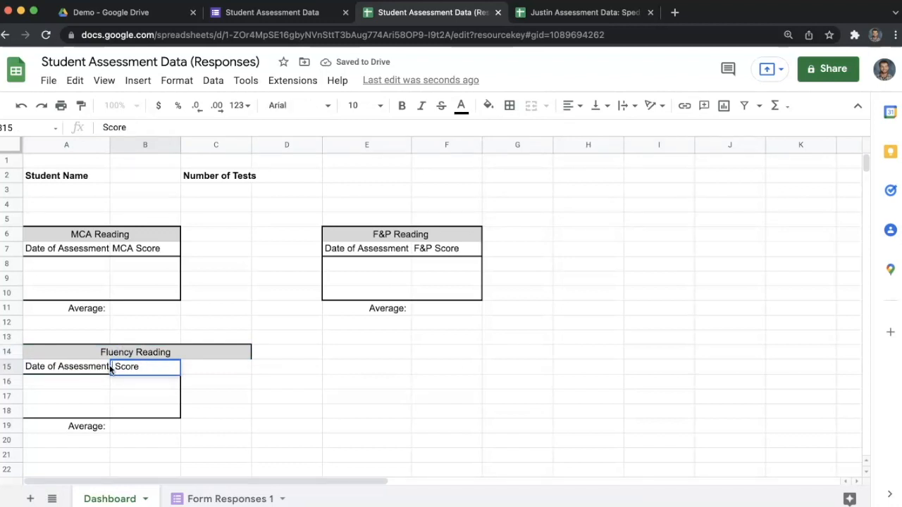
key("Tab")
type("Per")
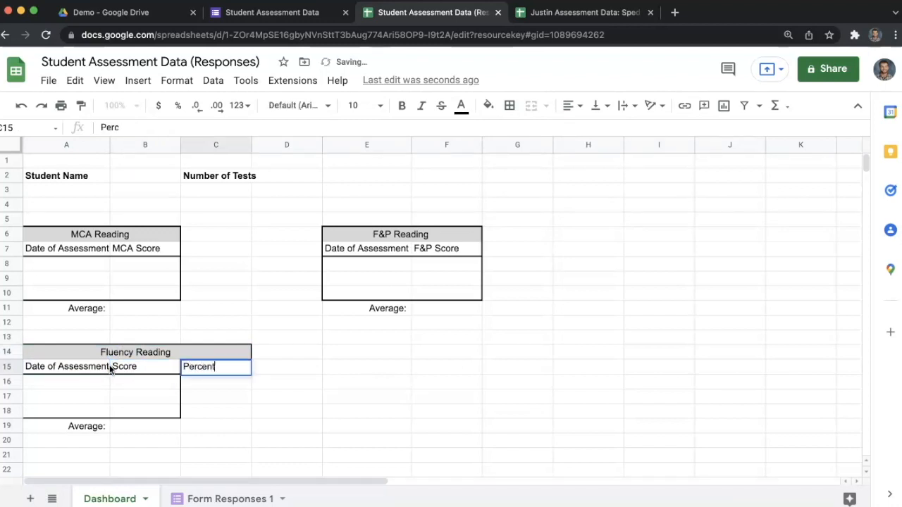
key("Return")
Clear the borders of A14:C18 in the Fluency Reading table and apply an outer border around the whole range.
left_click_drag(88, 352, 211, 413)
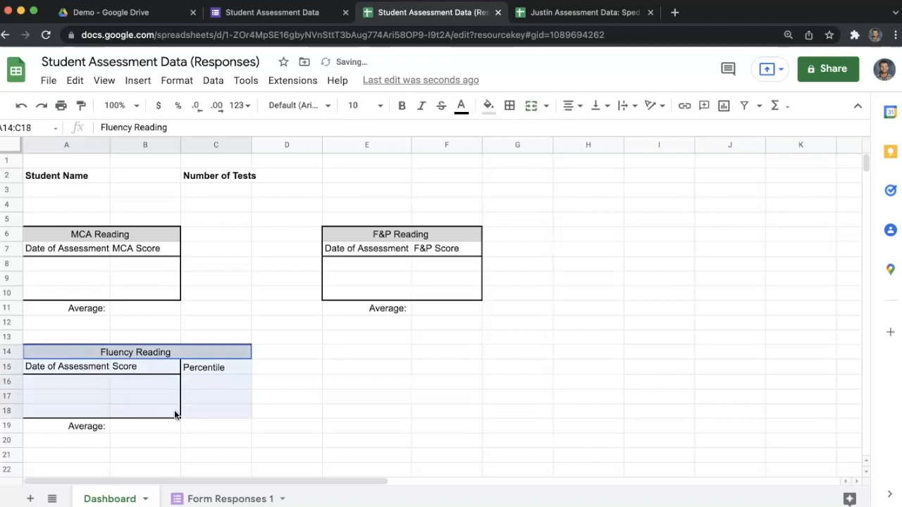
left_click(510, 105)
left_click(592, 156)
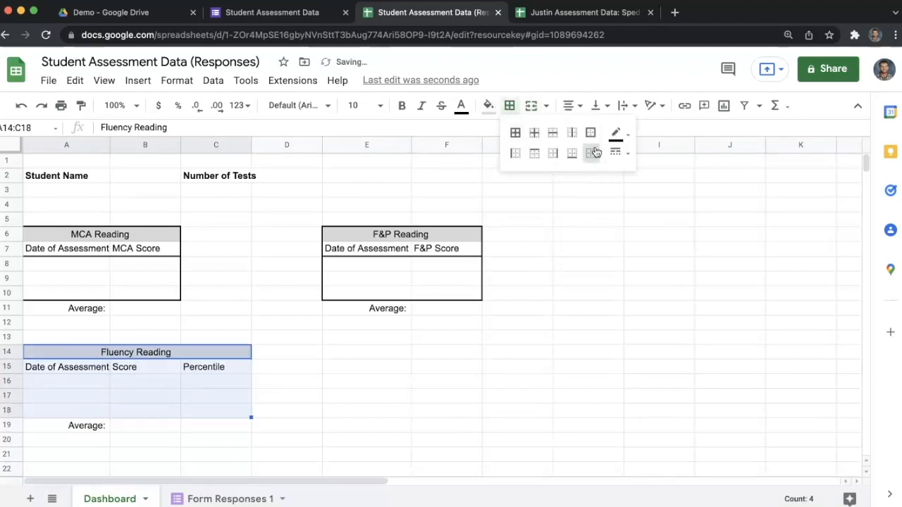
left_click(591, 133)
left_click(126, 350)
Add a bottom border beneath the column headings in A15:C15 of the Fluency Reading table.
left_click_drag(97, 370, 222, 369)
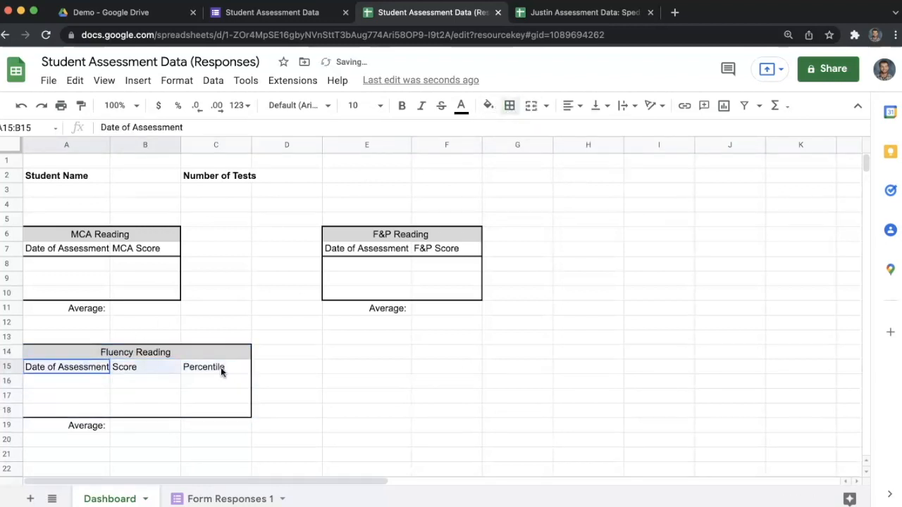
left_click(510, 105)
left_click(573, 152)
left_click(167, 385)
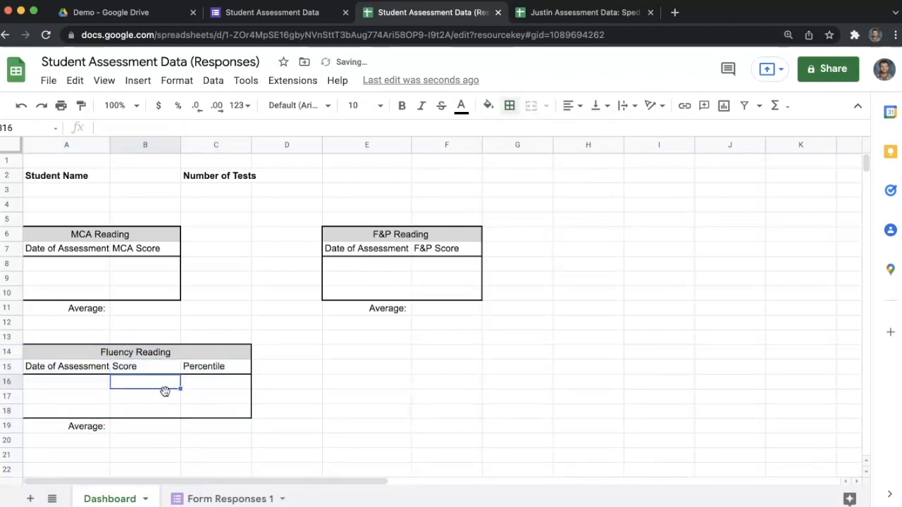
Examine the Fluency and FAST score and percentile columns in Form Responses 1 against the Fluency Reading table layout.
left_click(120, 427)
left_click(91, 386)
left_click(132, 382)
left_click(201, 386)
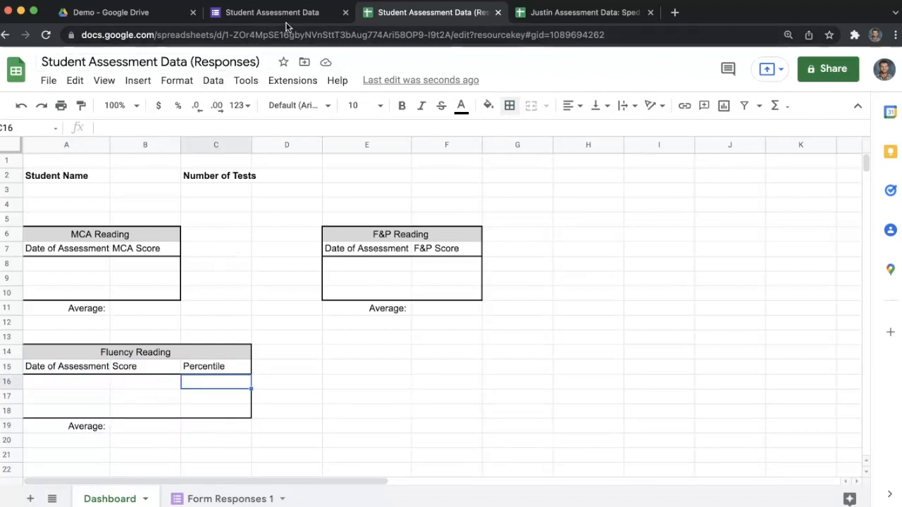
left_click(229, 498)
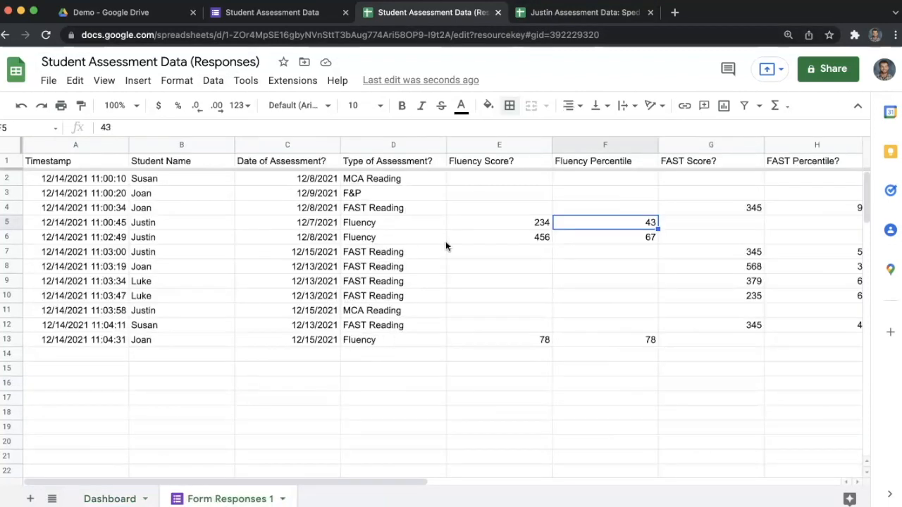
left_click(385, 255)
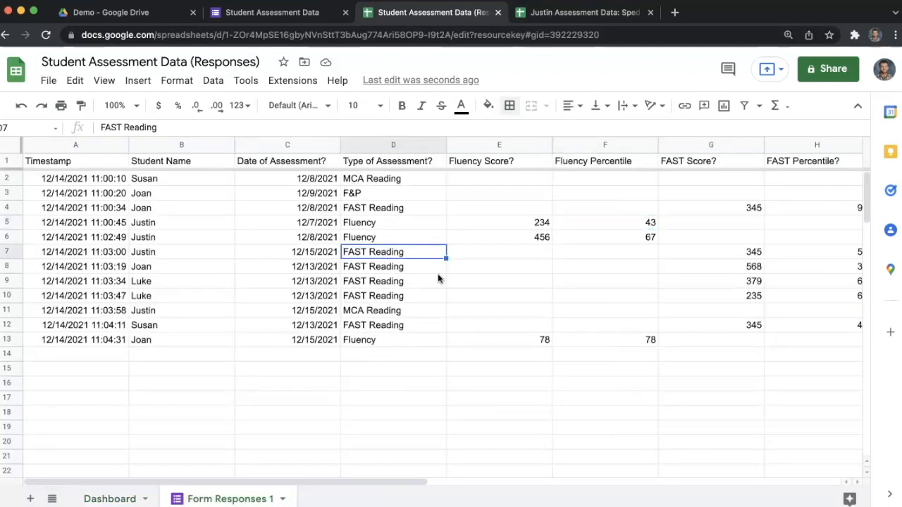
left_click_drag(405, 482, 462, 488)
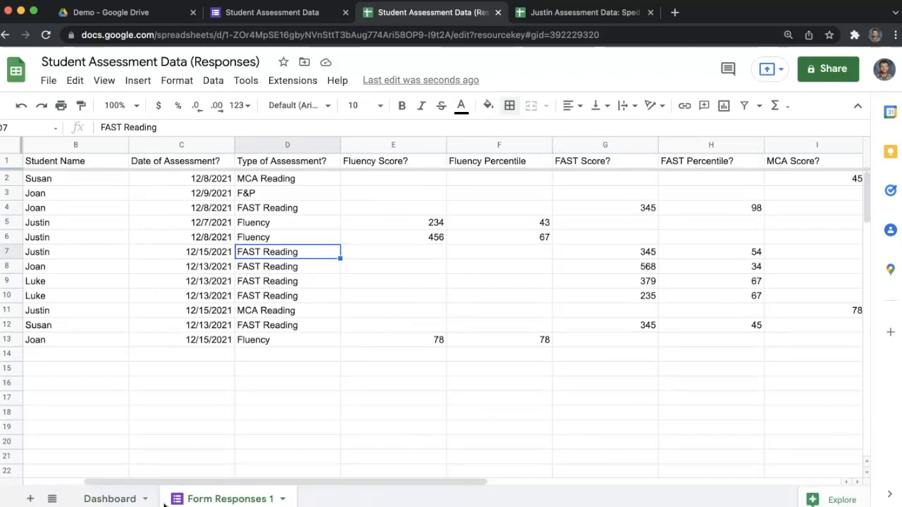
Copy the Fluency Reading table with its average row, A14:C19 on the Dashboard sheet, to E14.
left_click(111, 499)
left_click_drag(106, 352, 128, 427)
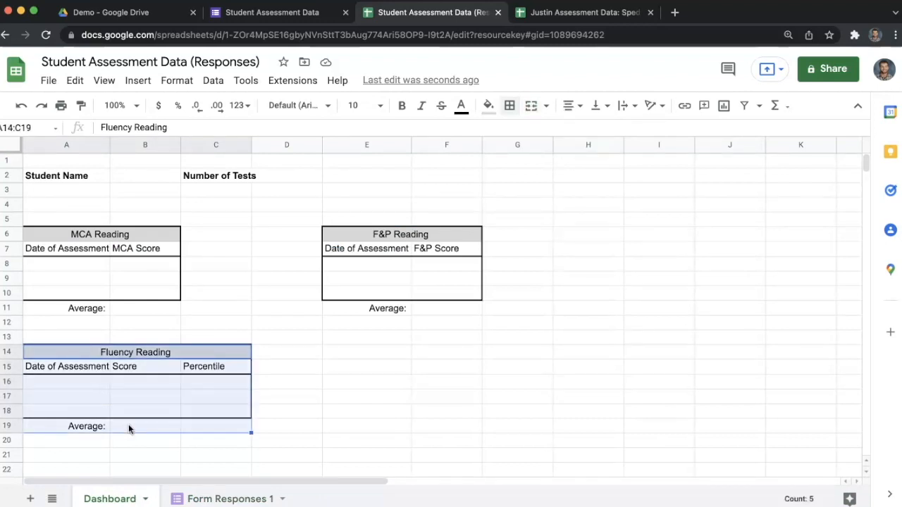
key("ctrl+c")
left_click(344, 355)
key("ctrl+v")
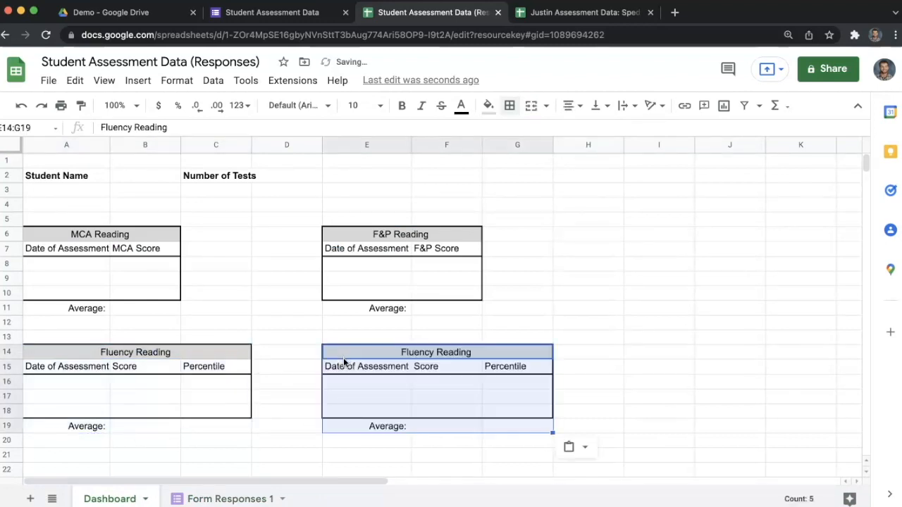
Change the heading of the copied table in E14:G14 to "FAST Reading".
left_click(426, 352)
type("fAST")
key("BackSpace")
key("BackSpace")
key("BackSpace")
key("BackSpace")
type("FAST")
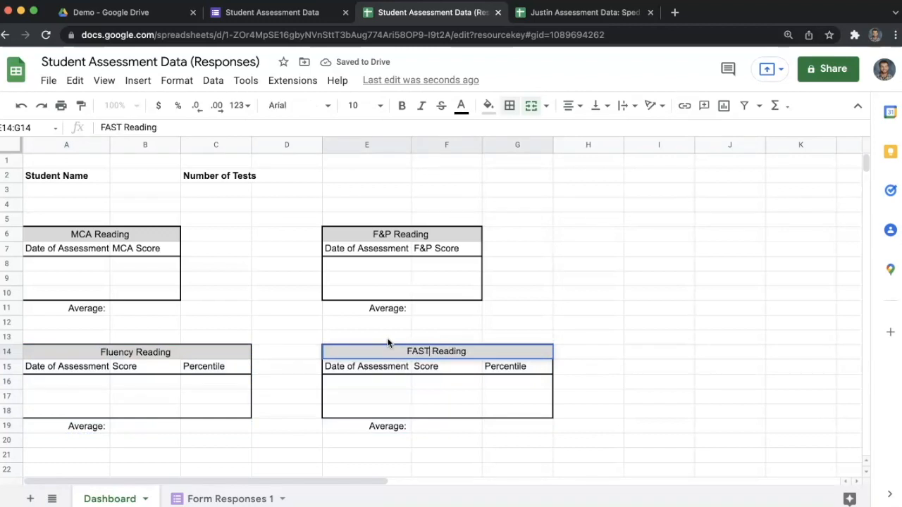
left_click(451, 370)
left_click(519, 370)
left_click(577, 295)
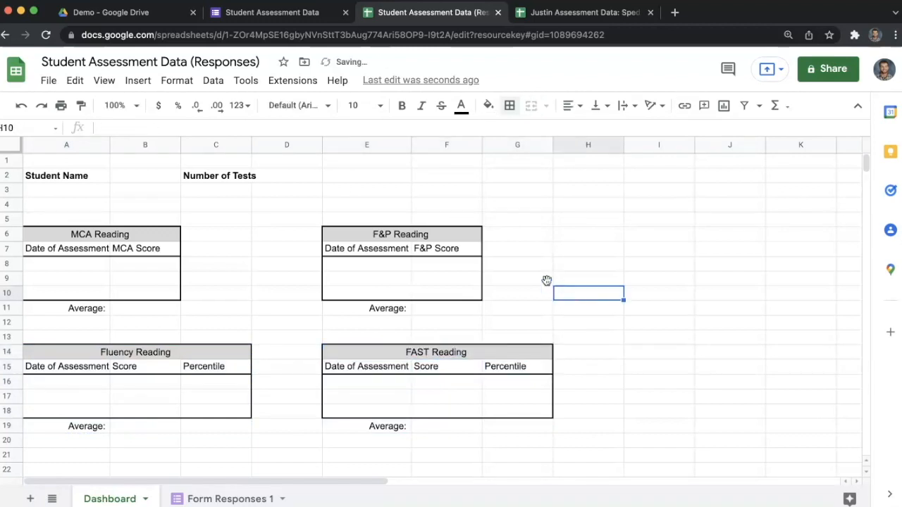
left_click(640, 294)
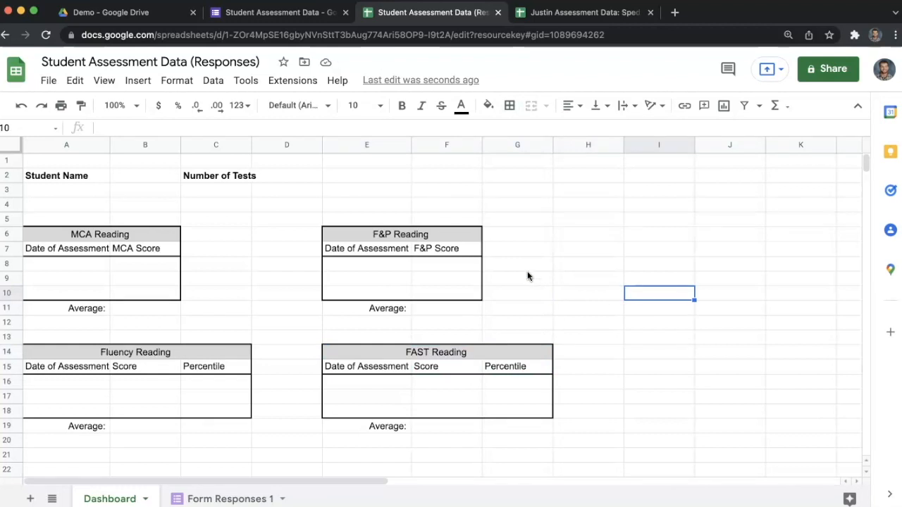
Add a data validation dropdown to Dashboard cell A3 that lists the student names from the range 'Form Responses 1'!B2:B.
left_click(91, 194)
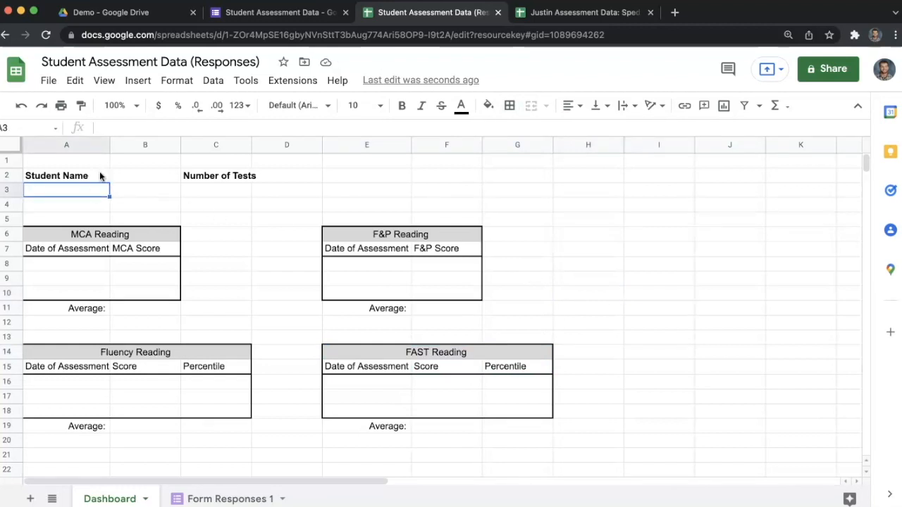
left_click(212, 81)
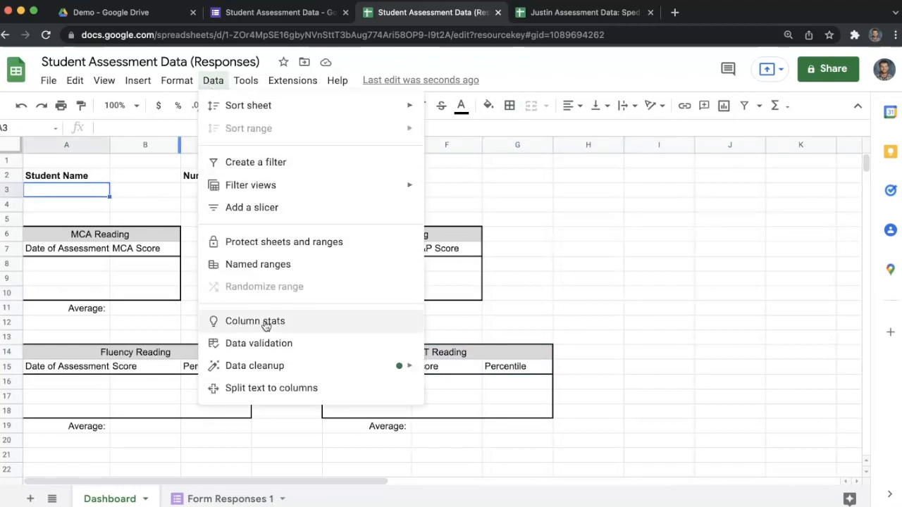
left_click(266, 344)
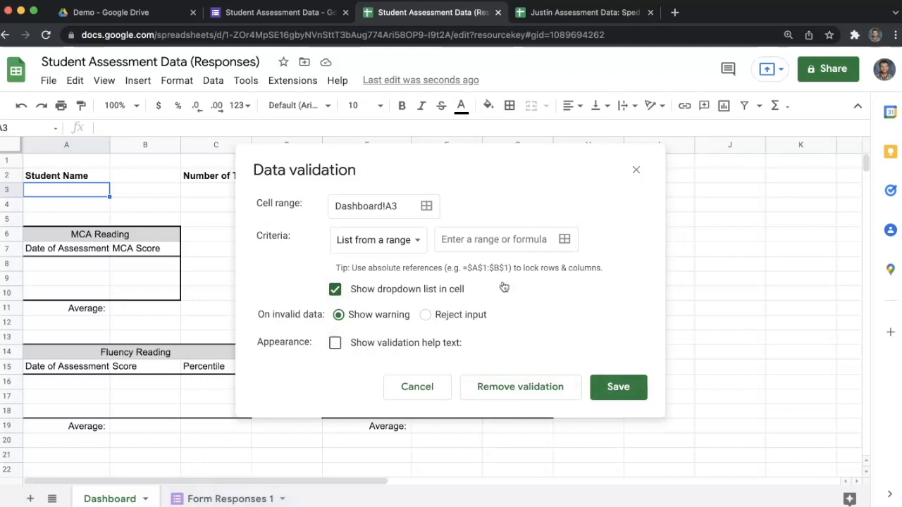
left_click(565, 239)
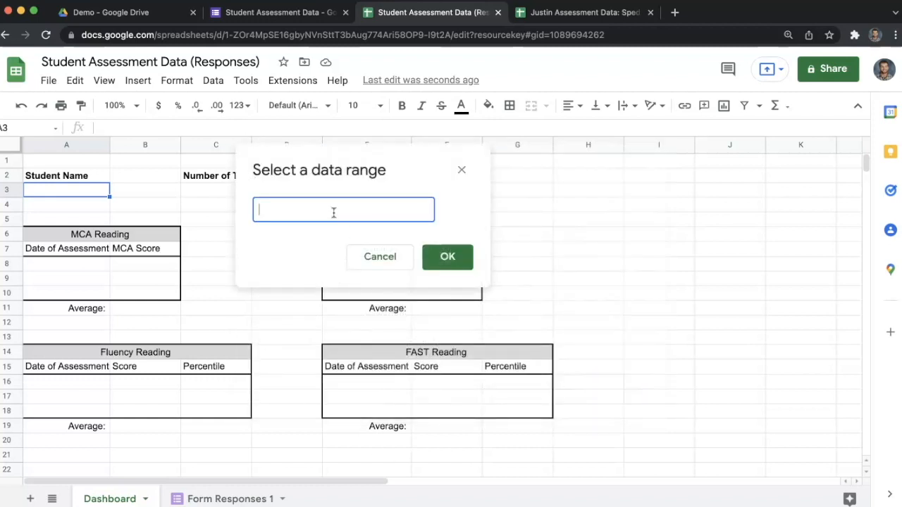
left_click(256, 498)
left_click_drag(187, 179, 183, 428)
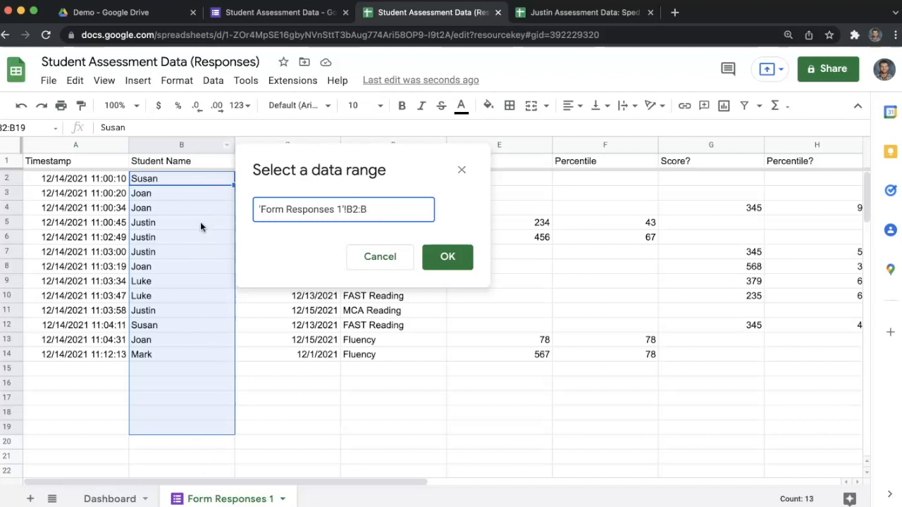
left_click(448, 257)
left_click(617, 387)
left_click(109, 498)
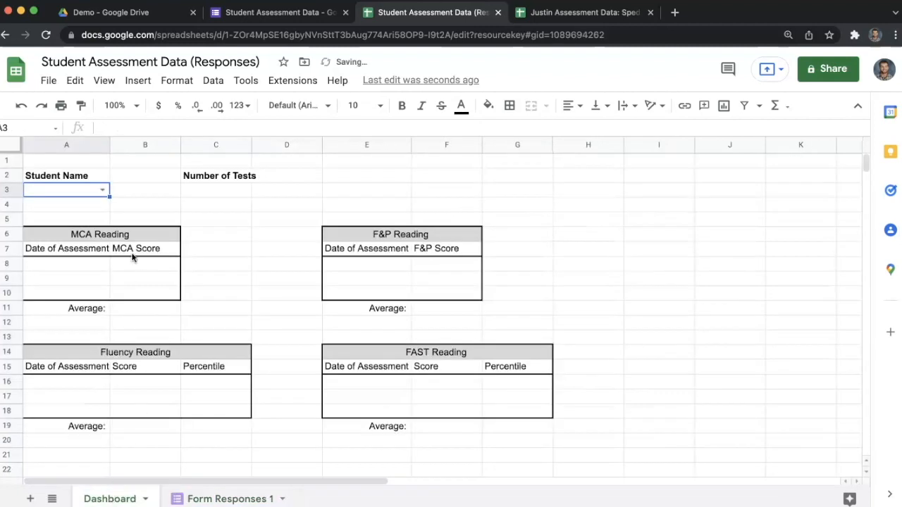
Try out the student dropdown in A3 by choosing two different names.
left_click(101, 189)
left_click(63, 261)
left_click(102, 189)
left_click(53, 290)
left_click(102, 189)
left_click(85, 219)
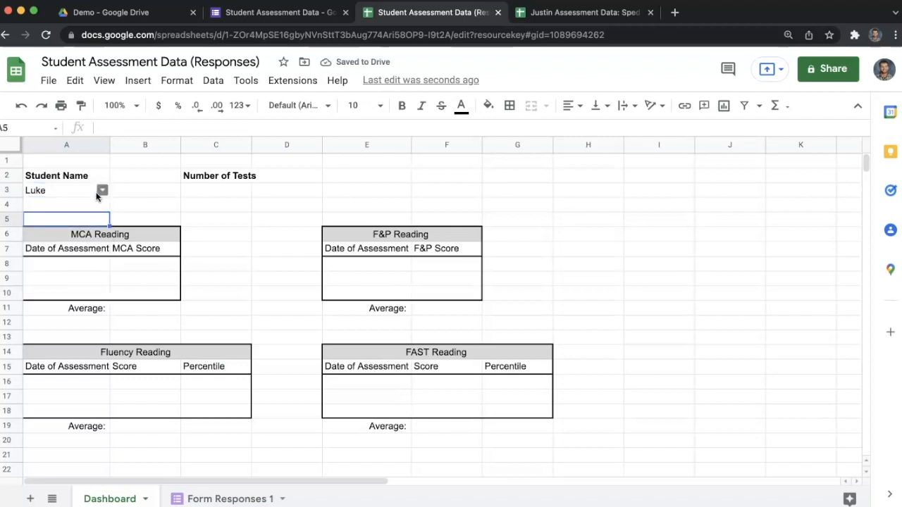
Switch to the Student Assessment Data form and add a sixth student's first name to the Student Name dropdown question.
left_click(310, 13)
left_click(670, 68)
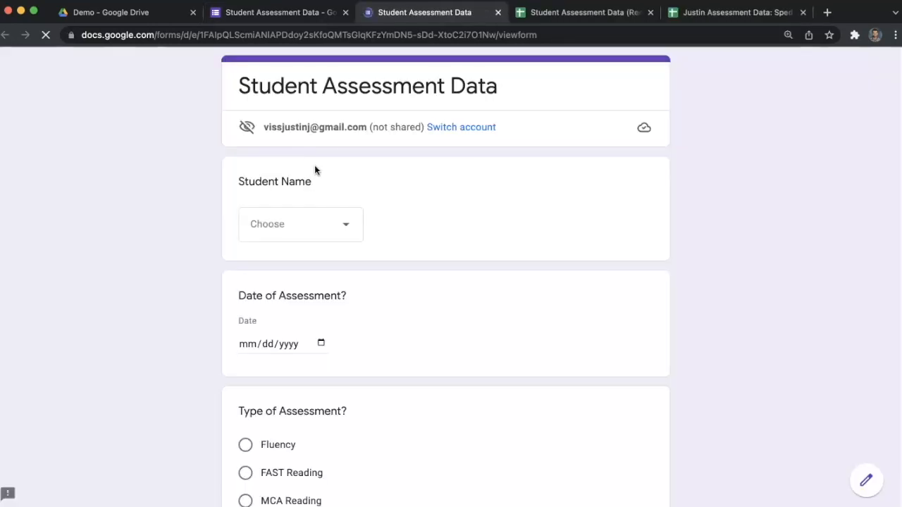
left_click(360, 224)
left_click(866, 481)
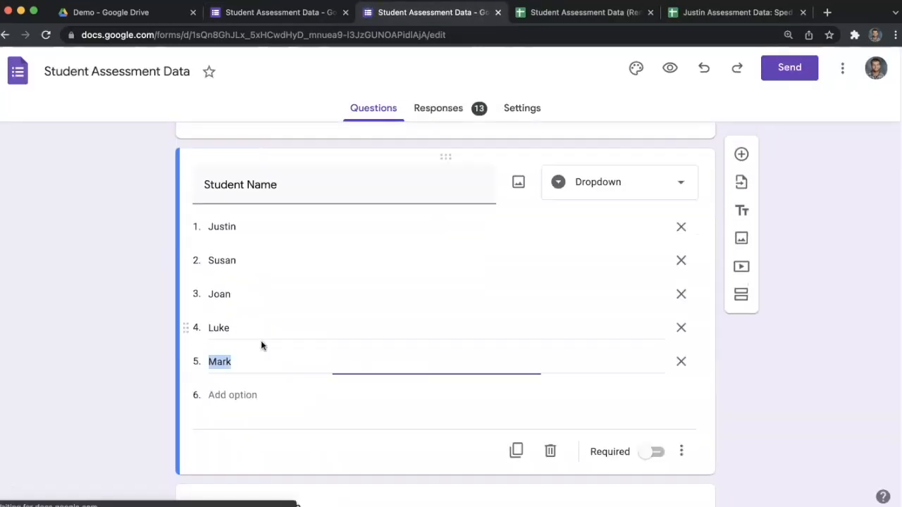
key("Return")
type("Mitch")
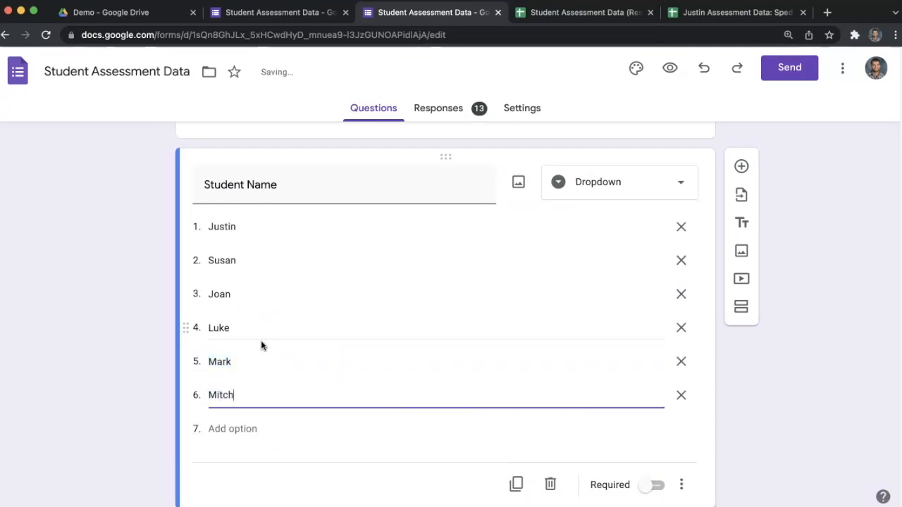
Preview the form and fill its first page with the new student, date 12/08/2021 and assessment type Fluency, continuing to the Fluency section.
left_click(671, 68)
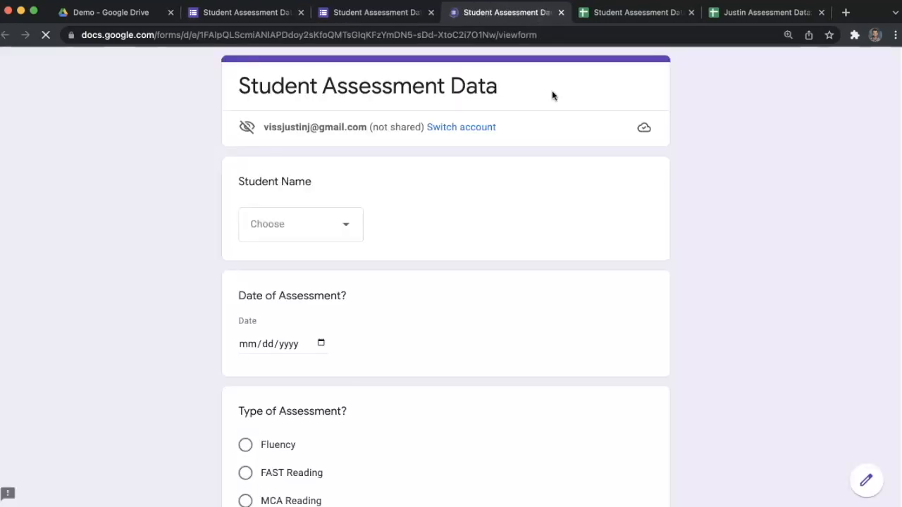
left_click(266, 229)
left_click(282, 435)
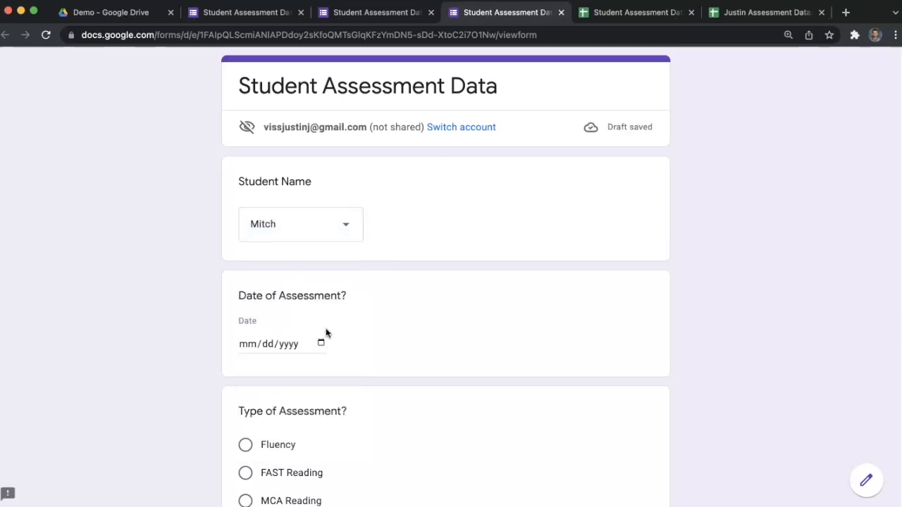
left_click(321, 343)
left_click(312, 435)
left_click(246, 444)
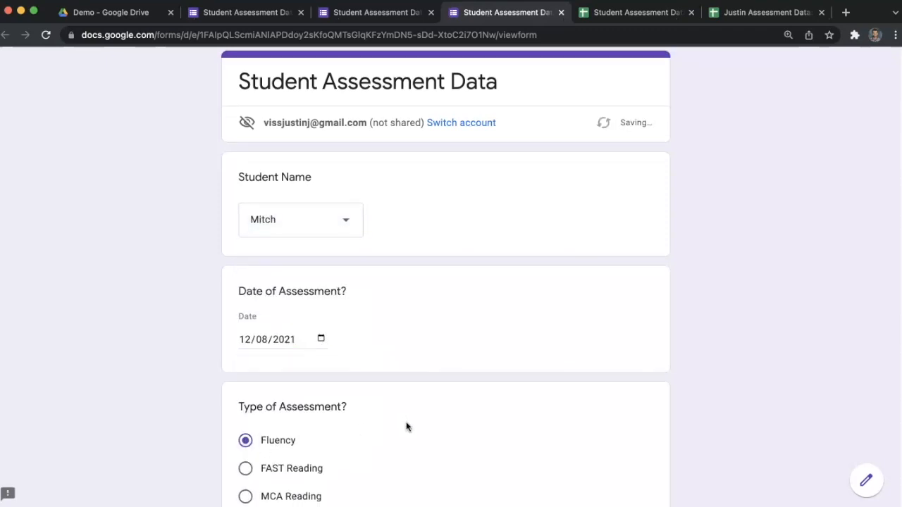
scroll(406, 423, "down", 3)
left_click(232, 409)
Enter a score of 45 and a percentile of 45 in the Fluency section and submit the response.
type("45")
left_click(273, 352)
type("45")
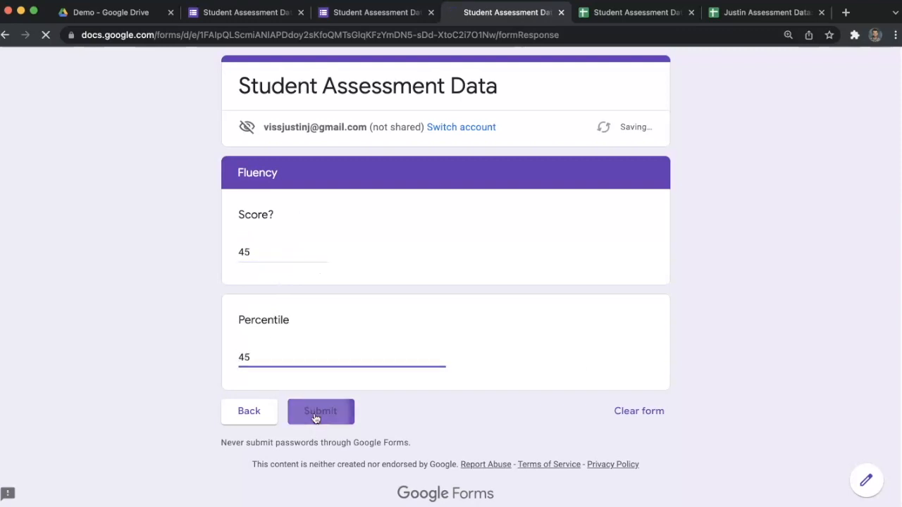
left_click(321, 412)
Switch to the response spreadsheet and choose the newly added student in the Dashboard's A3 dropdown.
left_click(587, 14)
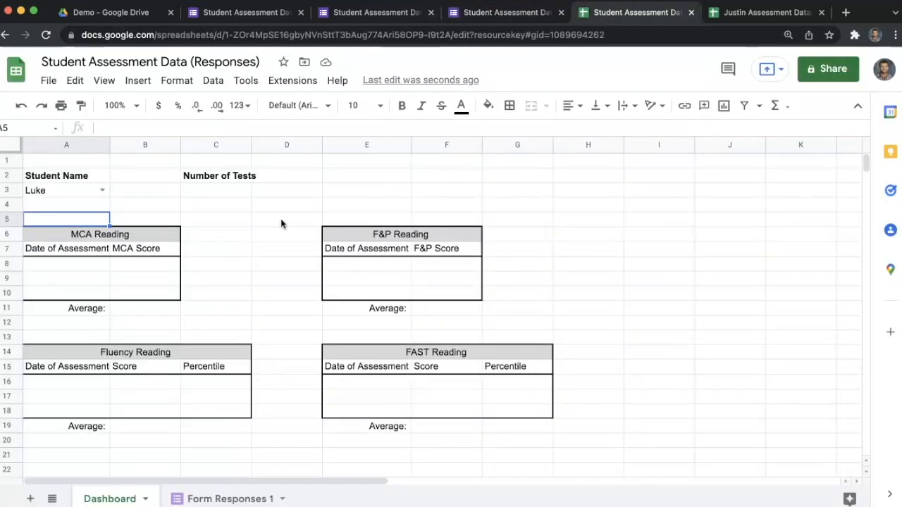
left_click(103, 191)
left_click(40, 298)
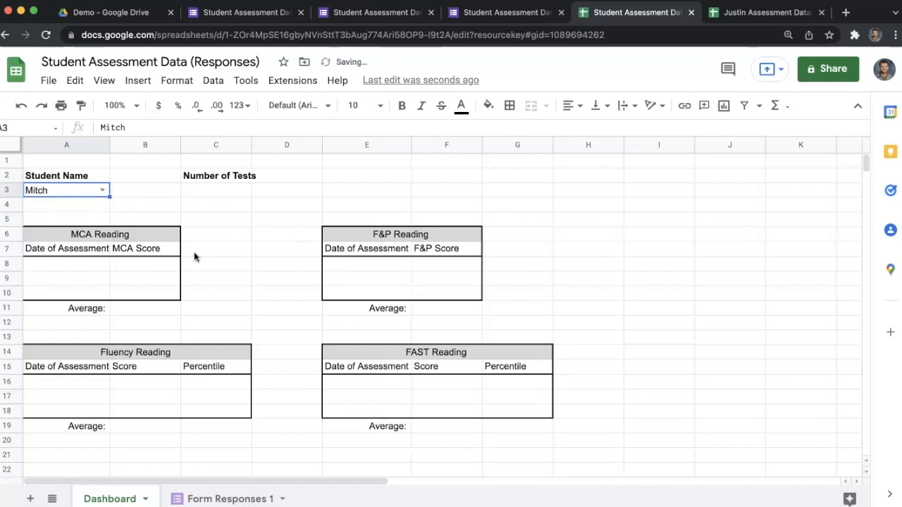
left_click(194, 252)
Review the student names and assessment types recorded in Form Responses 1, and return to the Dashboard sheet.
left_click(222, 498)
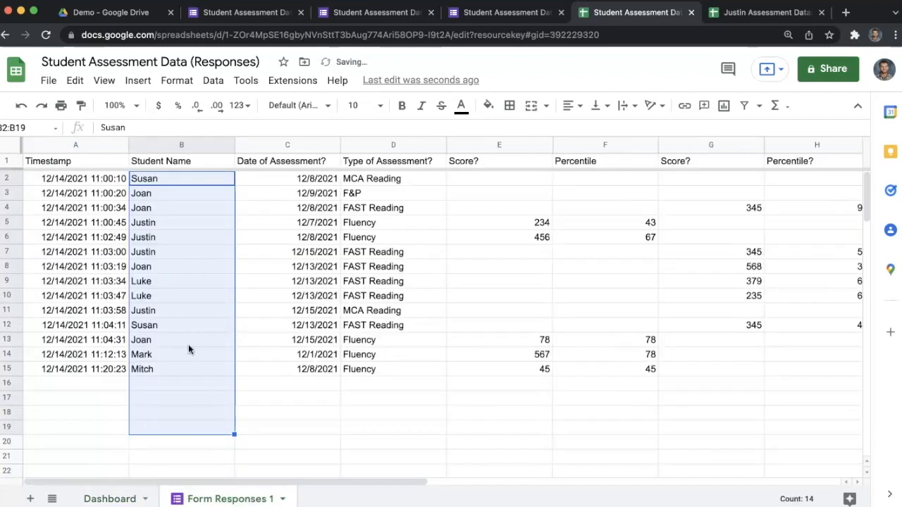
left_click(129, 499)
left_click(616, 428)
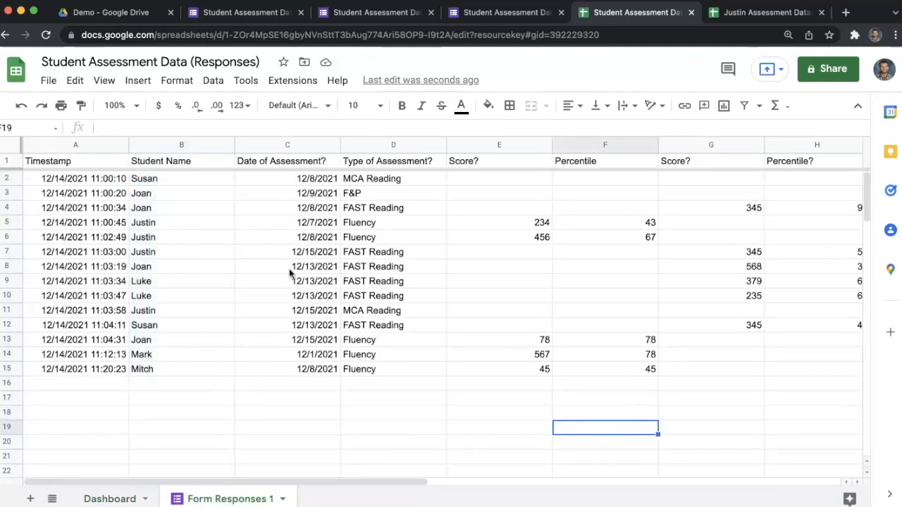
left_click(109, 499)
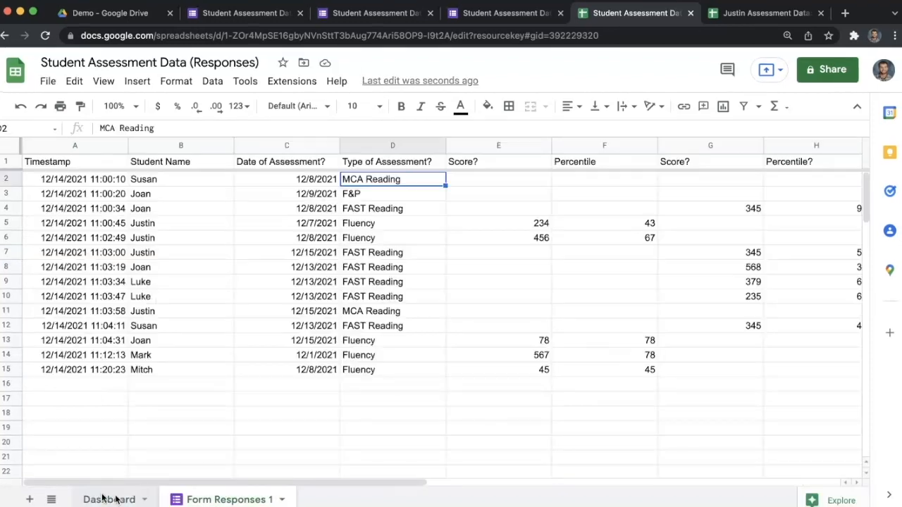
left_click(115, 498)
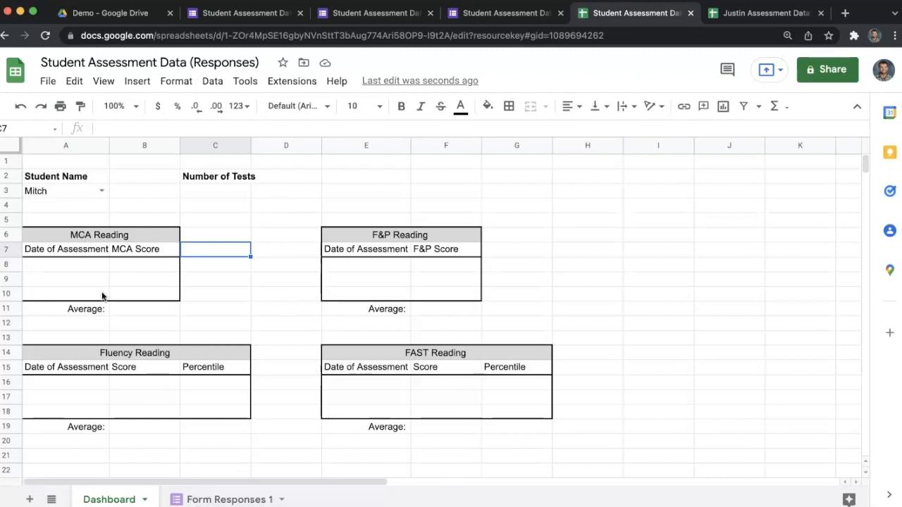
Add four new blank sheets to the spreadsheet after the Dashboard sheet.
left_click(30, 500)
left_click(30, 500)
left_click(30, 499)
left_click(30, 500)
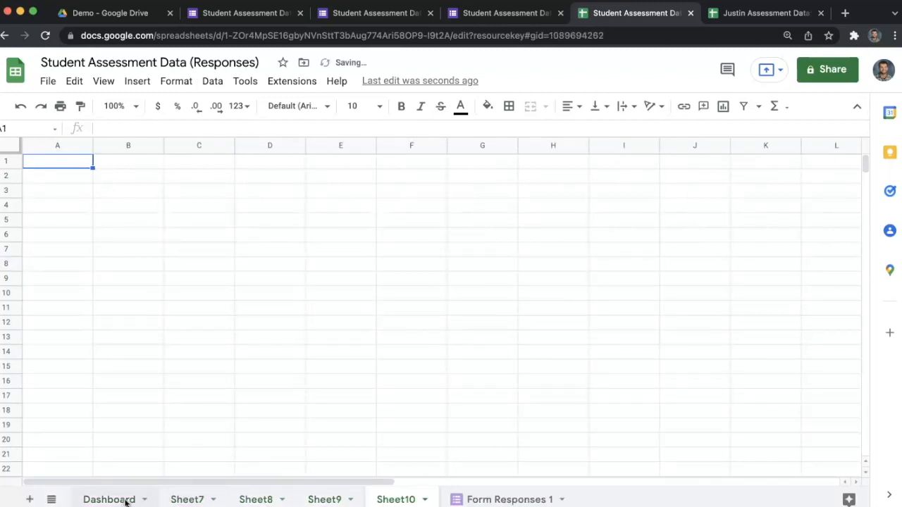
left_click(124, 500)
Rename Sheet7 as MCA Reading and Sheet8 as F&P.
double_click(182, 500)
type("MCA Reading")
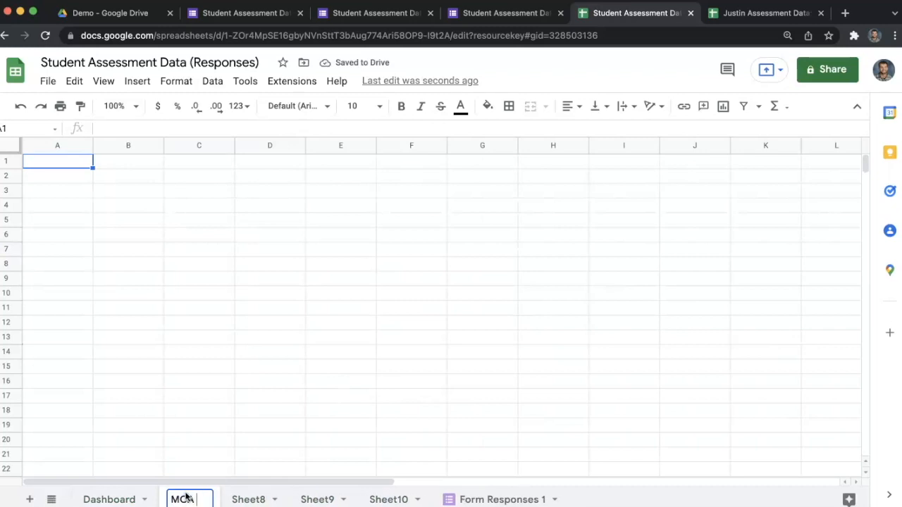
key("Return")
left_click(124, 500)
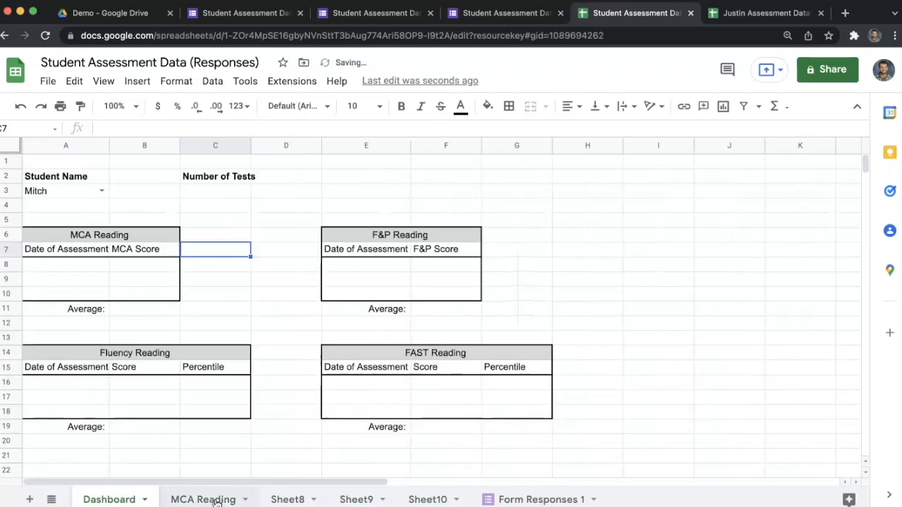
double_click(282, 501)
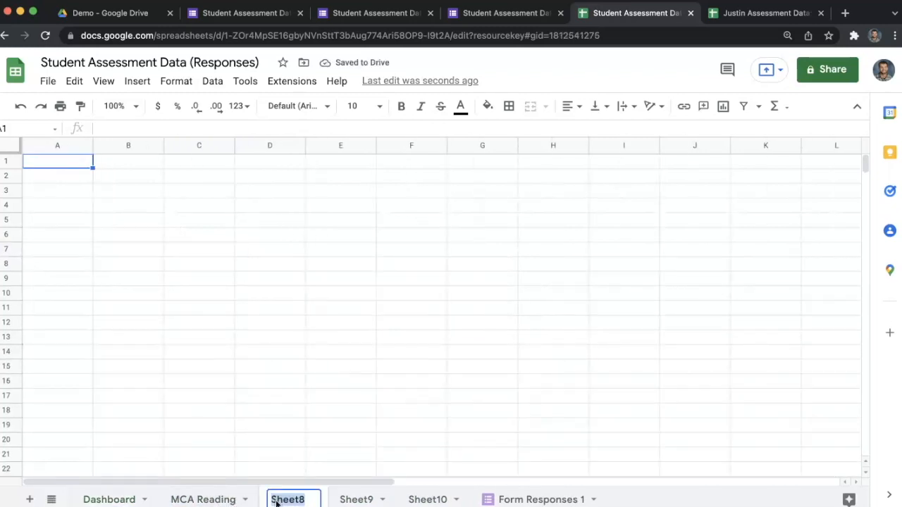
type("F&P")
key("Return")
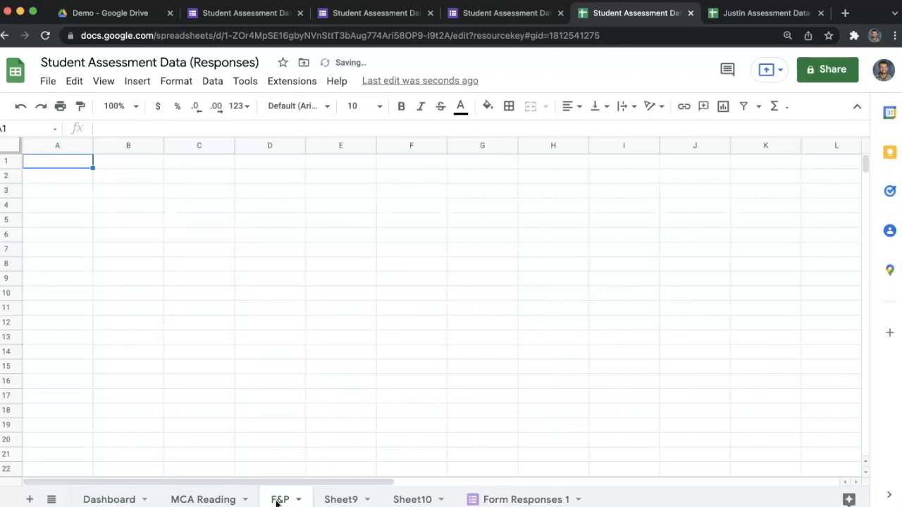
left_click(134, 501)
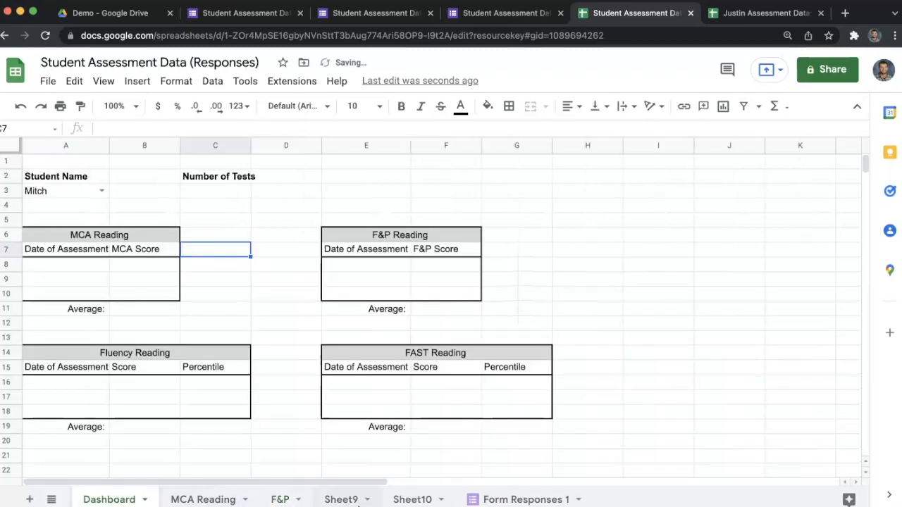
Rename Sheet9 as Fluency and return to the Dashboard sheet.
double_click(341, 500)
type("Fluency")
key("Return")
left_click(140, 500)
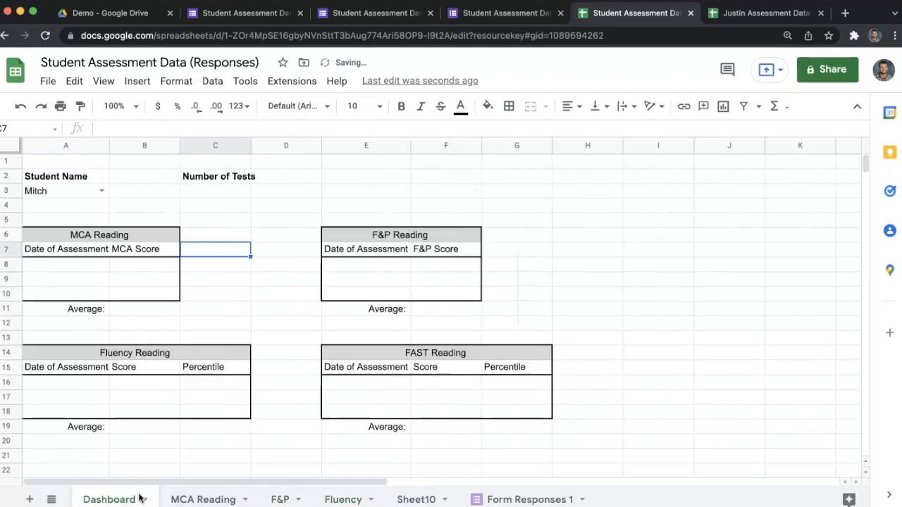
Rename Sheet10 as FAST Reading and move the Form Responses 1 sheet directly after the Dashboard.
double_click(407, 499)
left_click_drag(434, 500, 391, 495)
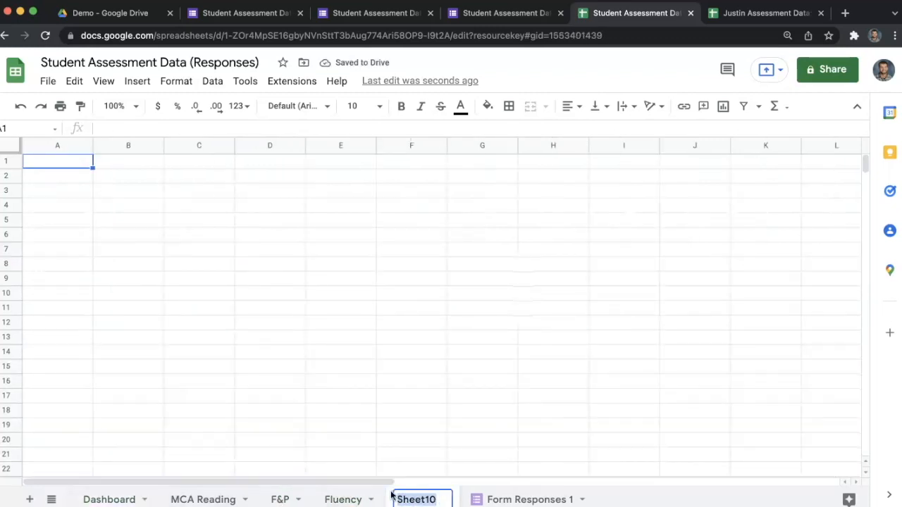
type("FAST Reading")
key("Return")
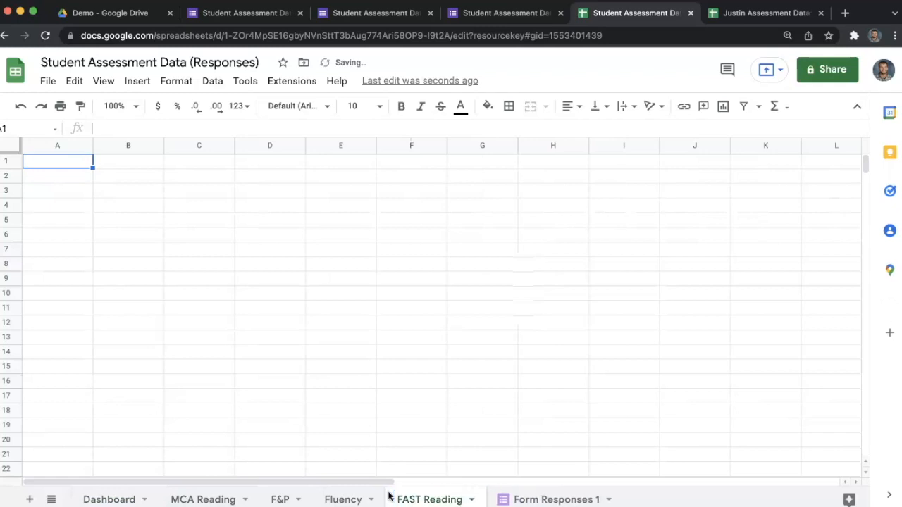
left_click_drag(559, 500, 224, 502)
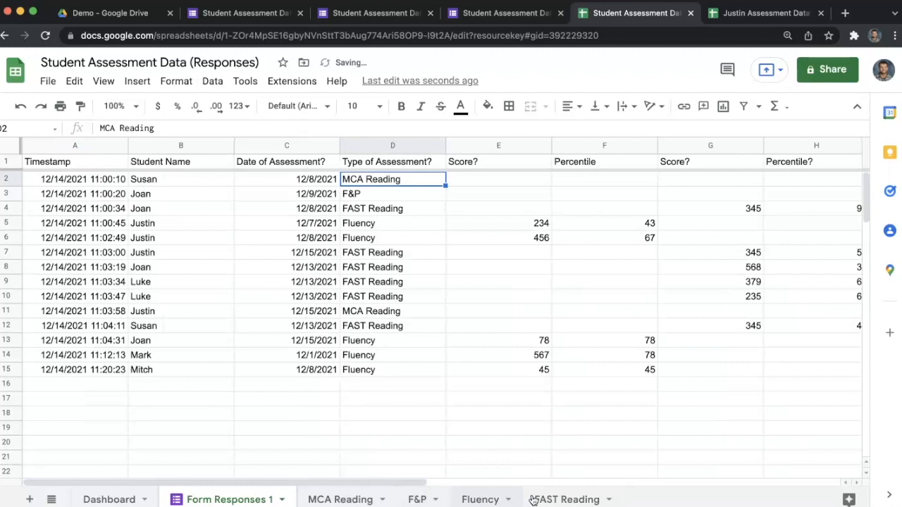
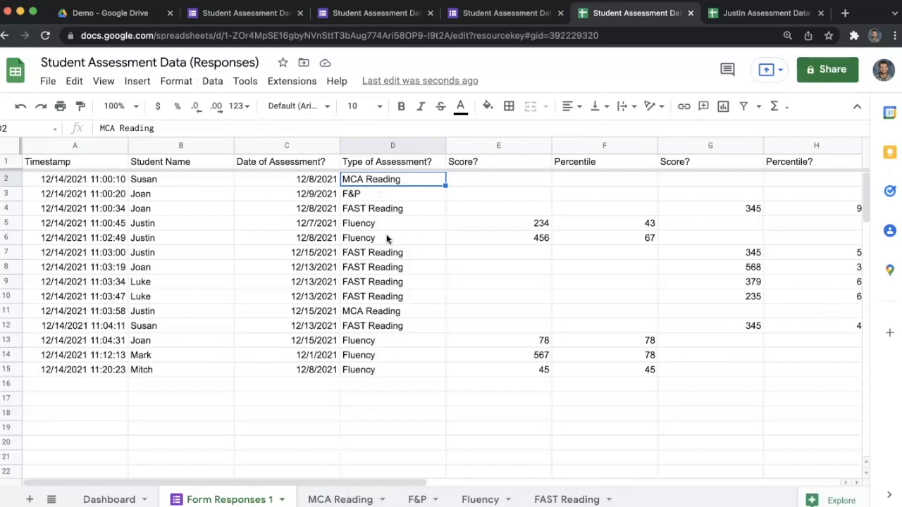
Start a QUERY formula in cell A1 of the MCA Reading sheet with 'Form Responses 1'!A:J as its data range.
left_click(342, 500)
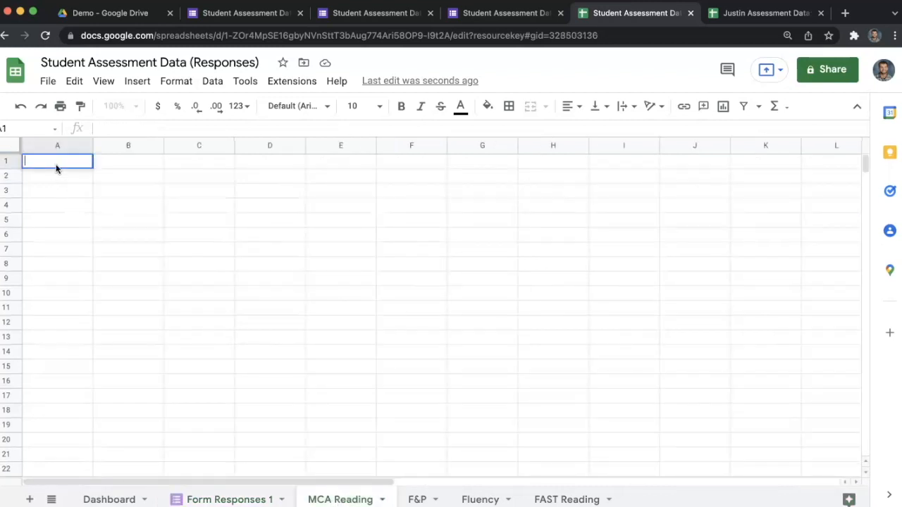
type("=query(")
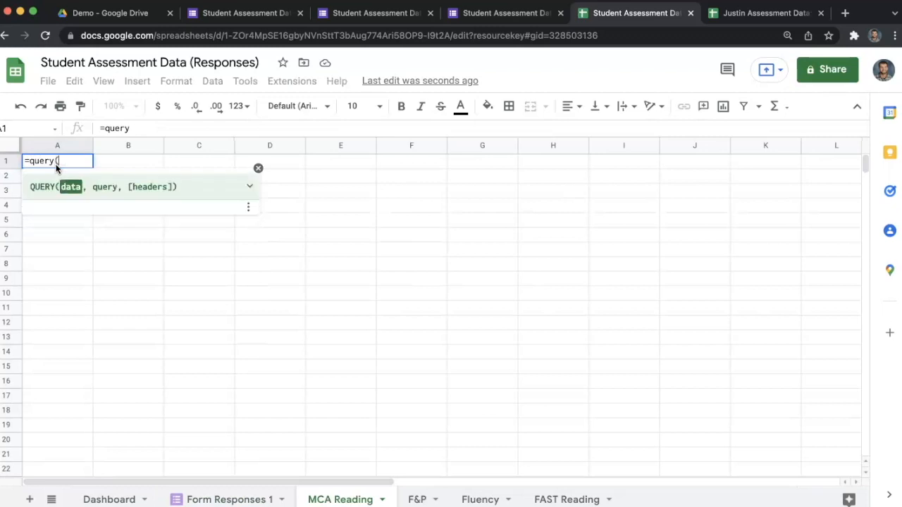
left_click(214, 499)
left_click_drag(70, 182, 500, 311)
left_click(162, 161)
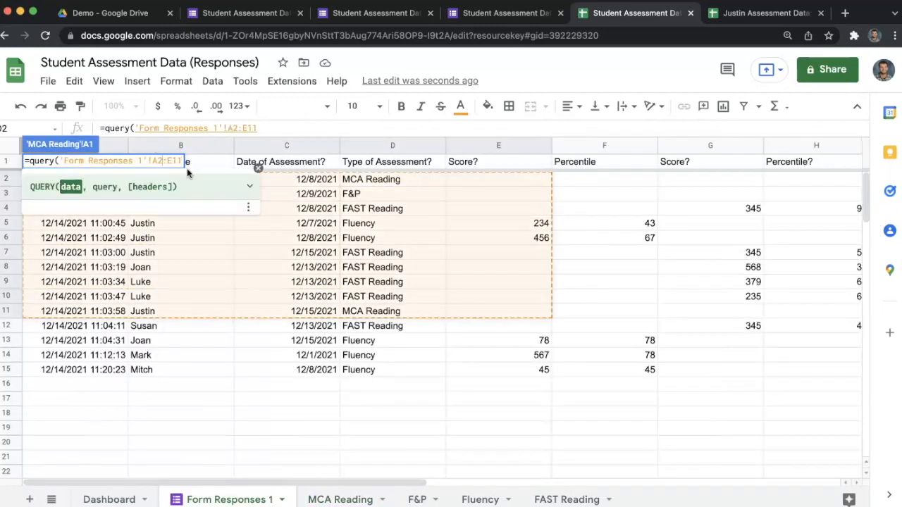
key("BackSpace")
key("BackSpace")
key("BackSpace")
key("BackSpace")
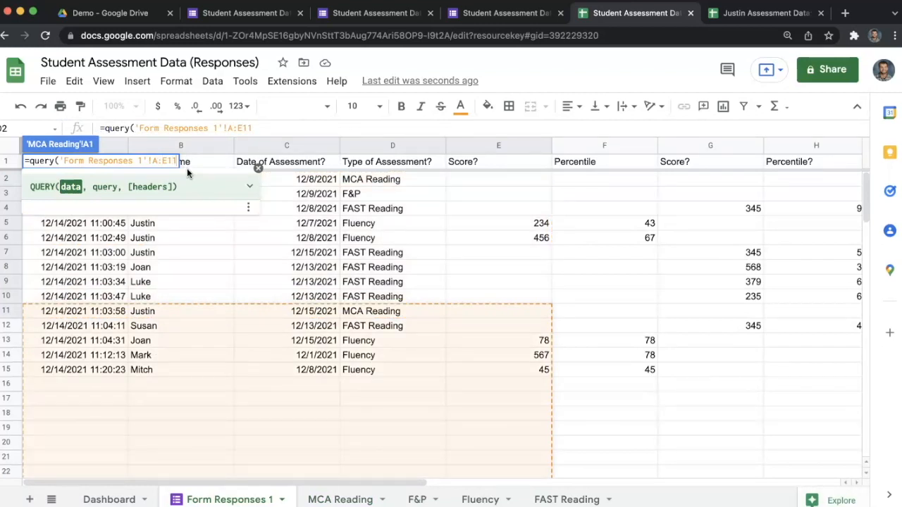
type("J")
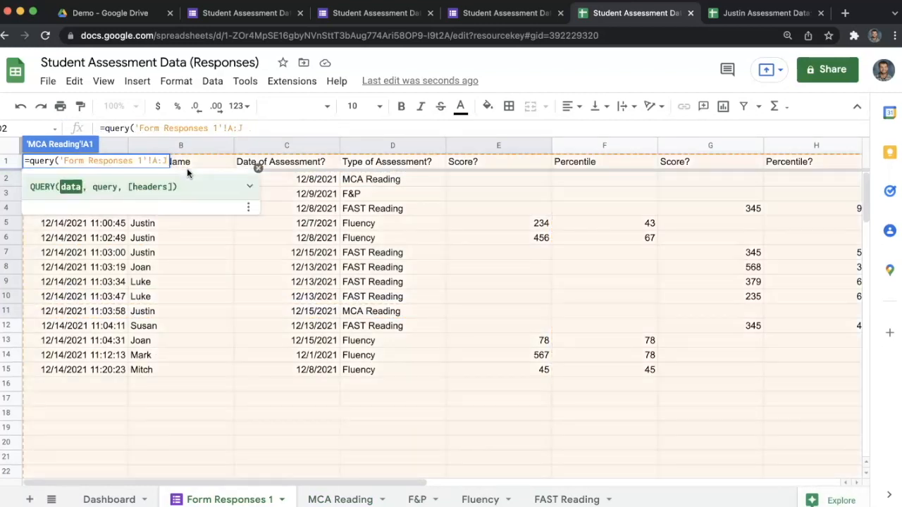
Add the query text "select B,C,D,I where D='MCA Reading'" to the MCA Reading formula, checking the response columns for the score.
left_click_drag(272, 483, 239, 453)
type(",\"select")
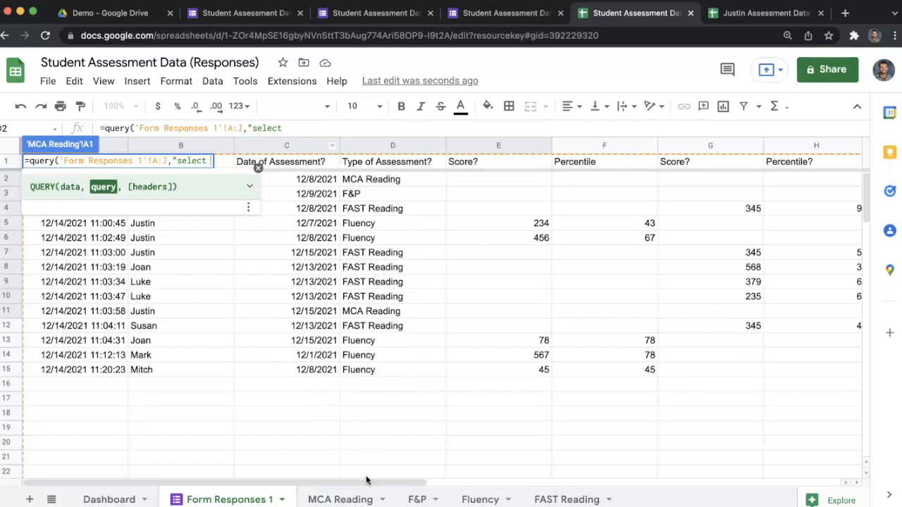
left_click_drag(368, 485, 550, 453)
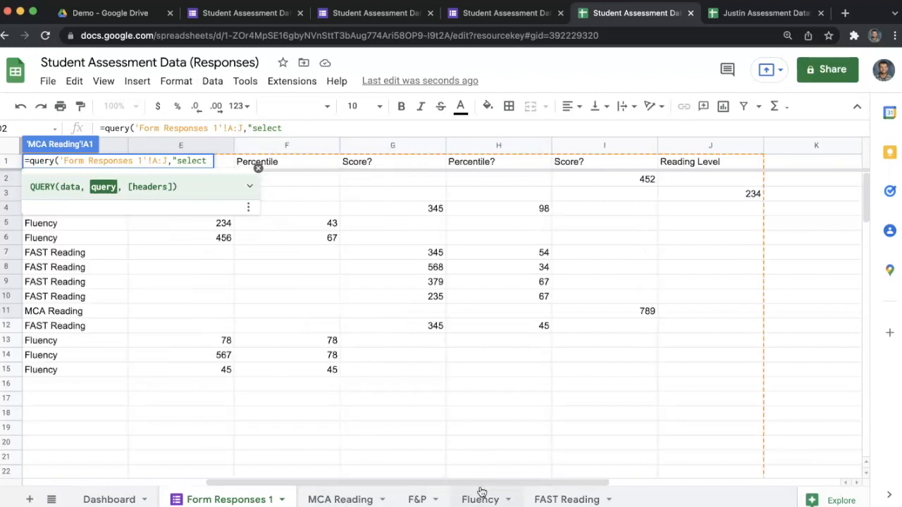
left_click_drag(498, 485, 473, 485)
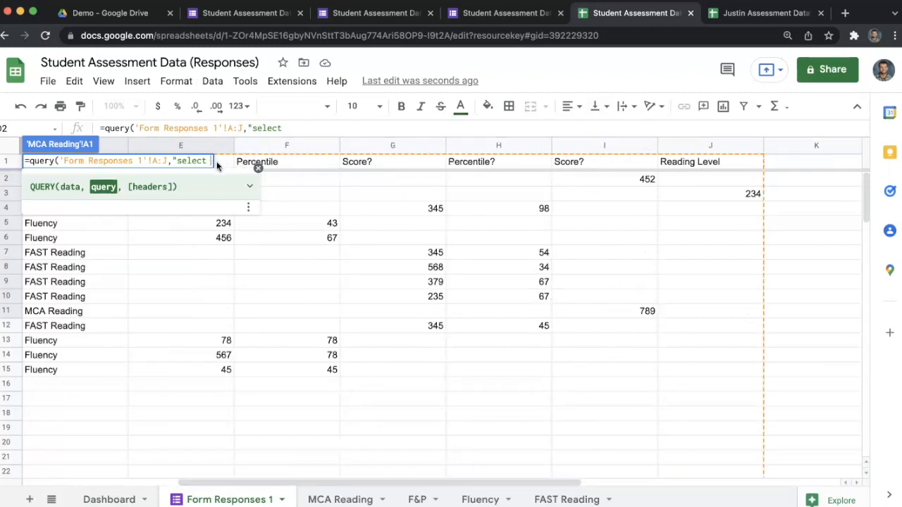
type("B,C,D,I where D='MC")
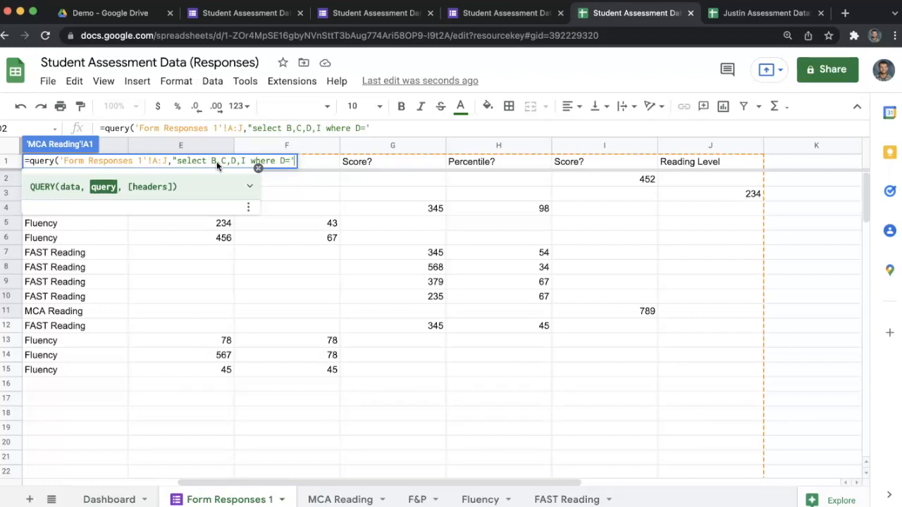
type("A Reading'")
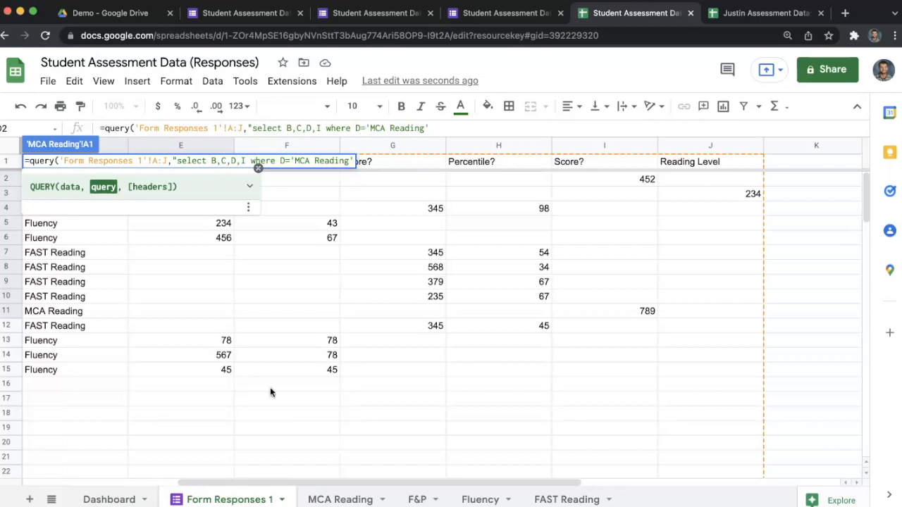
Complete the MCA Reading query with order by C desc and a headers value of 1, and enter the formula.
left_click_drag(320, 483, 187, 483)
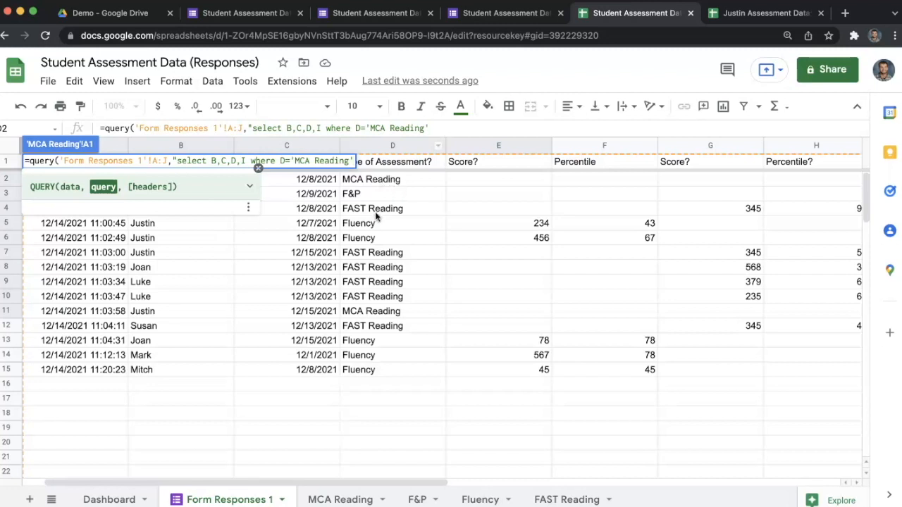
type("order by C desc\"")
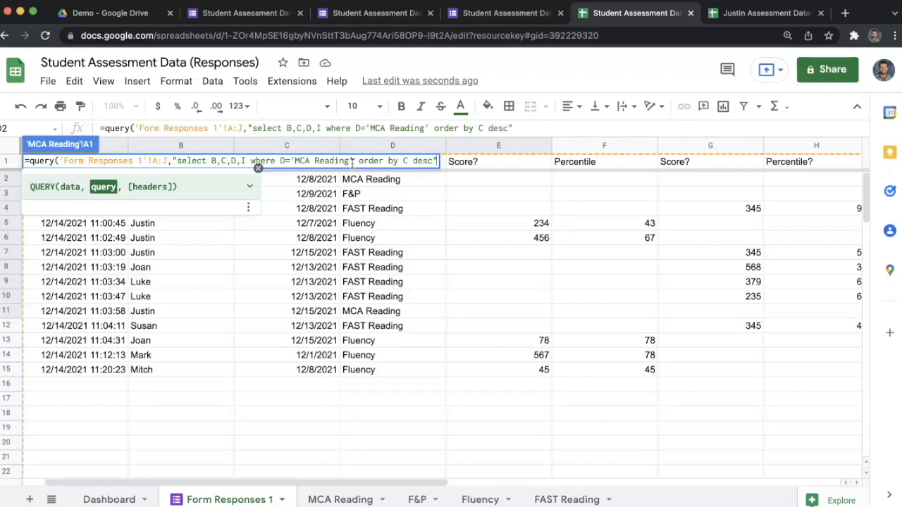
type(",1")
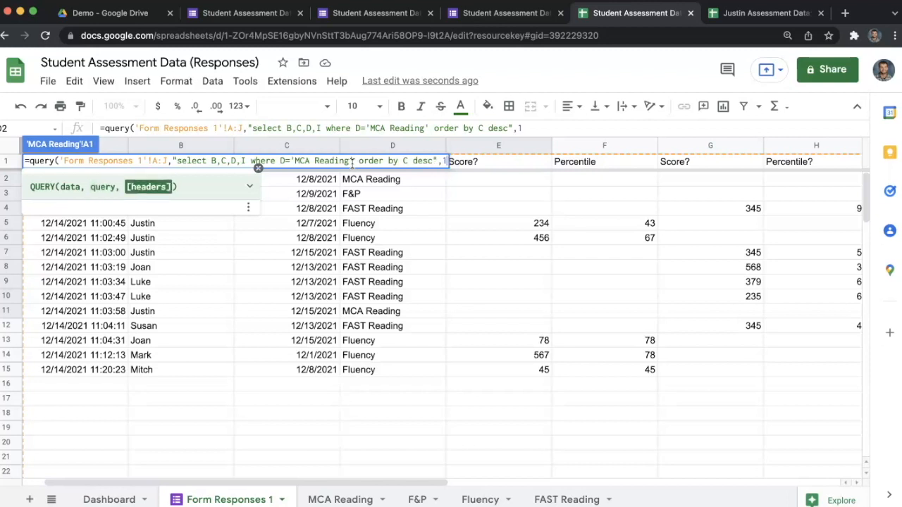
type(")")
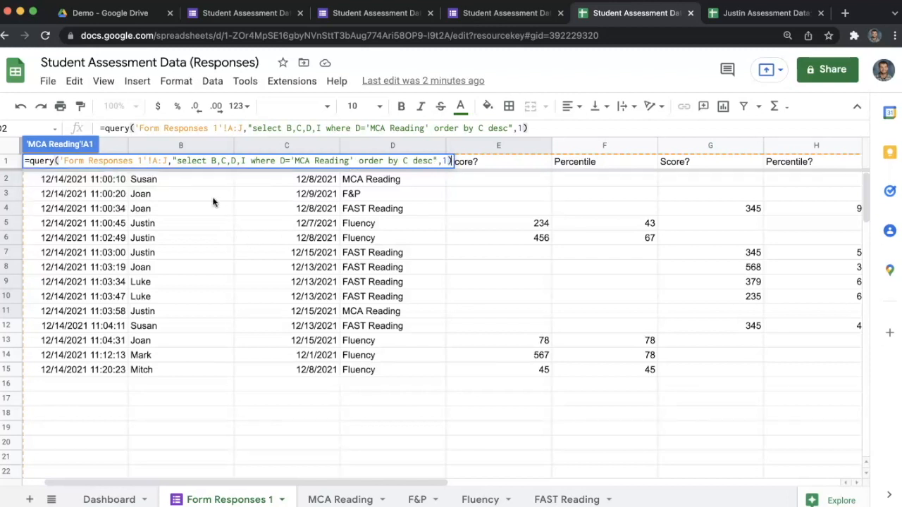
key("Return")
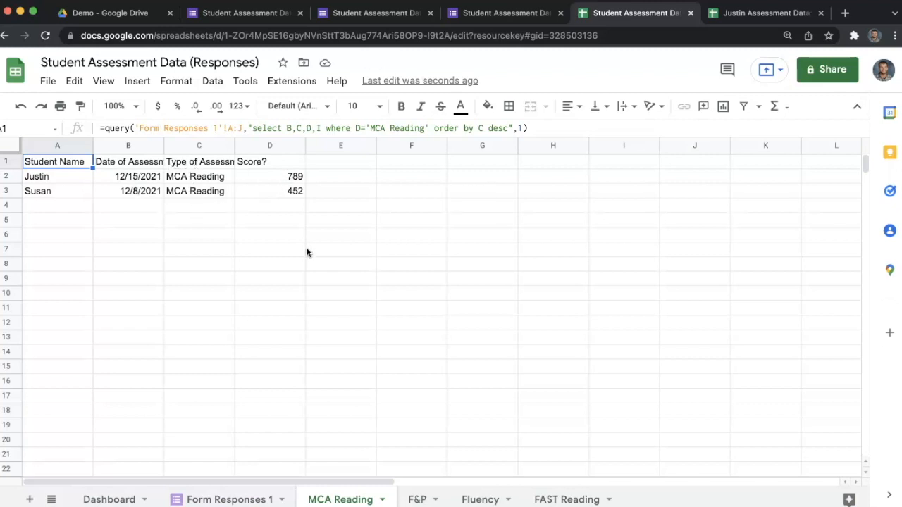
Start a QUERY formula in cell A1 of the F&P sheet with 'Form Responses 1'!A:J as its data and open its select clause.
left_click(414, 499)
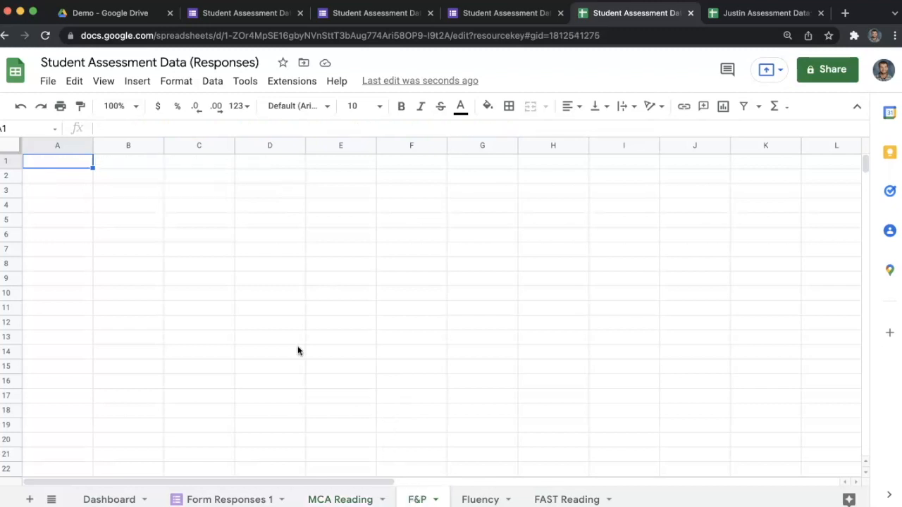
type("=query(")
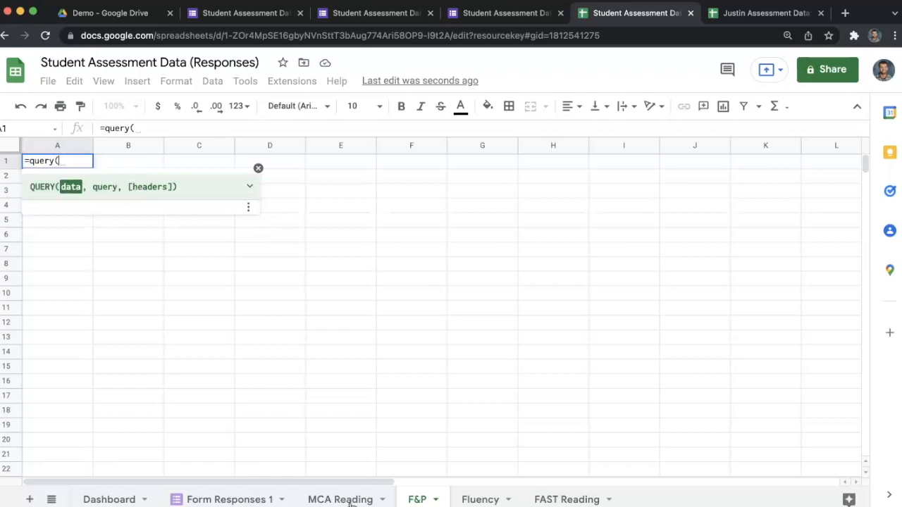
left_click(219, 499)
left_click_drag(84, 180, 493, 311)
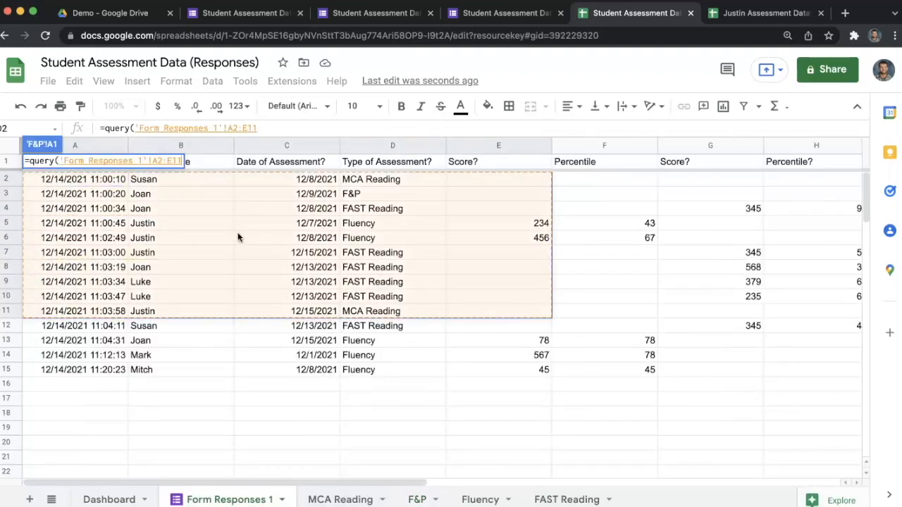
key("BackSpace")
key("BackSpace")
key("BackSpace")
key("BackSpace")
key("BackSpace")
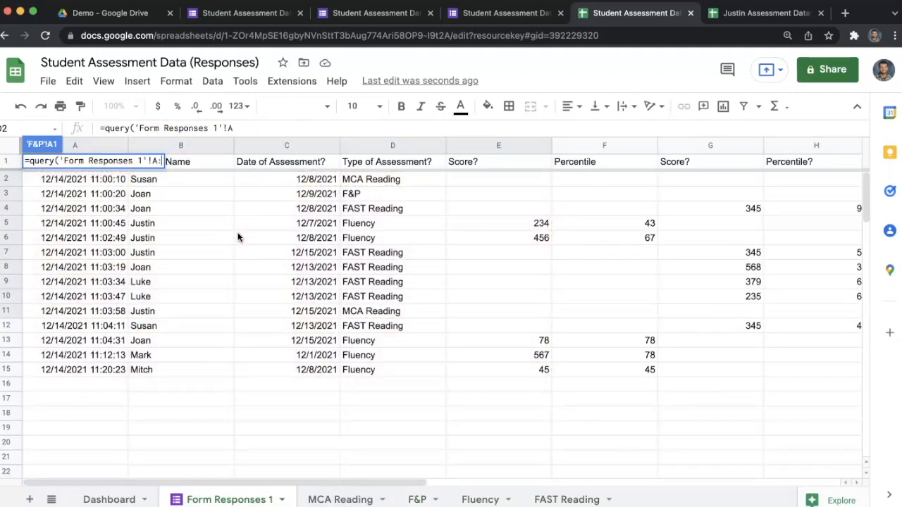
type(":J,\"select ")
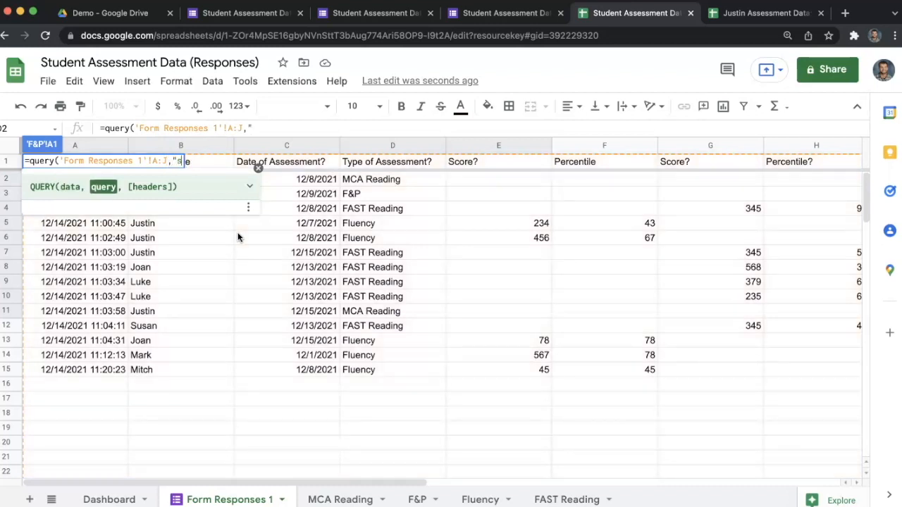
Extend the F&P sheet's query text to select B,C,D,J where D='F&P, checking the response columns for the reading level.
type("B,C,D,")
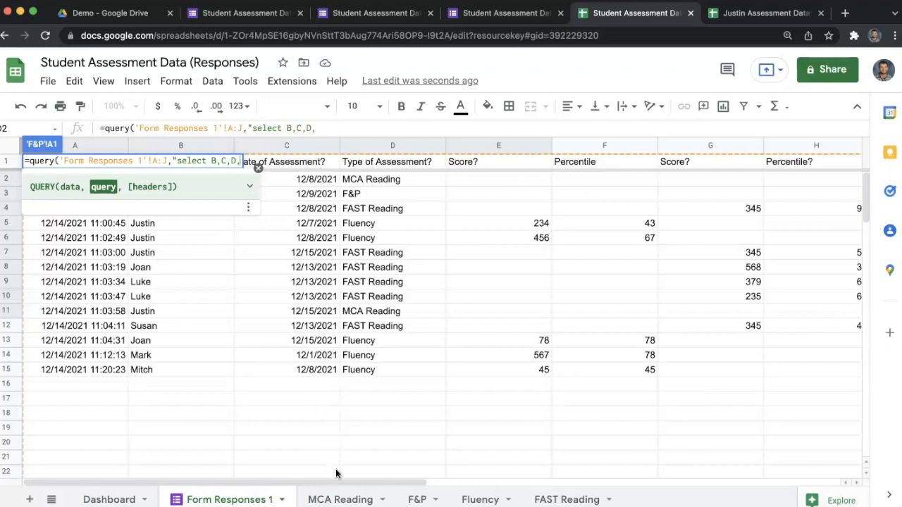
left_click_drag(338, 482, 501, 491)
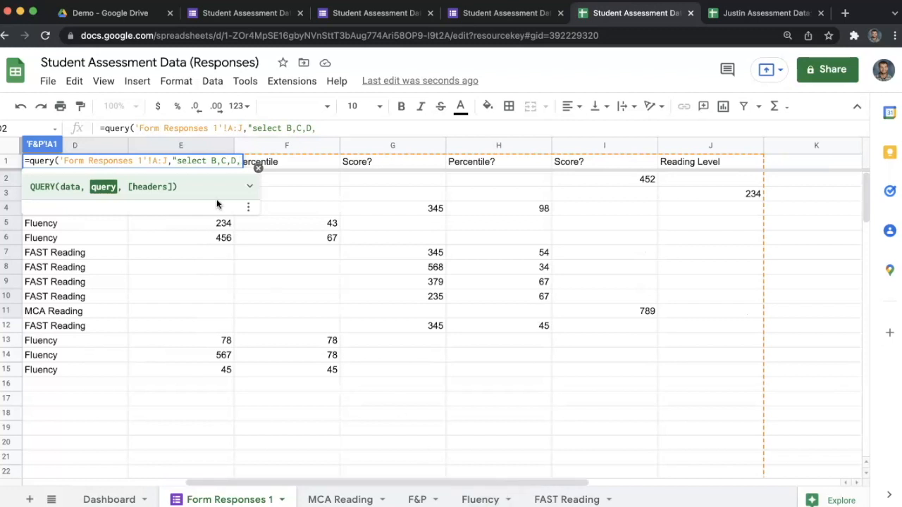
type("where D")
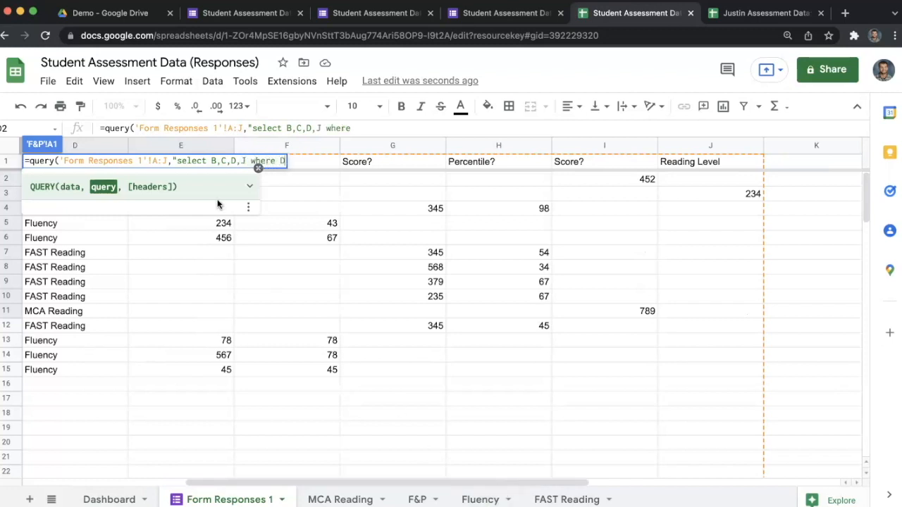
type("='F&P")
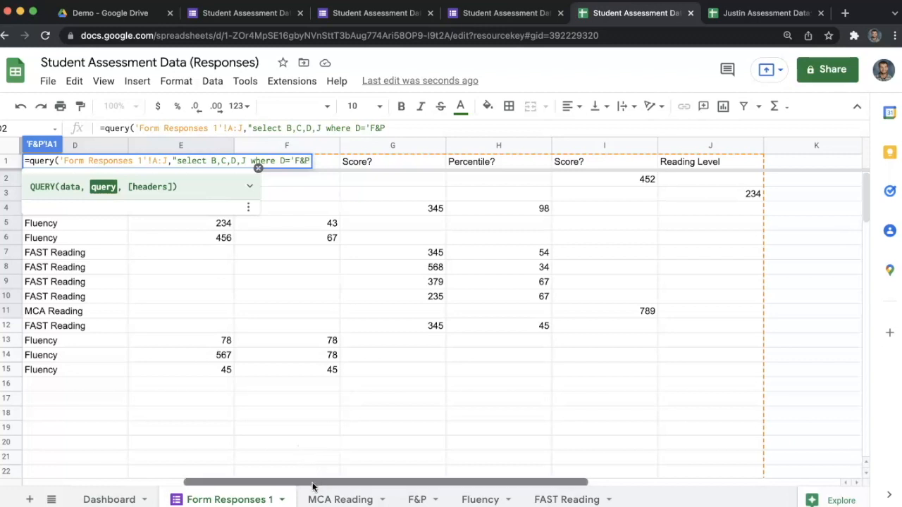
Complete the F&P query with order by C desc and a headers value of 1, and enter the formula.
left_click_drag(313, 484, 198, 483)
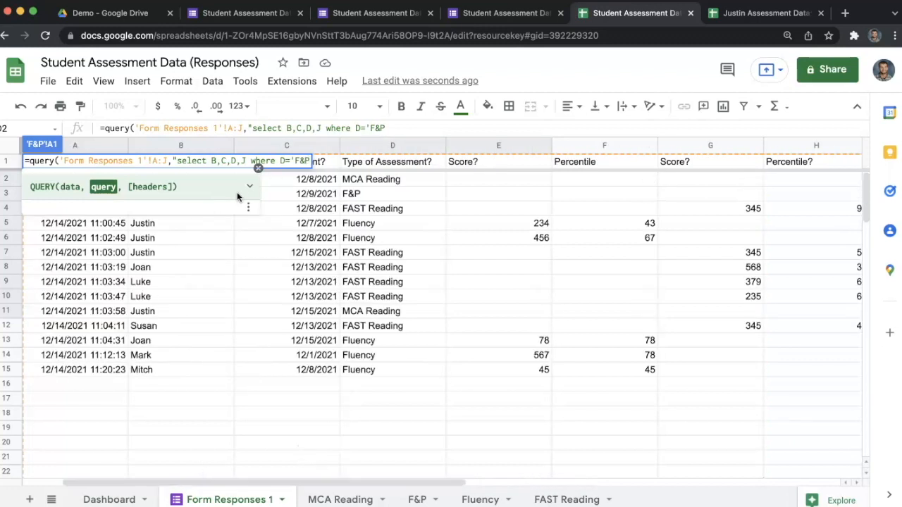
type("' order by ")
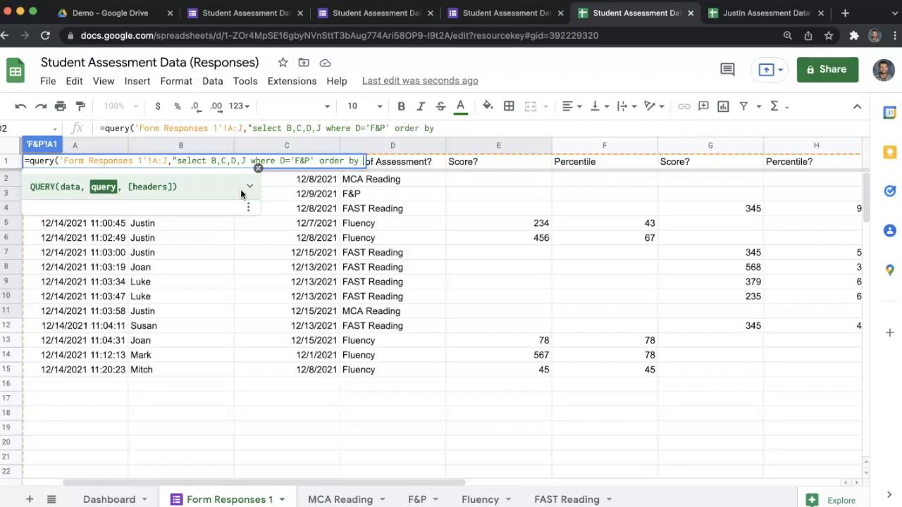
type("C desc")
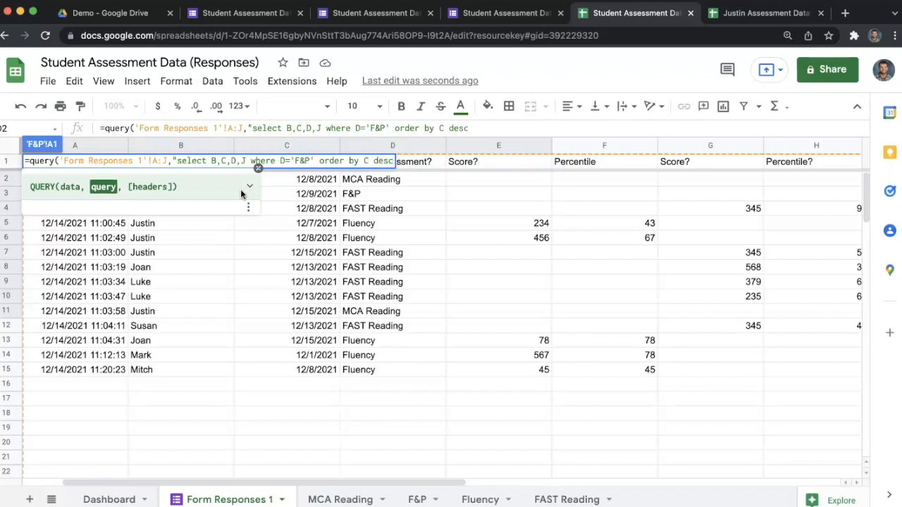
type("\")")
type("\",1)")
key("Return")
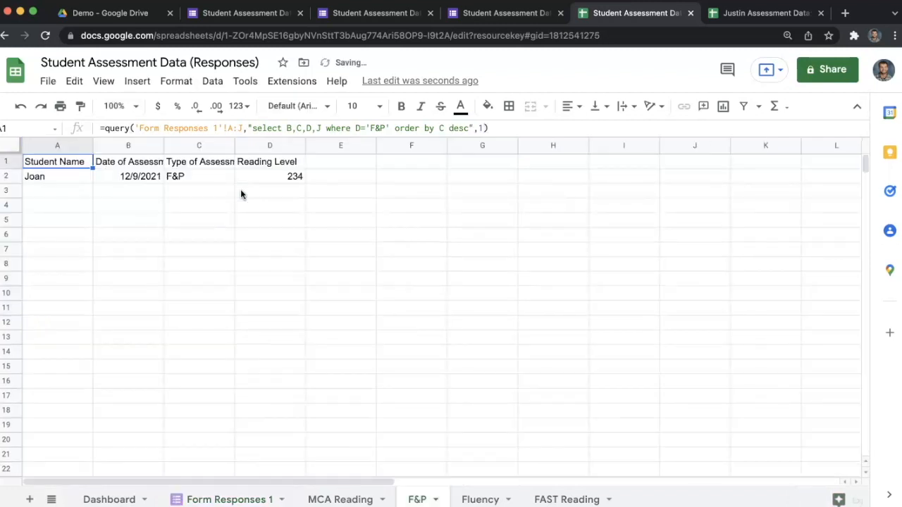
Copy the F&P sheet's QUERY formula text into cell A1 of the Fluency sheet.
left_click(493, 129)
left_click_drag(100, 128, 499, 127)
left_click(480, 499)
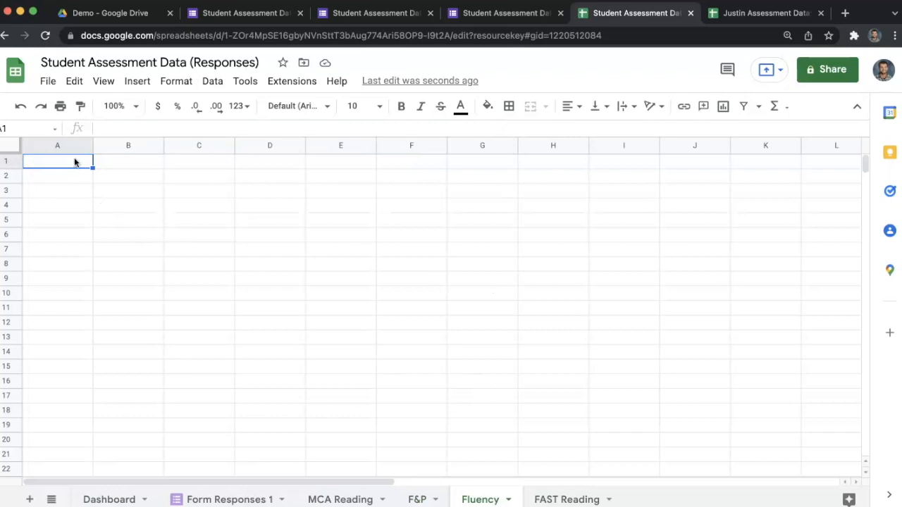
type("=query('Form Responses 1'!A:I,\"select B,C,D,I where D='F&P' order by C desc\",1)")
left_click(153, 191)
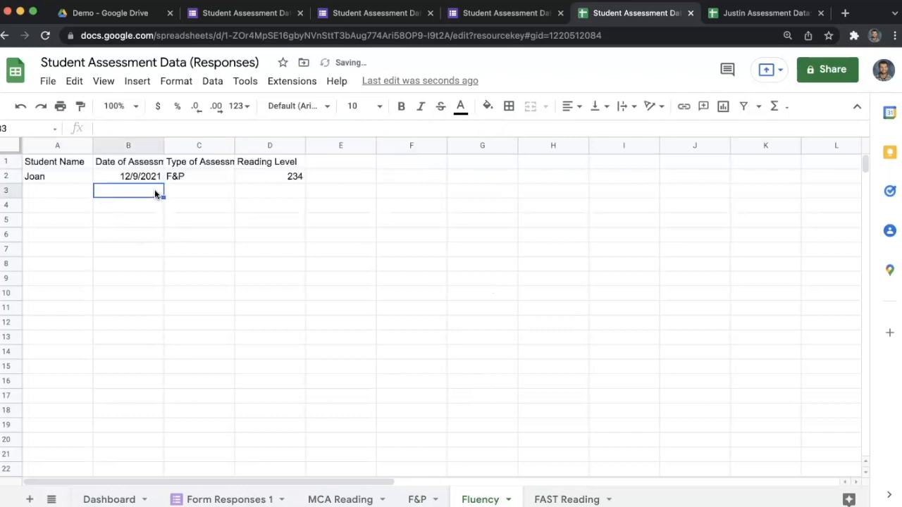
Change the assessment type in the Fluency sheet's query condition to D='Fluency'.
double_click(82, 164)
left_click_drag(311, 161, 294, 161)
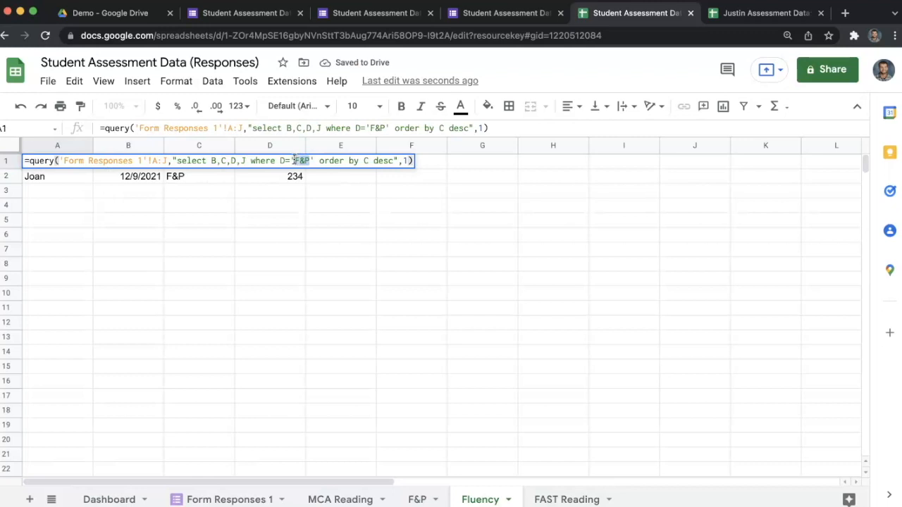
type("Fluency")
key("Return")
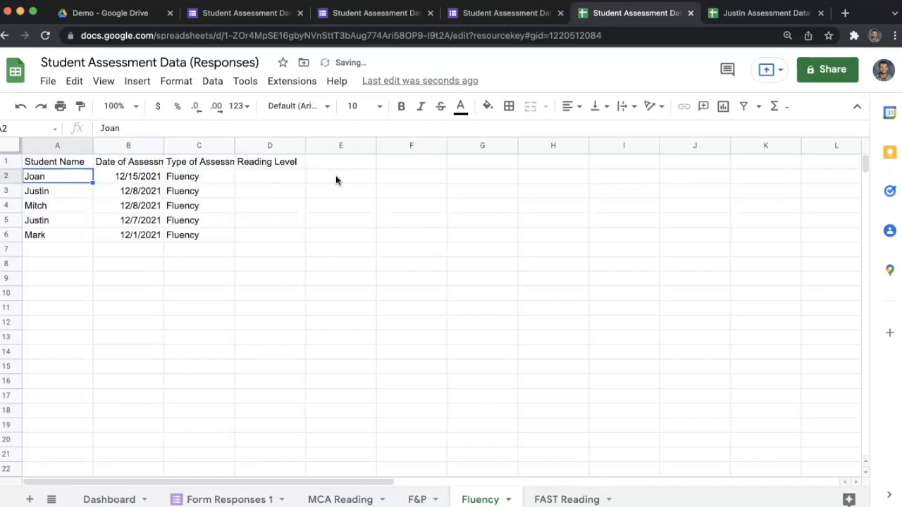
Check the Fluency score and percentile columns in the form responses and set the Fluency query to select B,C,D,E,F.
left_click(185, 498)
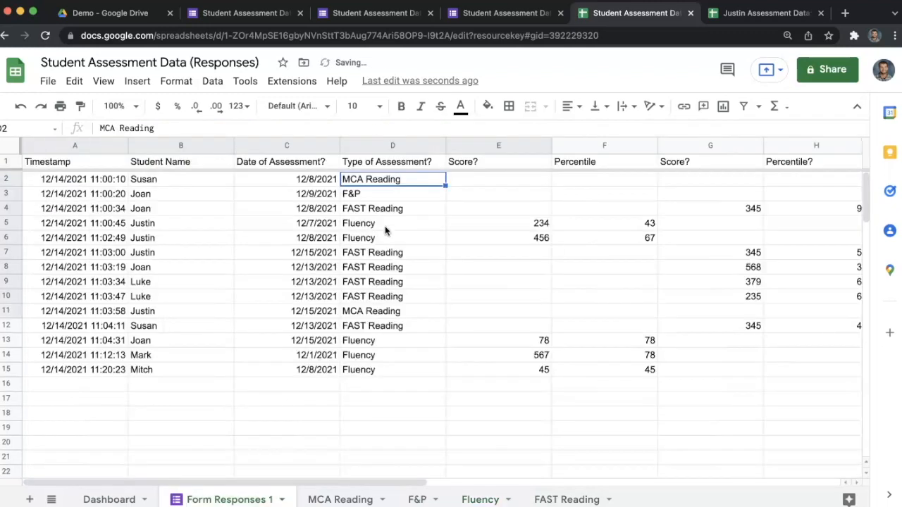
left_click_drag(332, 482, 385, 482)
left_click(416, 500)
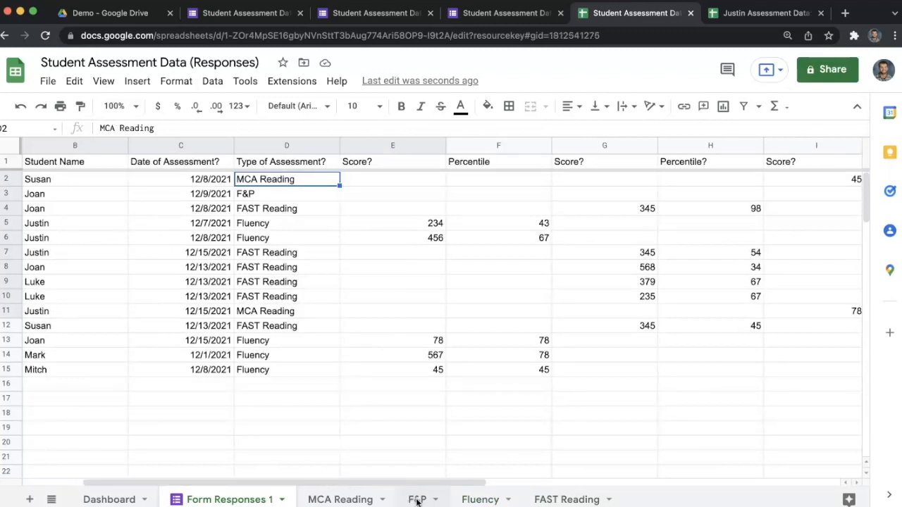
left_click(497, 494)
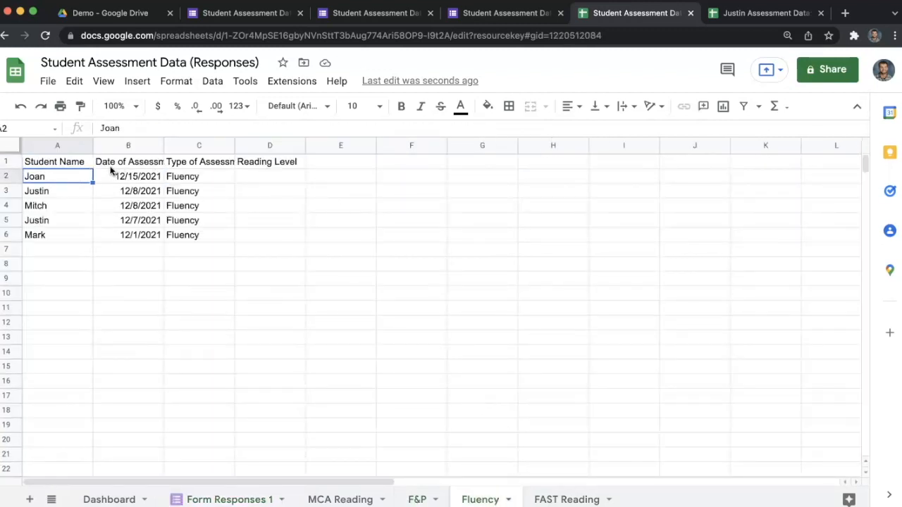
left_click(88, 163)
left_click(308, 131)
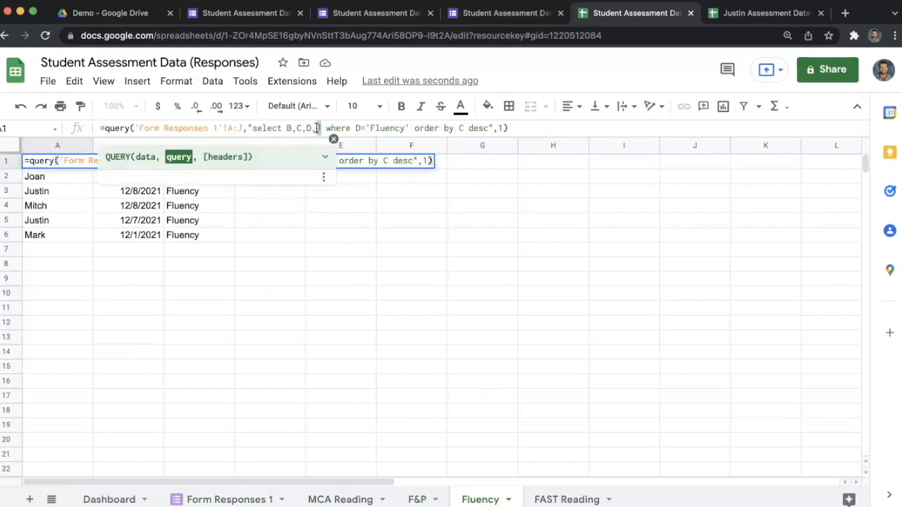
type(",F")
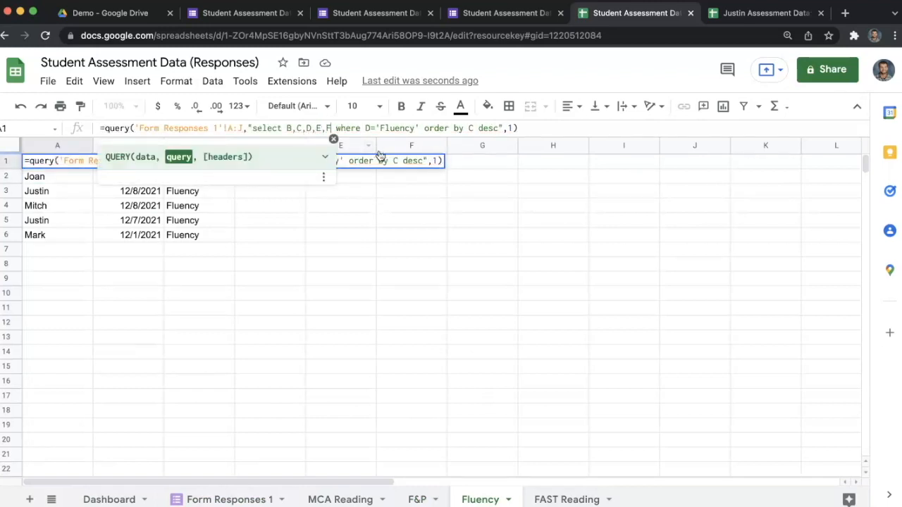
key("Return")
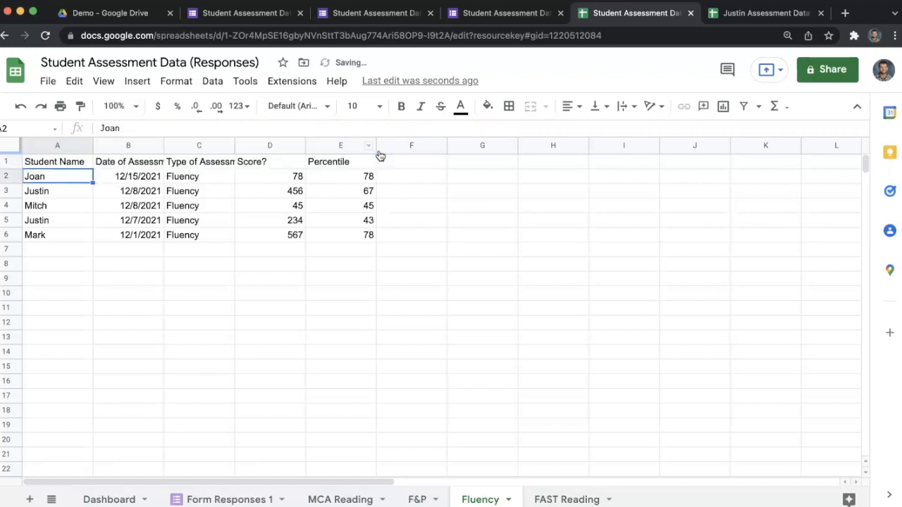
Copy the Fluency sheet's QUERY formula text into cell A1 of the FAST Reading sheet.
left_click(65, 163)
left_click_drag(101, 128, 586, 129)
key("super+c")
left_click(567, 499)
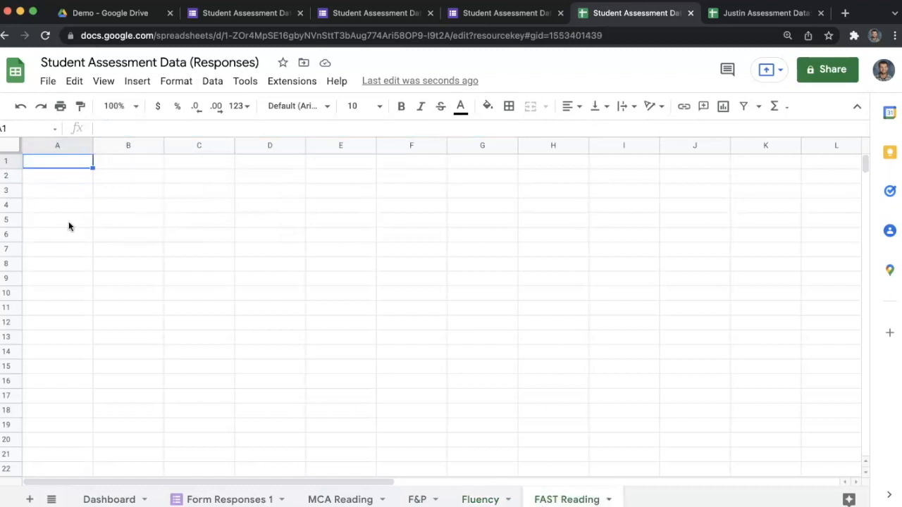
left_click(61, 165)
key("super+v")
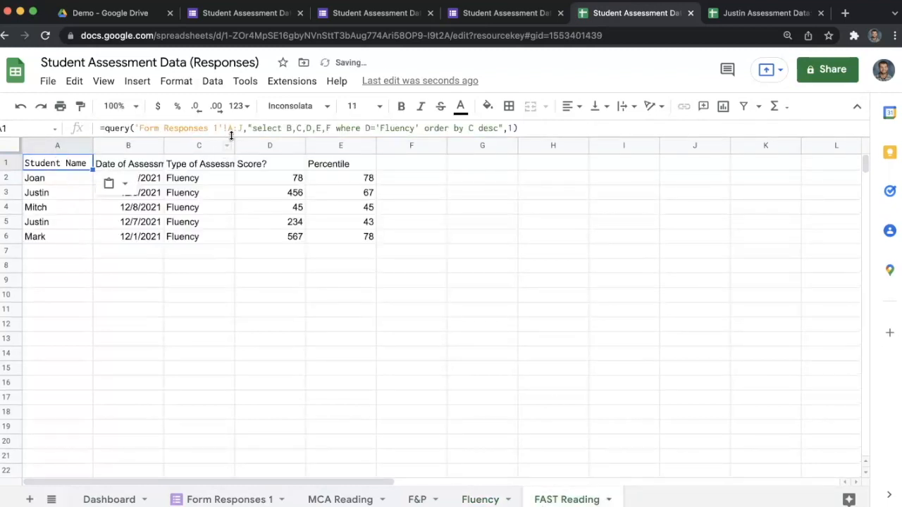
Change the assessment type in the FAST Reading sheet's query condition to D='FAST Reading'.
left_click_drag(377, 129, 415, 129)
type("FAST Reading")
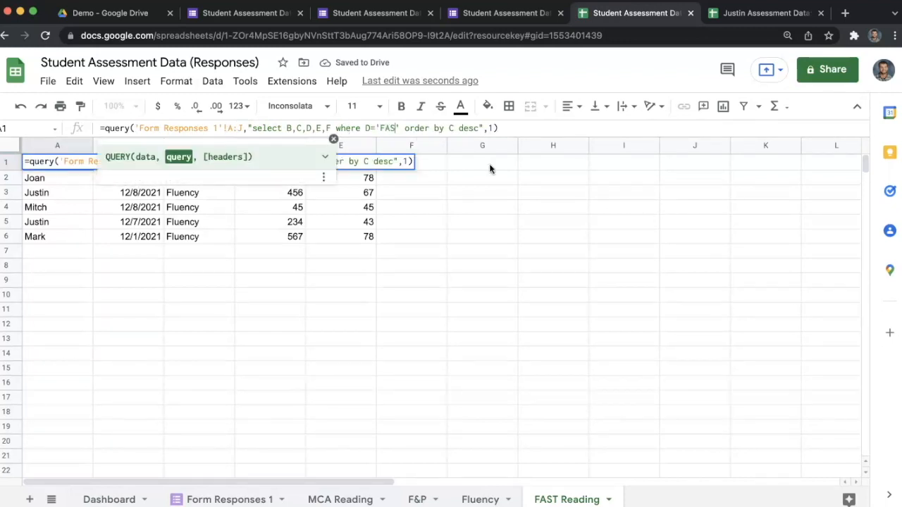
key("Return")
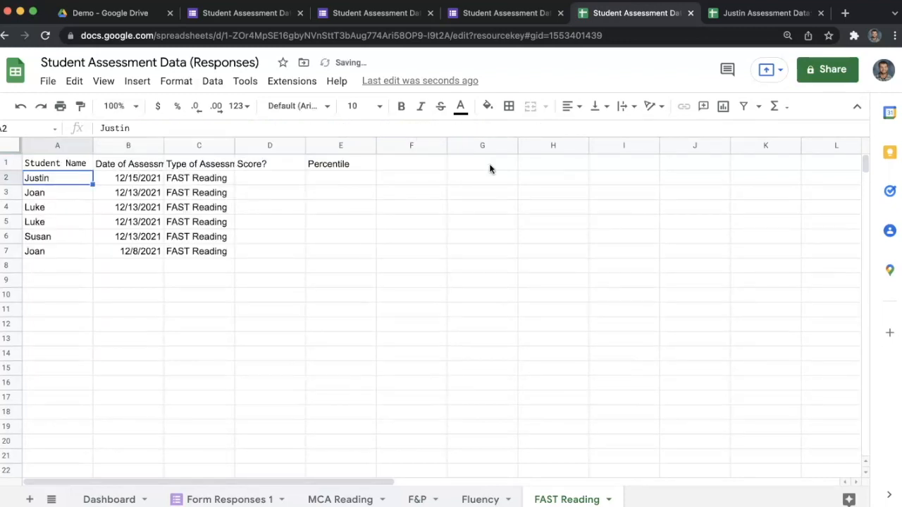
Change the query in cell A1 of the FAST Reading sheet to select columns G,H instead of E,F.
left_click(86, 164)
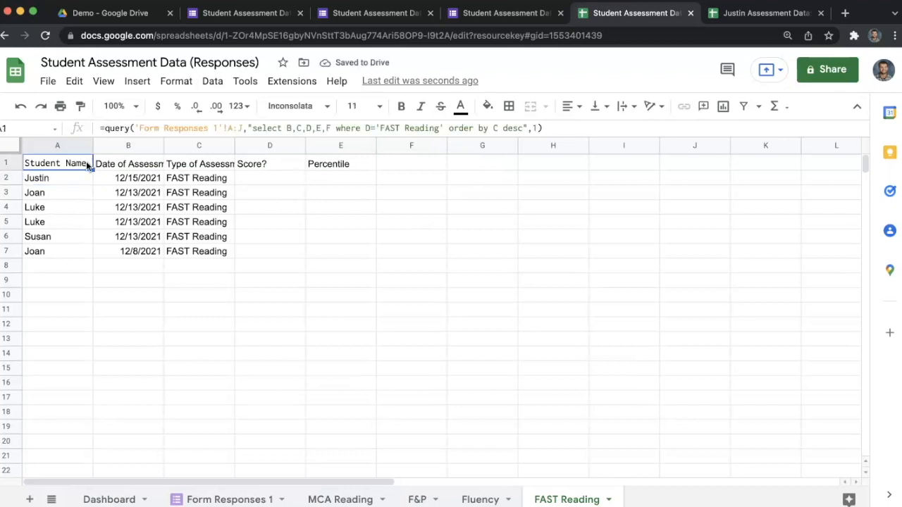
left_click(212, 502)
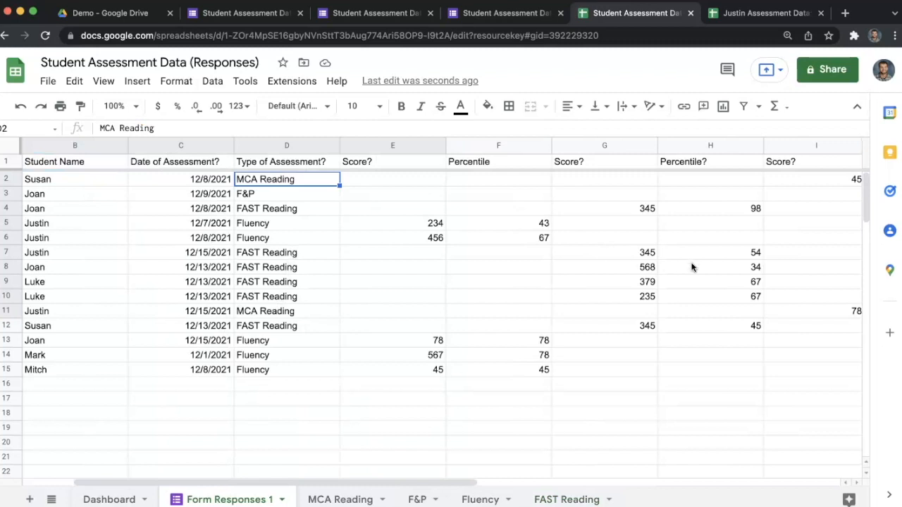
left_click(566, 499)
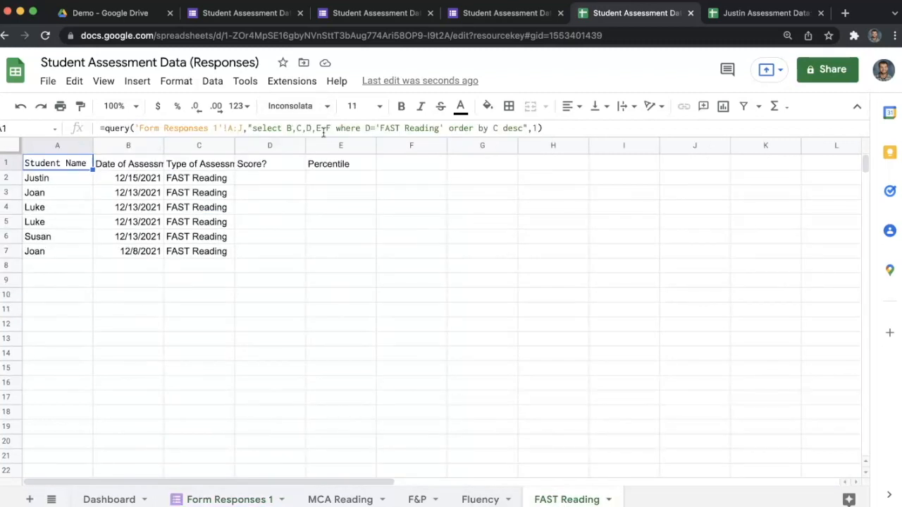
left_click_drag(315, 128, 331, 129)
type("G,H")
key("Return")
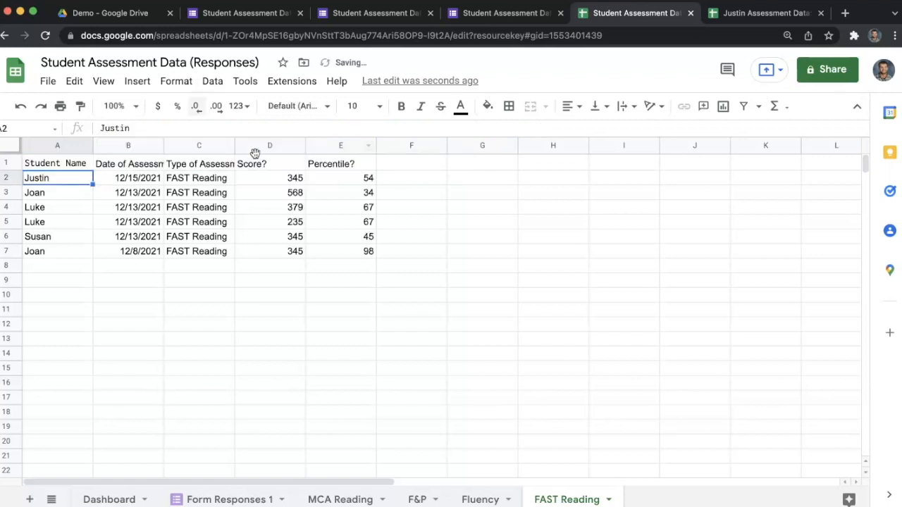
left_click(420, 499)
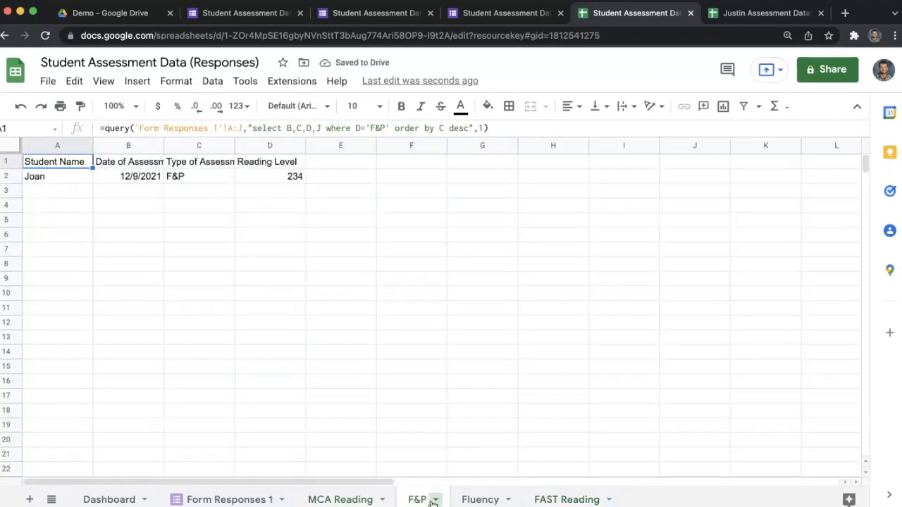
left_click(480, 499)
left_click(567, 500)
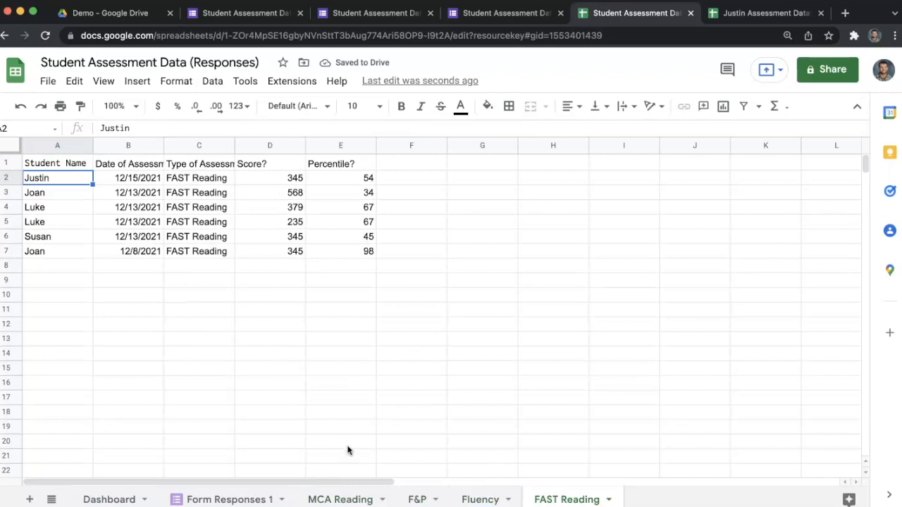
Protect the MCA Reading sheet so that a warning is shown when it is edited.
right_click(346, 496)
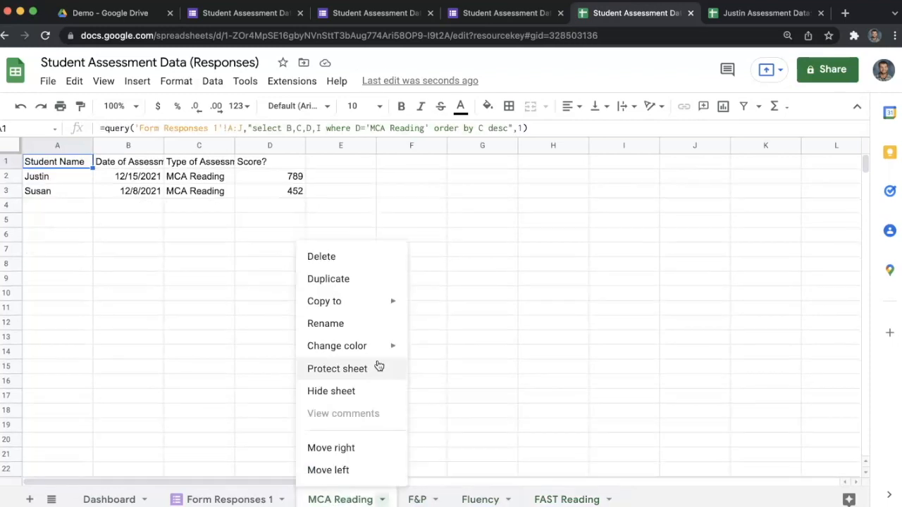
left_click(352, 369)
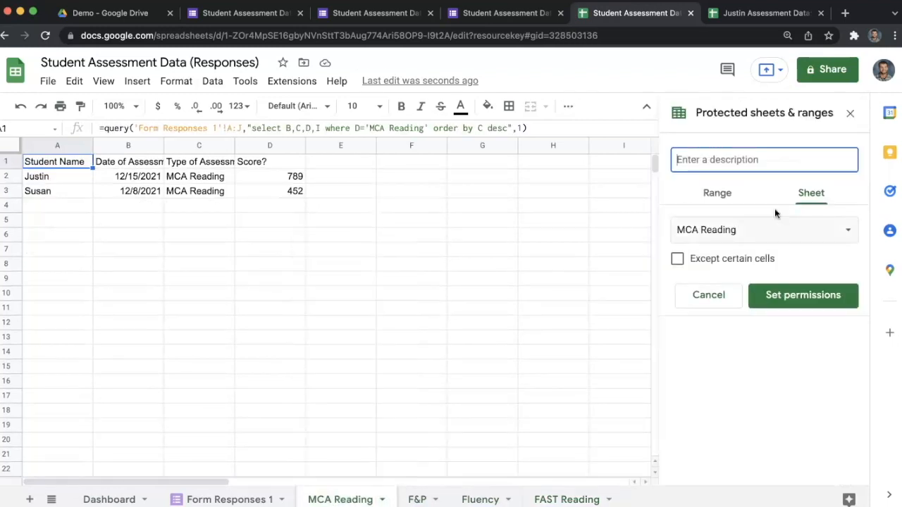
left_click(804, 295)
left_click(444, 238)
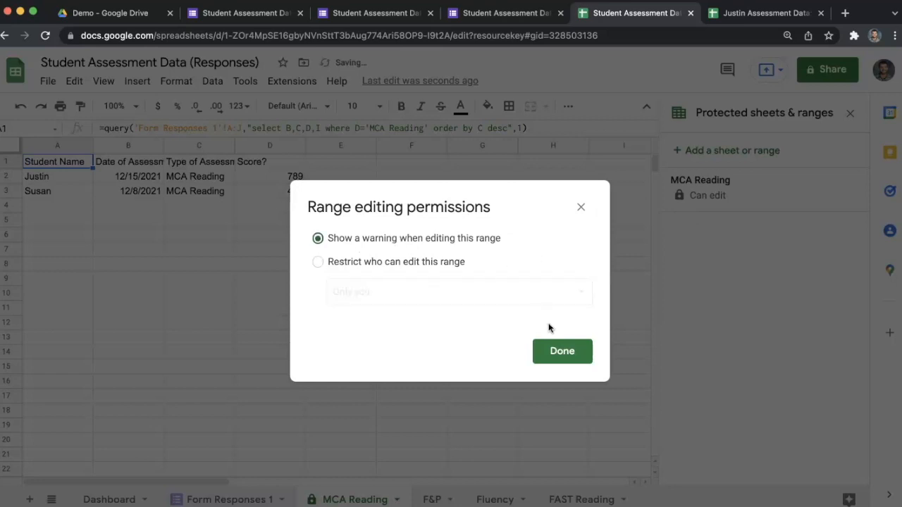
left_click(561, 351)
Protect the F&P sheet with the option to show a warning when editing.
right_click(431, 498)
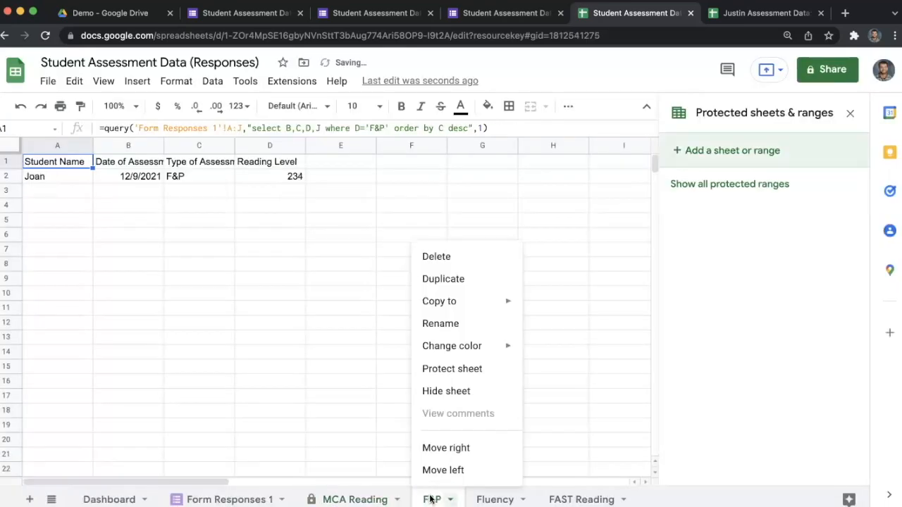
left_click(452, 369)
left_click(811, 291)
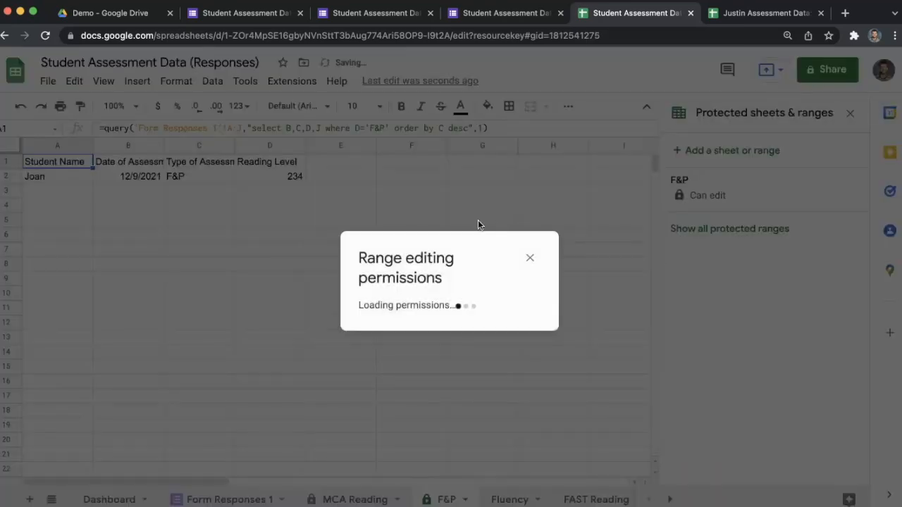
left_click(369, 238)
left_click(557, 350)
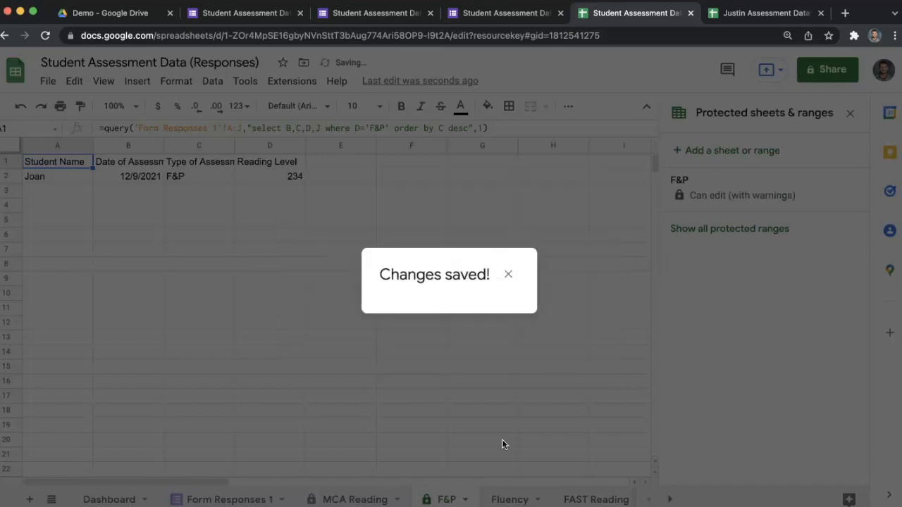
Protect the Fluency sheet, choosing to show a warning when editing this range.
right_click(513, 497)
left_click(527, 368)
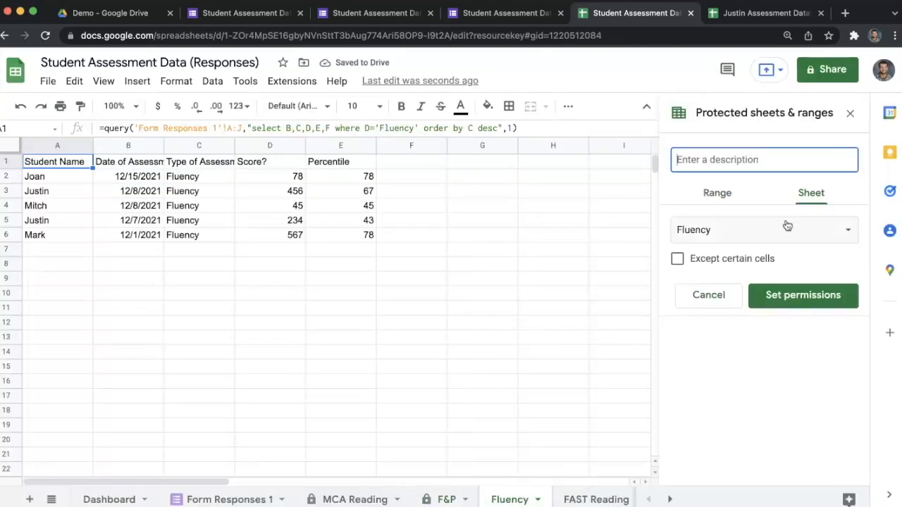
left_click(797, 298)
left_click(397, 237)
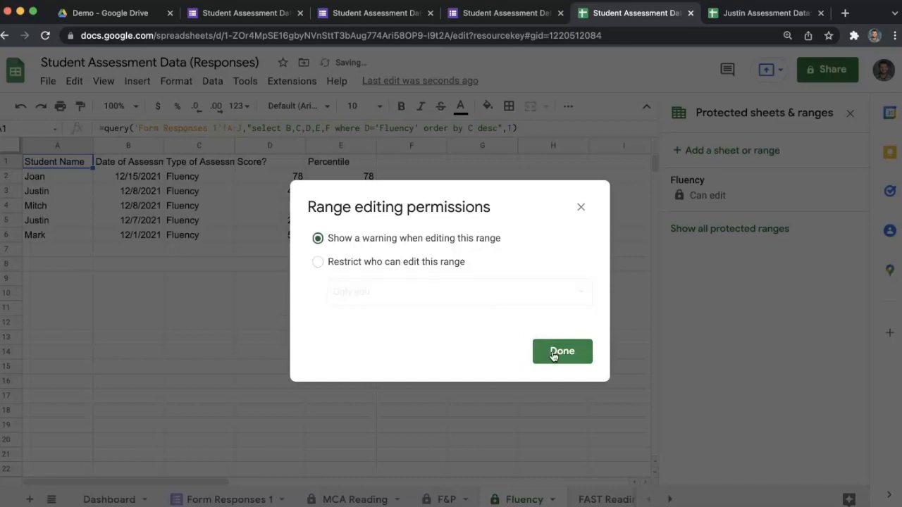
left_click(554, 352)
Protect the FAST Reading sheet with an edit warning and close the protection settings.
left_click(588, 497)
right_click(588, 498)
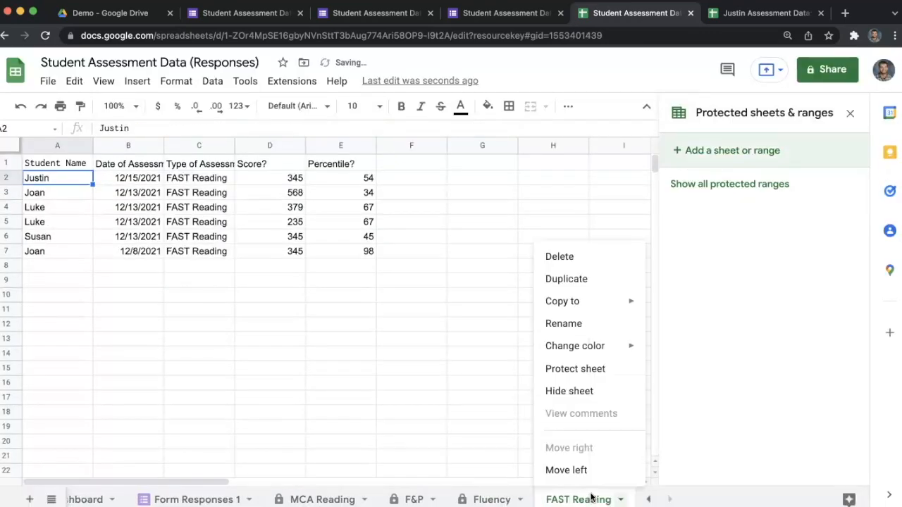
left_click(602, 369)
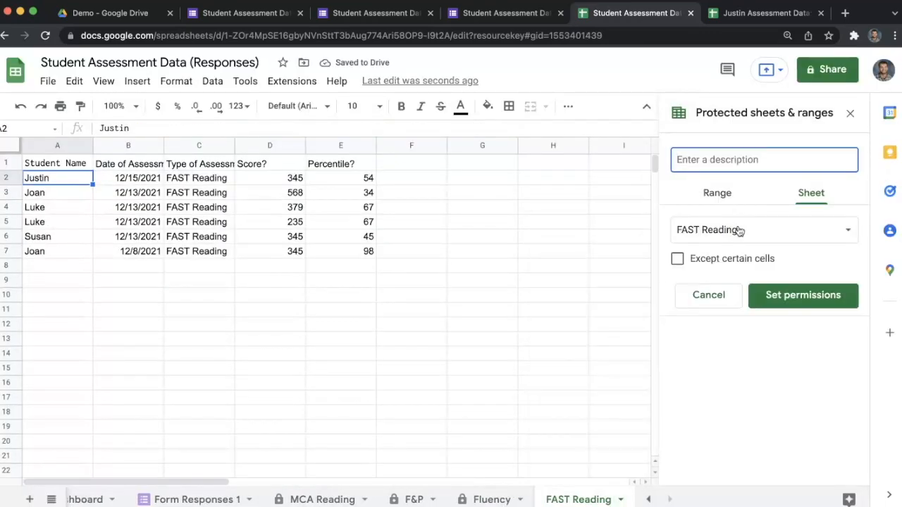
left_click(800, 306)
left_click(342, 238)
left_click(568, 354)
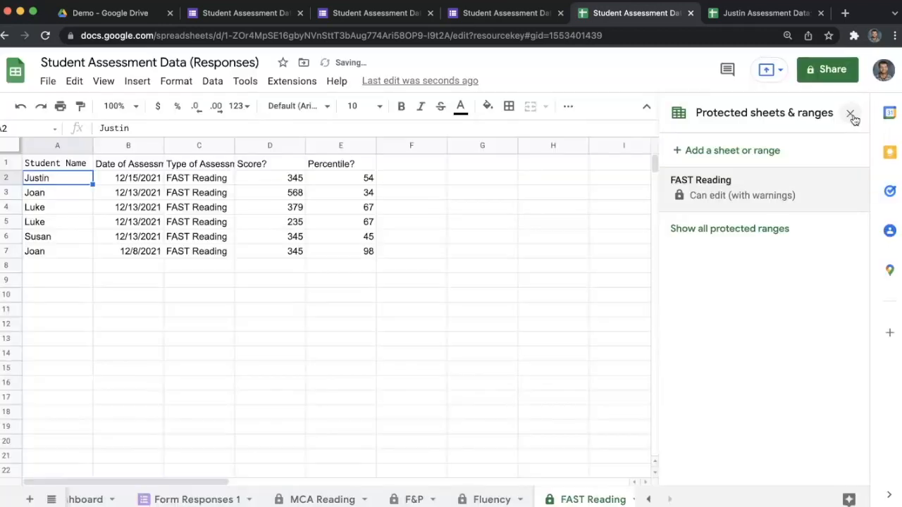
left_click(850, 113)
Compare the MCA Reading data and the Form Responses 1 data with the empty score tables on the Dashboard sheet.
left_click(290, 500)
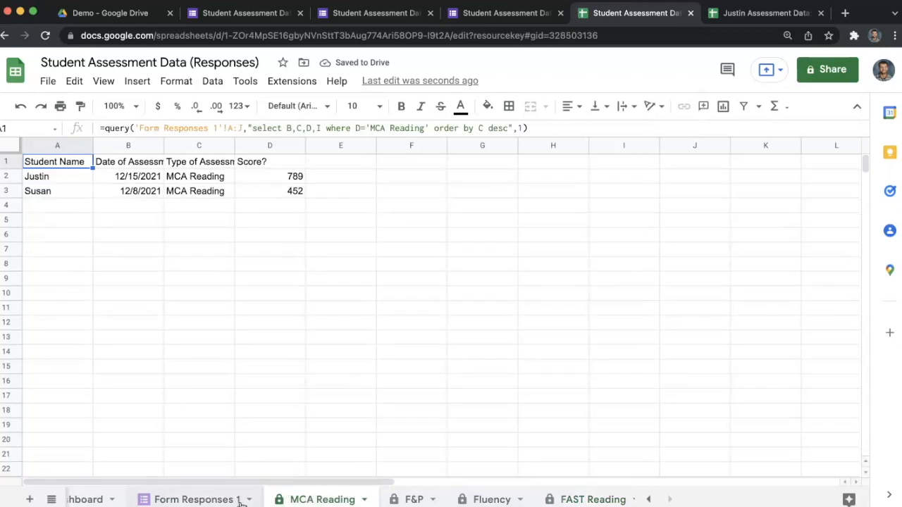
left_click(238, 502)
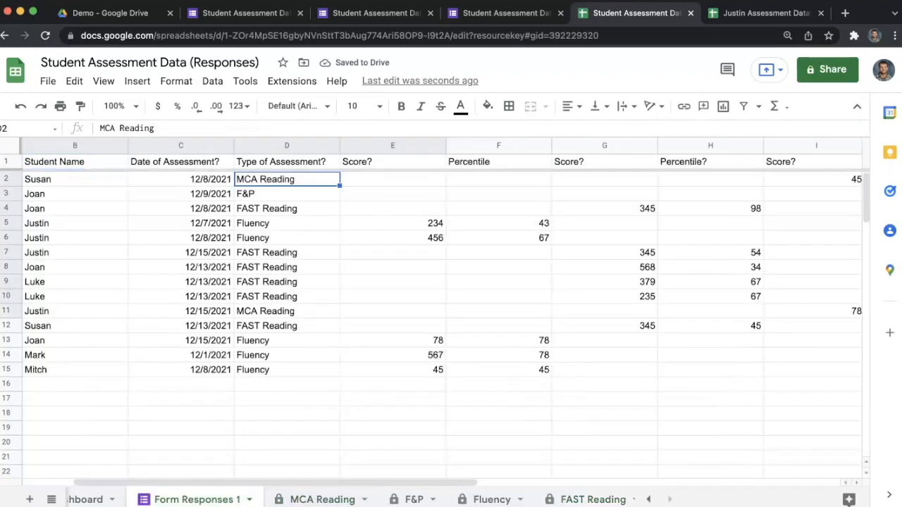
left_click(110, 501)
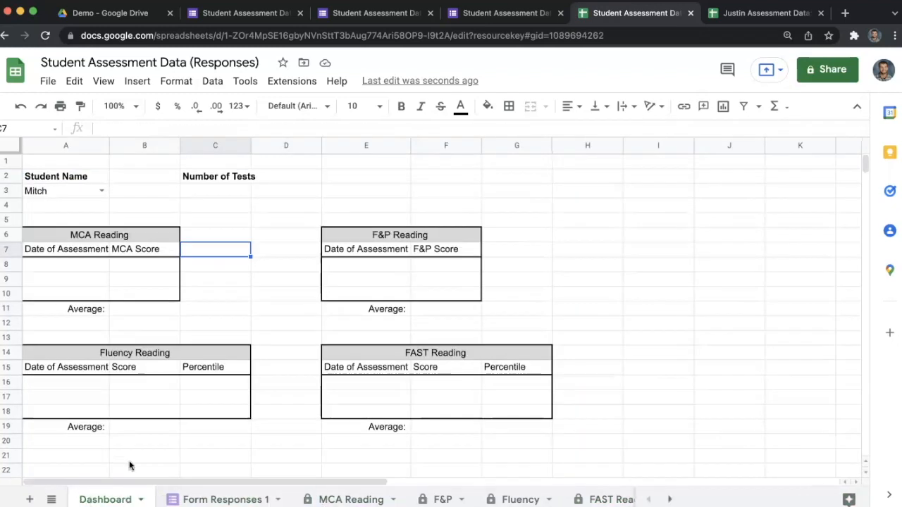
left_click(190, 499)
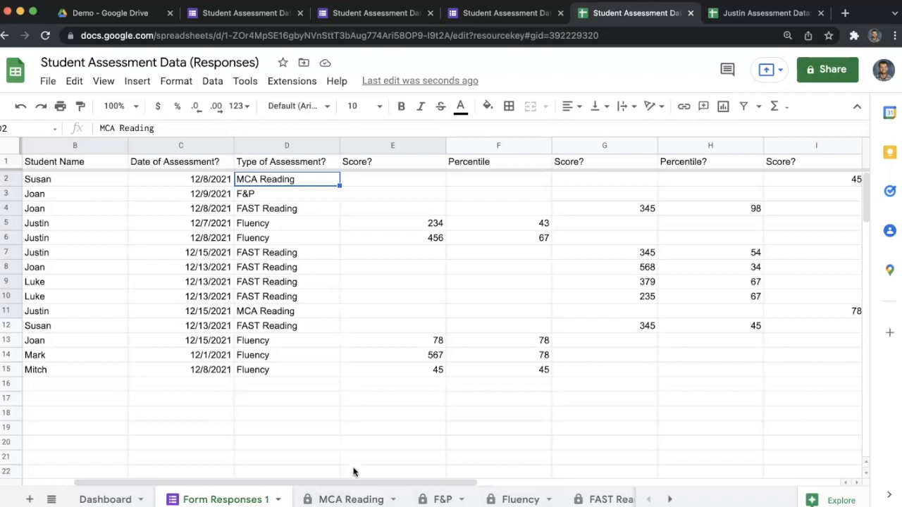
left_click(113, 497)
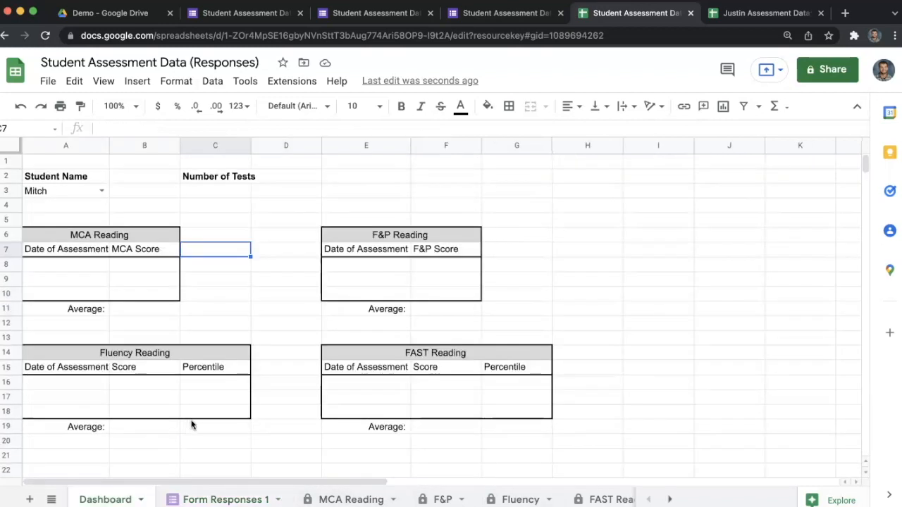
left_click(356, 494)
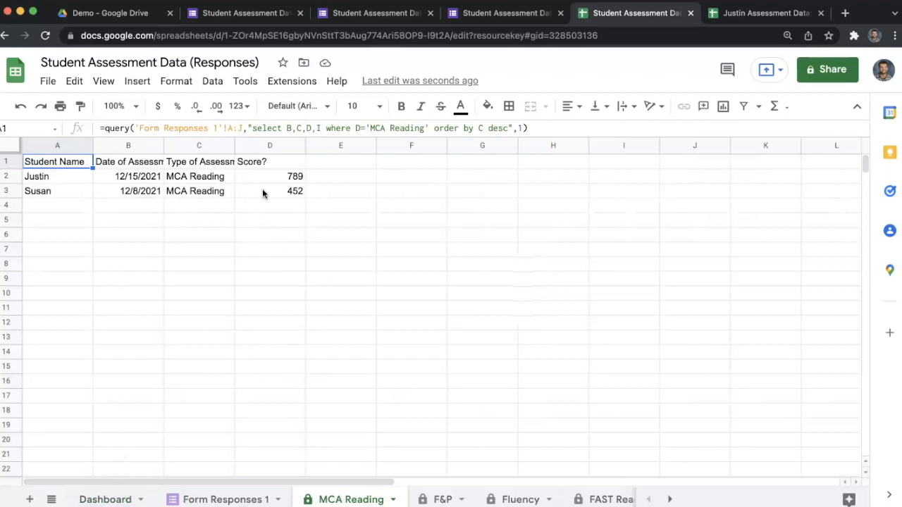
left_click(92, 496)
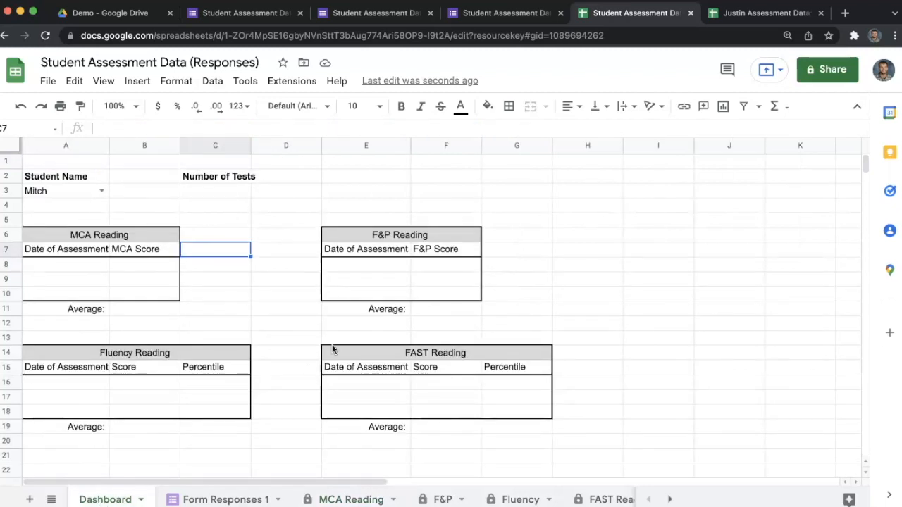
left_click(226, 499)
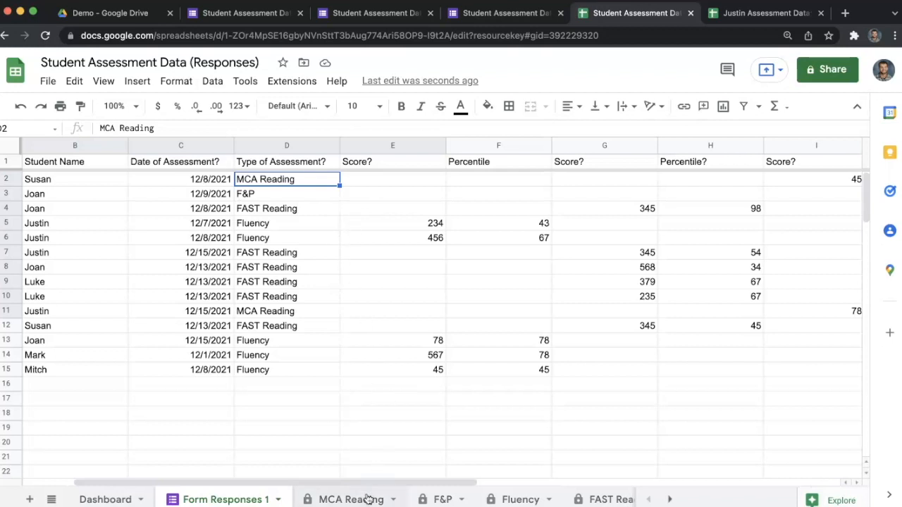
Start a query formula in Dashboard cell A8 that uses 'MCA Reading'!A:D as its data range.
left_click(121, 499)
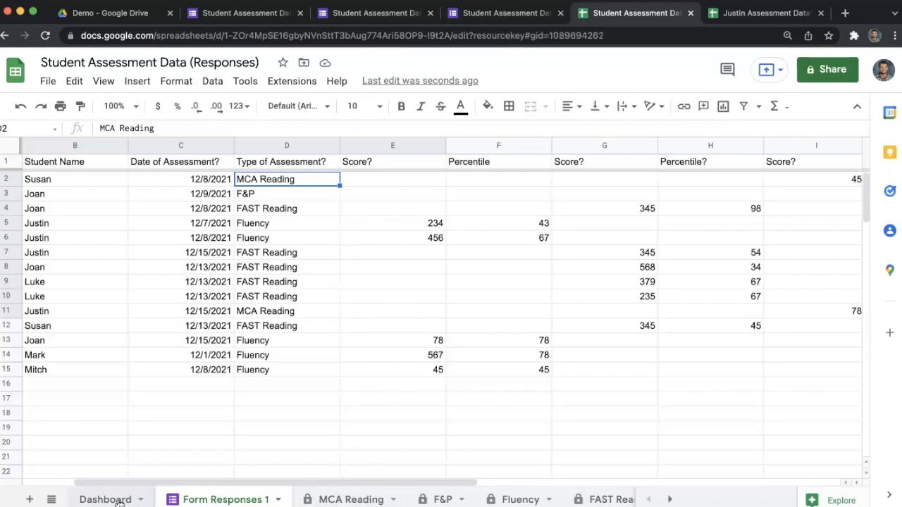
double_click(85, 265)
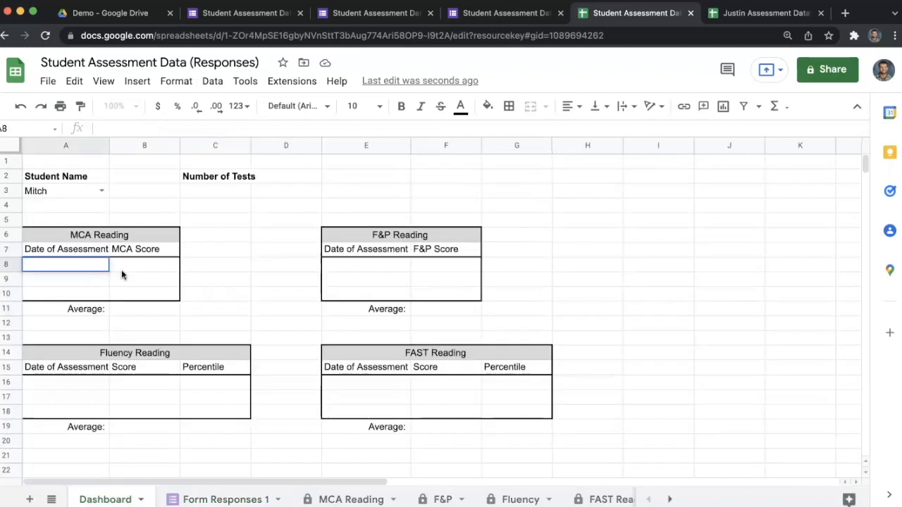
type("=qu")
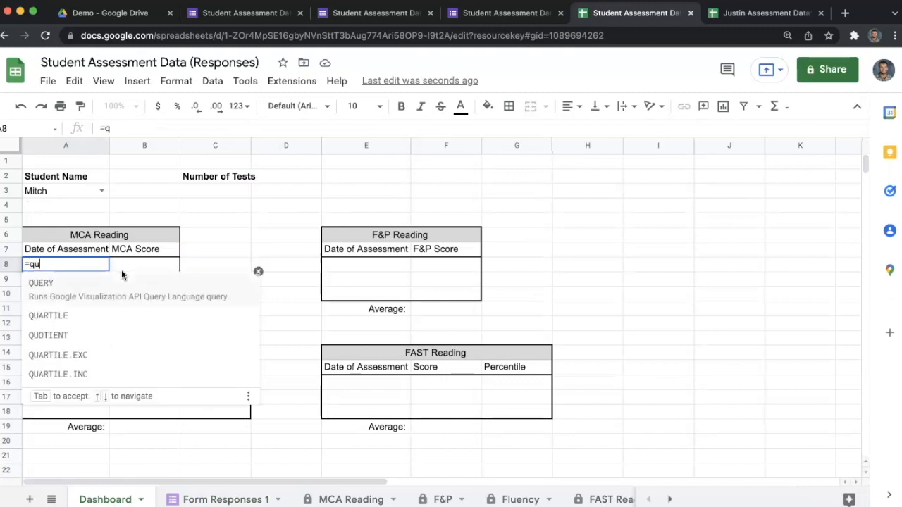
type("ery(")
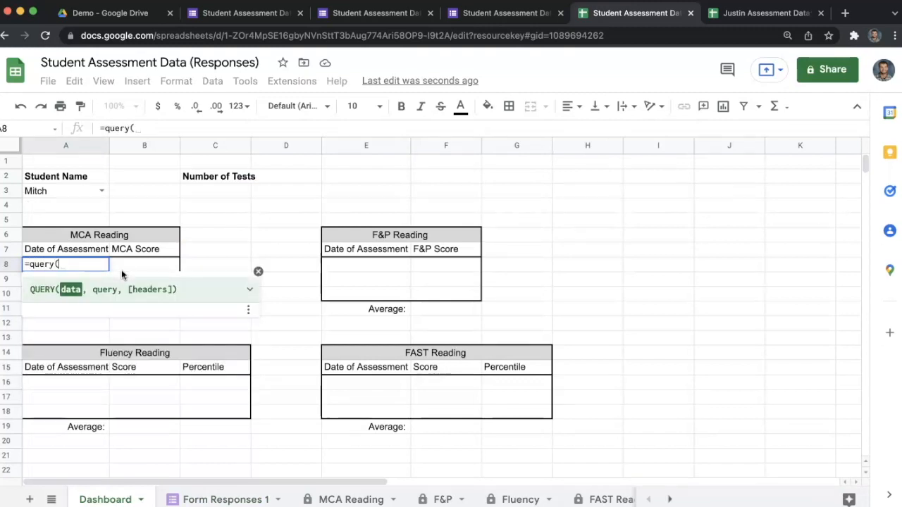
left_click(338, 499)
left_click_drag(49, 163, 288, 204)
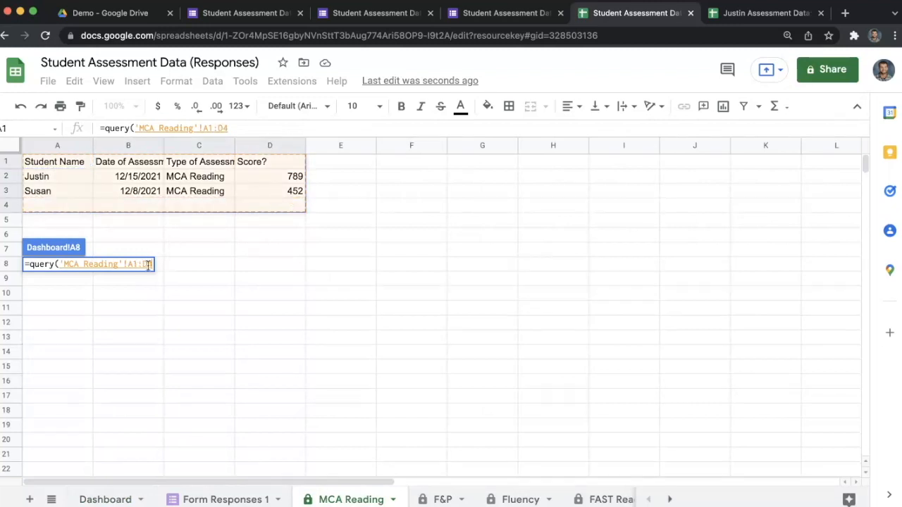
key("BackSpace")
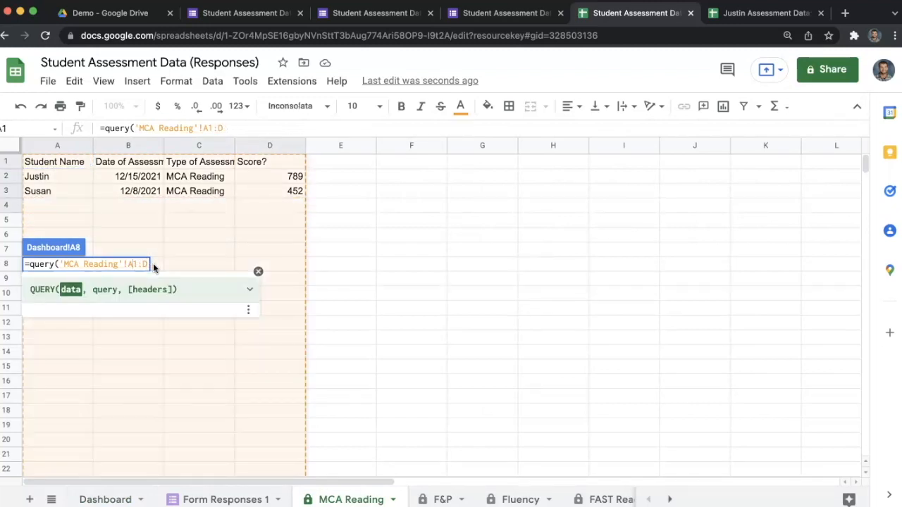
key("BackSpace")
Complete the A8 query string so it selects B,D where A matches the student name in Dashboard cell A3.
type(",\"select ")
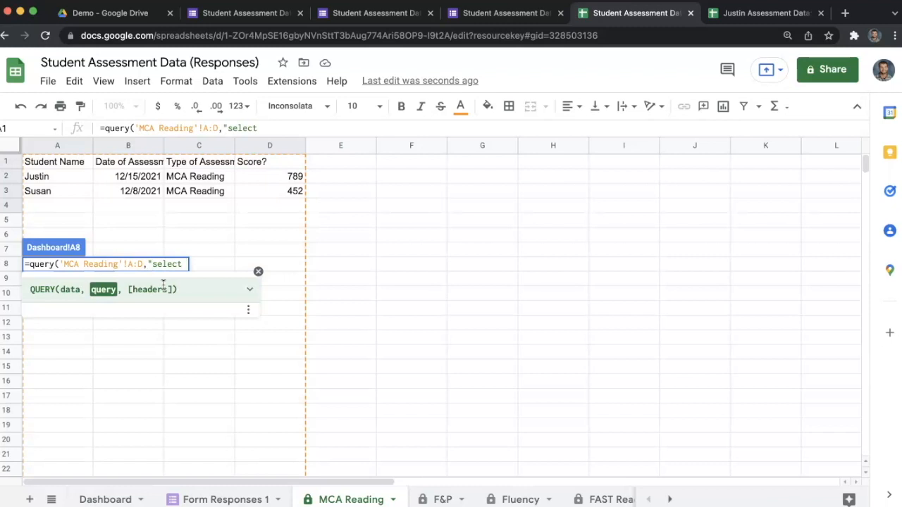
type("B,D where ")
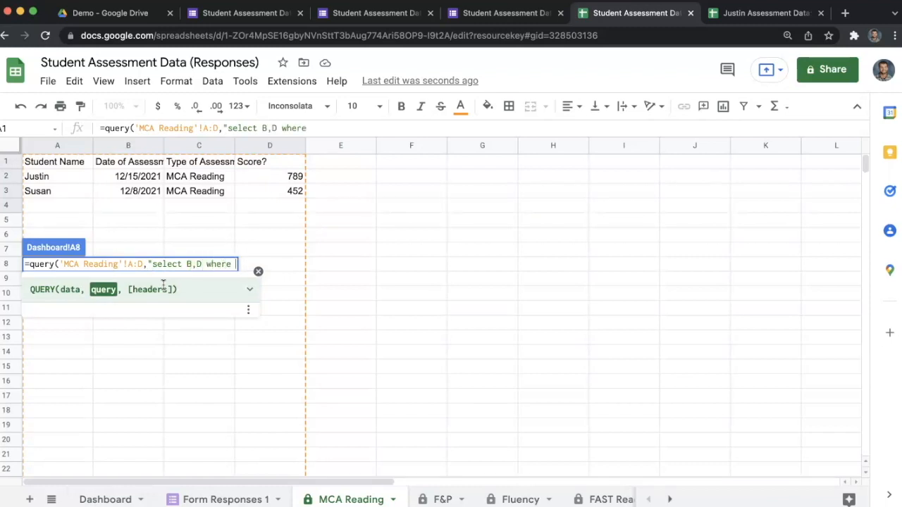
type("A")
type("='\"&&\"'")
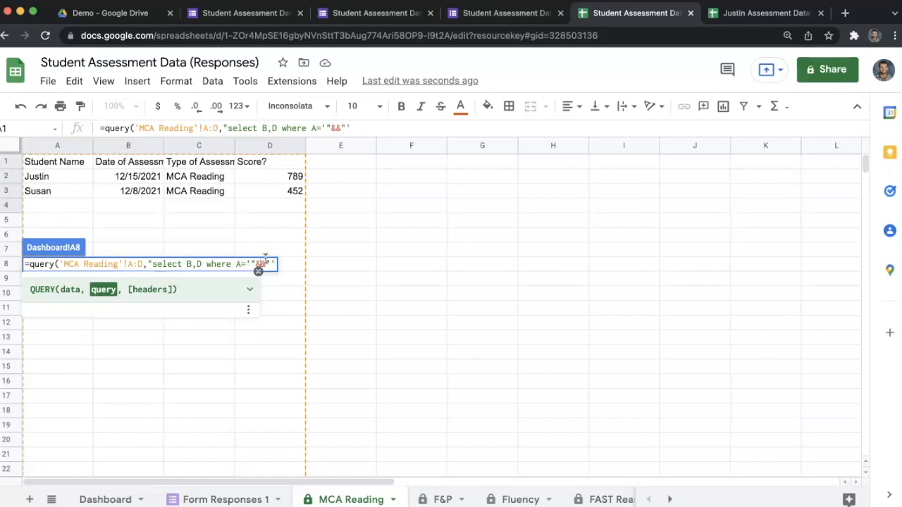
left_click(127, 498)
double_click(77, 266)
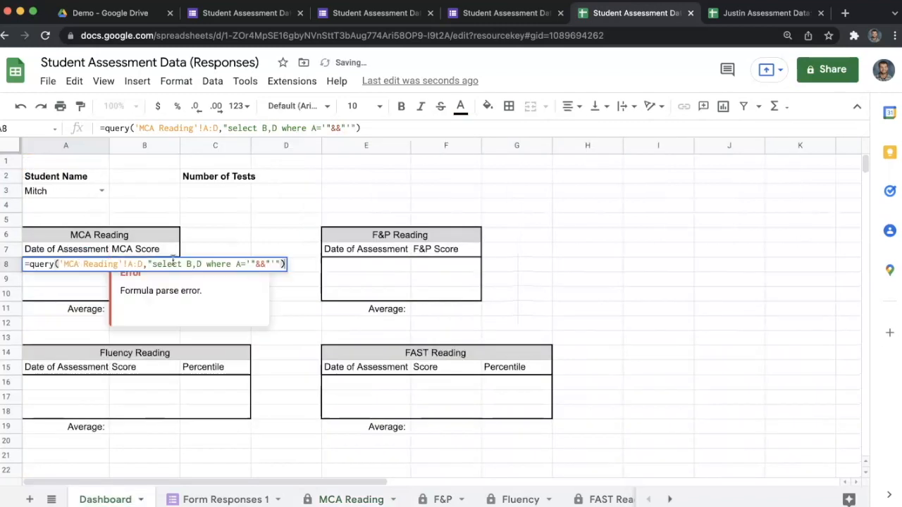
left_click(261, 266)
type("A3")
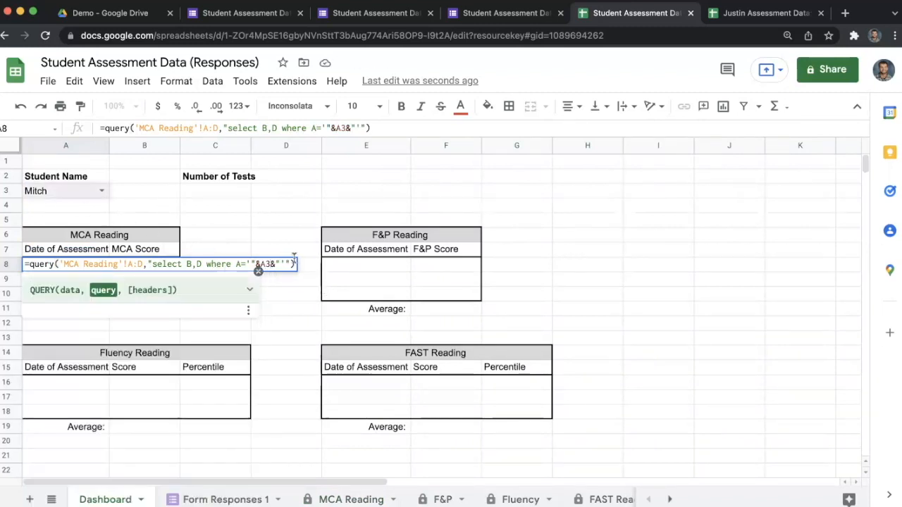
Append a limit 3 clause to the query string in A8.
type(" ord")
key("BackSpace")
key("BackSpace")
key("BackSpace")
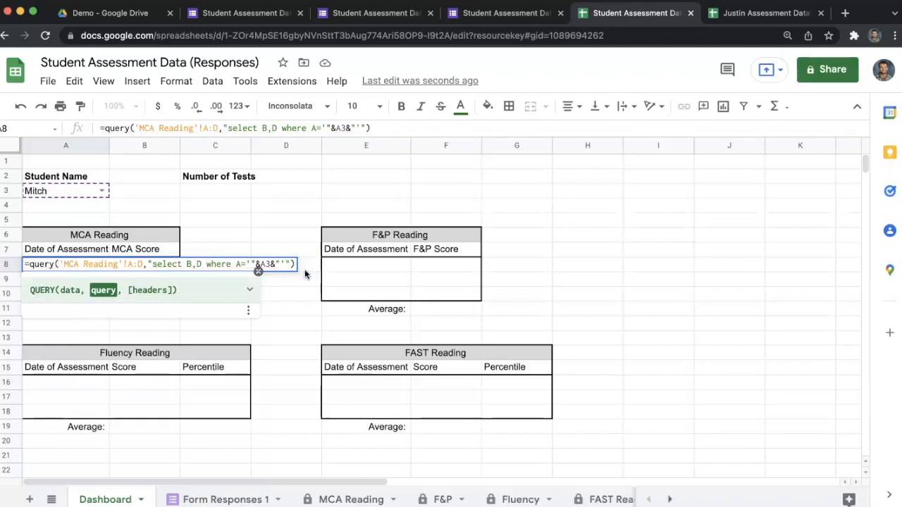
type("limi")
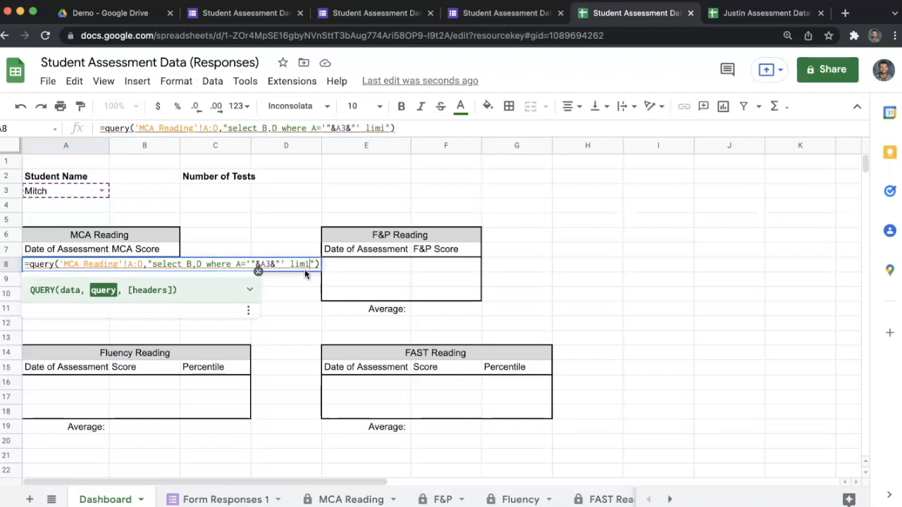
type("t 3")
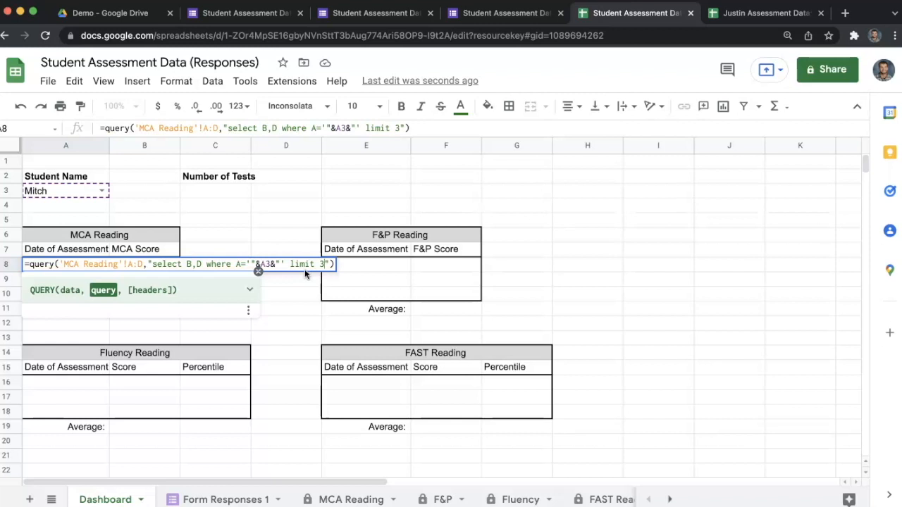
Replace the fixed limit in the A8 query with '"&C3&"' and set the headers argument to 1.
left_click_drag(327, 265, 303, 265)
left_click(328, 264)
left_click_drag(319, 265, 330, 265)
type("'\"\"")
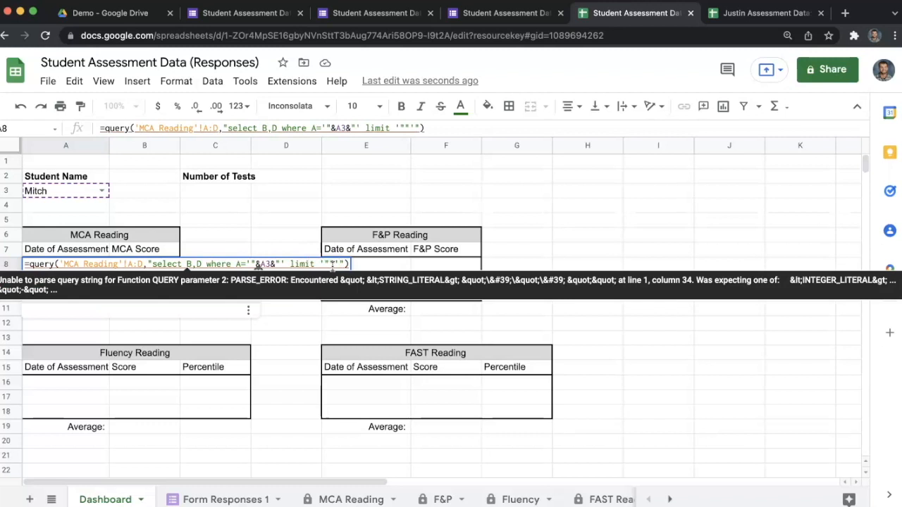
type("&&")
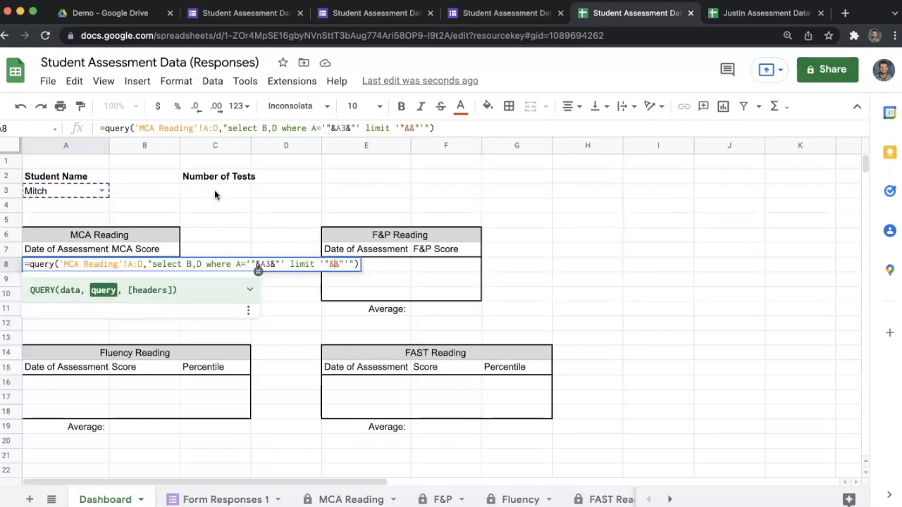
type("C3")
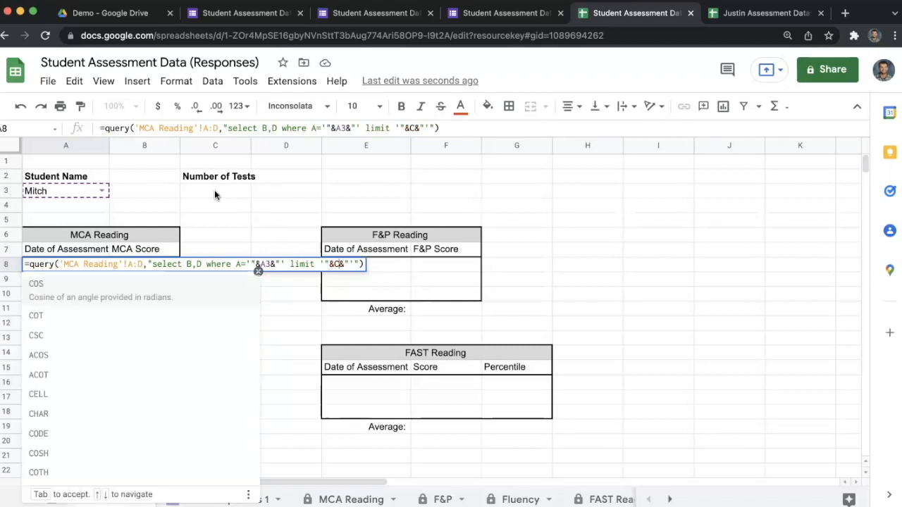
left_click(364, 264)
type(",1")
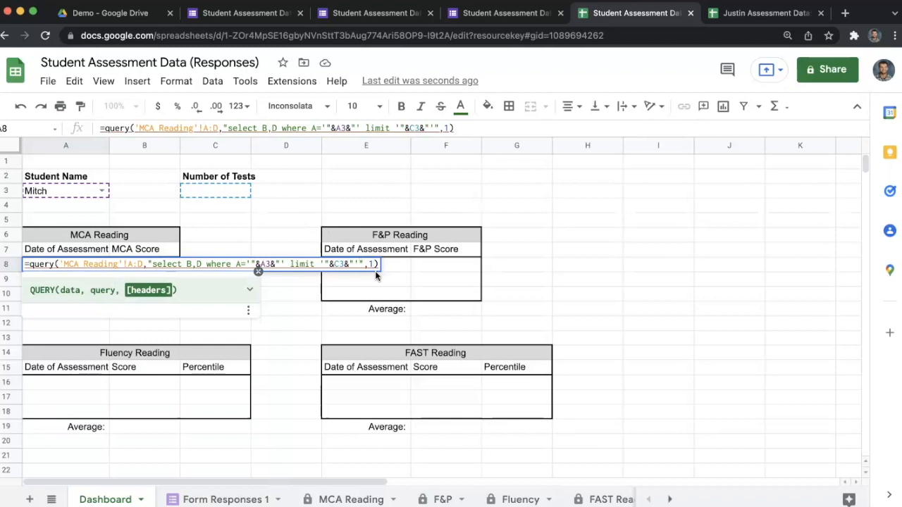
Try to correct the quotation marks around the C3 reference in the limit clause and commit the A8 formula.
left_click(326, 264)
key("BackSpace")
key("BackSpace")
key("BackSpace")
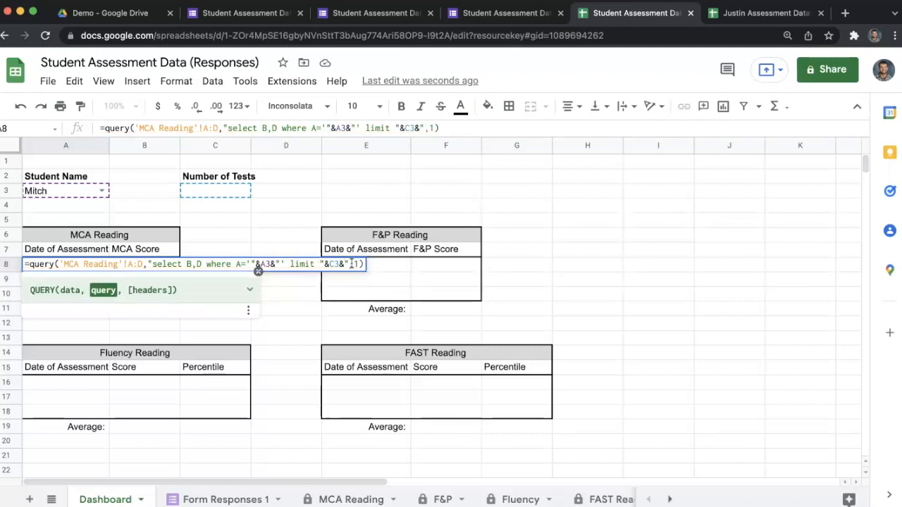
type("'")
key("Return")
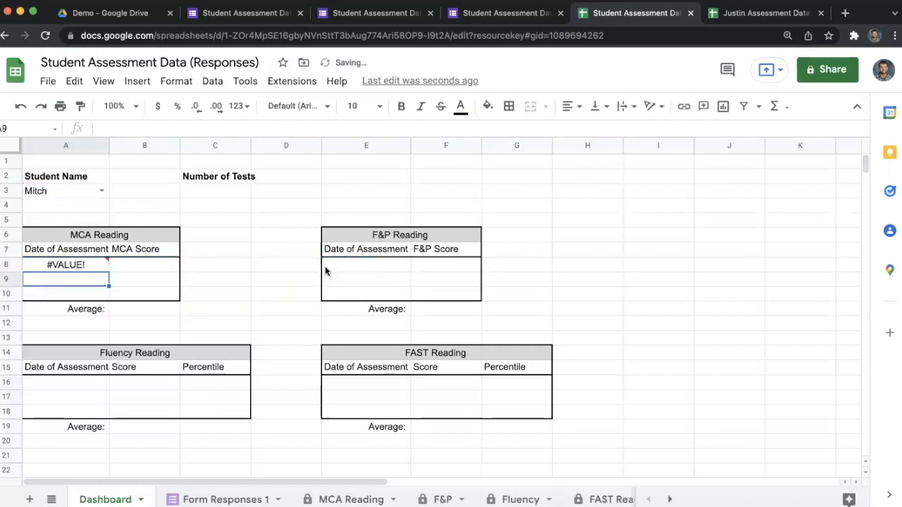
Try wrapping &C3& in single quotes in the A8 formula's limit clause.
double_click(92, 264)
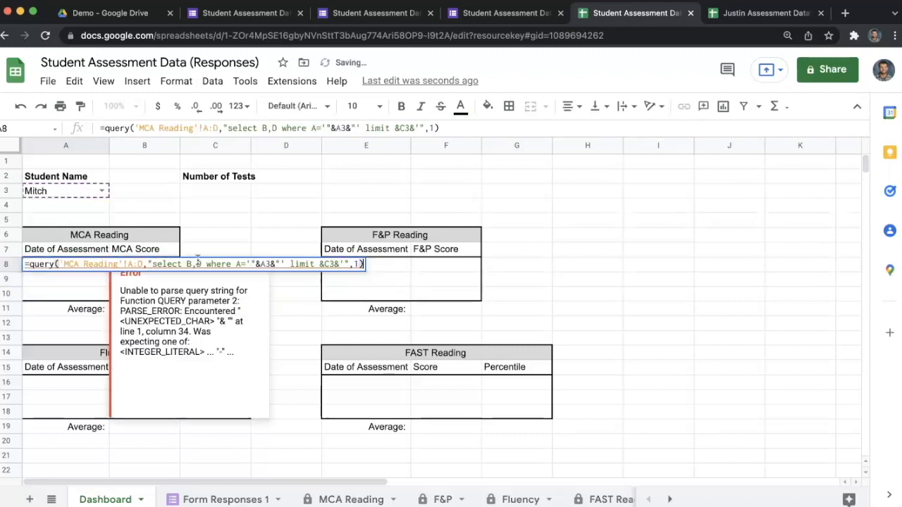
left_click(322, 265)
type("'")
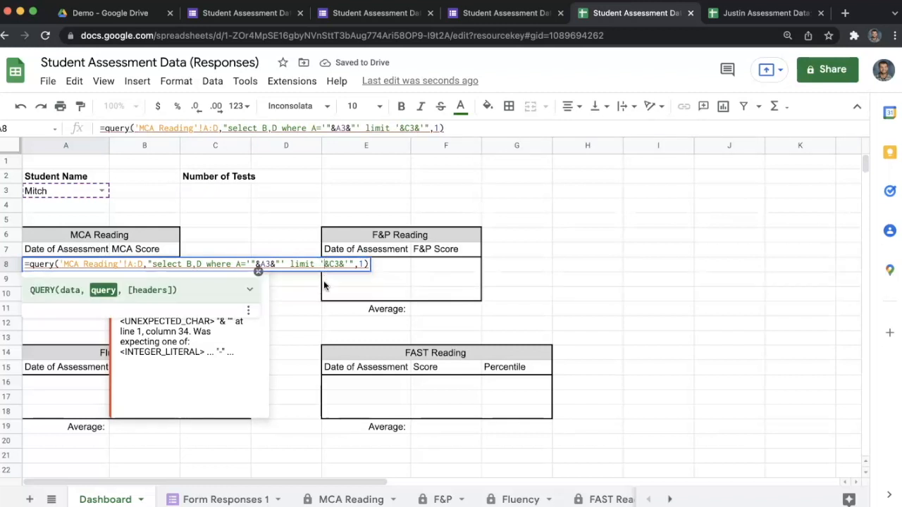
key("Right")
key("Right")
key("Right")
key("Right")
key("Right")
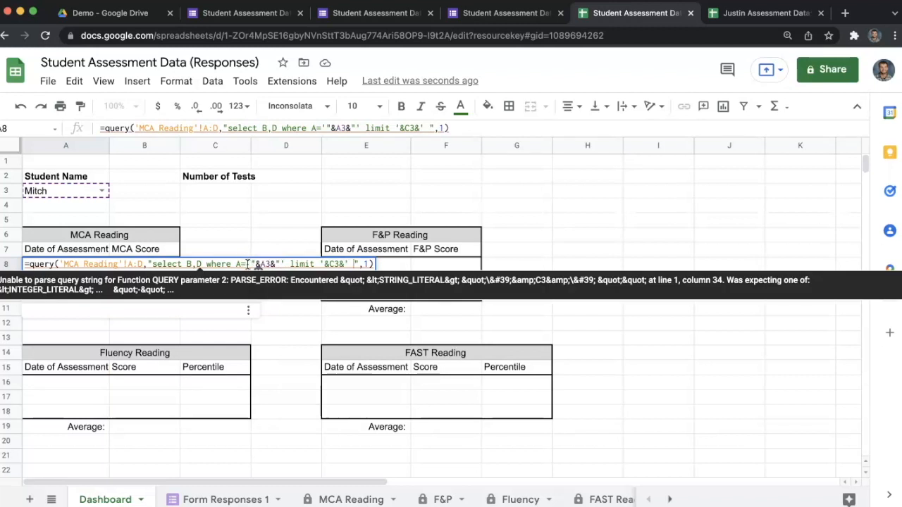
Change the A8 limit clause to limit "&C3&" " with double quotes, commit the formula and inspect its result.
left_click(324, 265)
key("BackSpace")
type("\"")
left_click_drag(343, 265, 351, 265)
type("\"")
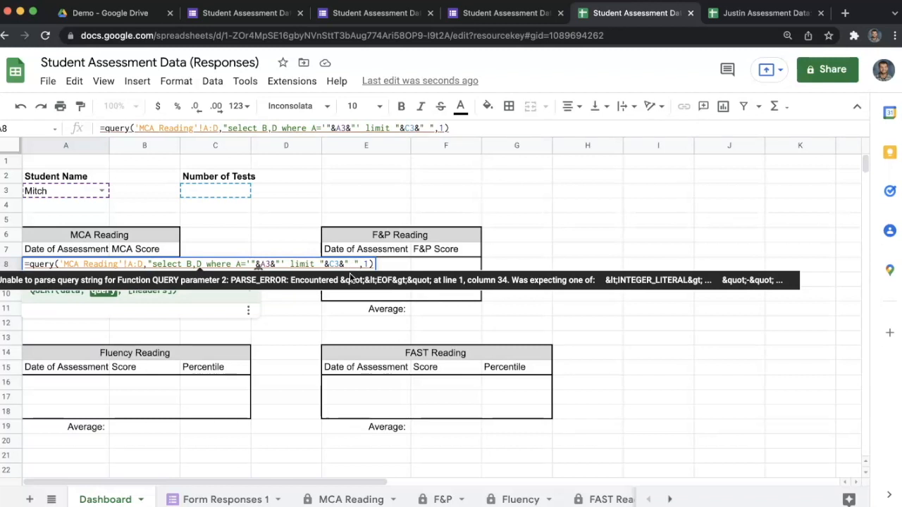
key("Return")
left_click(104, 262)
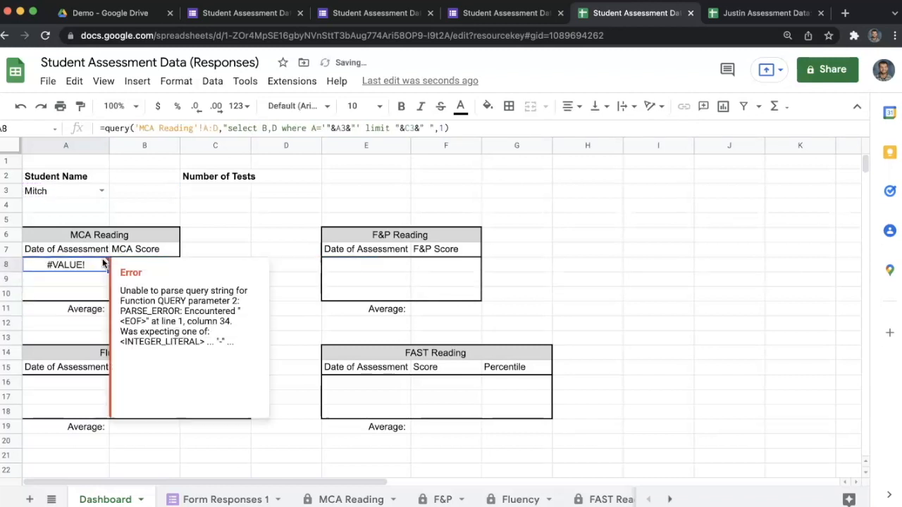
Check which students have MCA Reading records and choose the third listed student in Dashboard cell A3.
left_click(236, 236)
left_click(246, 265)
left_click(102, 190)
left_click(82, 210)
left_click(344, 496)
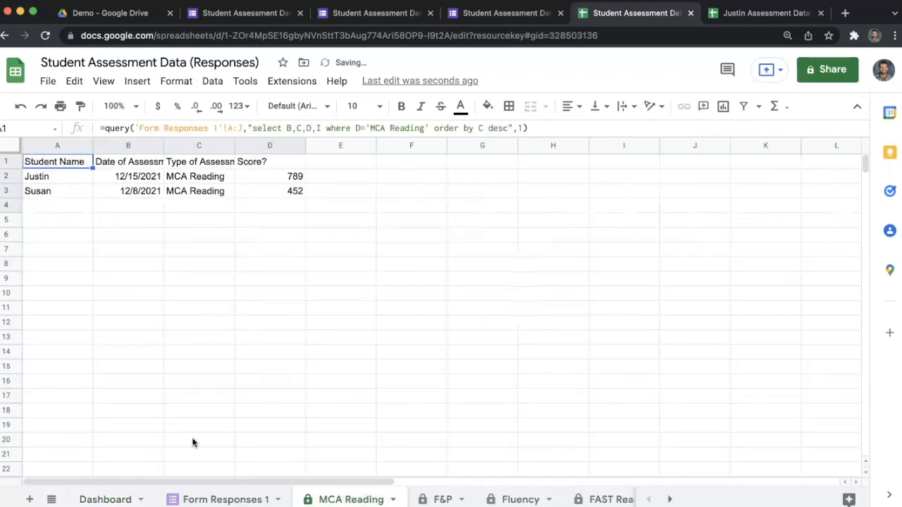
left_click(83, 495)
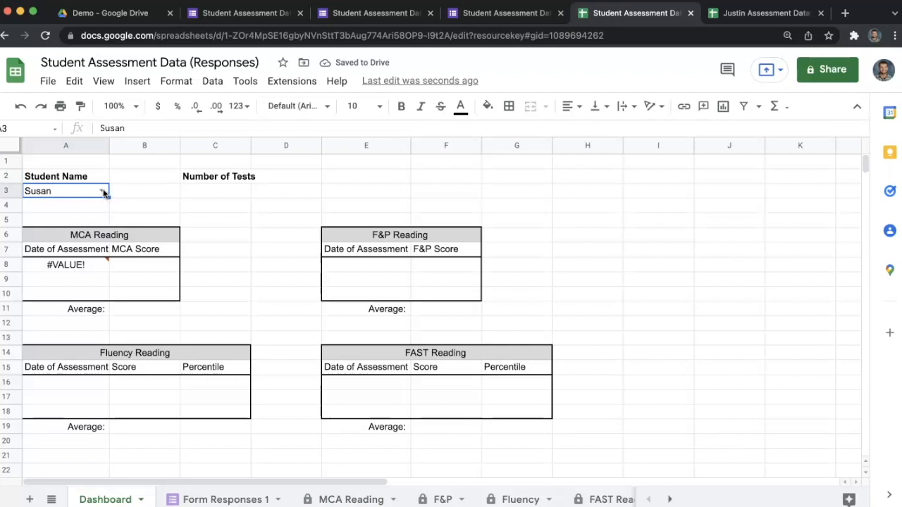
left_click(102, 190)
left_click(70, 245)
Check the C3 reference in the A8 formula and enter 3 as the Number of Tests in C3.
double_click(82, 266)
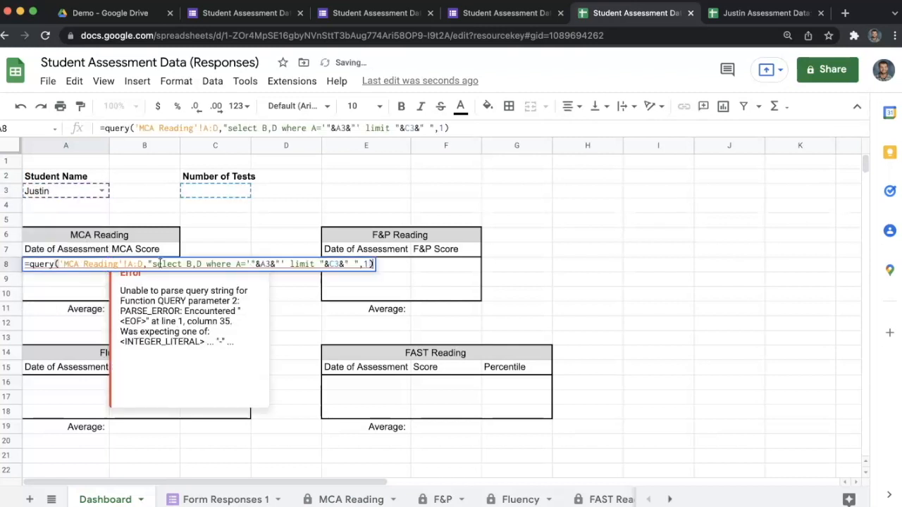
double_click(334, 265)
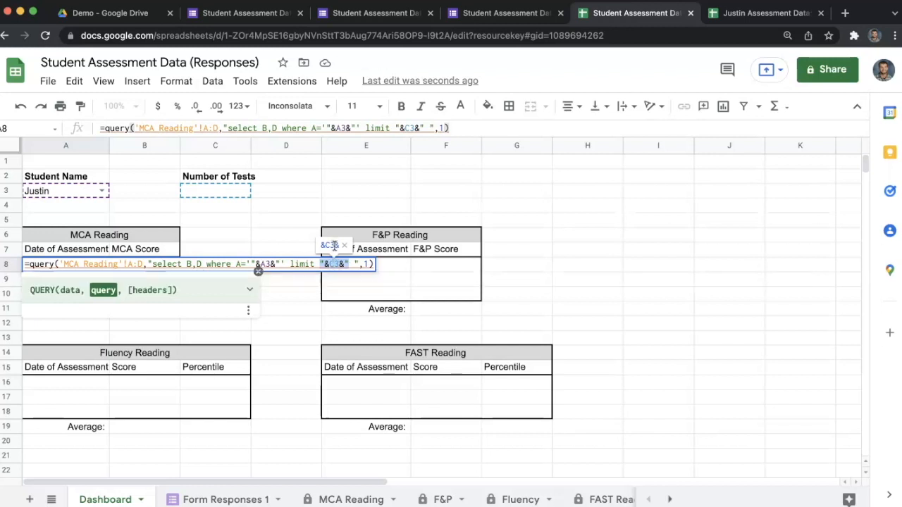
left_click(229, 189)
double_click(226, 192)
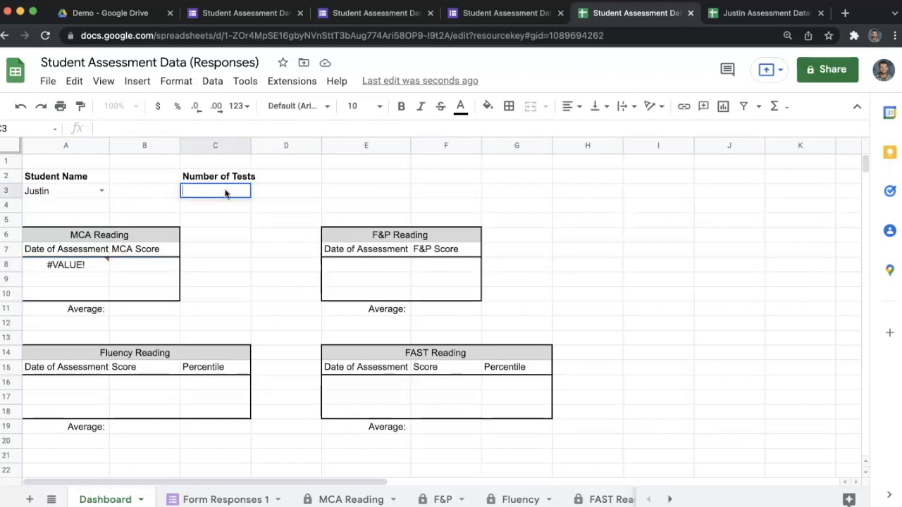
key("Return")
left_click(218, 219)
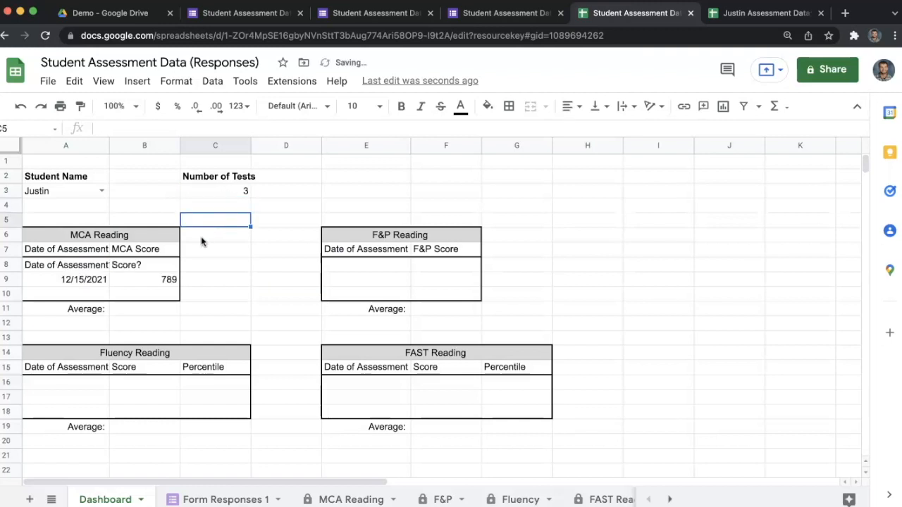
Set the headers argument of the A8 query to 0 to drop the duplicate header row.
left_click(119, 270)
left_click(102, 277)
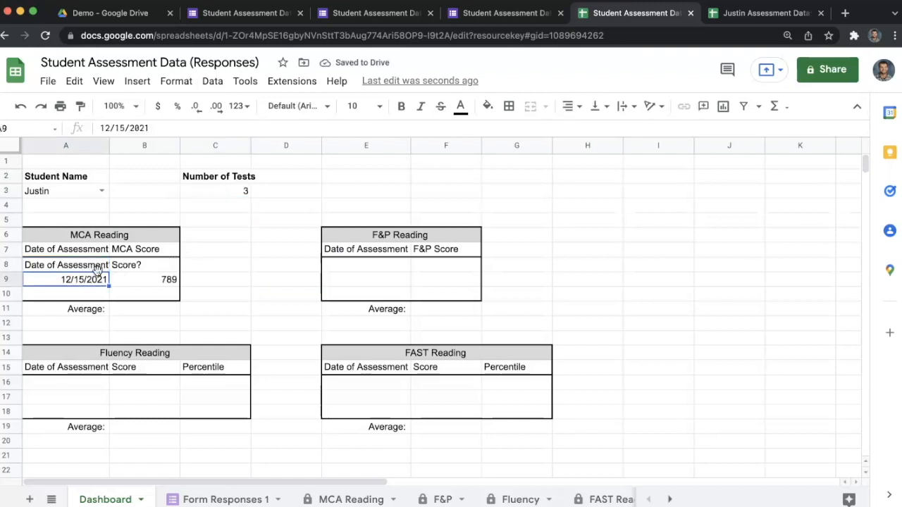
double_click(101, 270)
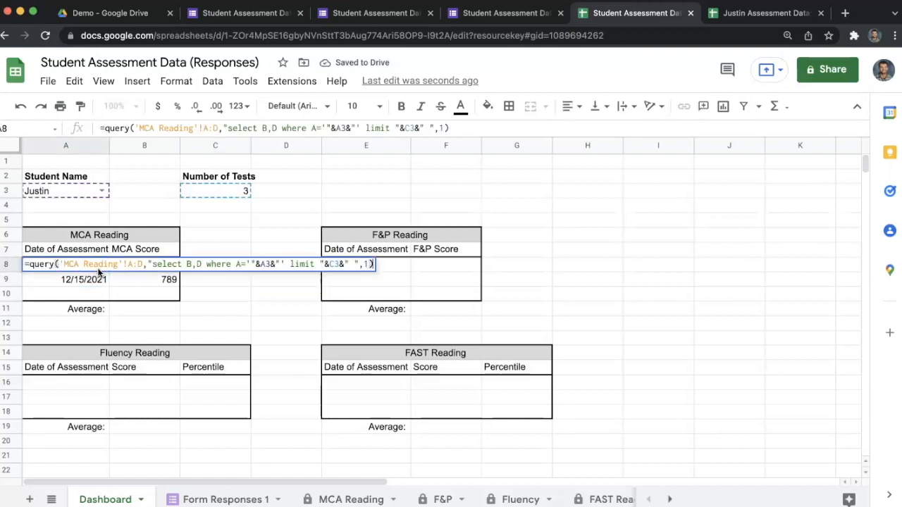
left_click(366, 263)
key("BackSpace")
type("0")
key("Return")
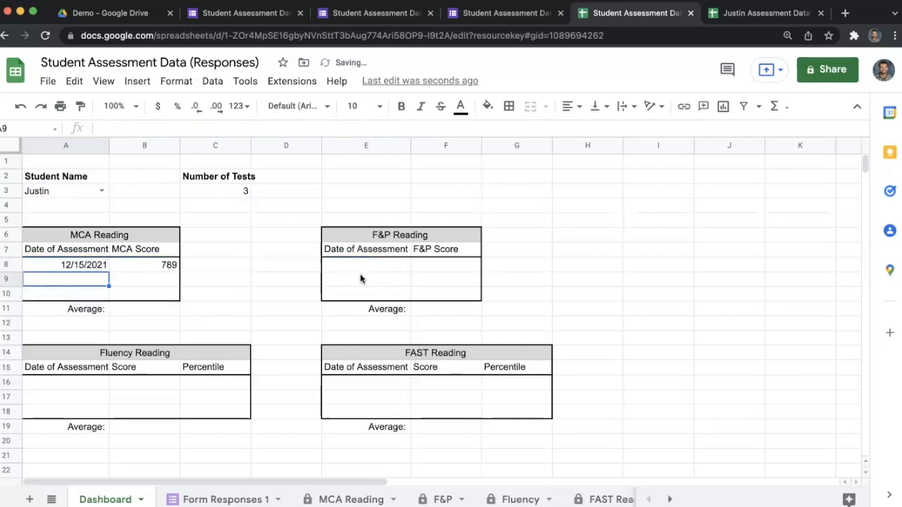
Change the A8 query's data range to 'MCA Reading'!A2:D so that it starts below the header row.
left_click(98, 267)
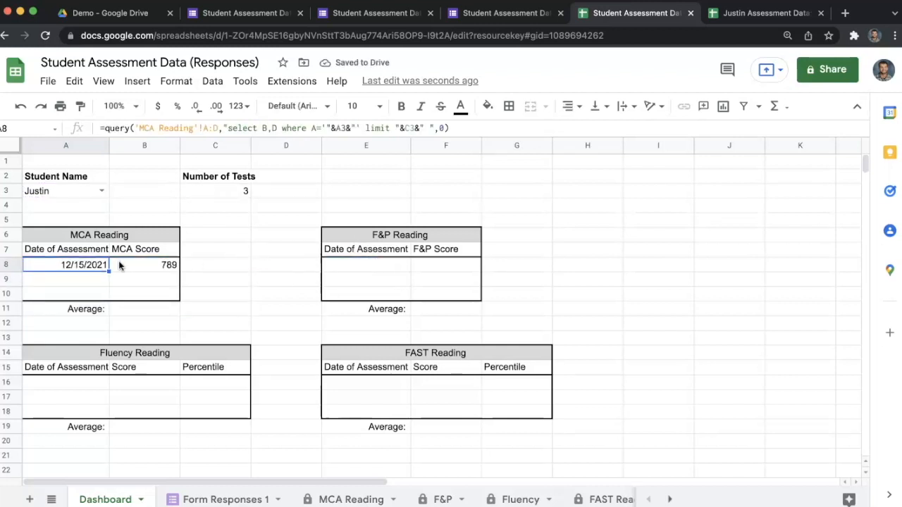
left_click(120, 265)
left_click(89, 266)
left_click(210, 127)
type("2:D")
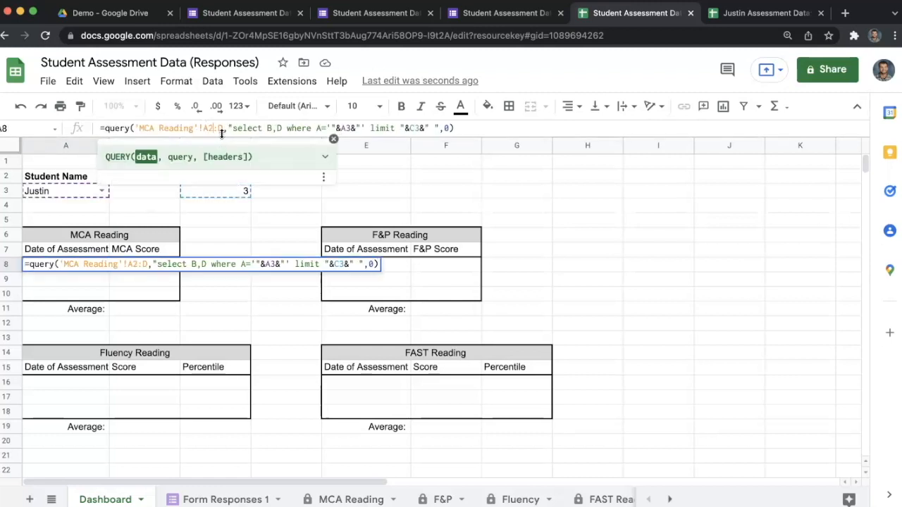
type("2")
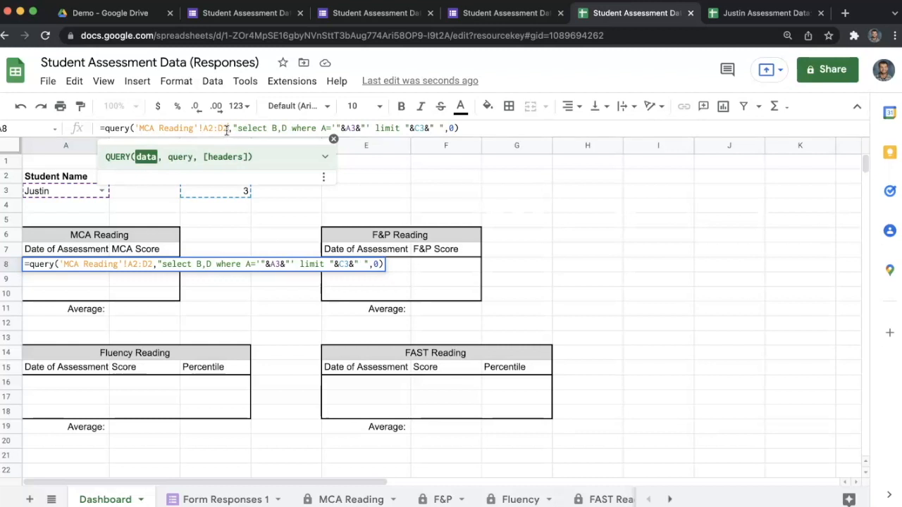
key("BackSpace")
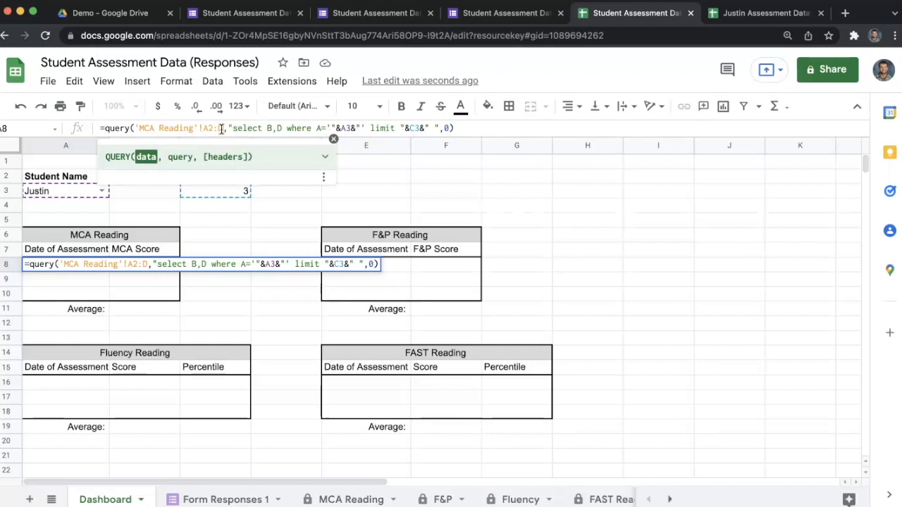
left_click(447, 127)
key("Return")
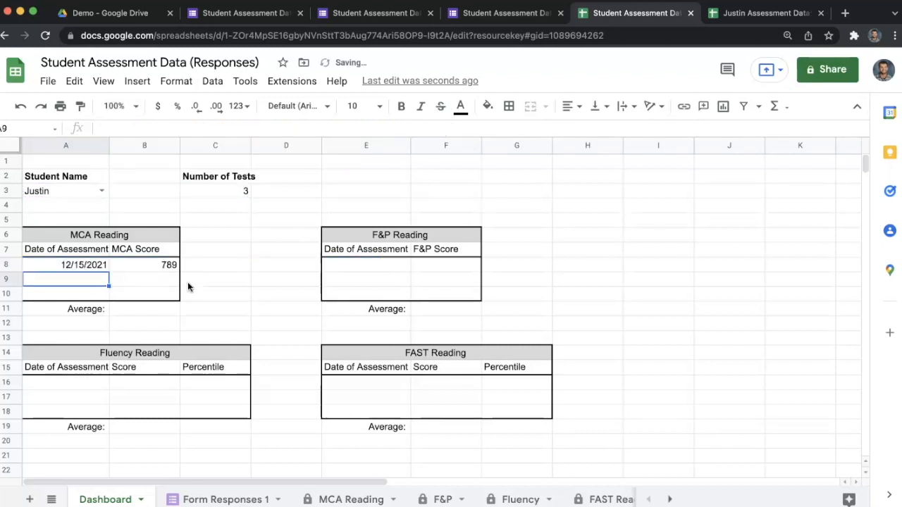
Test the MCA Reading query by switching A3 to the first listed student and back to the third.
left_click(88, 267)
left_click(136, 269)
left_click(235, 262)
left_click(100, 269)
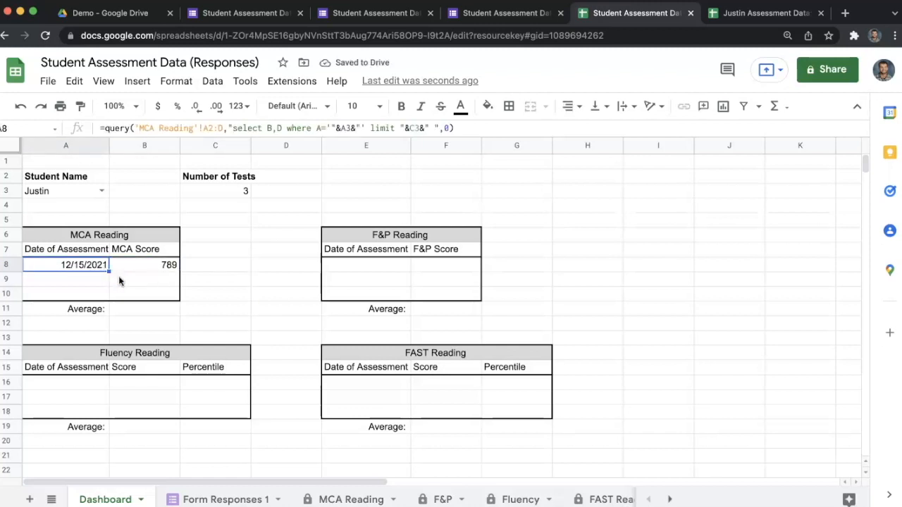
left_click(101, 191)
left_click(84, 210)
left_click(95, 192)
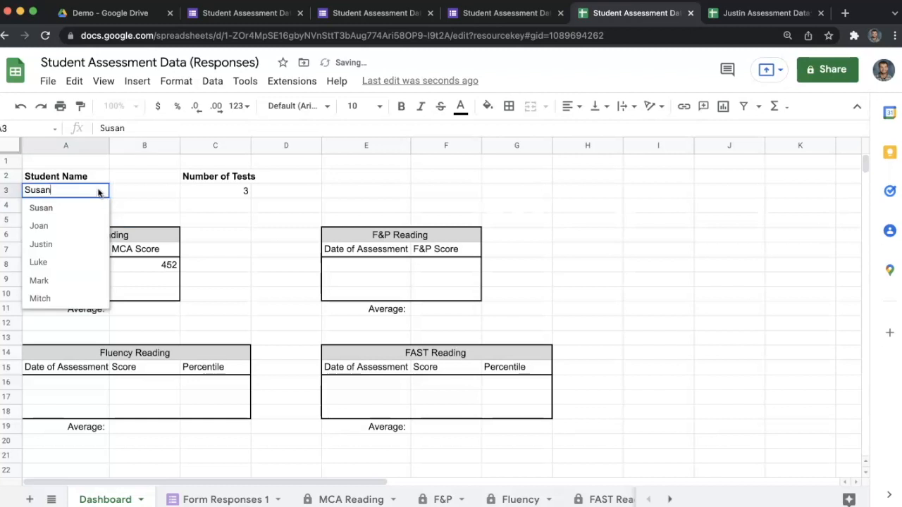
left_click(71, 244)
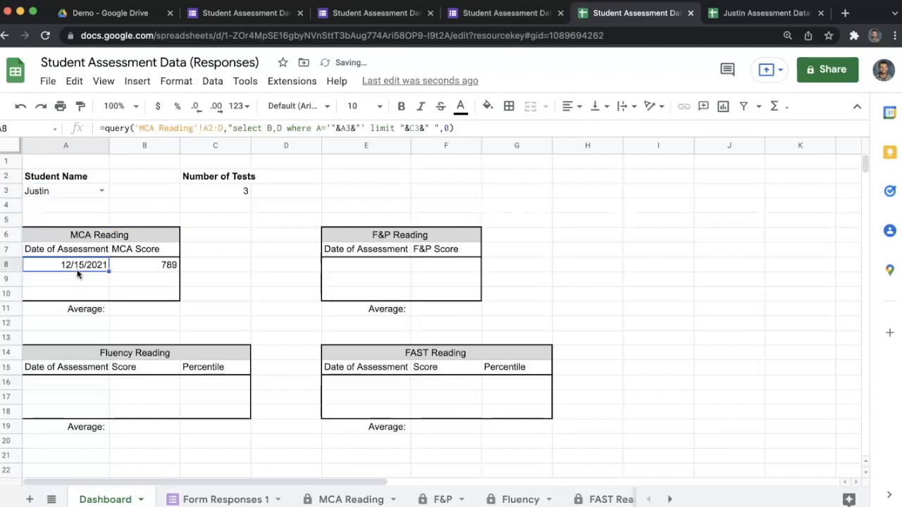
Review the limit clause of the A8 query and clear the Number of Tests value in C3.
double_click(76, 265)
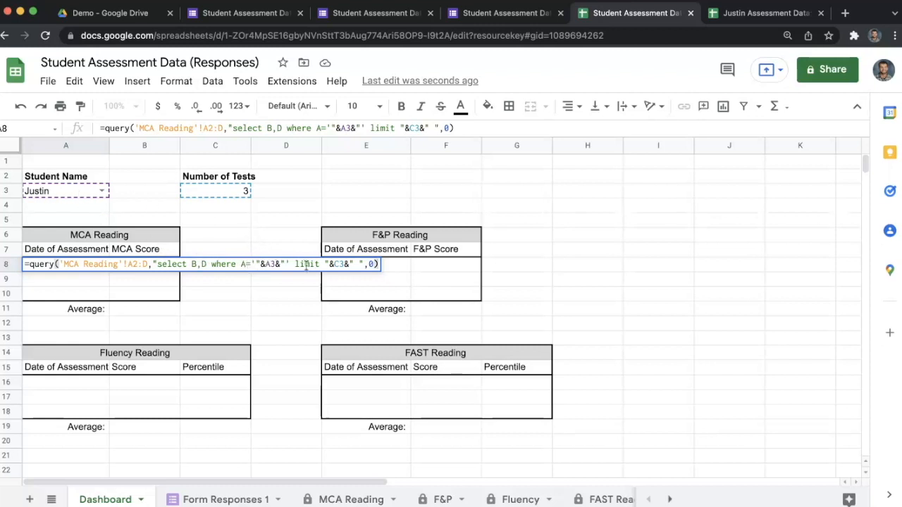
left_click(282, 206)
left_click(236, 190)
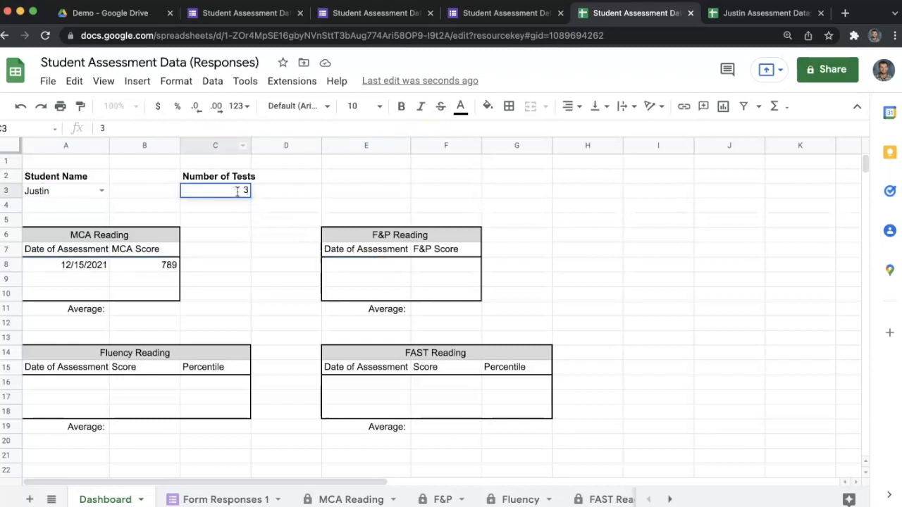
key("BackSpace")
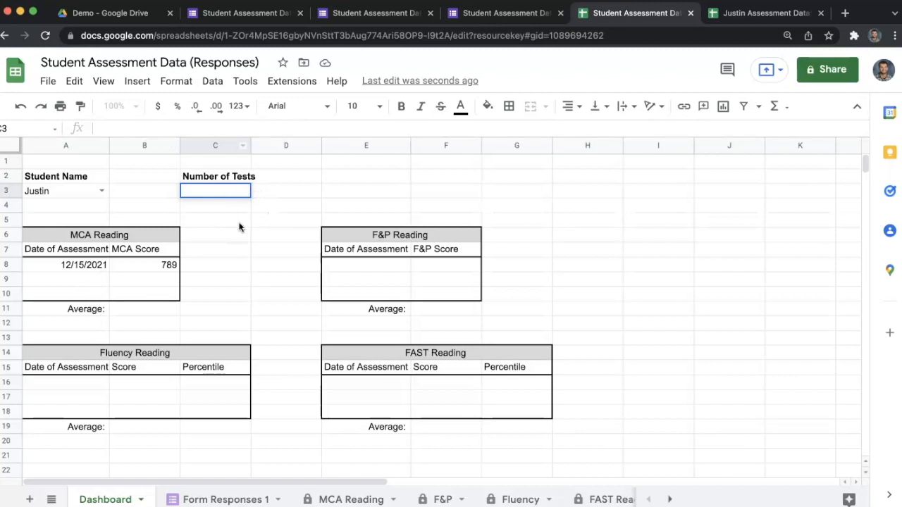
Add a data validation dropdown to C3 with the list items 1,2,3 and choose 2.
left_click(212, 81)
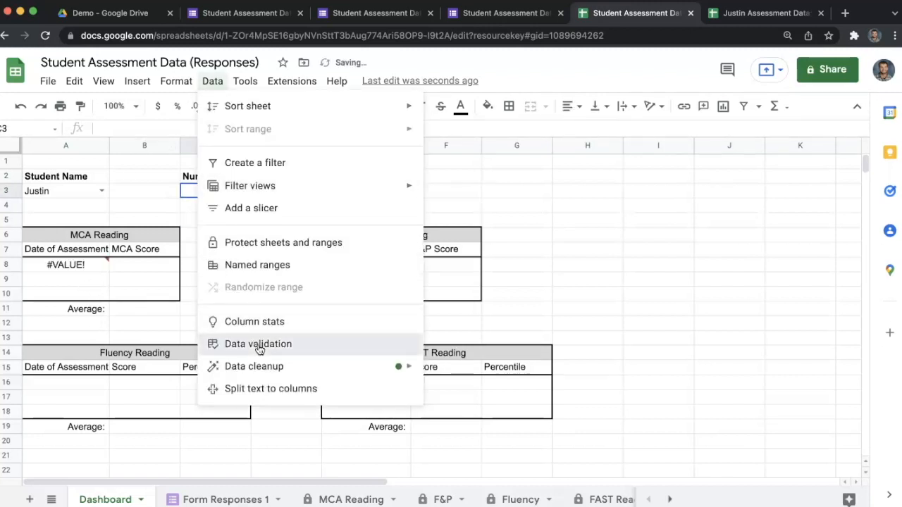
left_click(261, 344)
left_click(397, 243)
left_click(384, 263)
left_click(458, 240)
type("1,2,3")
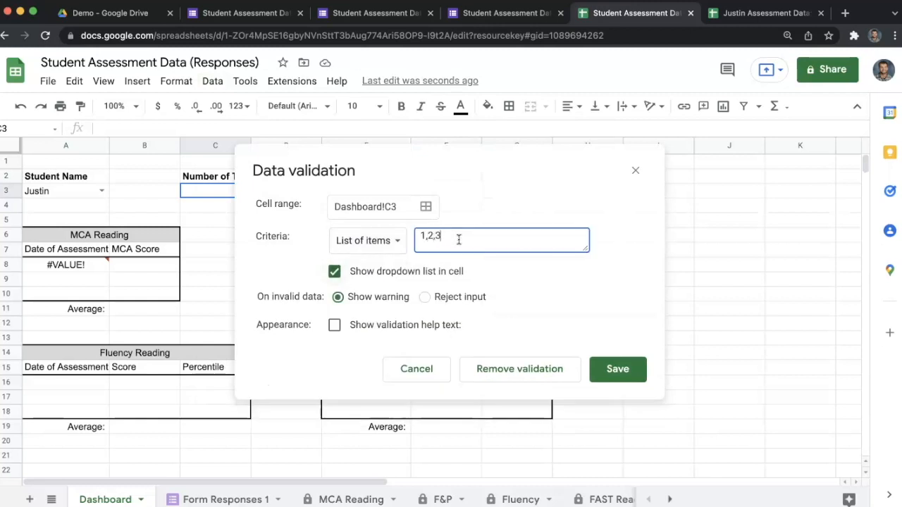
left_click(615, 369)
left_click(243, 192)
left_click(234, 224)
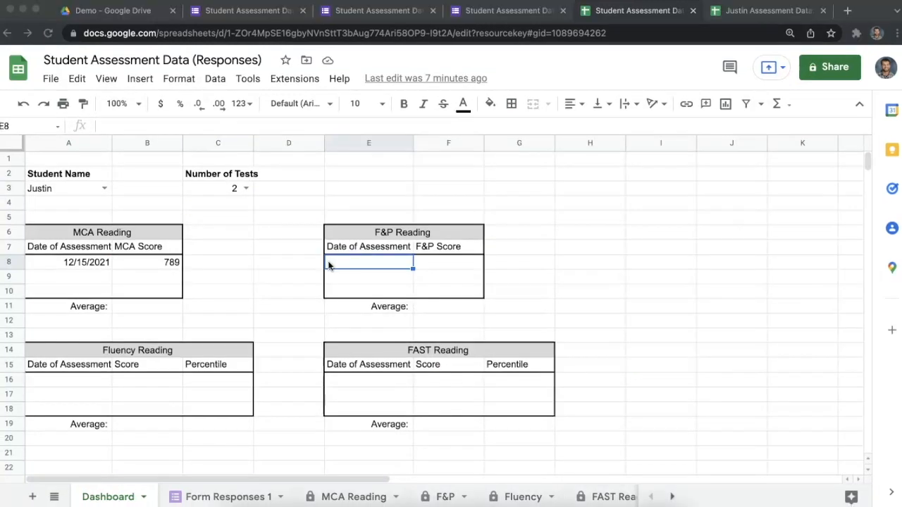
Copy the full query formula from A8 into E8 of the F&P Reading table.
left_click(301, 264)
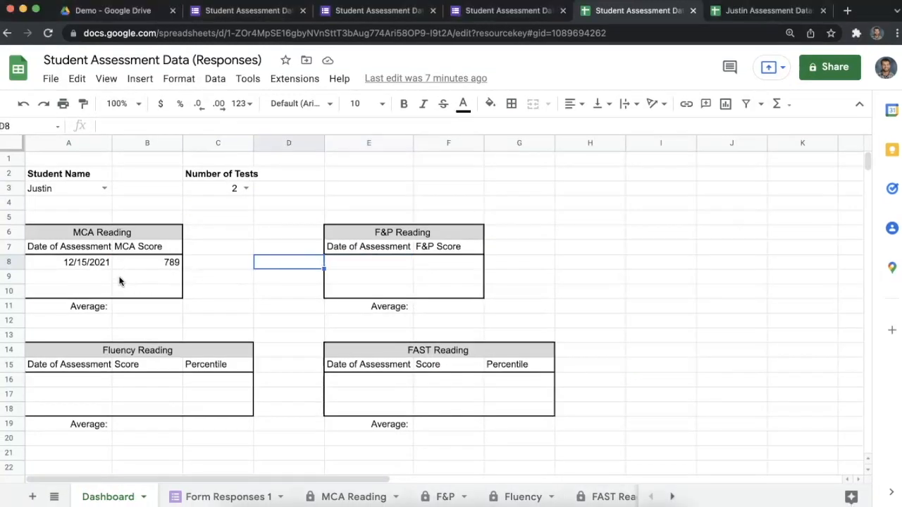
left_click(378, 265)
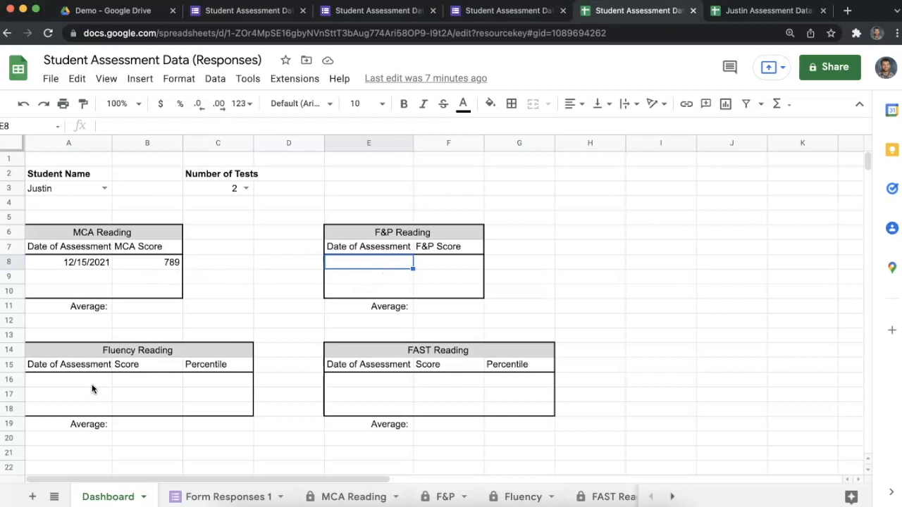
left_click(96, 262)
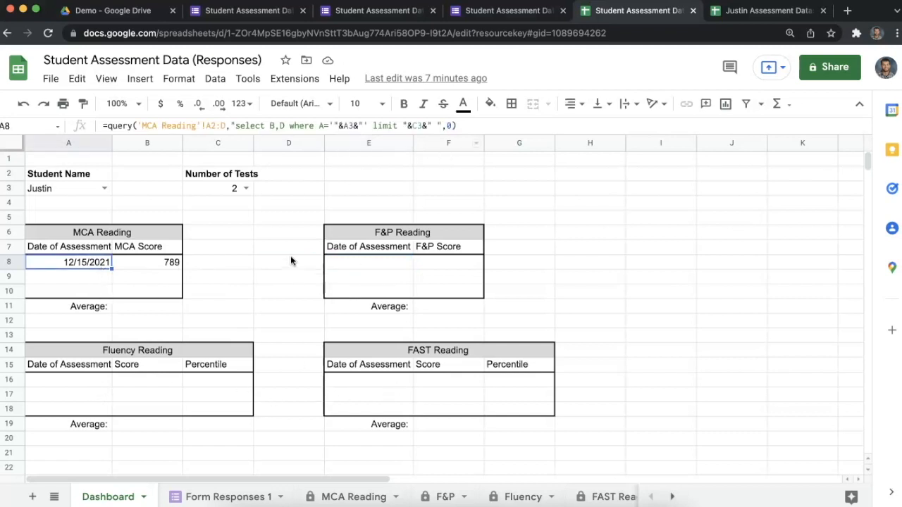
left_click(480, 126)
left_click_drag(479, 126, 103, 126)
key("ctrl+c")
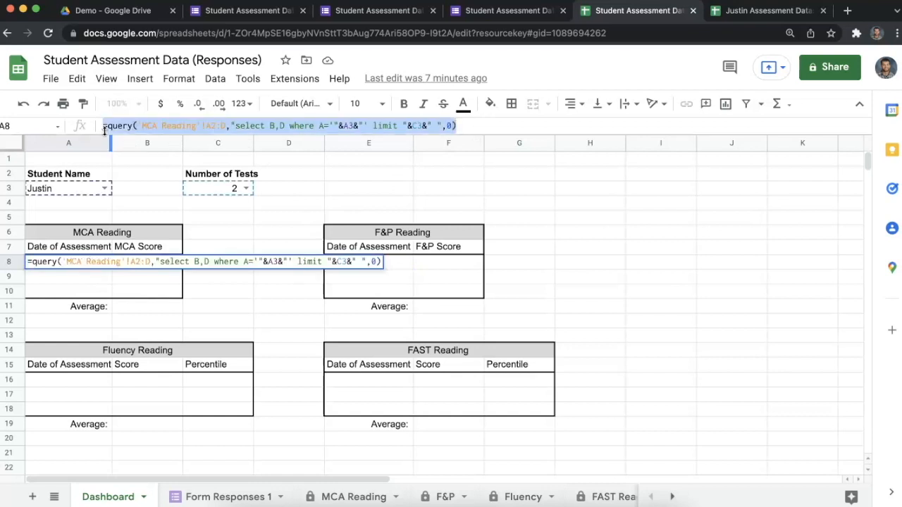
left_click(396, 331)
left_click(386, 265)
double_click(386, 263)
key("ctrl+v")
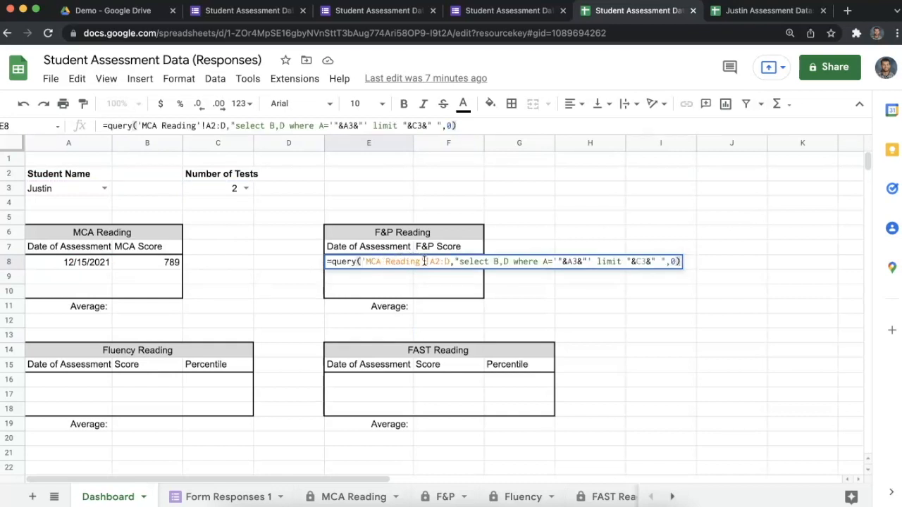
Change the E8 query's source sheet to 'F&P' and remove the space in the closing quotes after C3.
left_click_drag(420, 262, 366, 262)
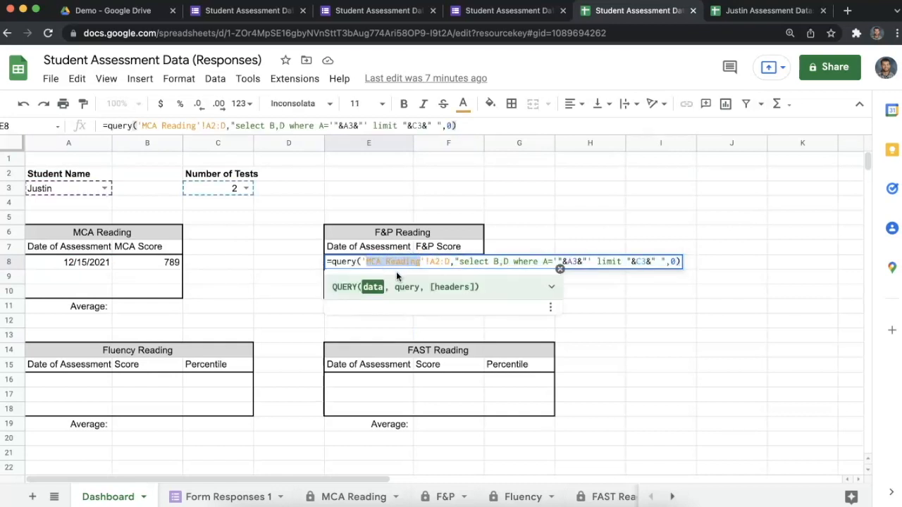
type("F&P")
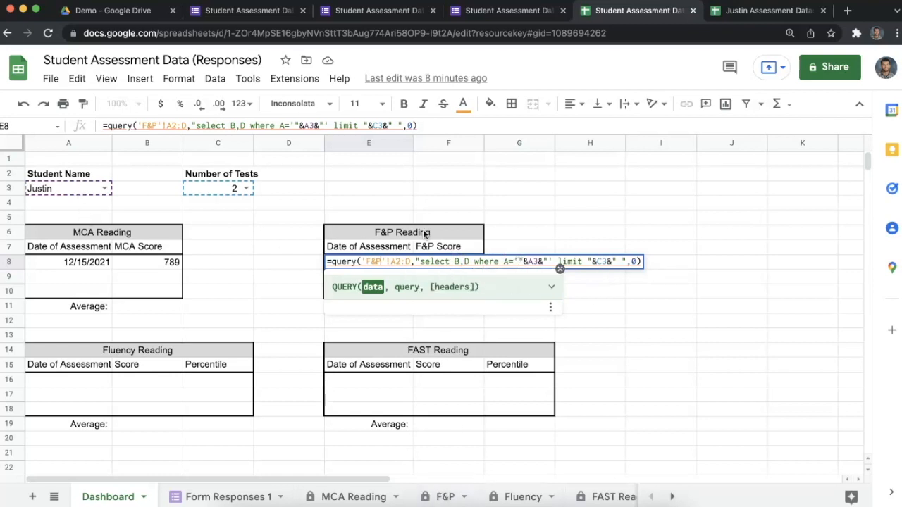
left_click(623, 262)
key("BackSpace")
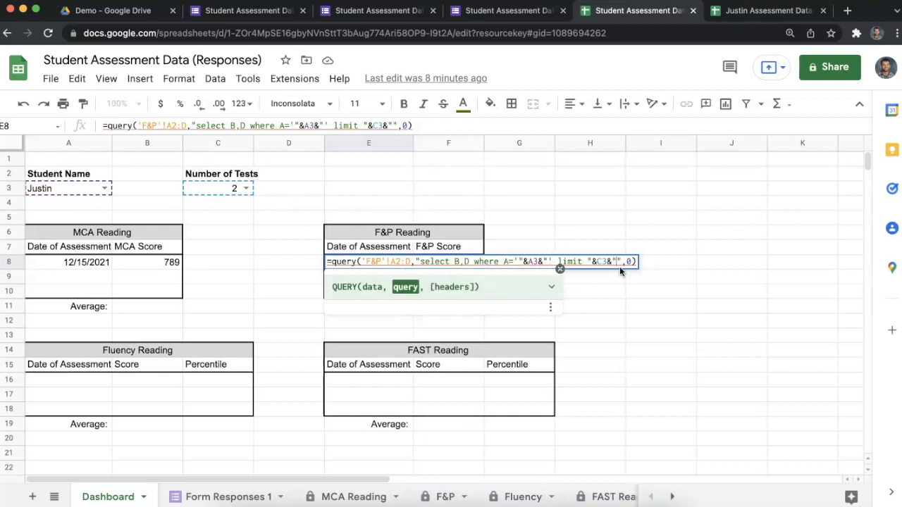
key("Return")
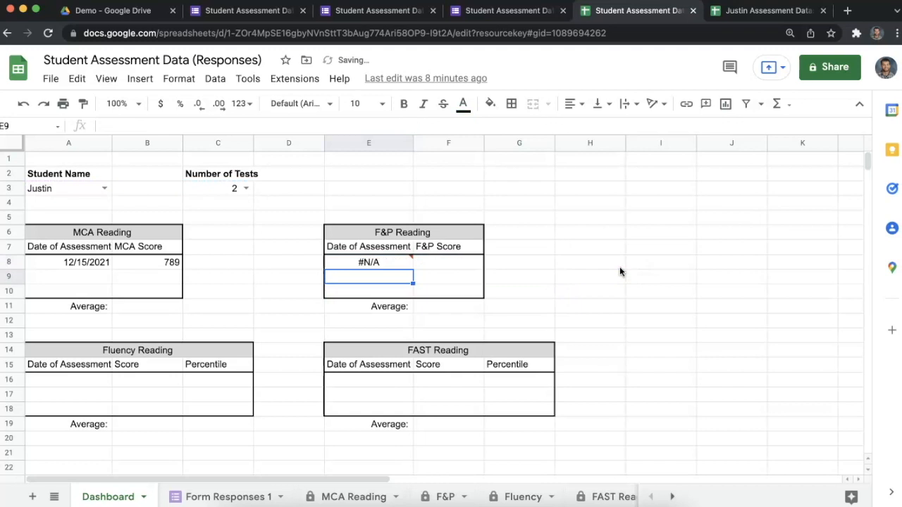
Check which student has F&P records and choose the second listed student in Dashboard cell A3 to test both queries.
left_click(431, 496)
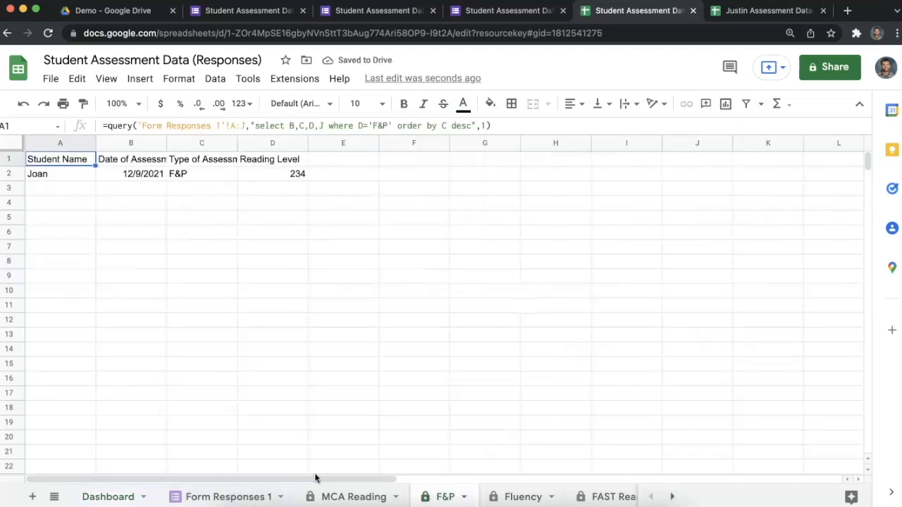
left_click(126, 497)
left_click(104, 188)
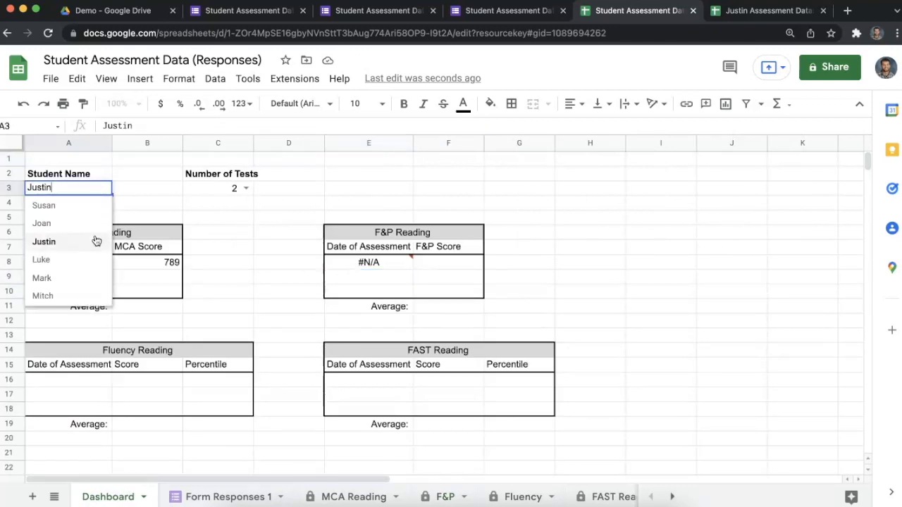
left_click(87, 222)
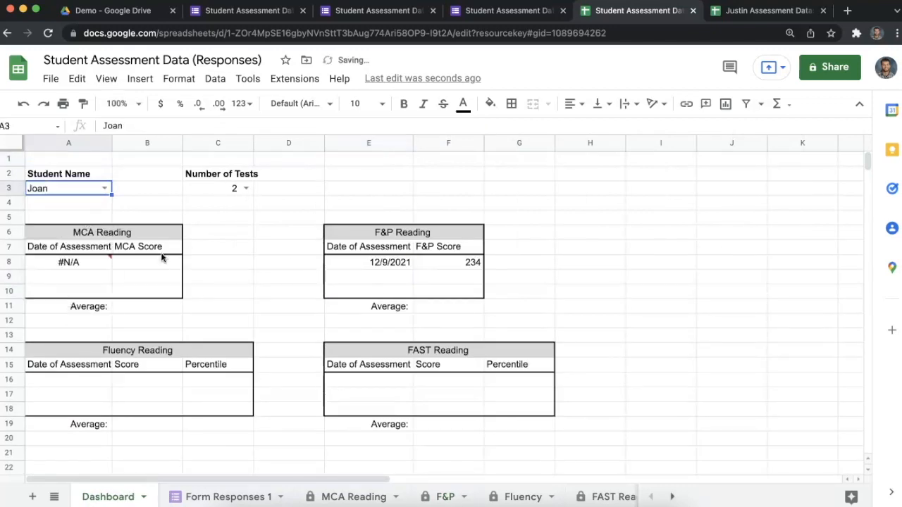
left_click_drag(452, 260, 406, 263)
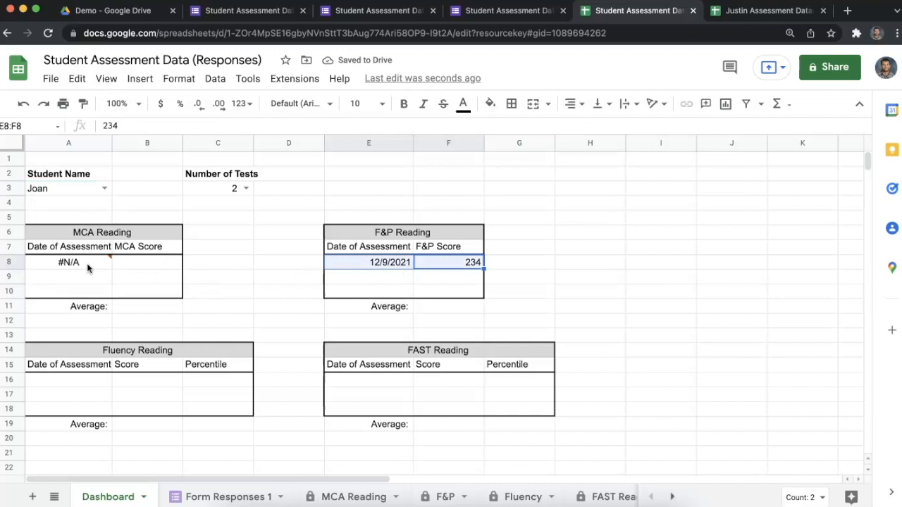
left_click(47, 277)
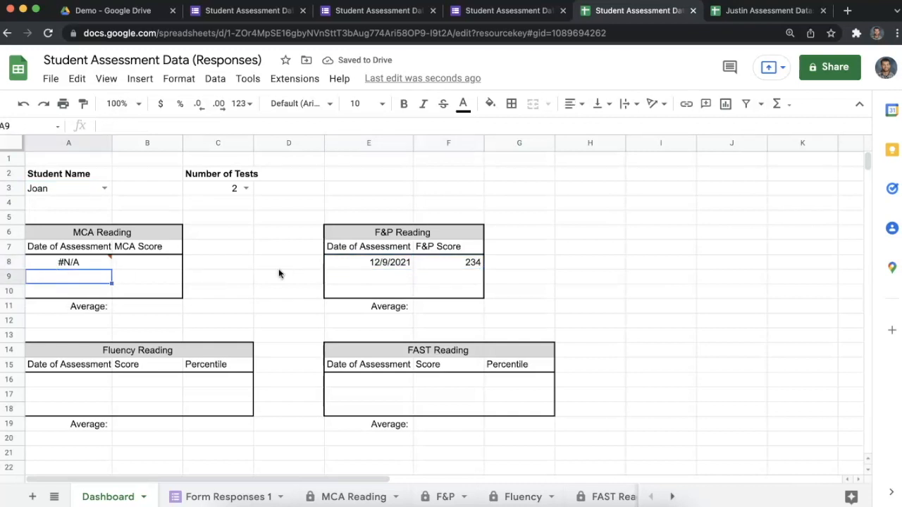
left_click(279, 273)
left_click(103, 187)
left_click(266, 203)
left_click(73, 264)
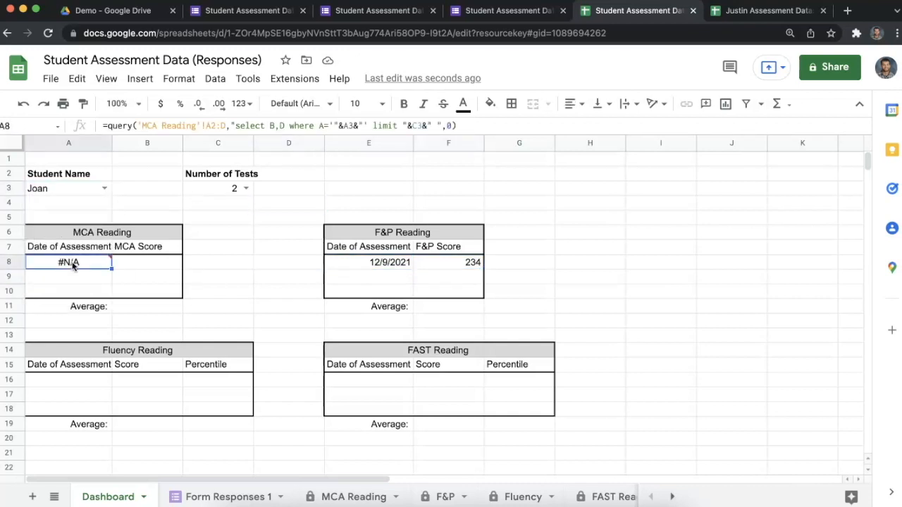
Paste the query formula into A16 of the Fluency Reading table and change its source sheet to 'Fluency'.
left_click(73, 380)
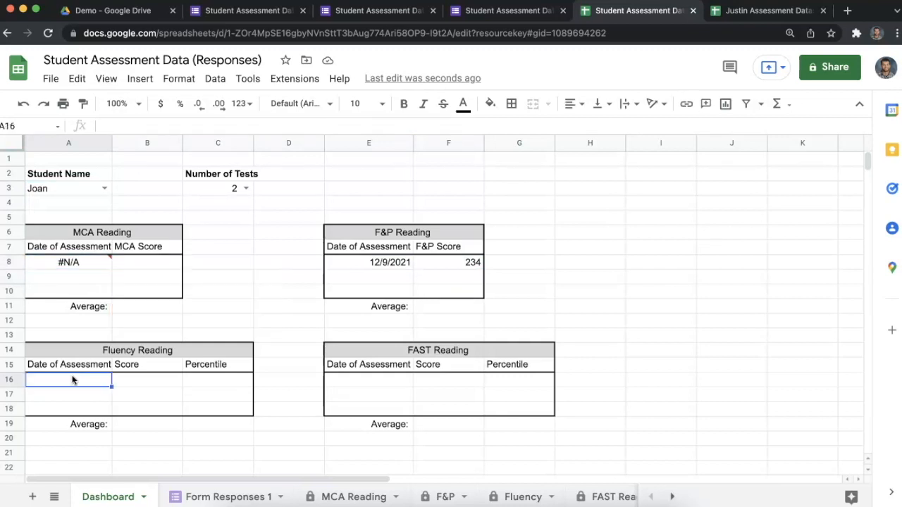
type("=query('MCA Reading'!A2:D,\"select B,D where A='\"&A3&\"' limit \"&C3&\" \",0)")
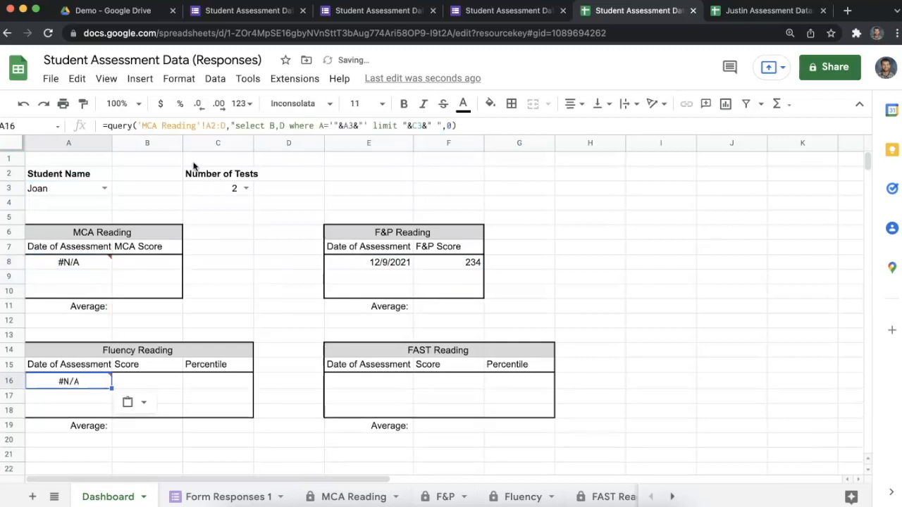
left_click_drag(196, 125, 147, 126)
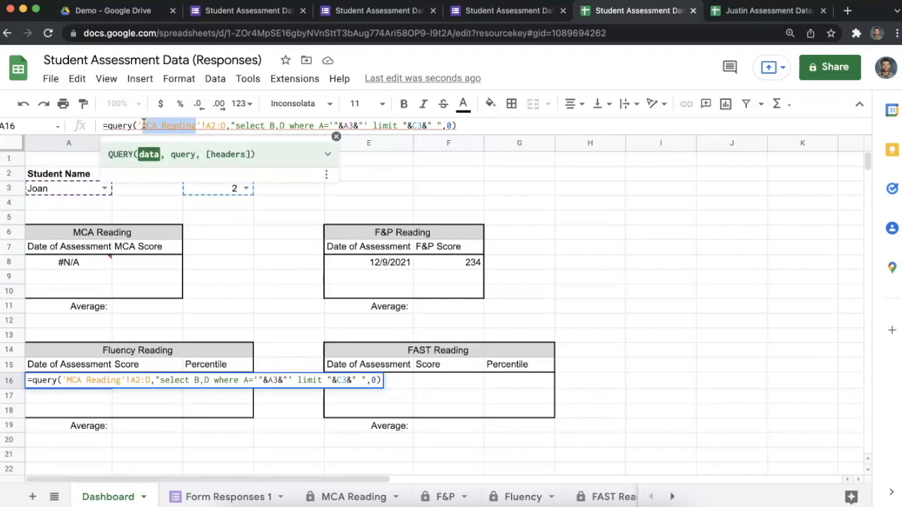
type("Fluency")
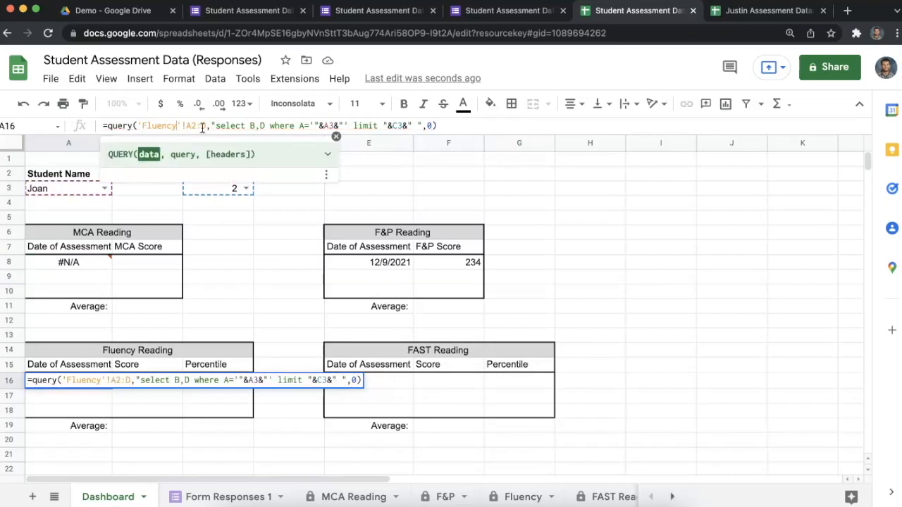
Check the Fluency sheet's columns and extend the A16 query's select clause to B,D,E.
left_click(521, 497)
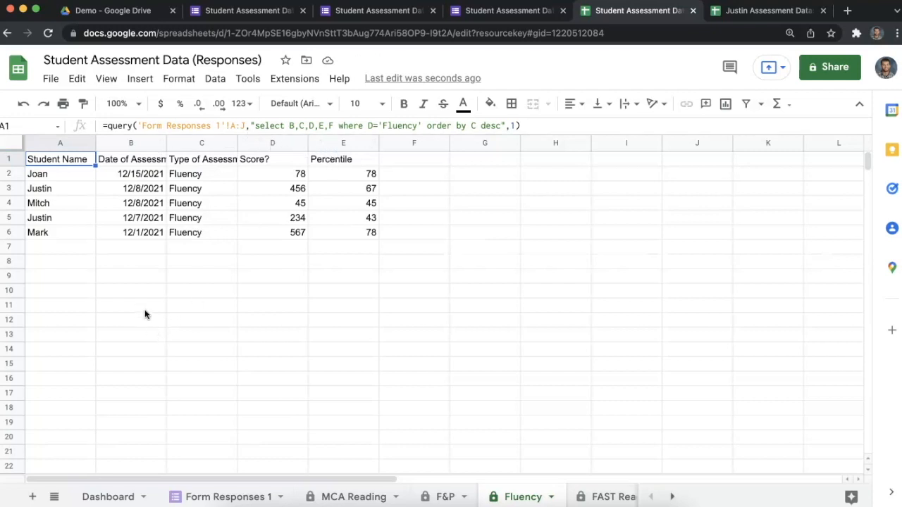
left_click(107, 497)
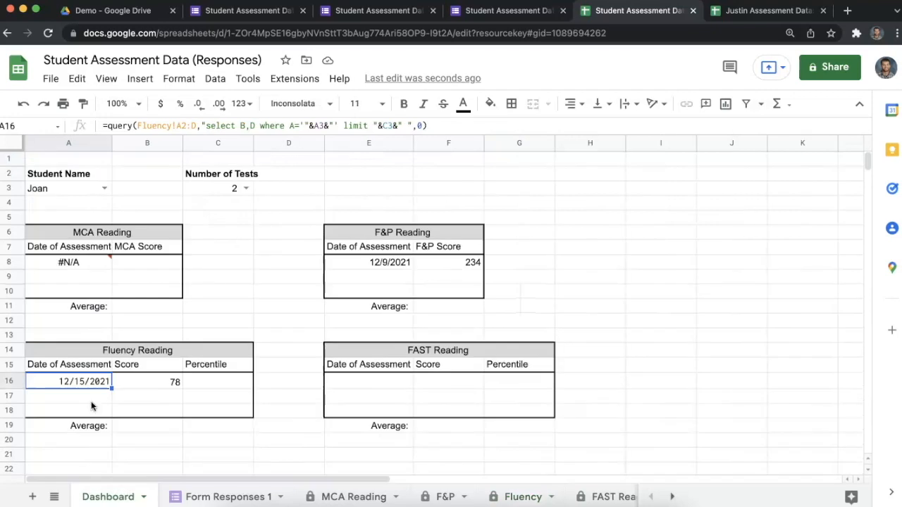
left_click(258, 125)
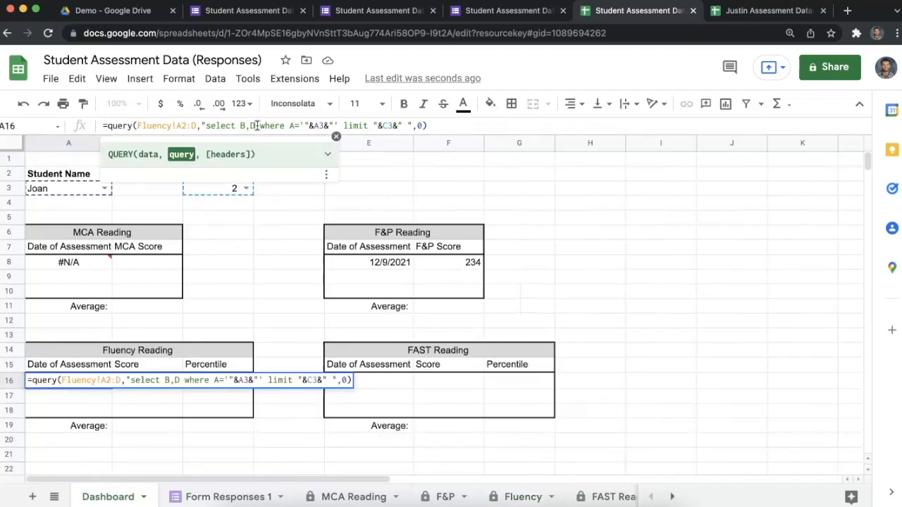
type(",E")
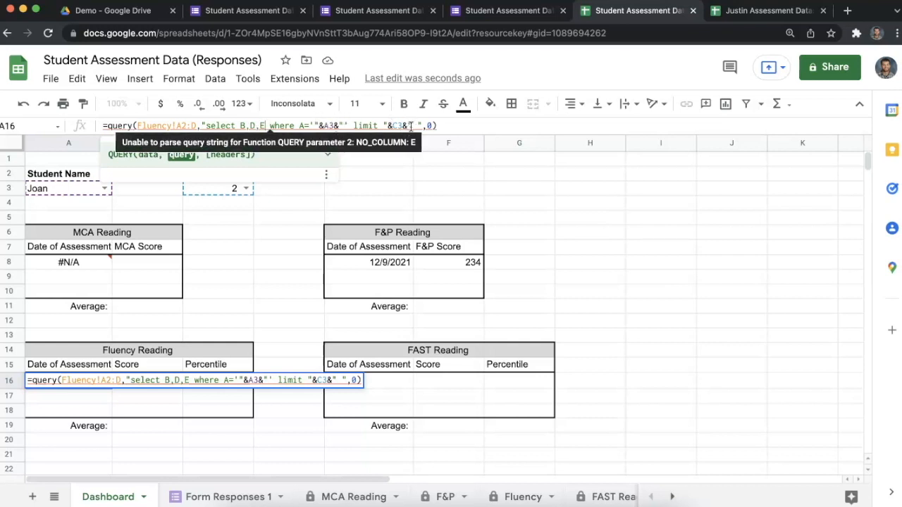
key("Return")
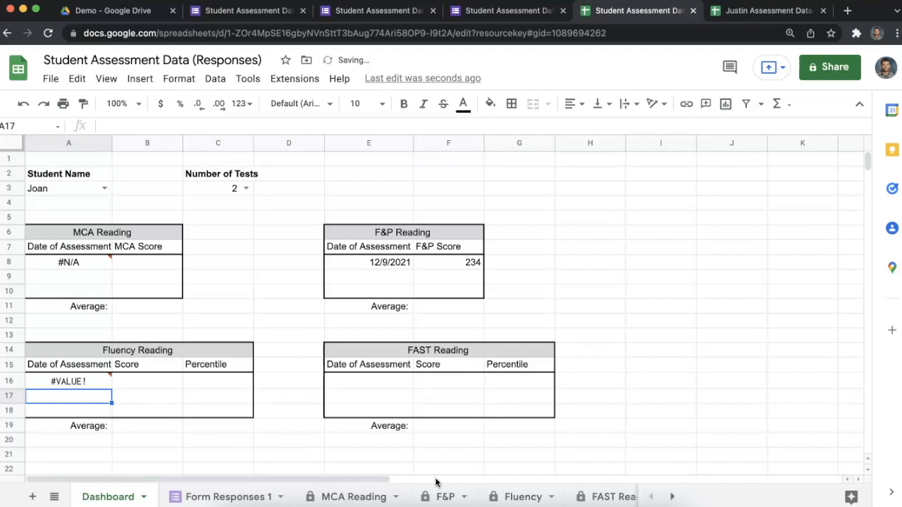
Check the F&P and Fluency sheets' columns and extend the A16 query's data range on the Dashboard to Fluency!A2:E.
left_click(442, 498)
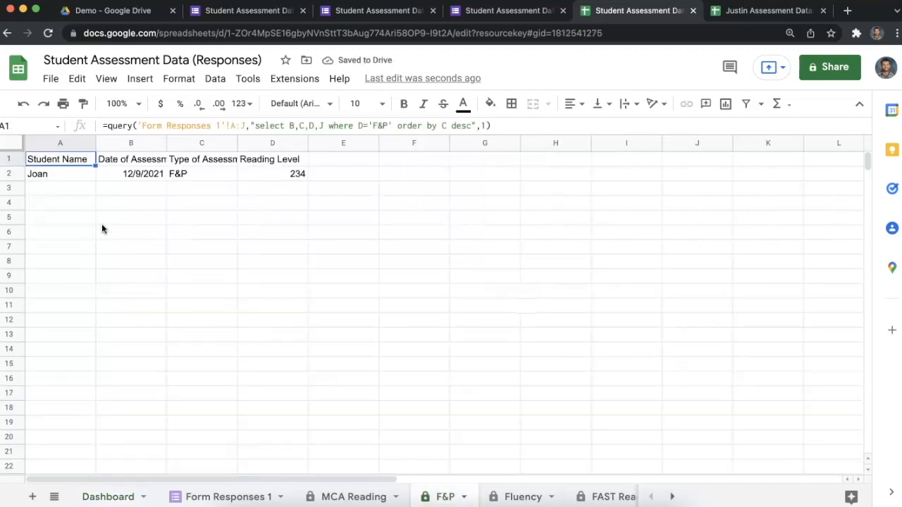
left_click(497, 496)
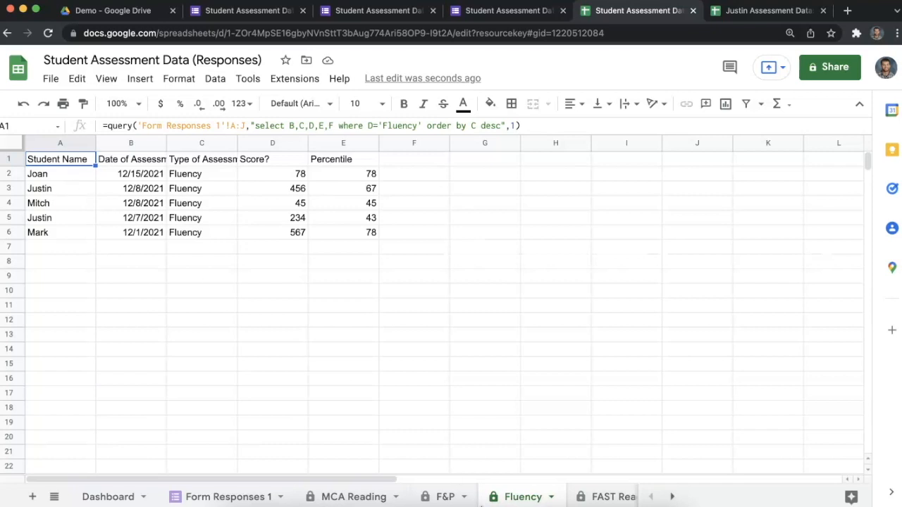
double_click(514, 498)
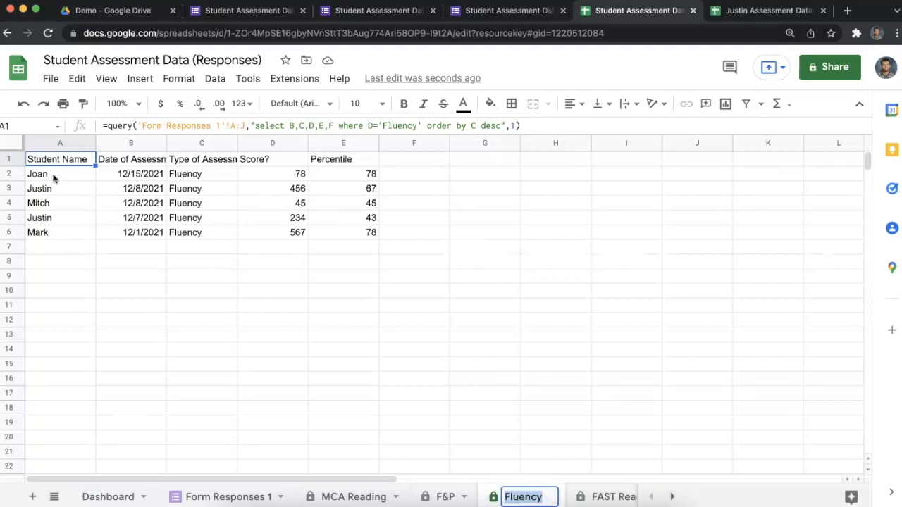
left_click(133, 499)
left_click(81, 381)
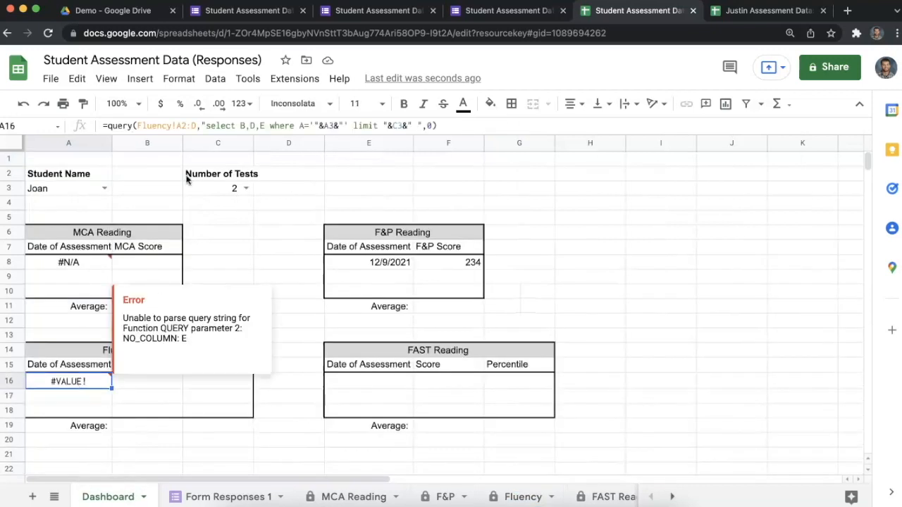
left_click(193, 125)
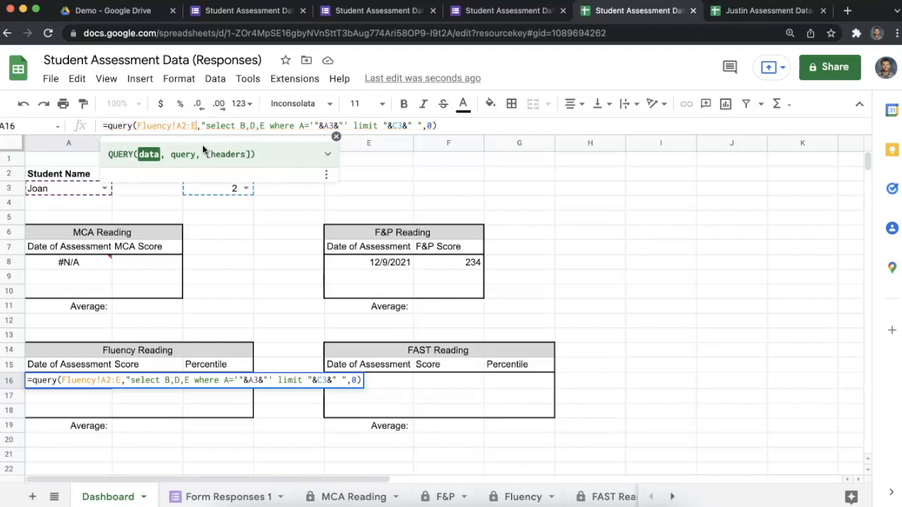
key("Return")
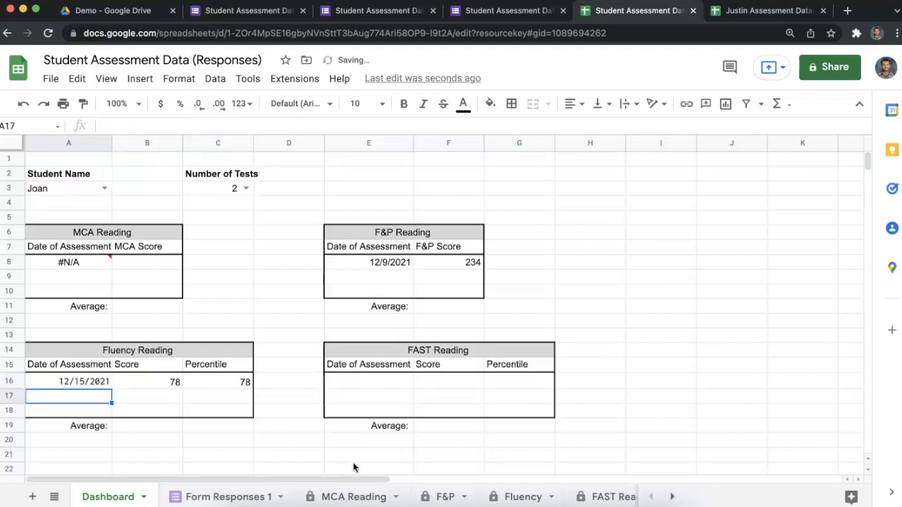
left_click(511, 497)
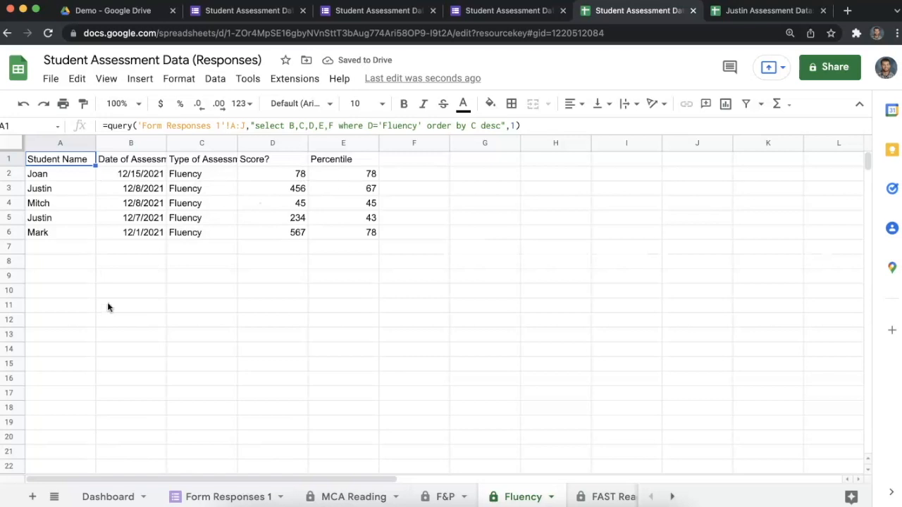
left_click(102, 498)
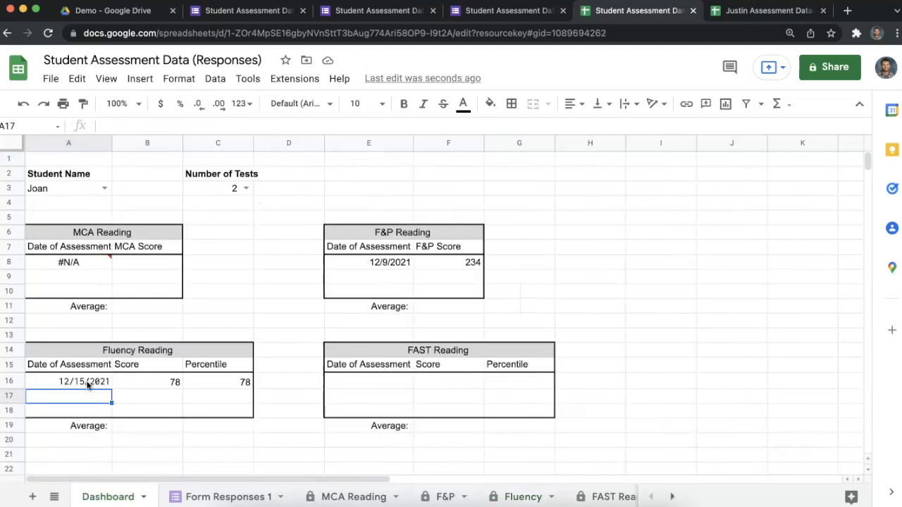
Paste the query formula into E16 of the FAST Reading table and change its source sheet to 'FAST Reading'.
left_click(358, 387)
type("=query('MCA Reading'!A2:D,\"select B,D where A='\"&A3&\"' limit \"&C3&\" \",0)")
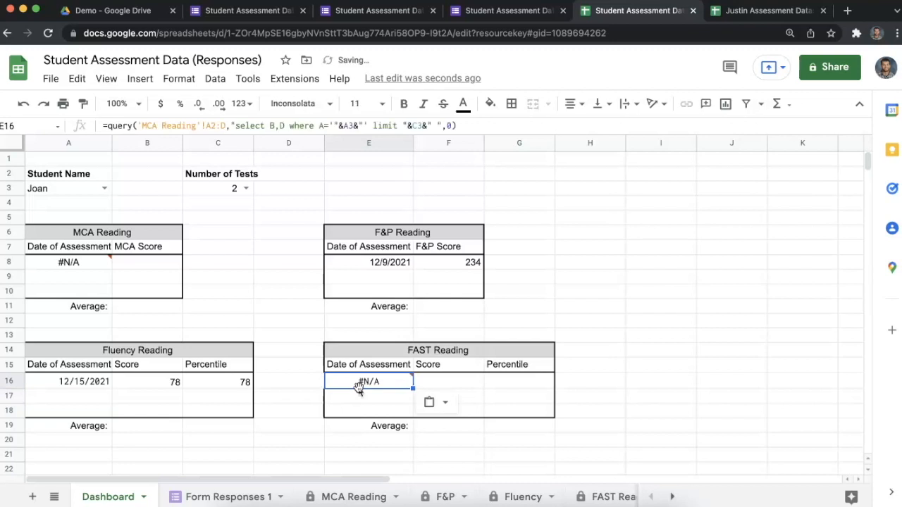
left_click_drag(196, 127, 143, 127)
type("FAST readin")
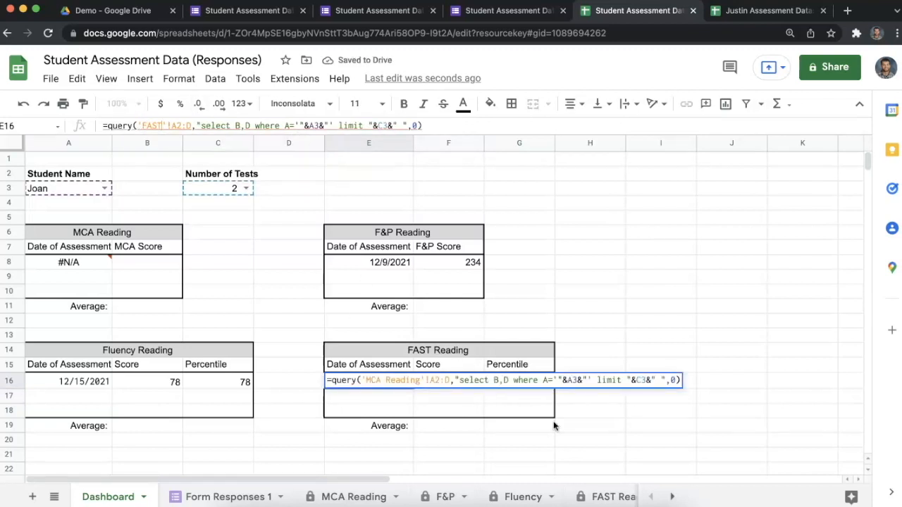
key("BackSpace")
key("BackSpace")
key("BackSpace")
key("BackSpace")
key("BackSpace")
key("BackSpace")
type("Reading")
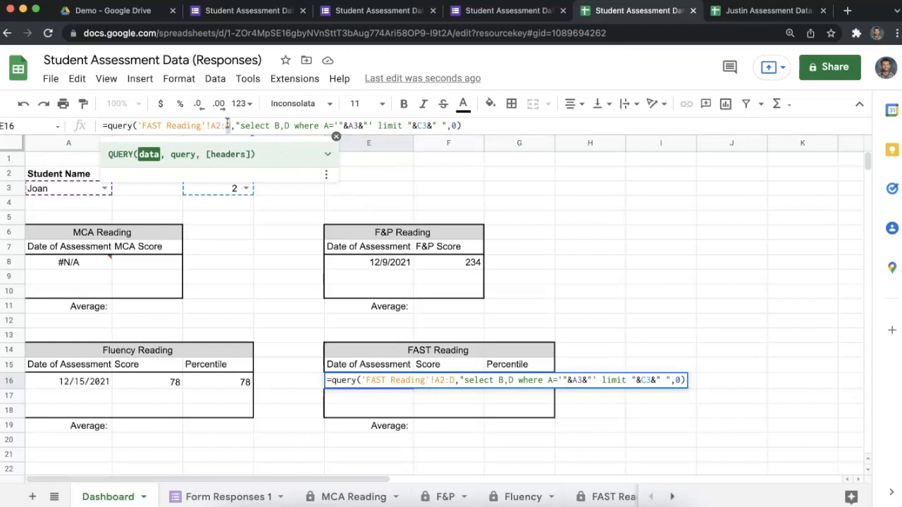
Extend the E16 query's data range to A2:E and its select clause to B,D,E.
left_click(294, 129)
type(",E")
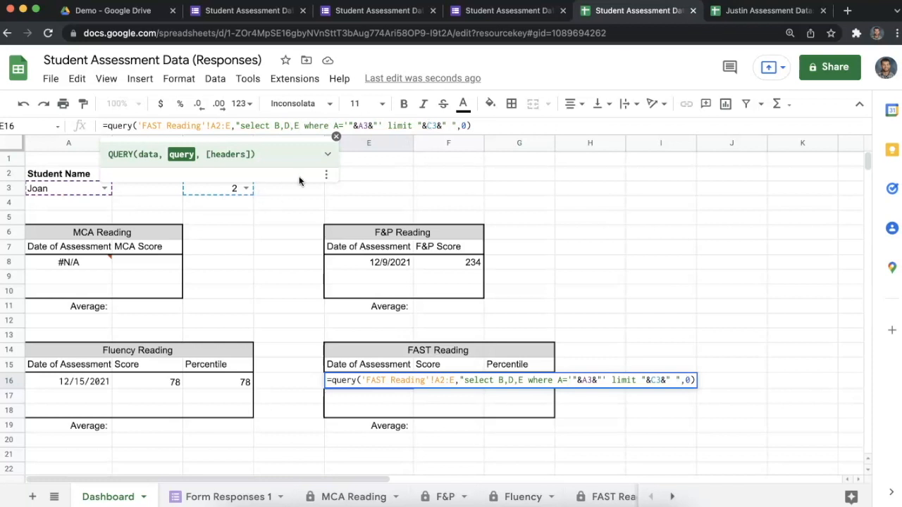
key("Return")
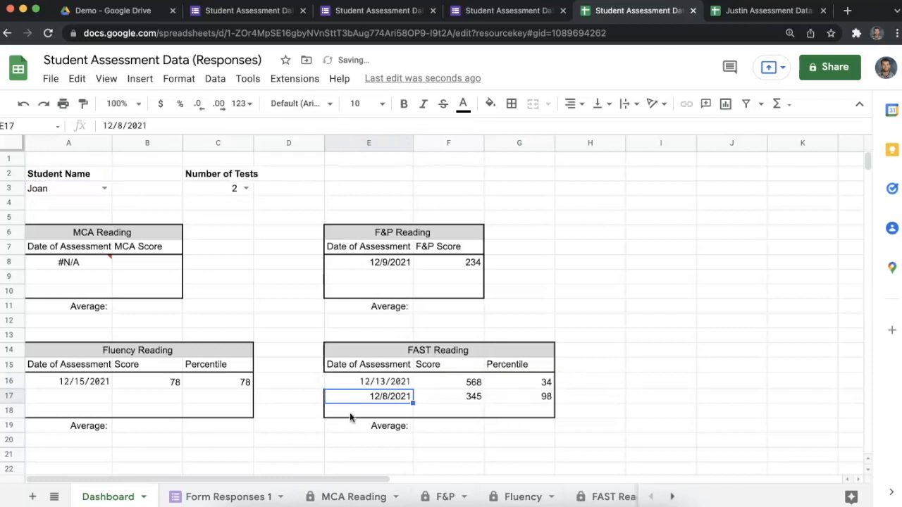
Reapply the outer border around the FAST Reading table, E14:G18.
left_click_drag(512, 417, 353, 350)
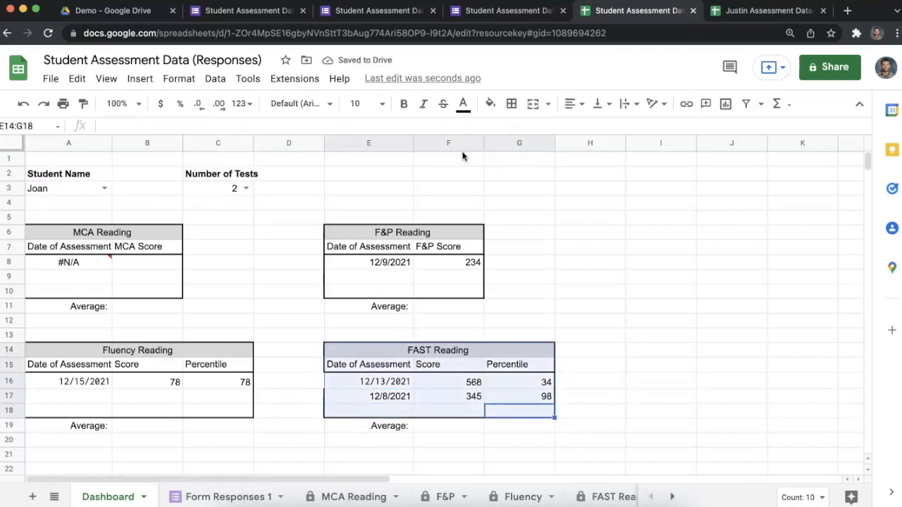
left_click(512, 104)
left_click(596, 132)
left_click(550, 295)
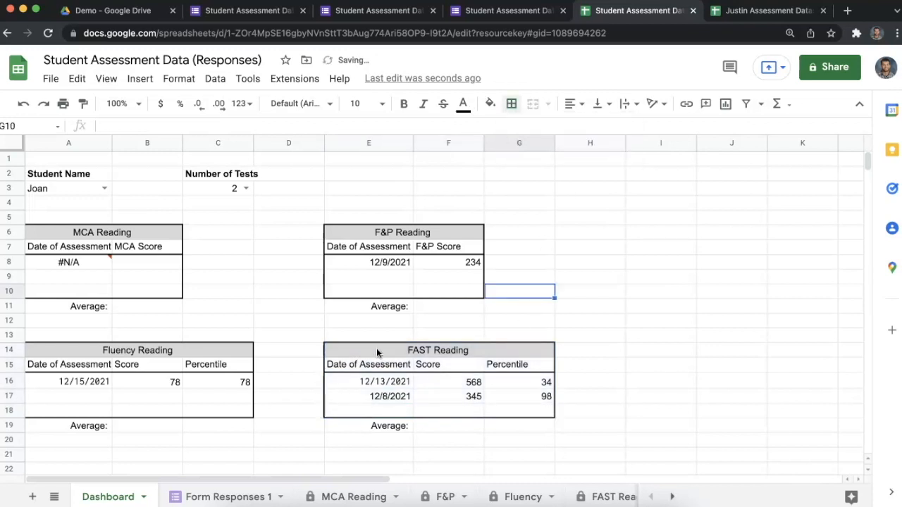
Test the dashboard queries by switching cell A3 between several students, ending on the third listed student.
left_click(232, 323)
left_click(104, 189)
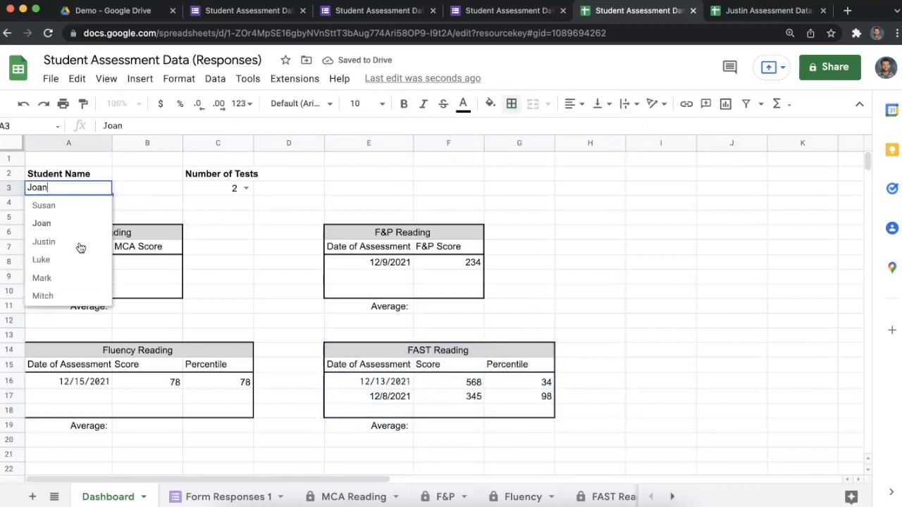
left_click(79, 245)
left_click(104, 188)
left_click(82, 261)
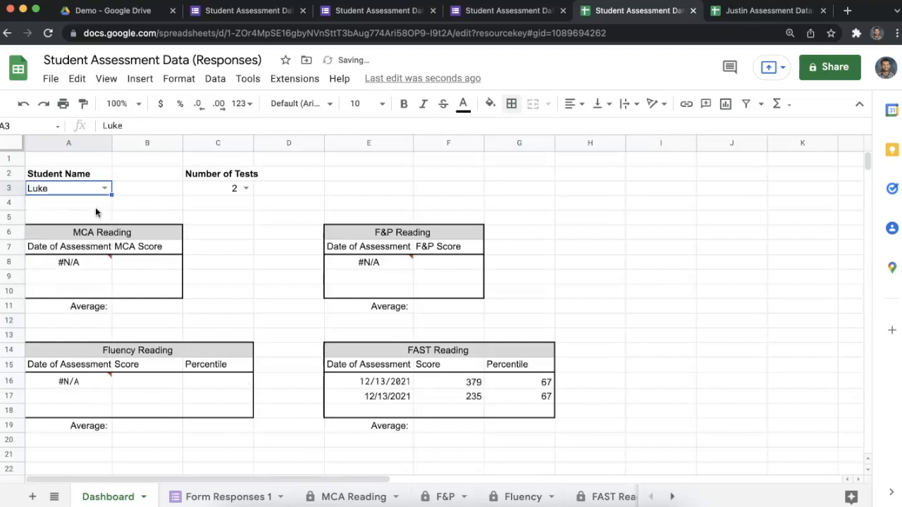
left_click(103, 189)
left_click(89, 226)
left_click(104, 189)
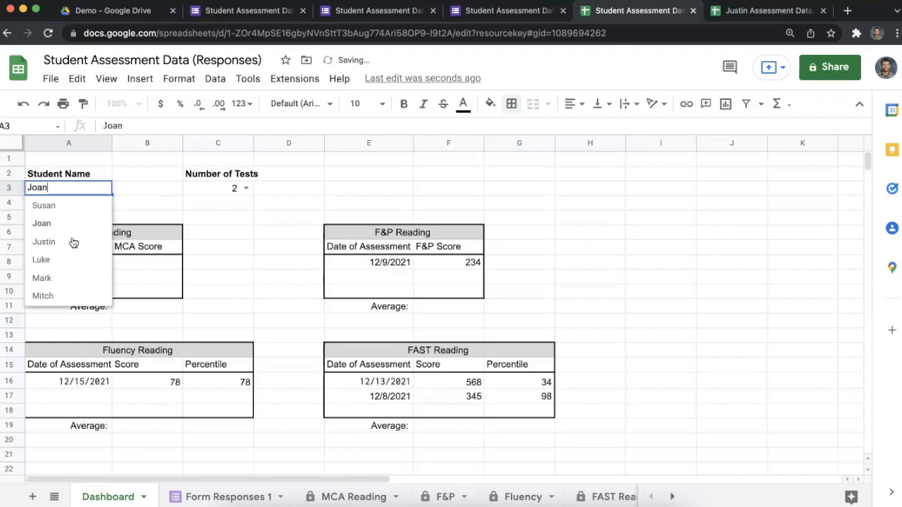
left_click(74, 243)
left_click(66, 280)
left_click(106, 205)
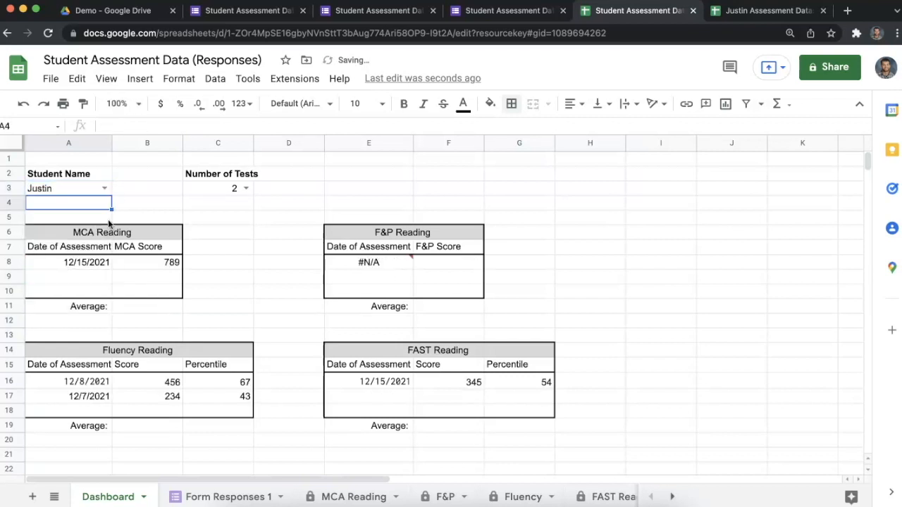
Enter an average of B8:B10 in cell B11 under the MCA Reading table.
left_click(152, 308)
double_click(151, 310)
type("=average(")
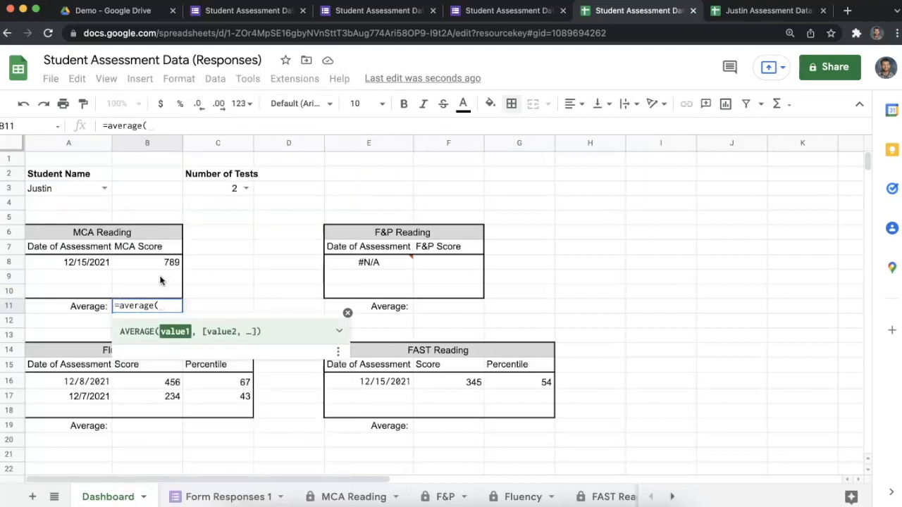
left_click_drag(162, 264, 163, 297)
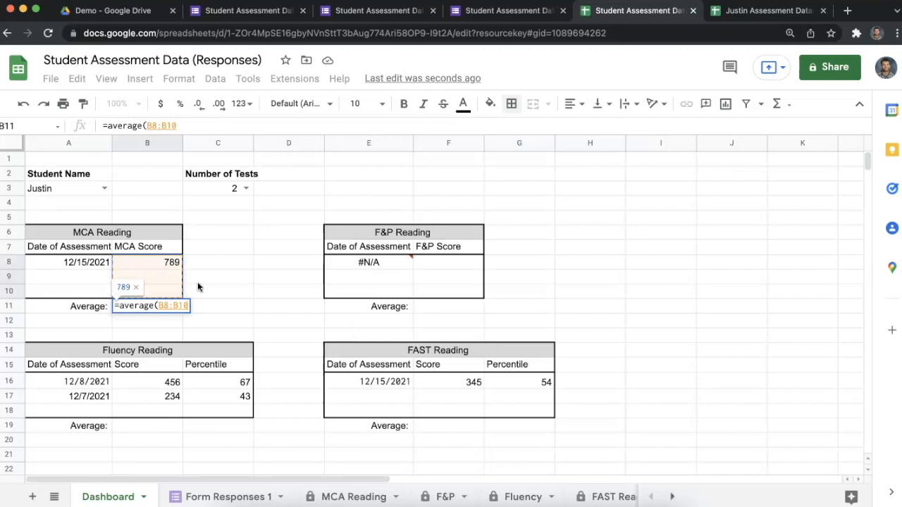
key("Return")
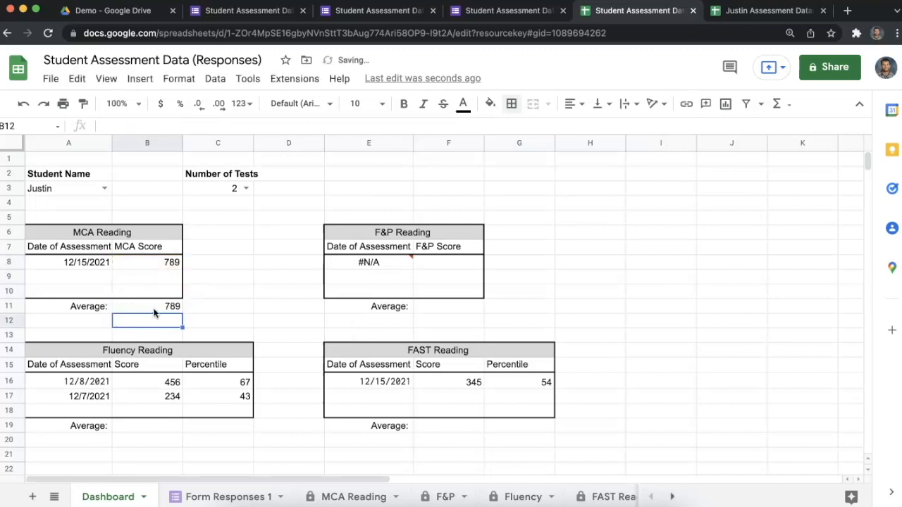
Copy the B11 average formula to F11 under the F&P Reading table and check that it references F8:F10.
left_click(438, 307)
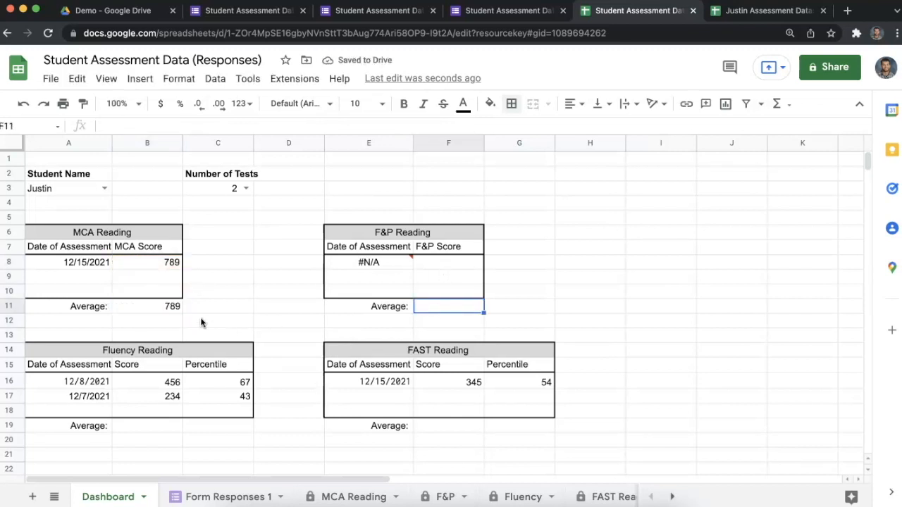
left_click(171, 307)
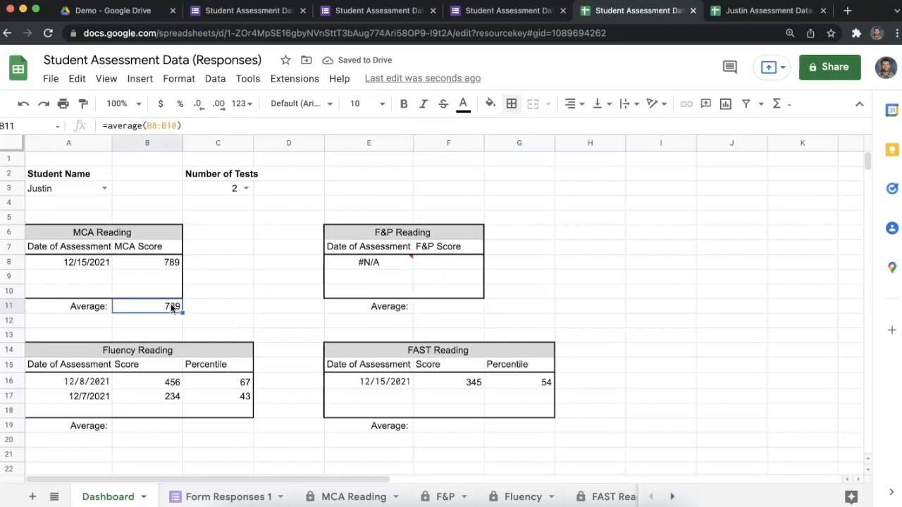
left_click(443, 306)
type("=average(F8:F10)")
double_click(452, 309)
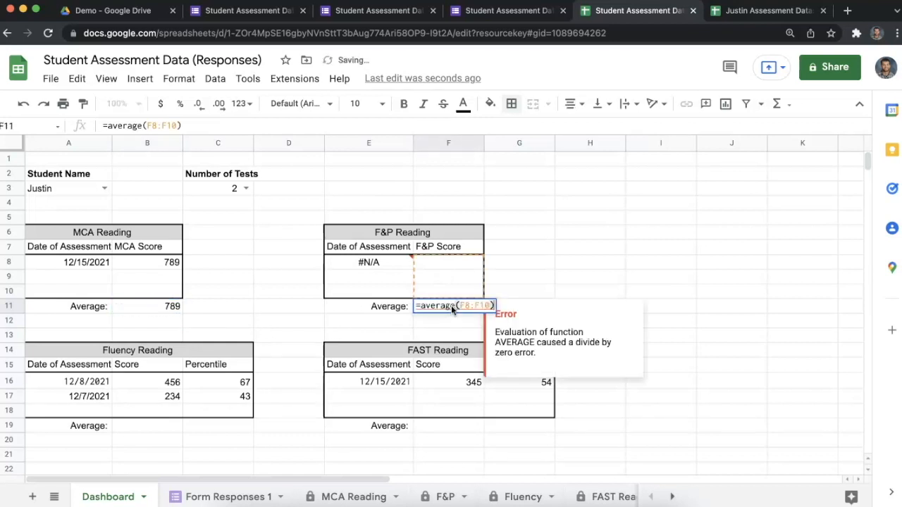
left_click(522, 301)
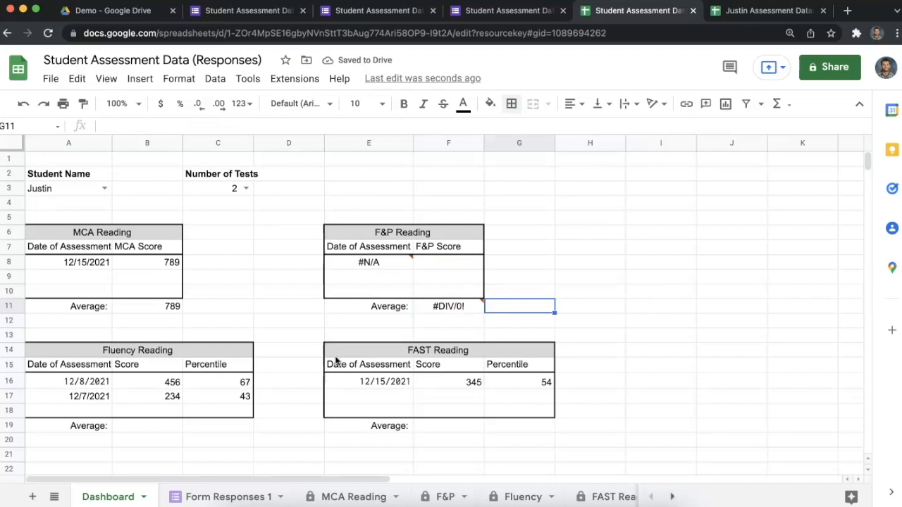
Paste the average formula into B19 and C19 for the Fluency Reading scores and percentiles.
left_click(168, 429)
type("345")
left_click(217, 423)
type("55")
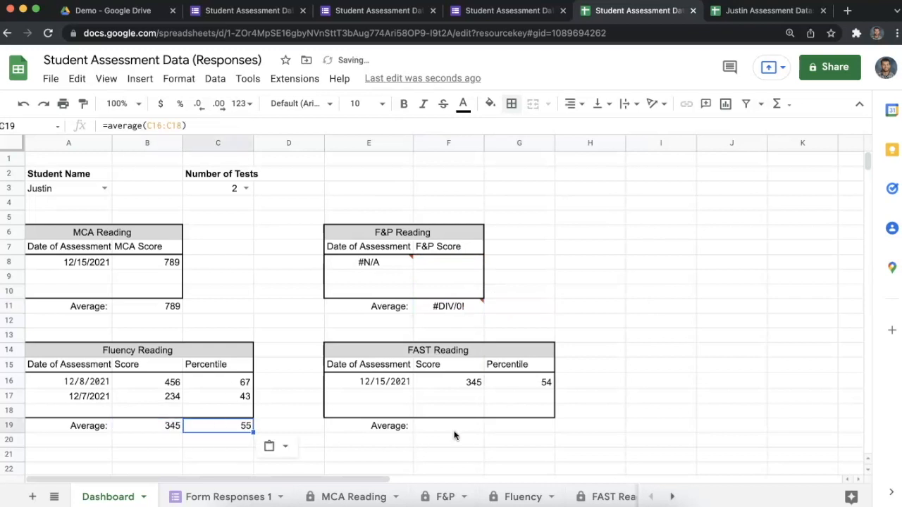
Paste the average formula into F19 and G19 under the FAST Reading table and check the G19 range.
left_click(464, 426)
type("345")
left_click(526, 427)
key("ctrl+v")
left_click(638, 413)
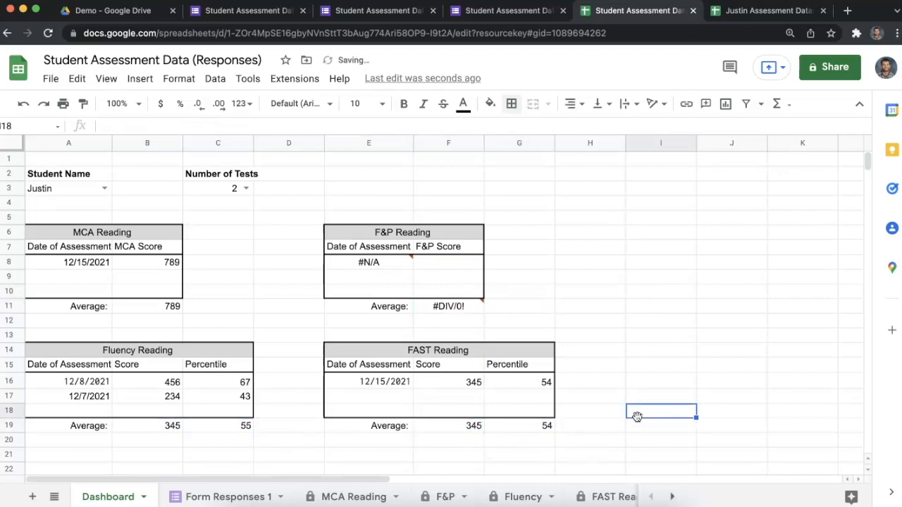
double_click(518, 425)
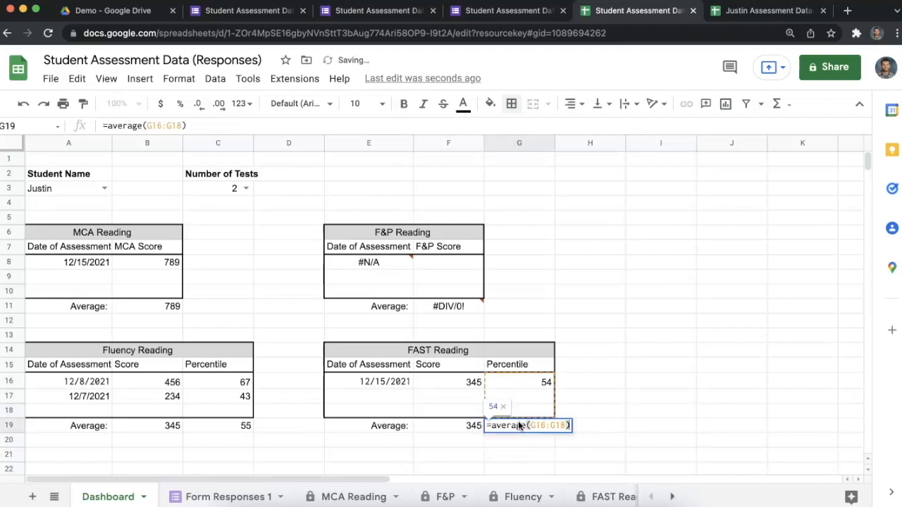
left_click(651, 384)
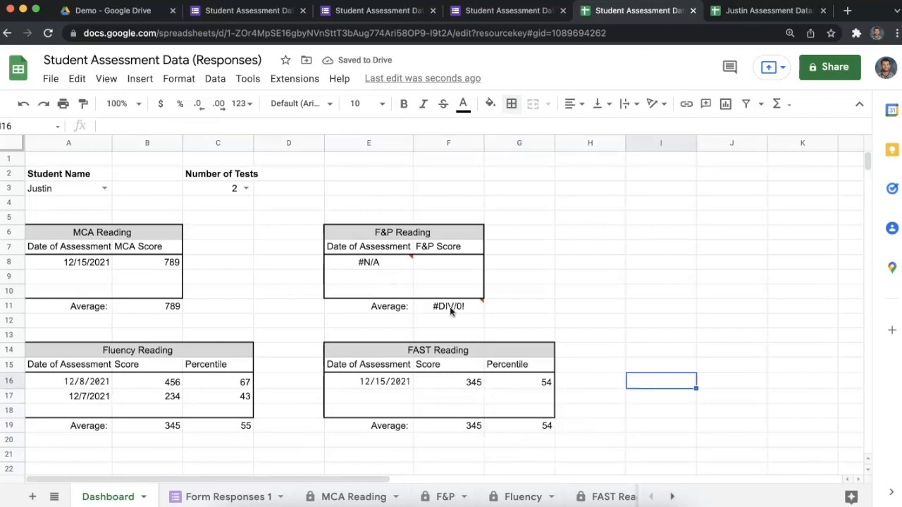
Wrap the F11 average formula in IFERROR with "N/A" as the fallback value.
double_click(450, 307)
left_click(421, 306)
type("iferoor")
key("BackSpace")
key("BackSpace")
key("BackSpace")
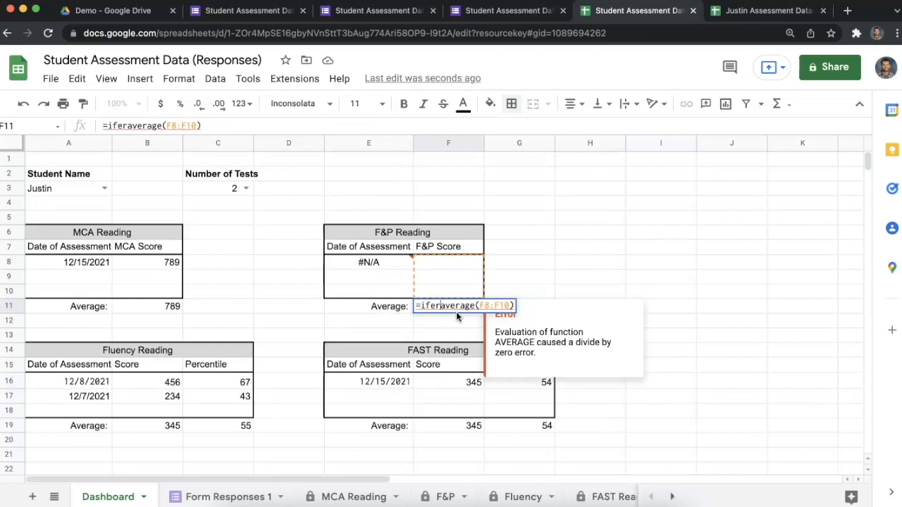
type("ror(")
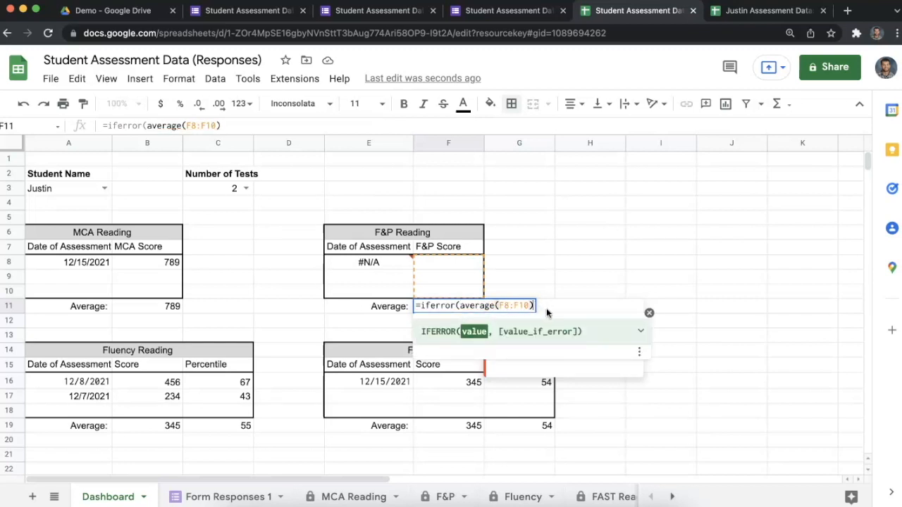
type(",\"N/")
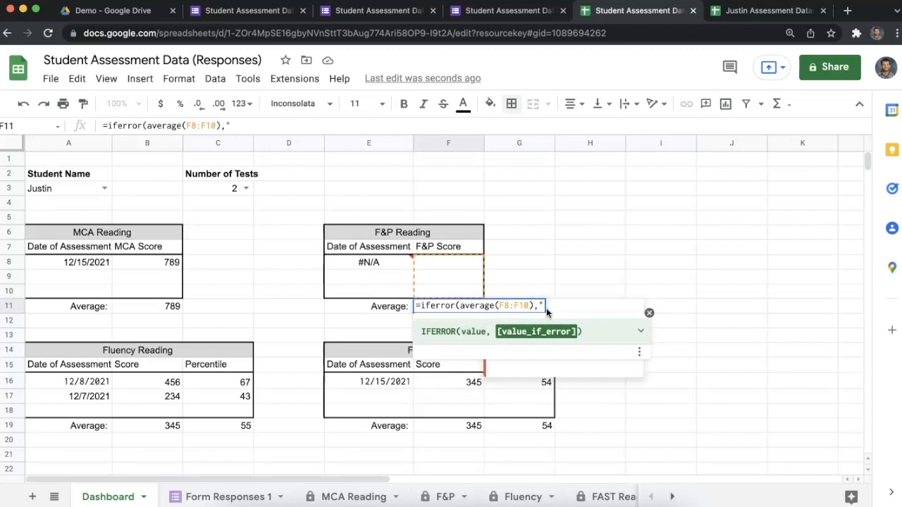
type("A")
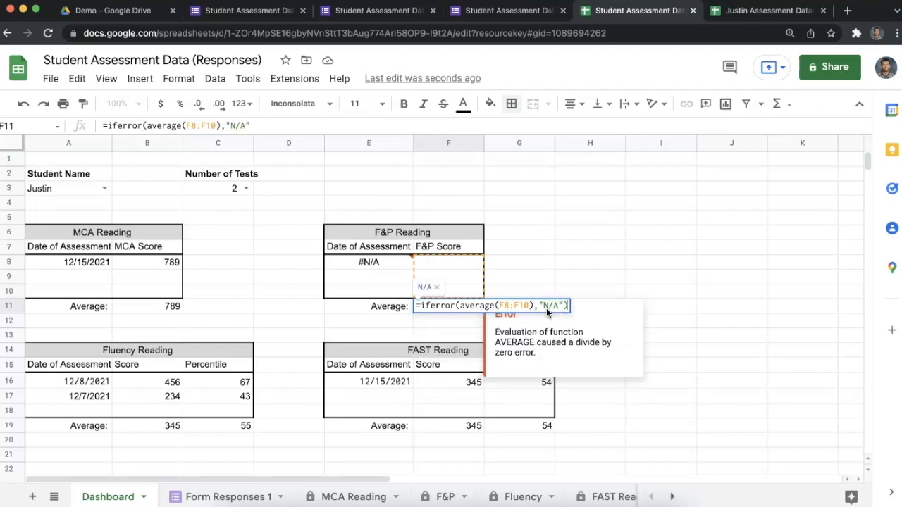
key("Return")
left_click(442, 304)
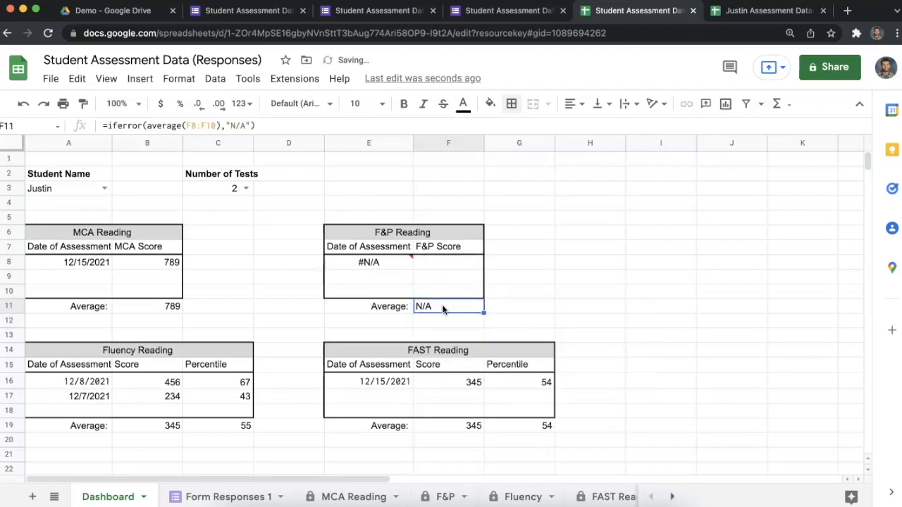
Copy the IFERROR average formula from F11 to F19, G19, C19 and B19 under the FAST and Fluency Reading tables.
key("ctrl+c")
left_click(456, 428)
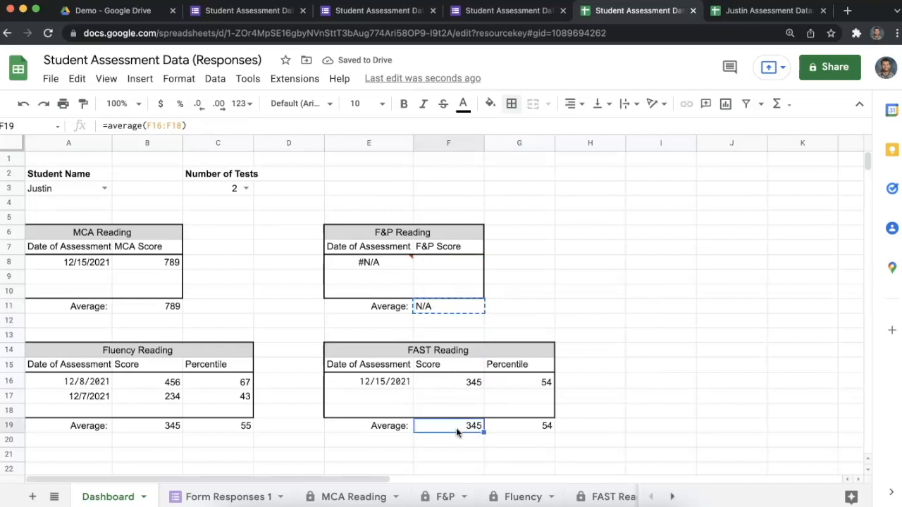
key("ctrl+v")
key("Right")
key("ctrl+v")
left_click(210, 423)
key("ctrl+v")
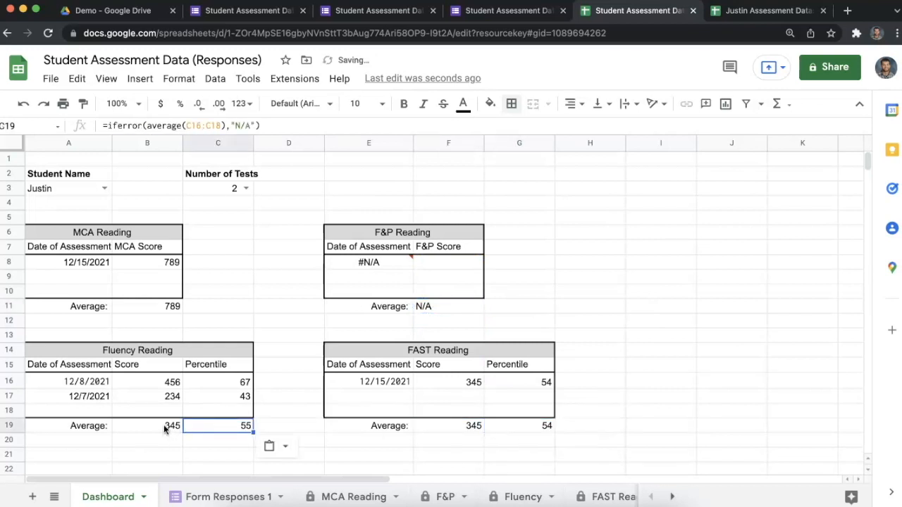
left_click(165, 427)
key("ctrl+v")
left_click(151, 306)
left_click(279, 279)
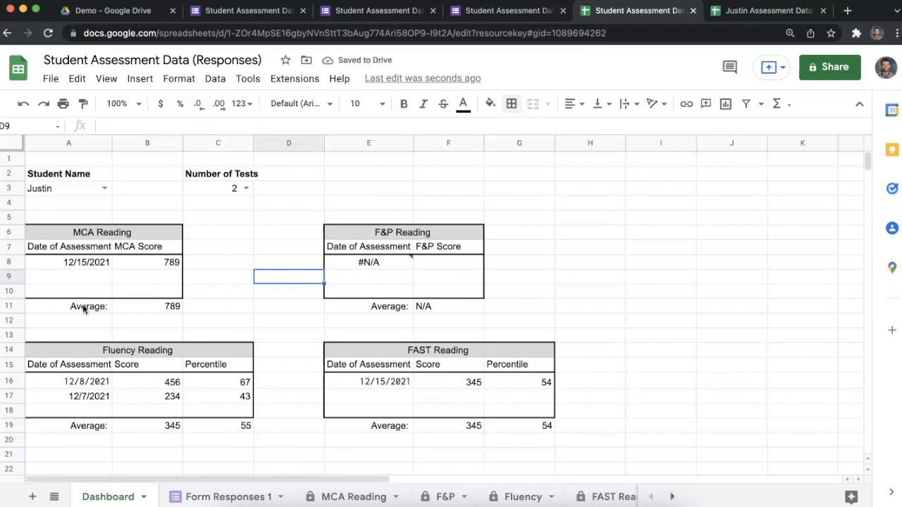
Bold the "Average:" labels in A11, A19, E11 and E19.
left_click(109, 306)
key("ctrl+b")
left_click(86, 426)
key("ctrl+b")
left_click(402, 309)
key("ctrl+b")
left_click(402, 427)
key("ctrl+b")
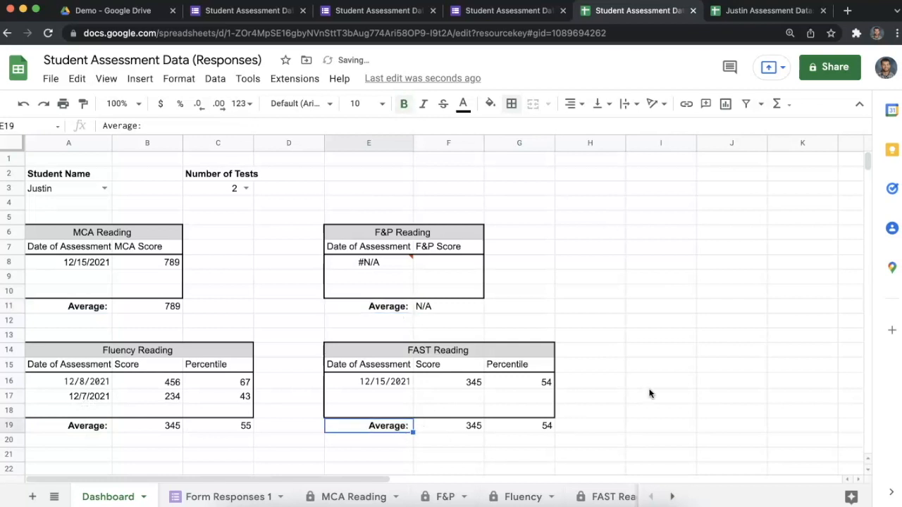
left_click(701, 365)
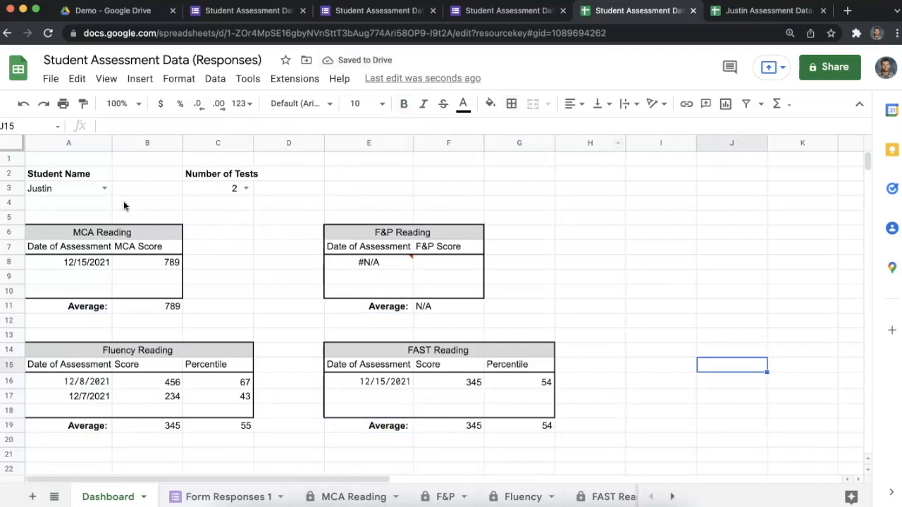
Examine the dashboard layout, then the student list, score headers and FAST Score formula on the reference workbook's All Student Data sheet.
left_click_drag(61, 159, 535, 439)
left_click(535, 440)
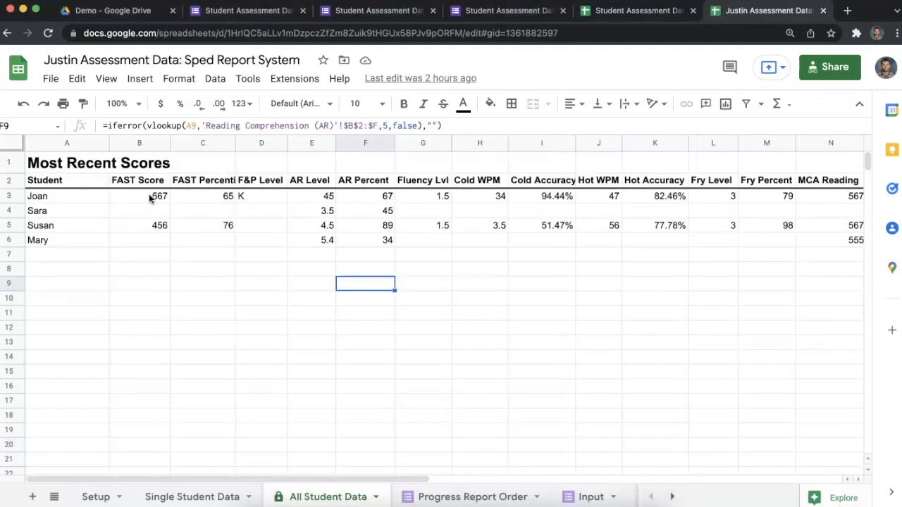
left_click(149, 196)
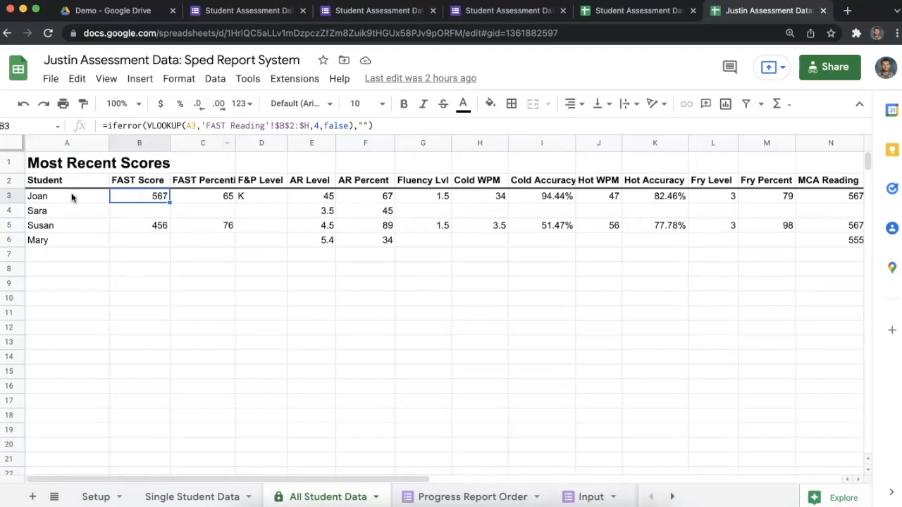
left_click_drag(70, 195, 66, 291)
left_click(127, 298)
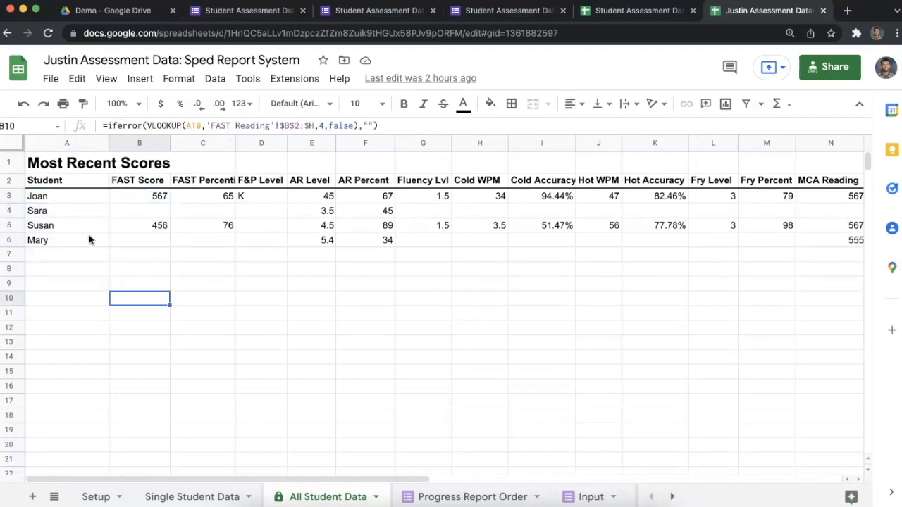
left_click_drag(153, 182, 791, 181)
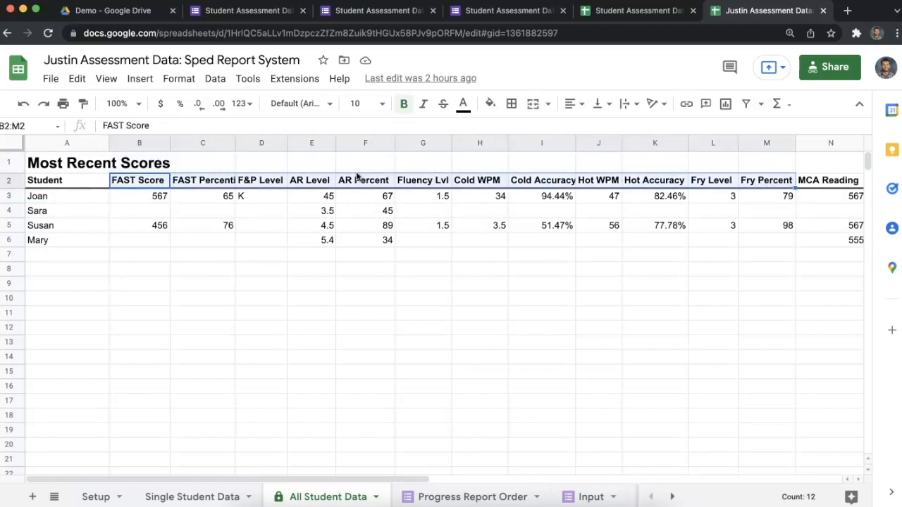
Switch back to the Student Assessment Data (Responses) dashboard and set Number of Tests to 3.
left_click(643, 16)
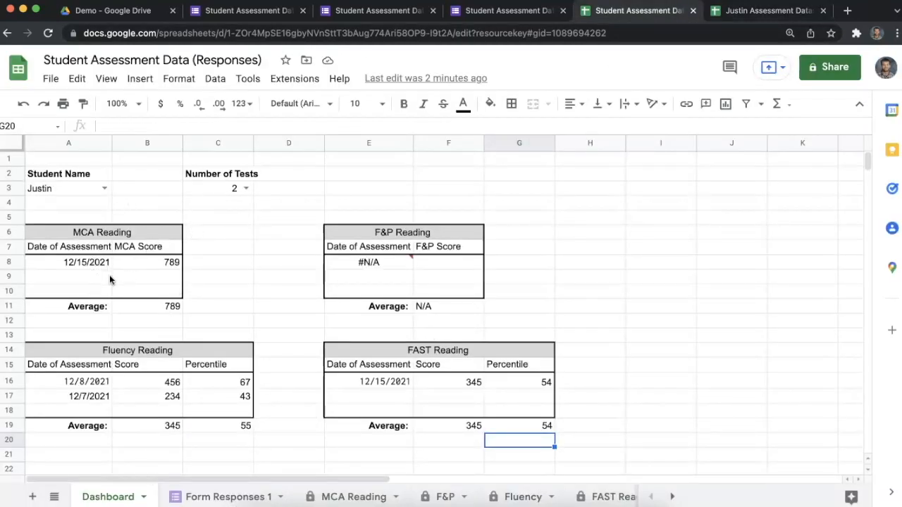
left_click(246, 188)
left_click(215, 242)
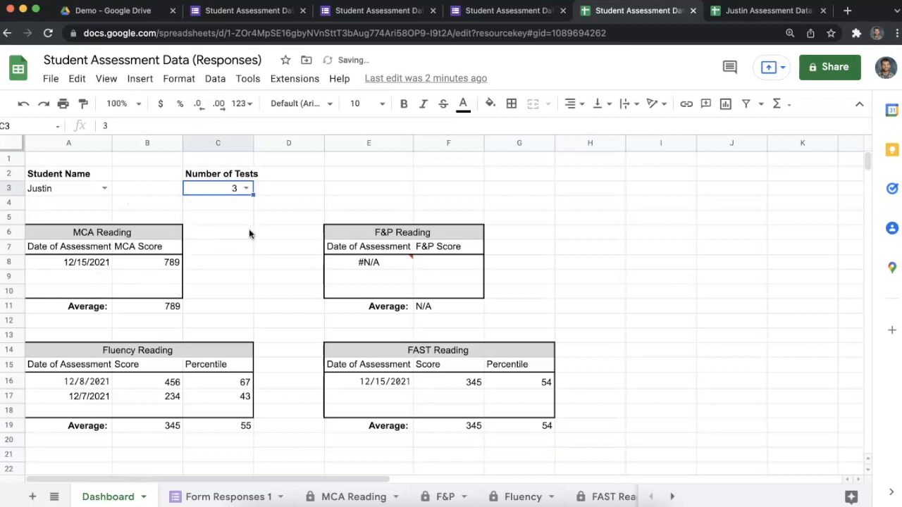
left_click(236, 236)
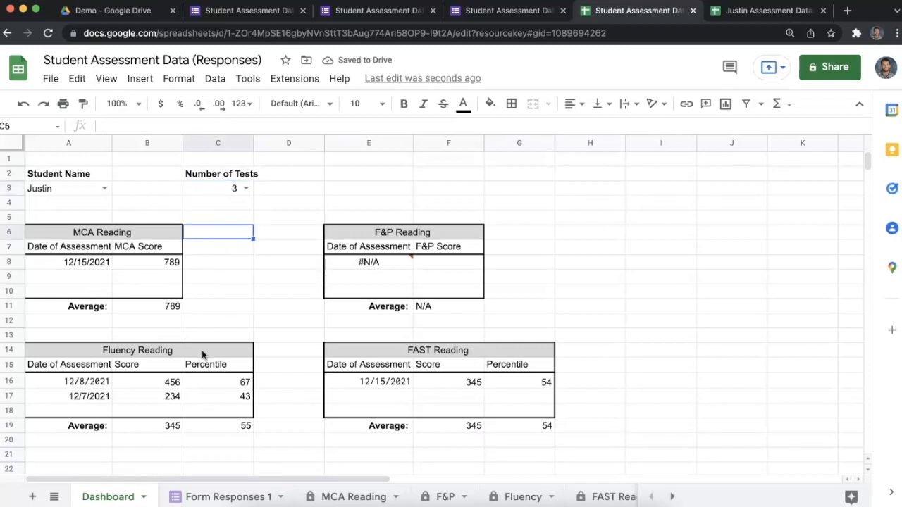
Add a new sheet to the workbook and name it "All Student".
left_click(33, 498)
double_click(201, 498)
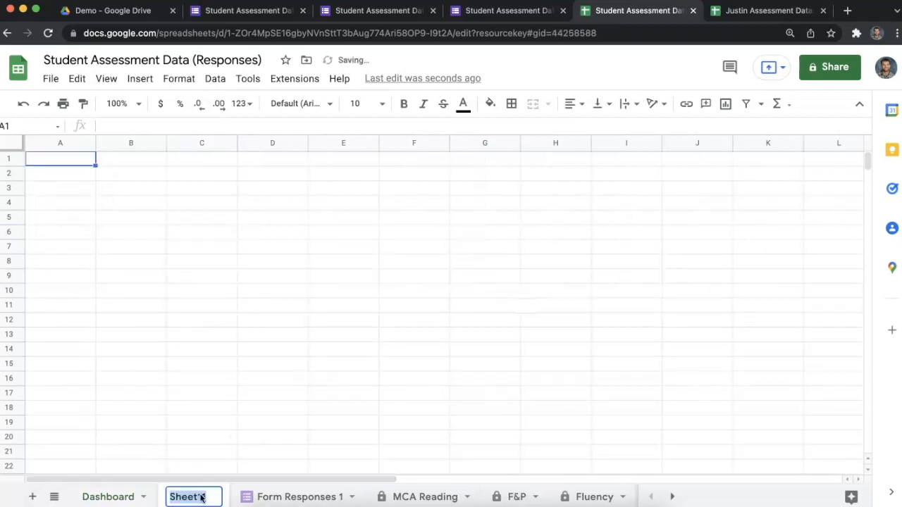
type("All studen")
key("BackSpace")
key("BackSpace")
key("BackSpace")
key("BackSpace")
key("BackSpace")
key("BackSpace")
type("S")
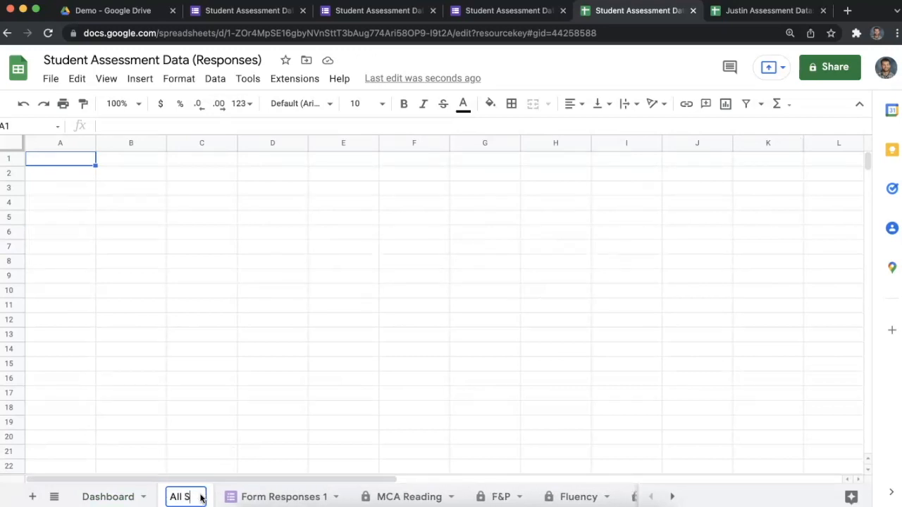
type("ubdent")
key("Return")
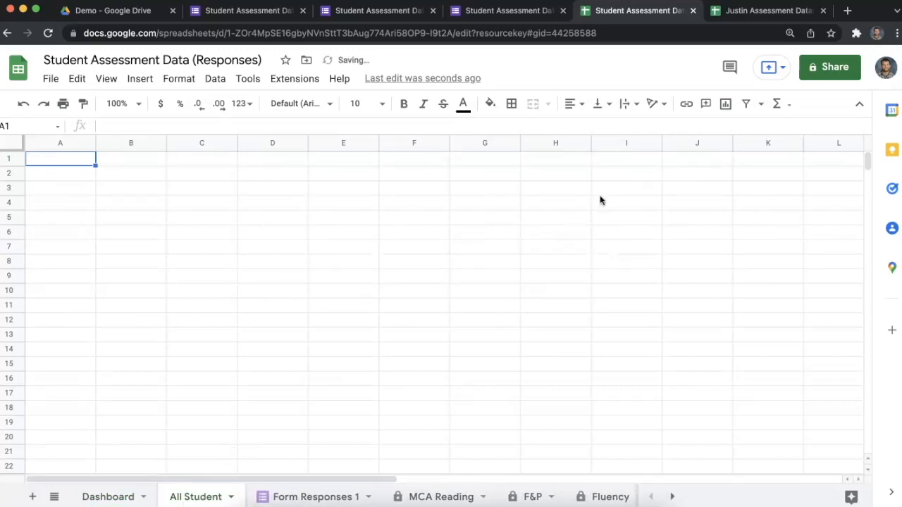
Review the Setup, Single Student Data and All Student Data sheets in the reference workbook.
left_click(726, 12)
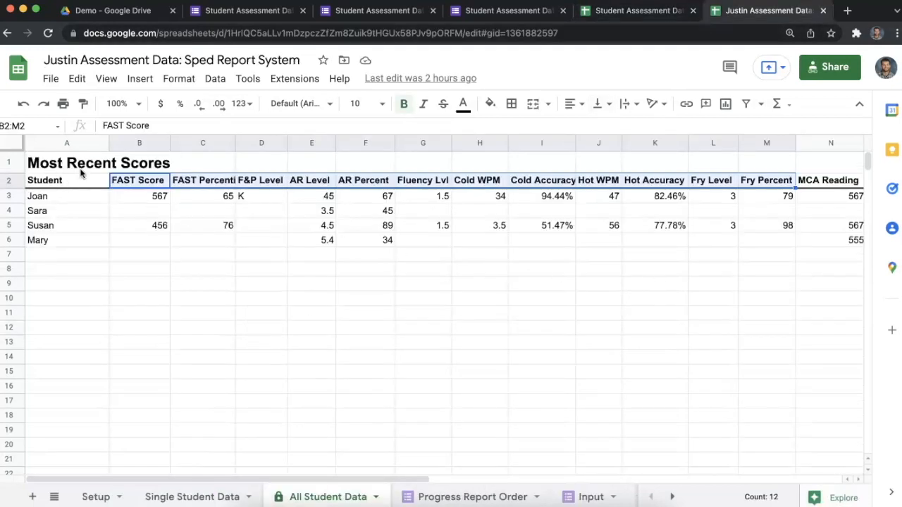
left_click(119, 285)
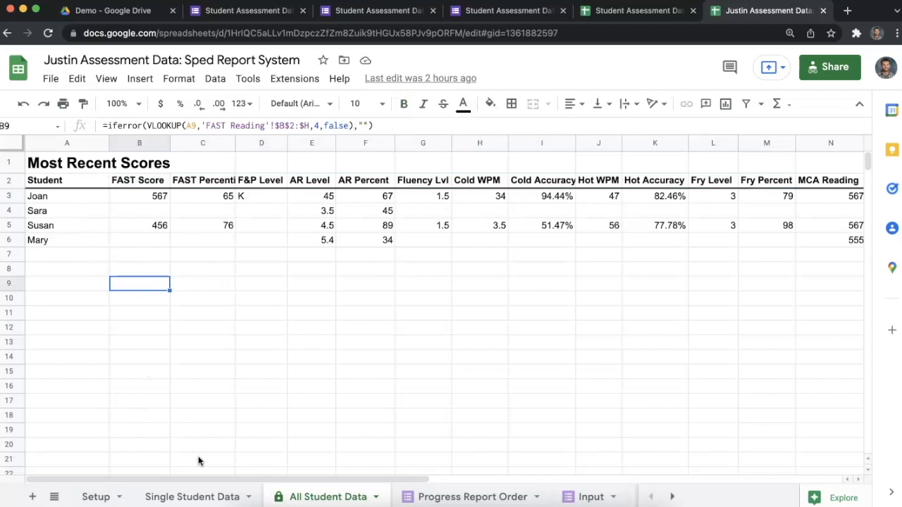
left_click(104, 497)
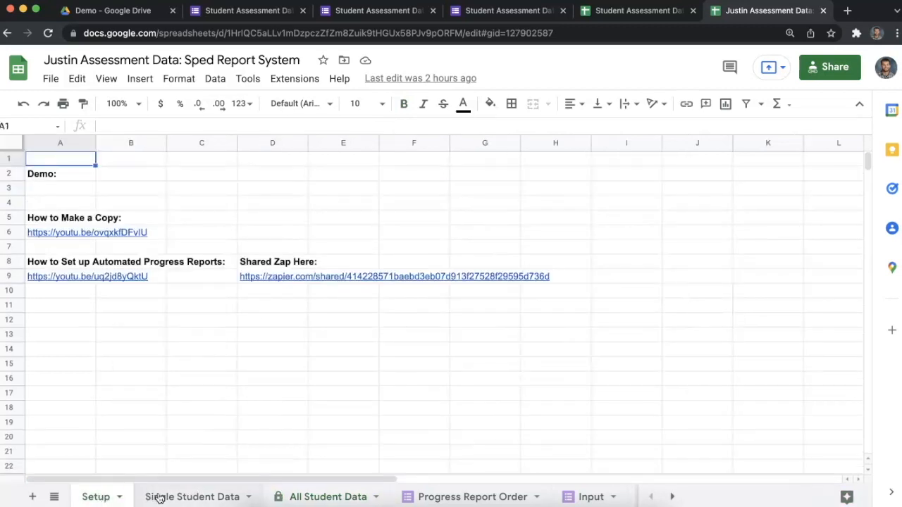
left_click(158, 497)
left_click(305, 499)
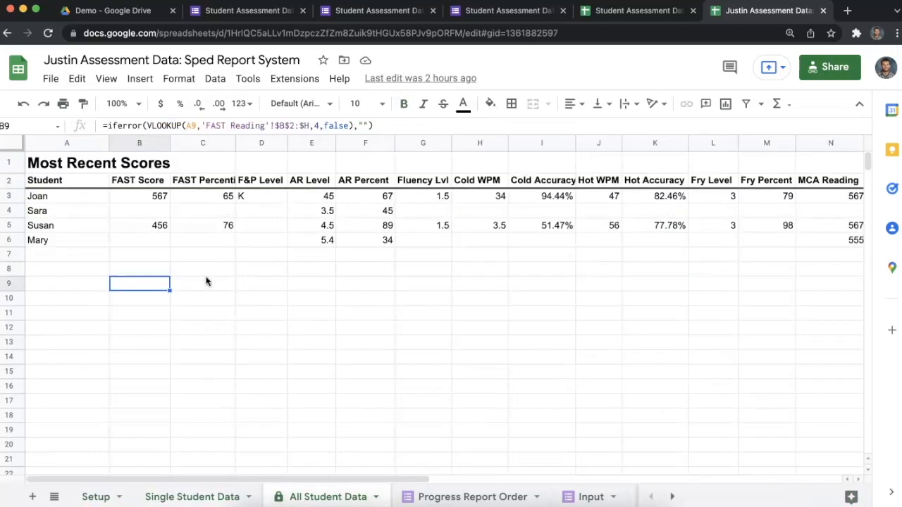
Return to the new All Student sheet and enter the title "Most Recent Score" in A1 at font size 18.
left_click(613, 10)
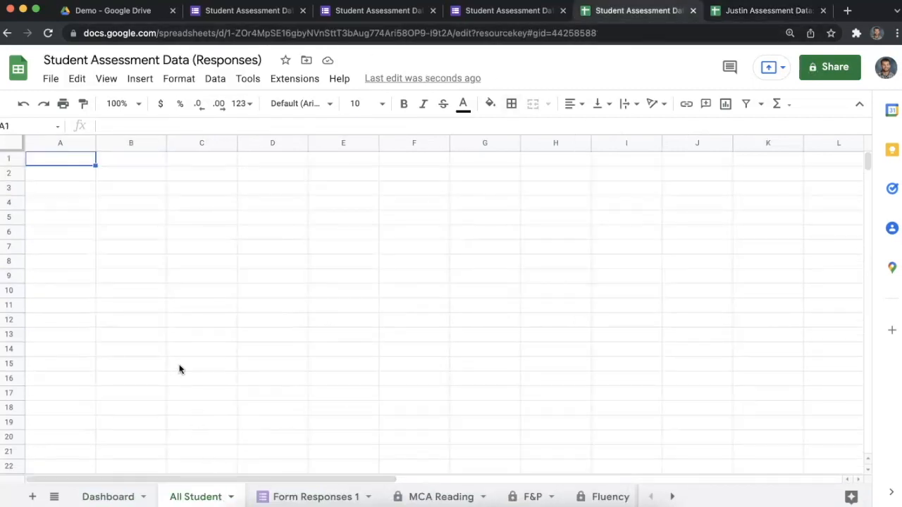
left_click(382, 103)
type("18")
key("Return")
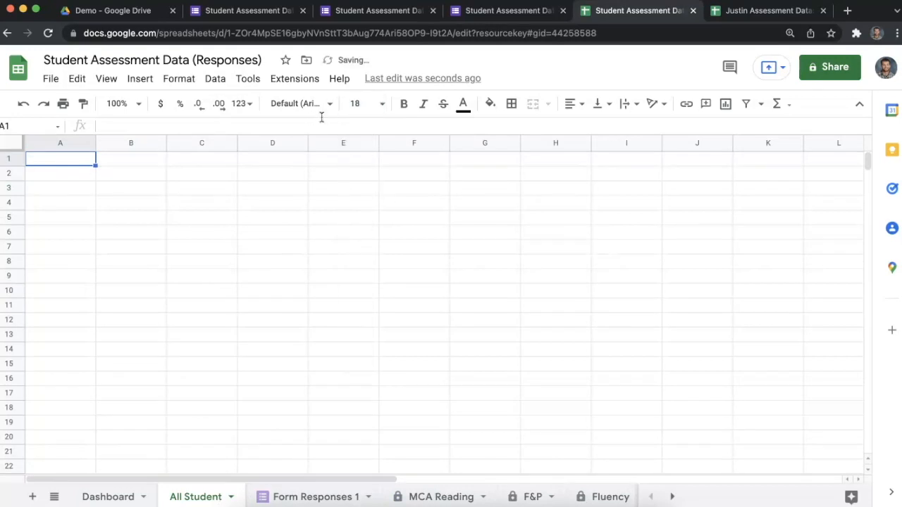
type("Most Rec")
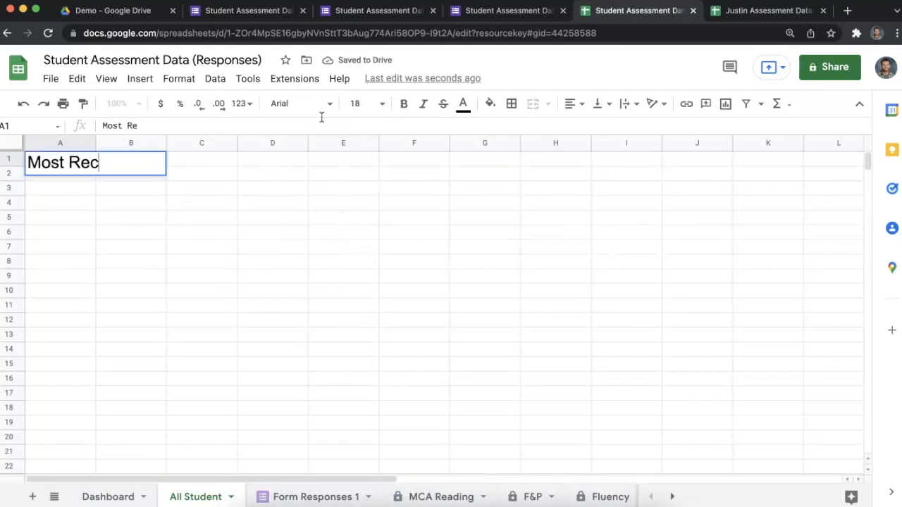
type("ent Score")
key("Return")
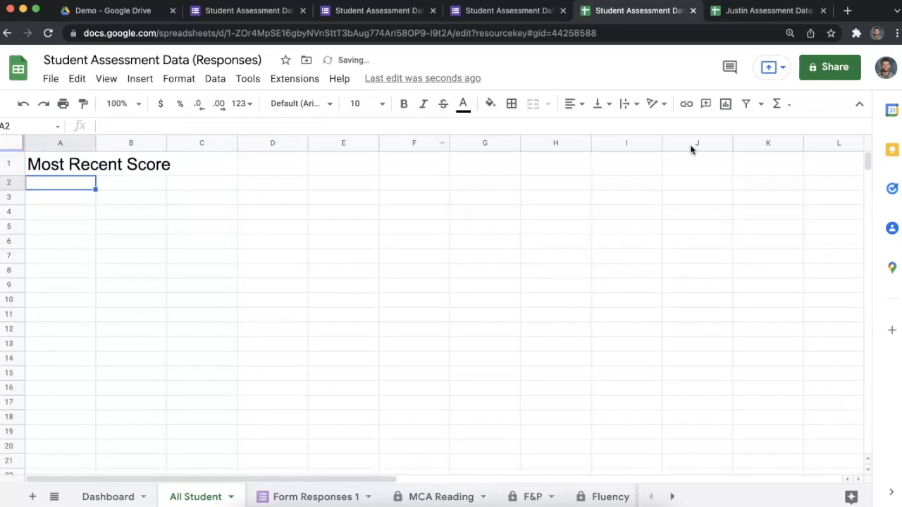
Enter the bold header "Student Name" in A2.
double_click(67, 184)
type("Student Naem")
key("Return")
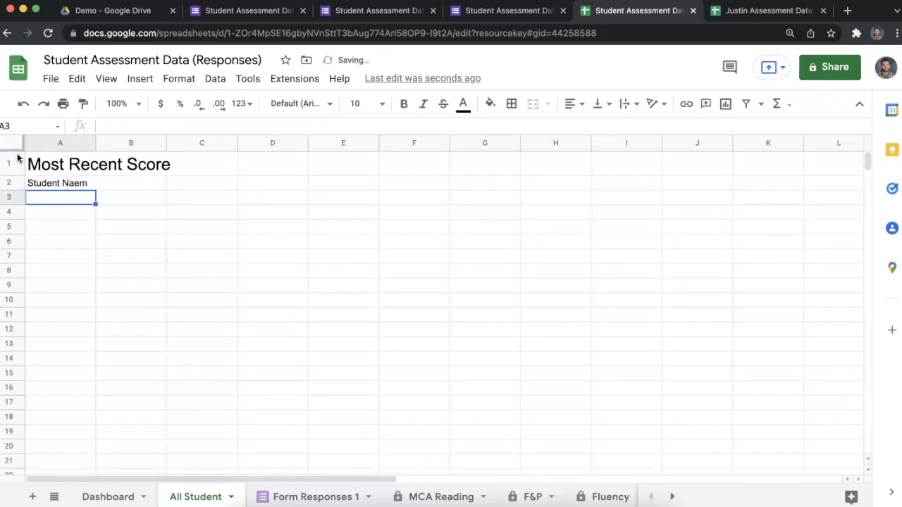
left_click(87, 184)
double_click(88, 183)
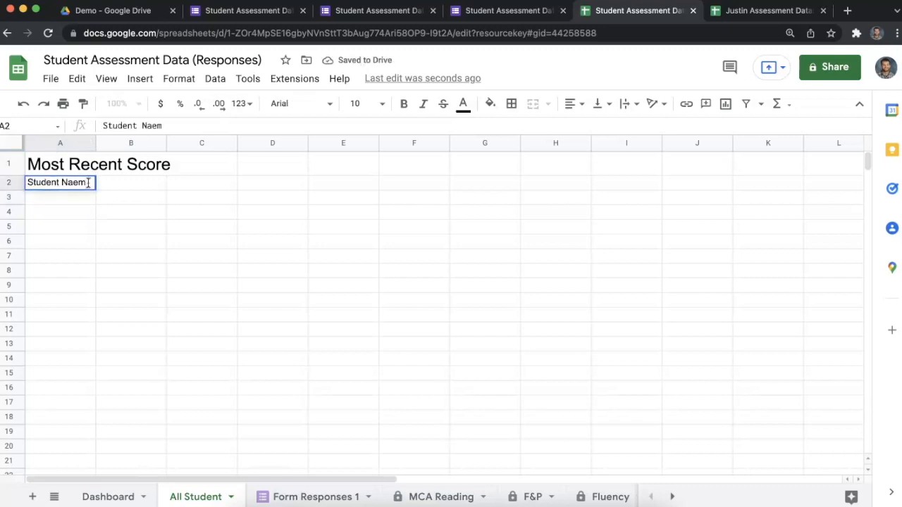
type("me")
key("Return")
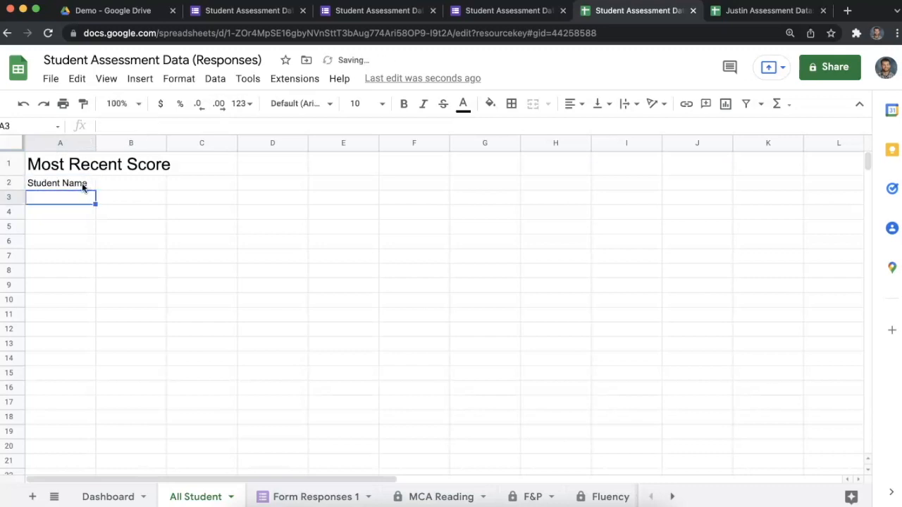
left_click(82, 185)
key("super+b")
List each student once from A3 down with =UNIQUE('Form Responses 1'!B2:B) and check the resulting names.
left_click(80, 198)
type("=uniq")
key("Tab")
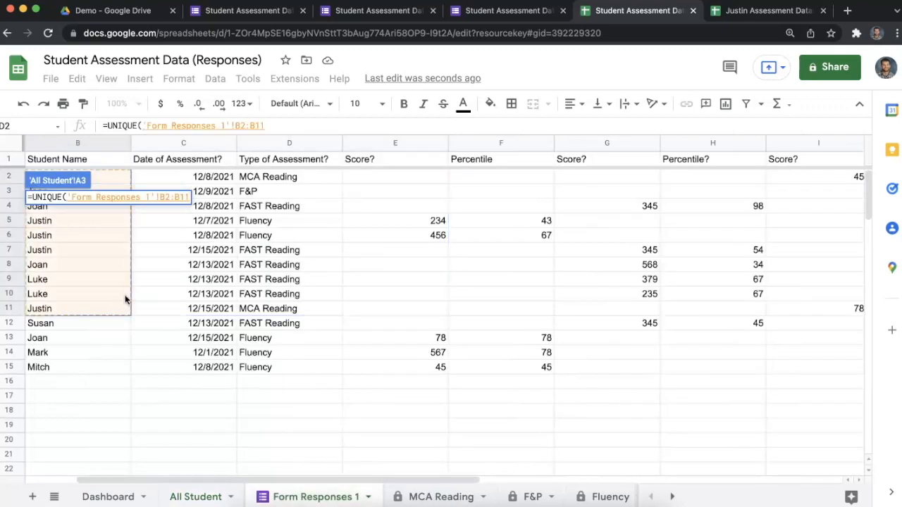
key("BackSpace")
key("BackSpace")
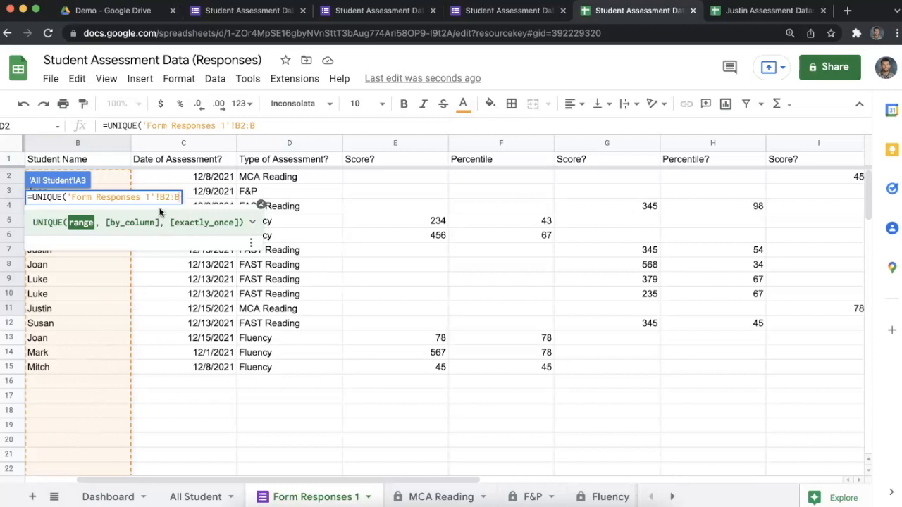
type(")")
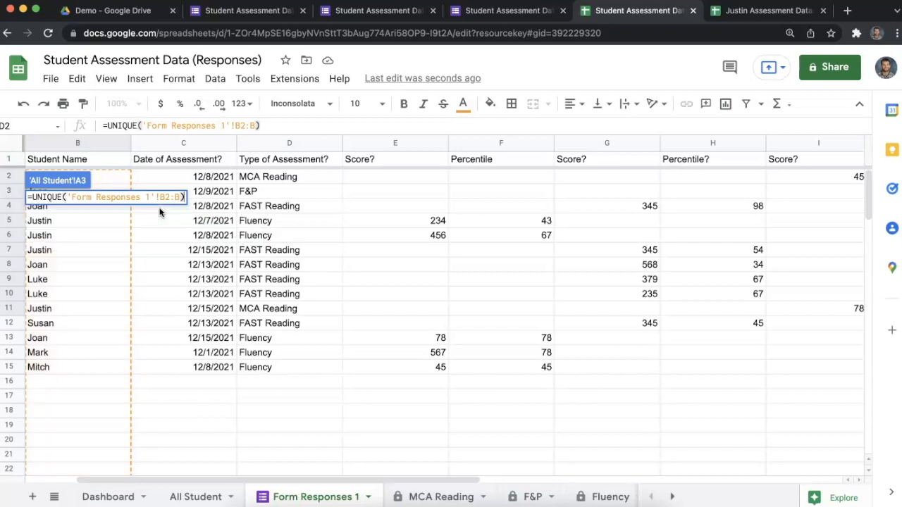
key("Return")
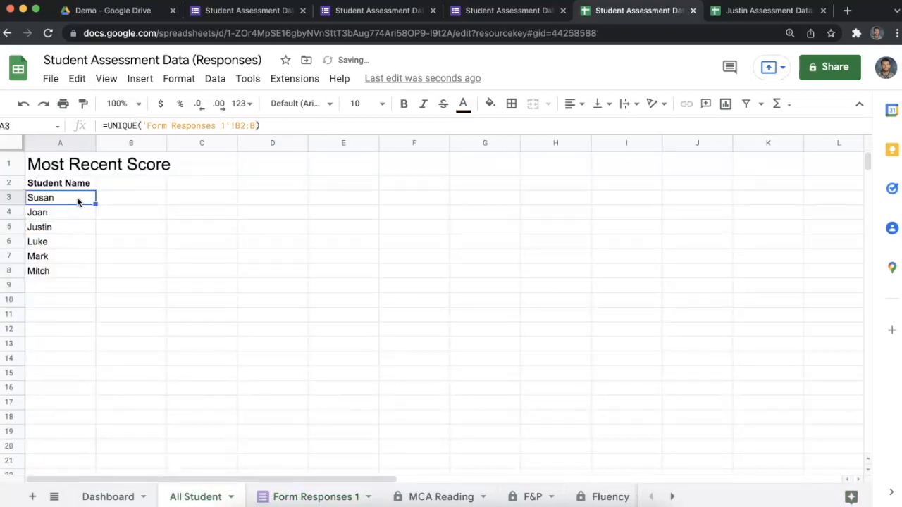
left_click_drag(78, 202, 72, 275)
left_click(193, 286)
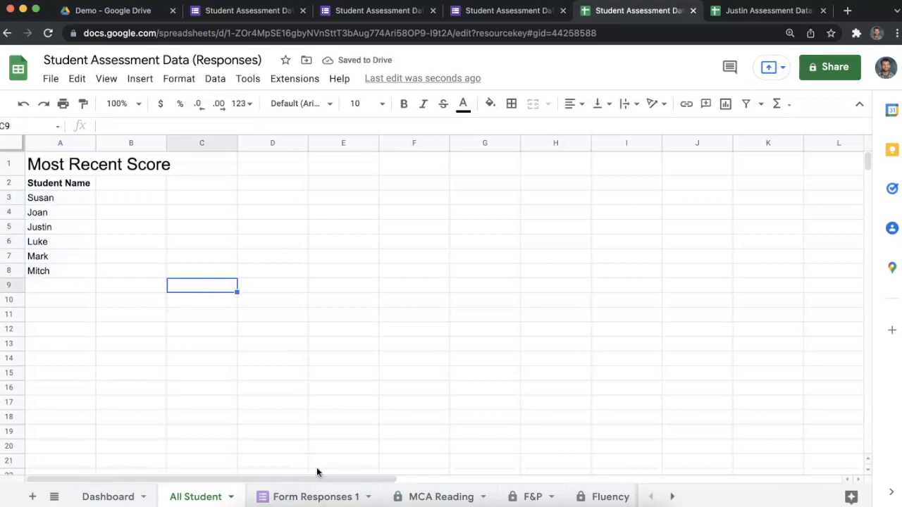
left_click(262, 301)
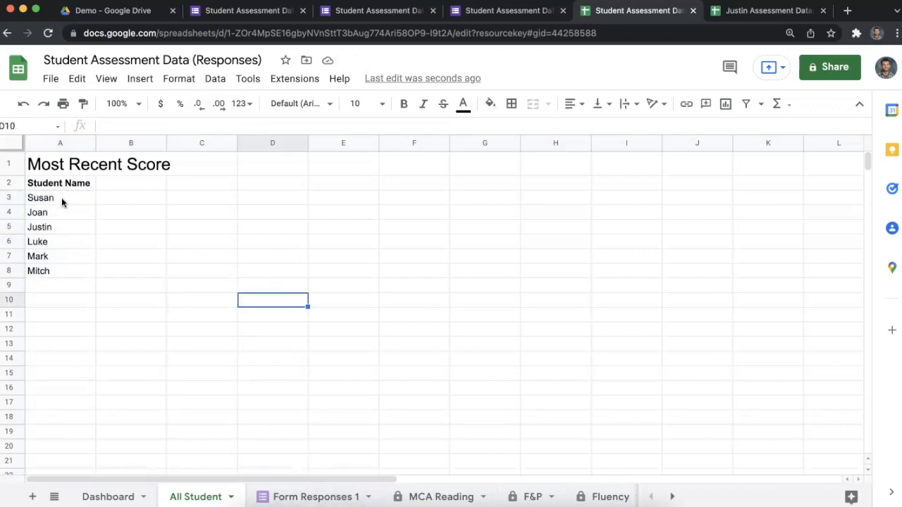
left_click_drag(61, 198, 47, 284)
left_click(134, 254)
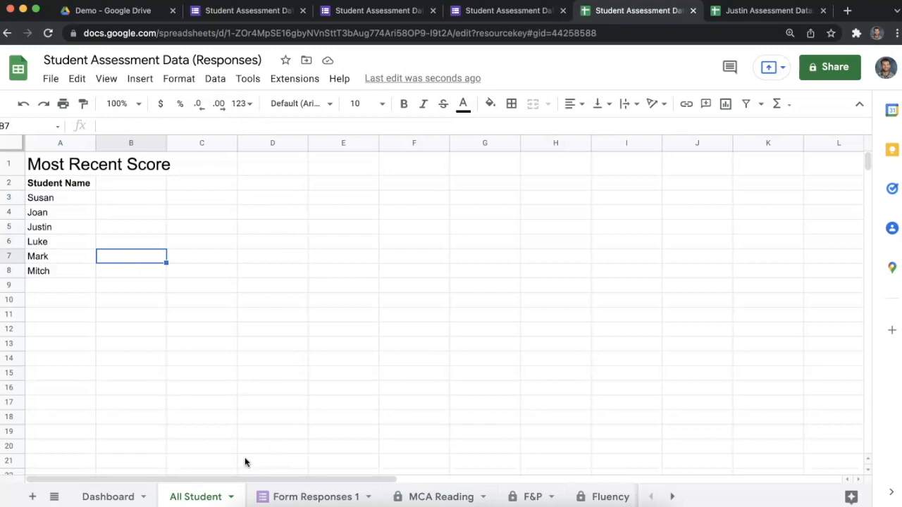
Copy the "MCA Score" header from the Dashboard's MCA Reading table into B2 of the All Student sheet.
left_click(121, 493)
left_click(220, 334)
left_click(95, 250)
left_click(229, 244)
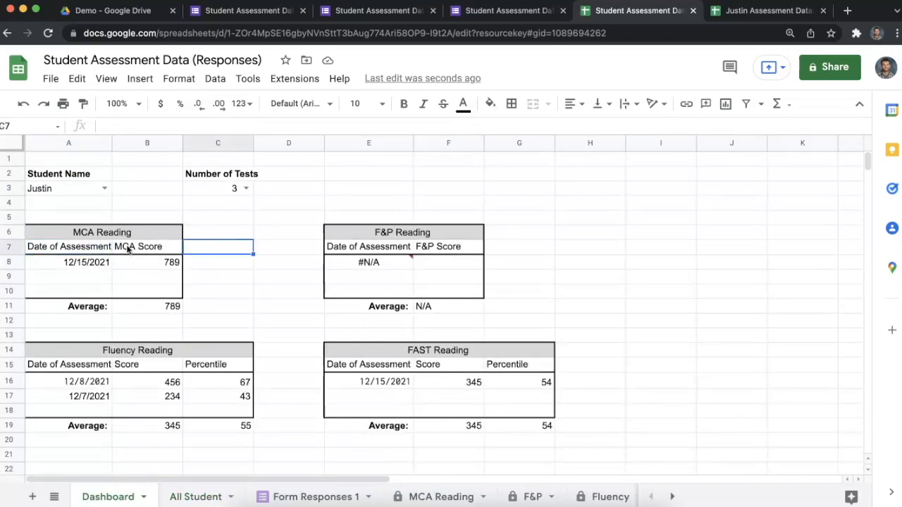
left_click(129, 250)
key("ctrl+c")
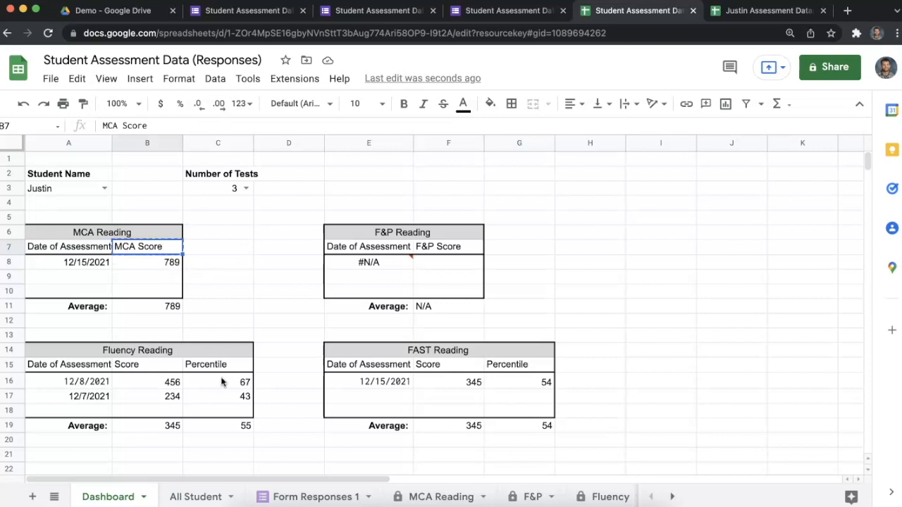
left_click(208, 496)
left_click(138, 185)
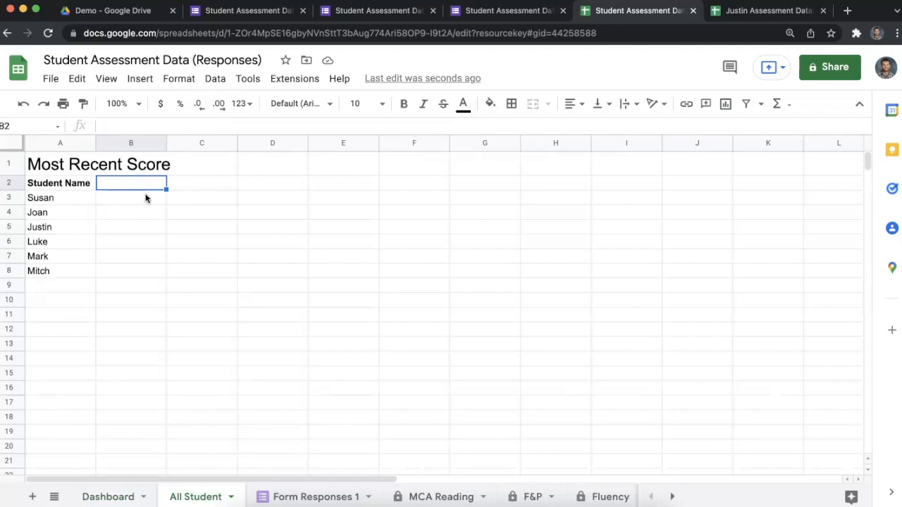
key("ctrl+v")
Copy the Dashboard's "F&P Score" header into C2 of All Student, undoing any accidental overwrite of the original header.
left_click(250, 259)
key("alt+Up")
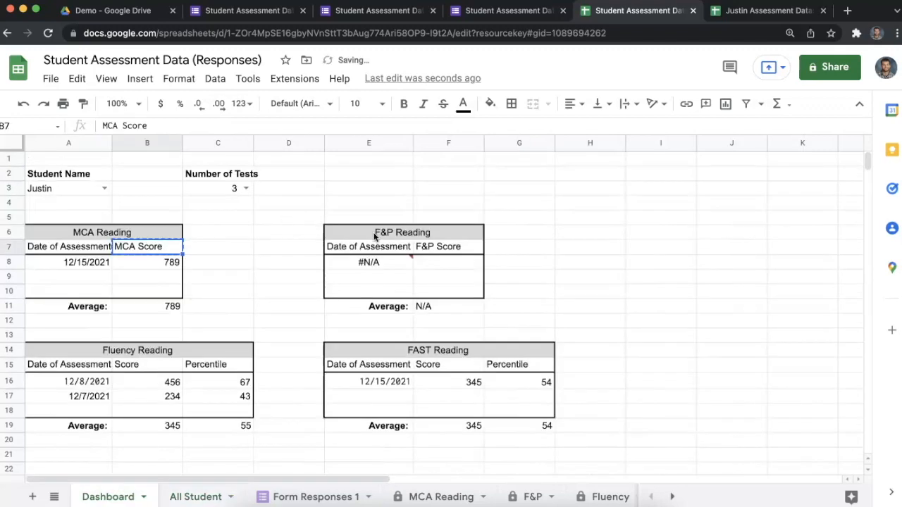
left_click(420, 249)
key("ctrl+v")
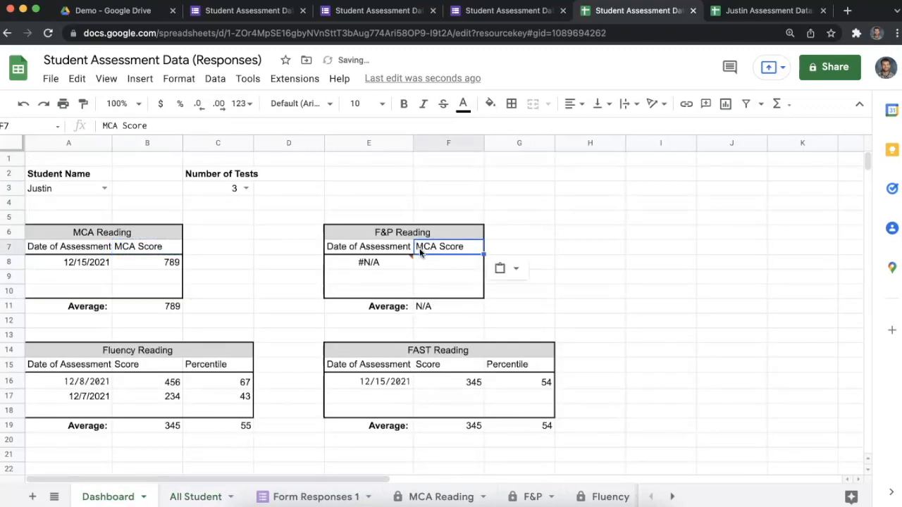
left_click(23, 104)
key("ctrl+c")
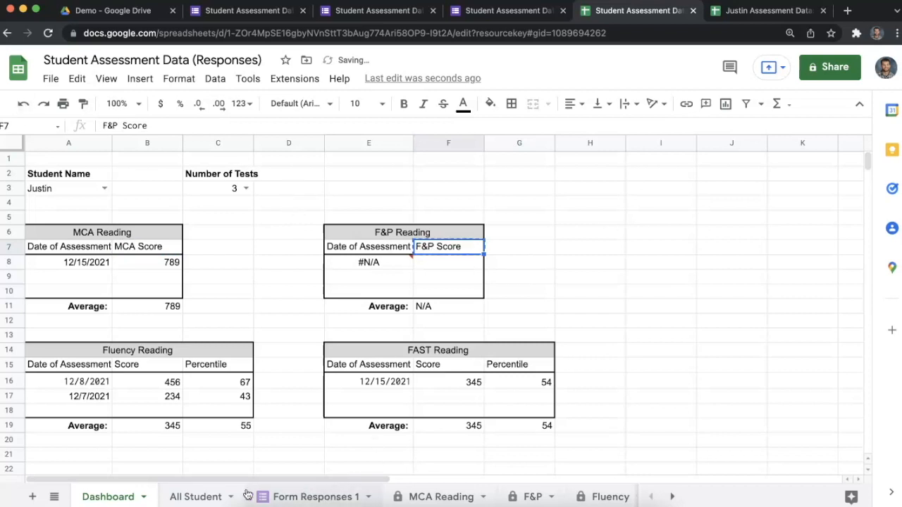
key("alt+Down")
left_click(176, 182)
key("ctrl+v")
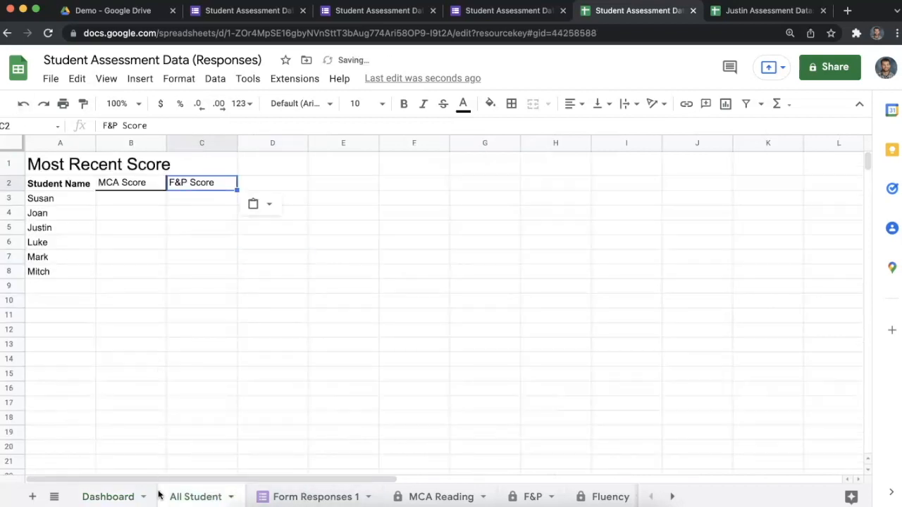
Copy the Score and Percentile headers of the Dashboard's Fluency Reading table into D2:E2 of All Student.
key("alt+Up")
left_click_drag(134, 364, 209, 366)
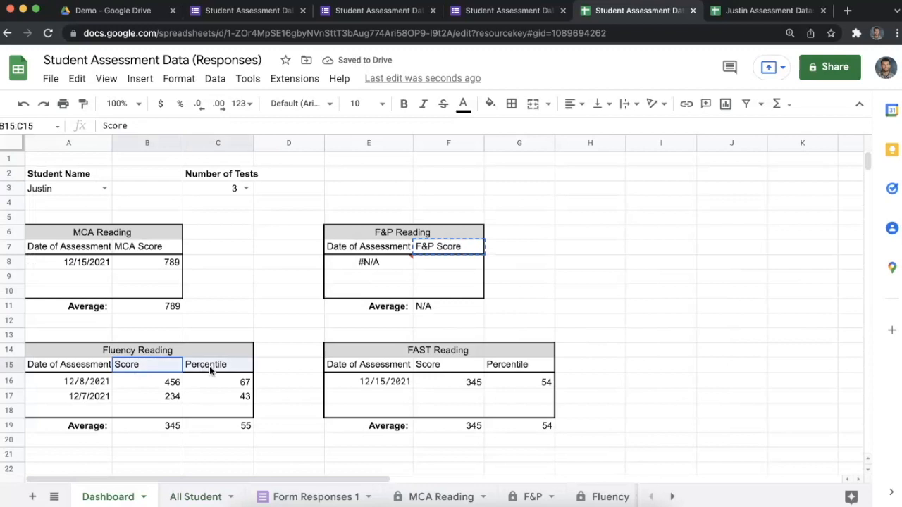
key("ctrl+c")
left_click(195, 496)
left_click(269, 174)
left_click(269, 188)
key("ctrl+v")
Rename the headers in D2 and E2 as "Fluency Score" and "Fluency Percentile".
left_click(270, 186)
double_click(240, 182)
type("Fluency")
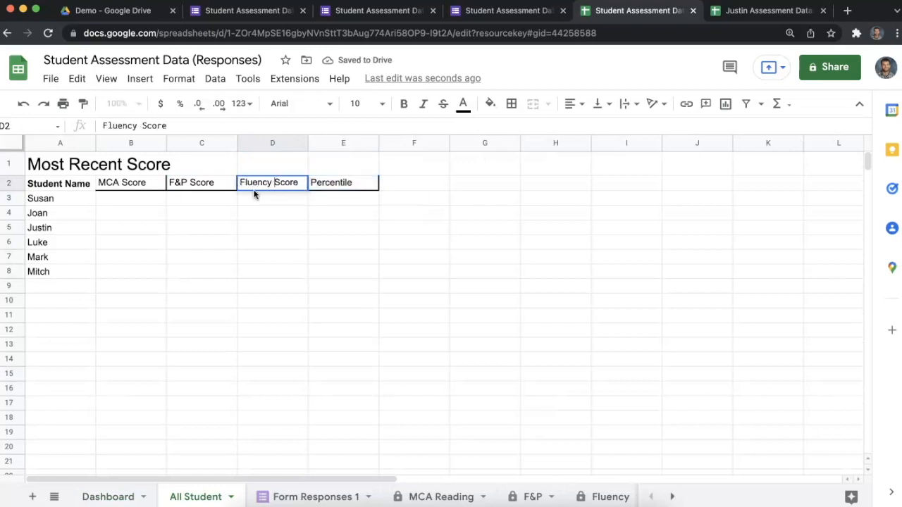
left_click(323, 194)
double_click(322, 190)
type("Fluency")
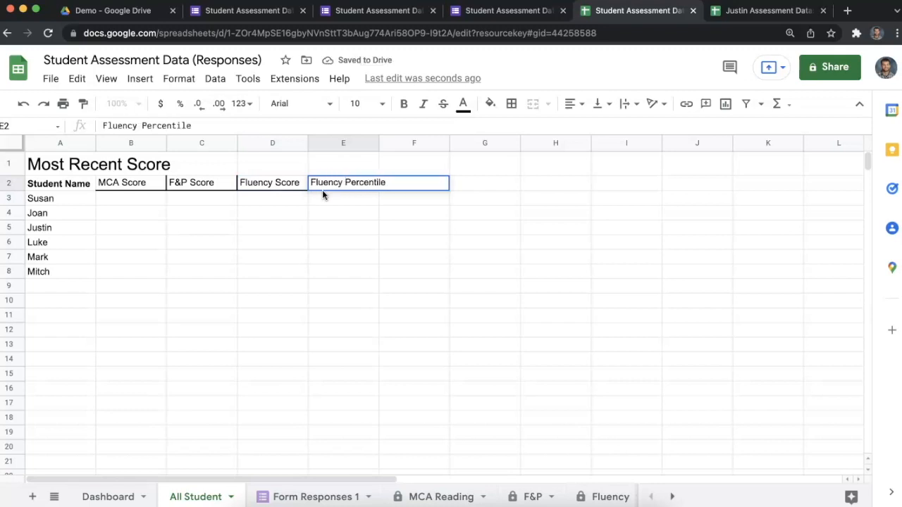
key("Return")
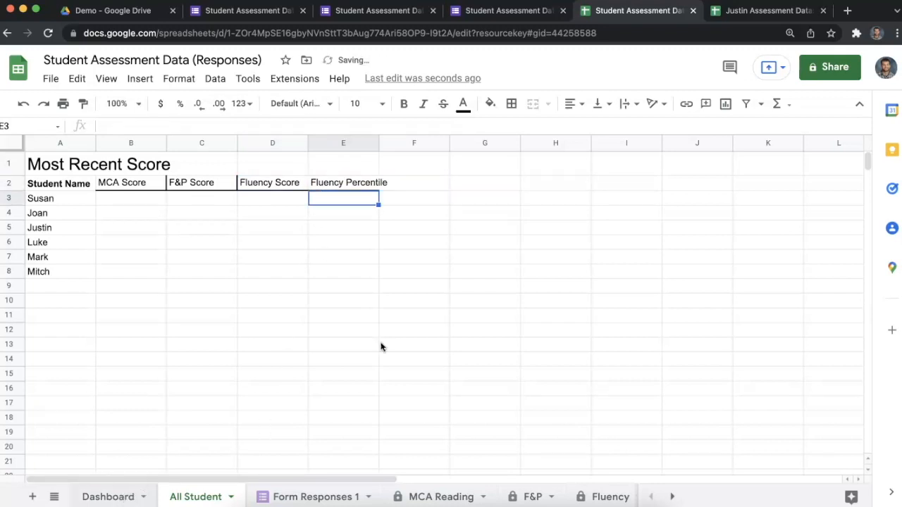
Bring the Score and Percentile headers of the Dashboard's FAST Reading table into F2:G2 of All Student.
key("alt+Up")
left_click_drag(453, 365, 509, 365)
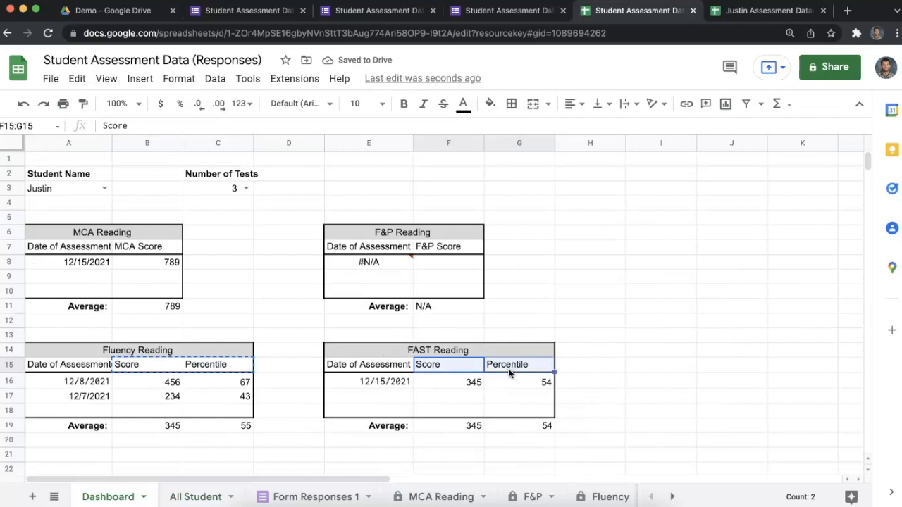
key("alt+Down")
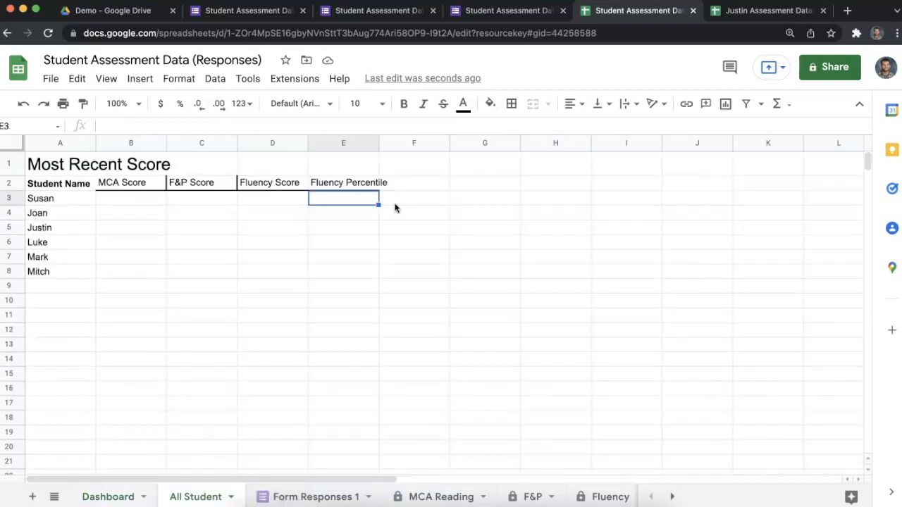
left_click(409, 184)
key("ctrl+v")
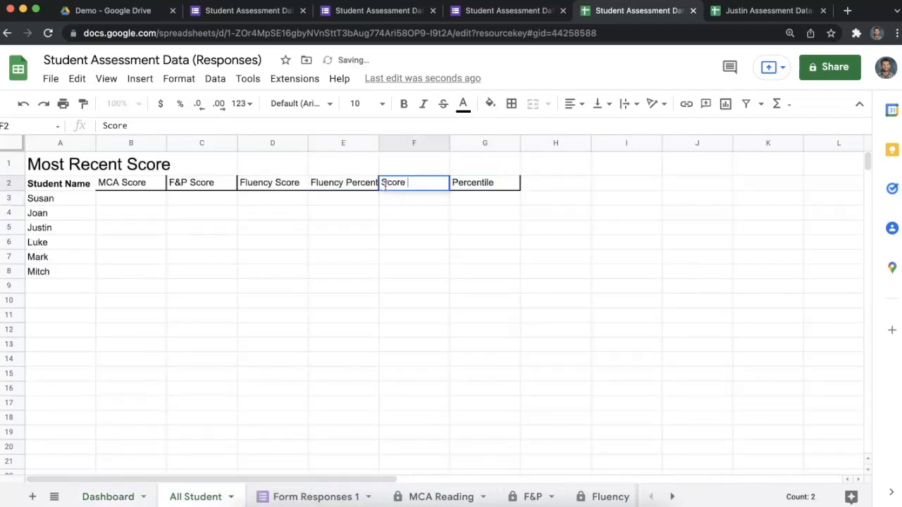
Rename the headers in F2 and G2 as "FAST Score" and "FAST Percentile".
double_click(396, 192)
type("FAST")
left_click(468, 191)
double_click(454, 188)
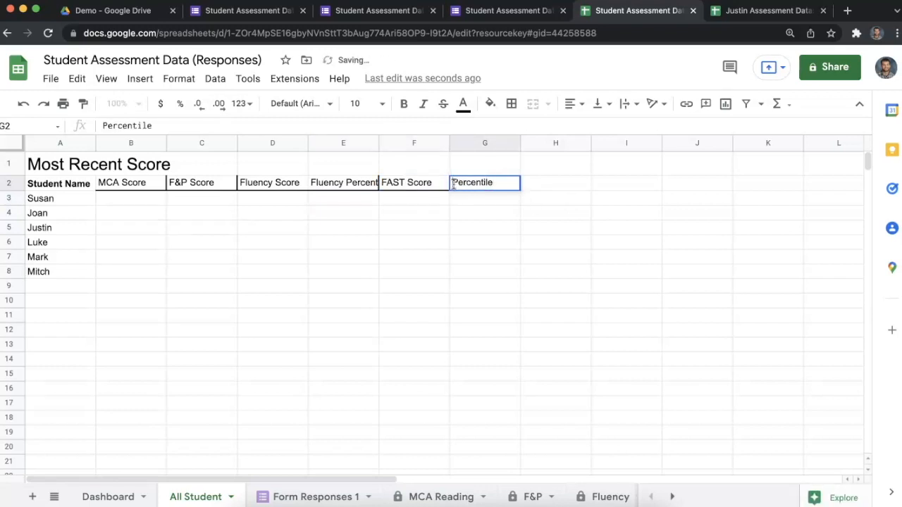
type("FAST")
key("Return")
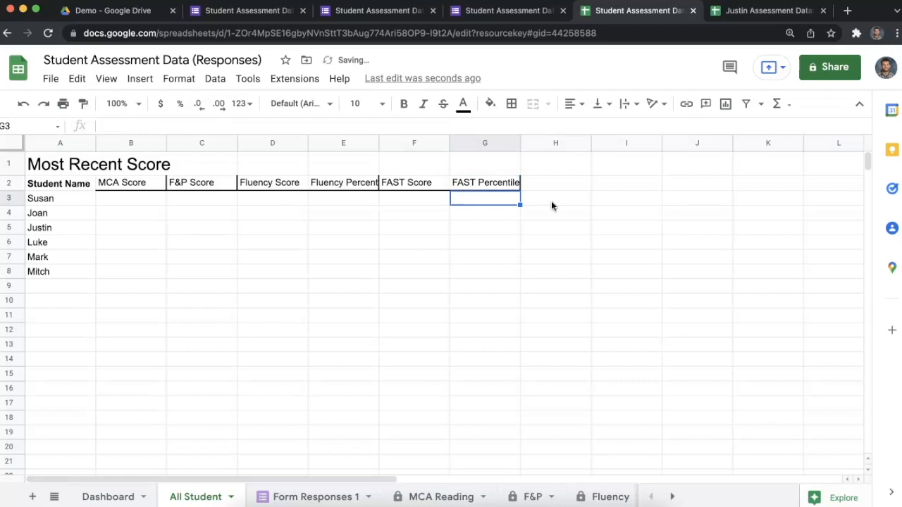
Fit the widths of columns B to G to their header text.
mouse_move(151, 143)
left_mouse_down()
mouse_move(498, 143)
mouse_move(146, 139)
left_mouse_up()
left_click(509, 148)
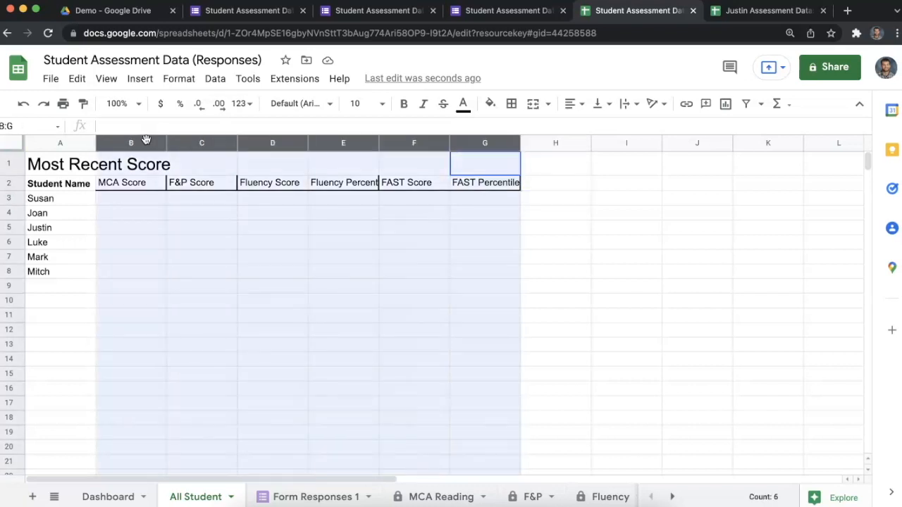
double_click(520, 143)
left_click(564, 228)
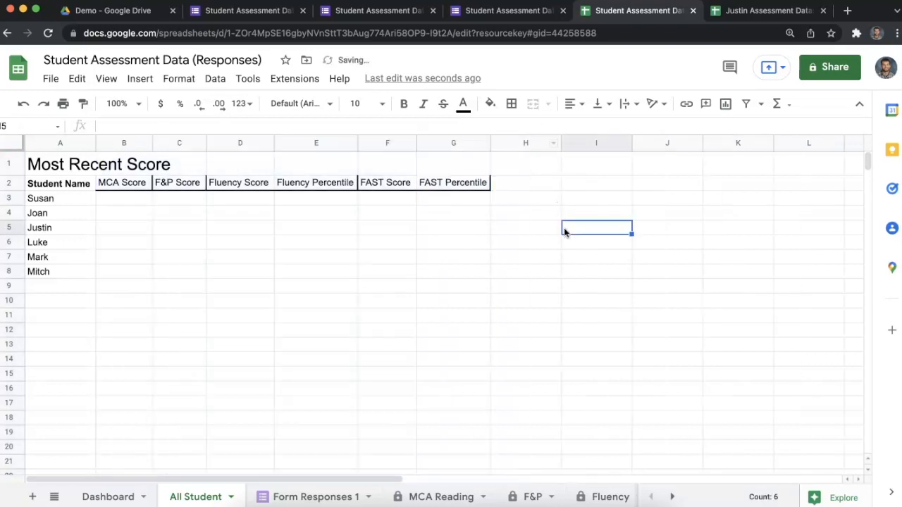
left_click(285, 260)
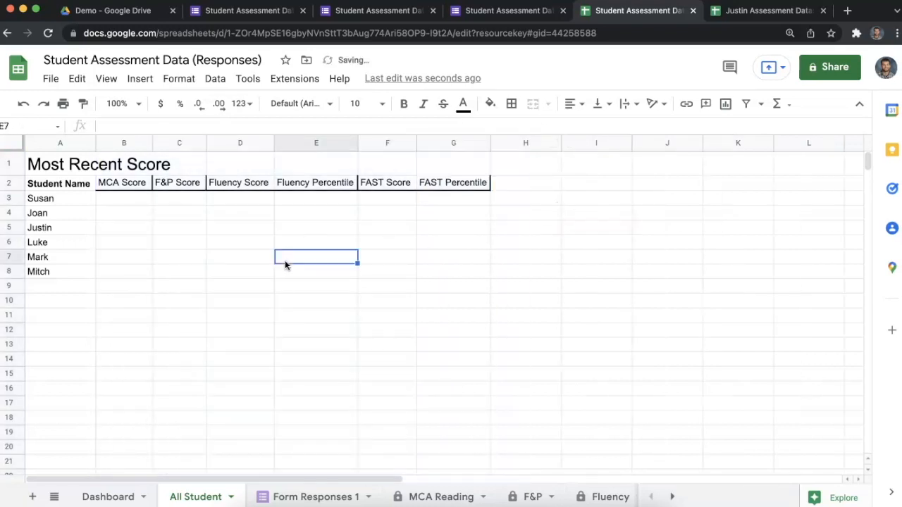
Clear the existing borders of header row A2:G2 and apply only a bottom border.
left_click(122, 201)
left_click_drag(69, 185, 465, 183)
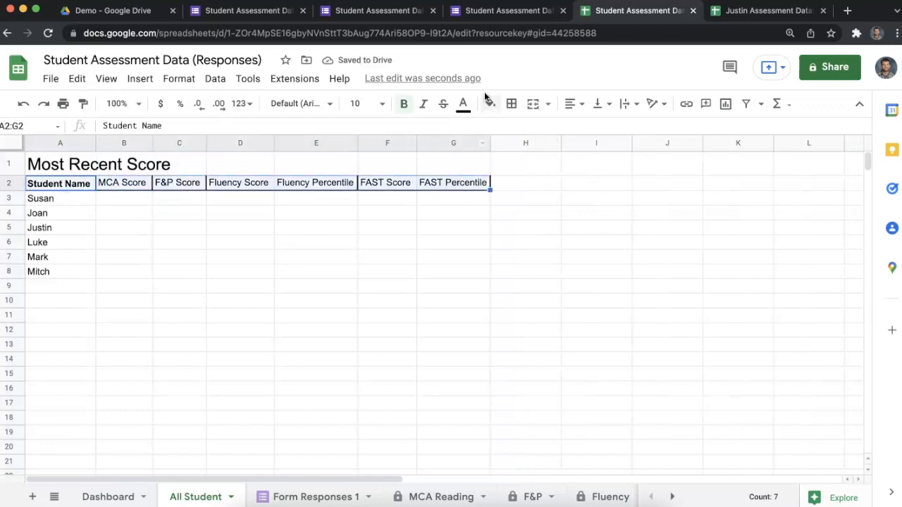
left_click(512, 103)
left_click(593, 151)
left_click(574, 151)
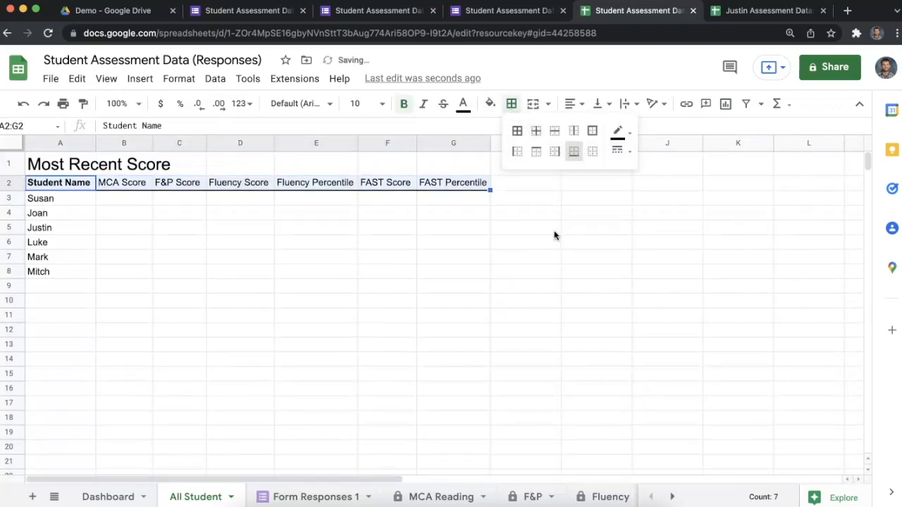
left_click(555, 236)
left_click(258, 257)
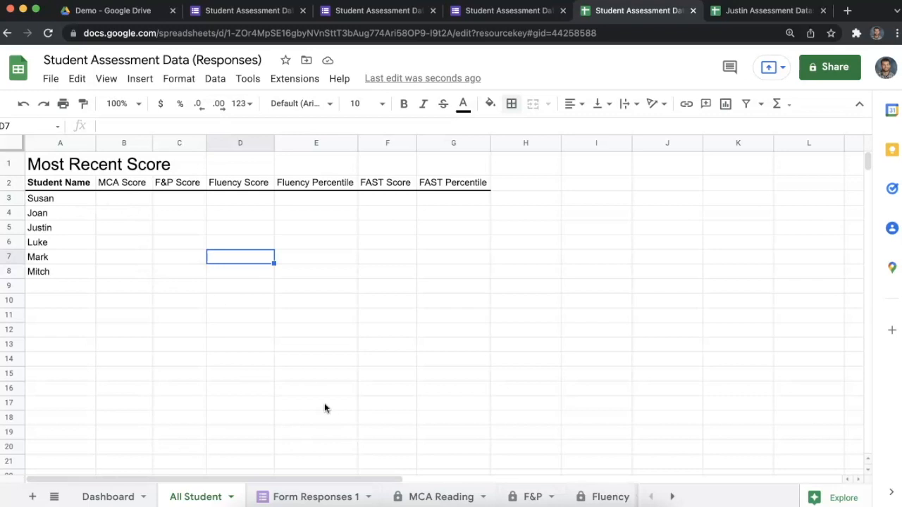
Check the MCA Reading sheet's layout and enter =vlookup(A3,'MCA Reading'!A2:D,4,false) in B3 of All Student.
left_click(439, 497)
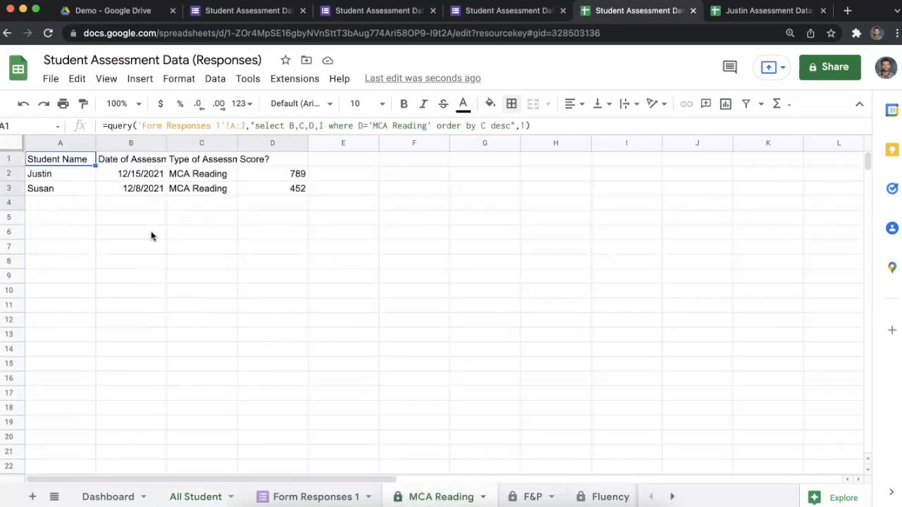
left_click(282, 497)
left_click(219, 497)
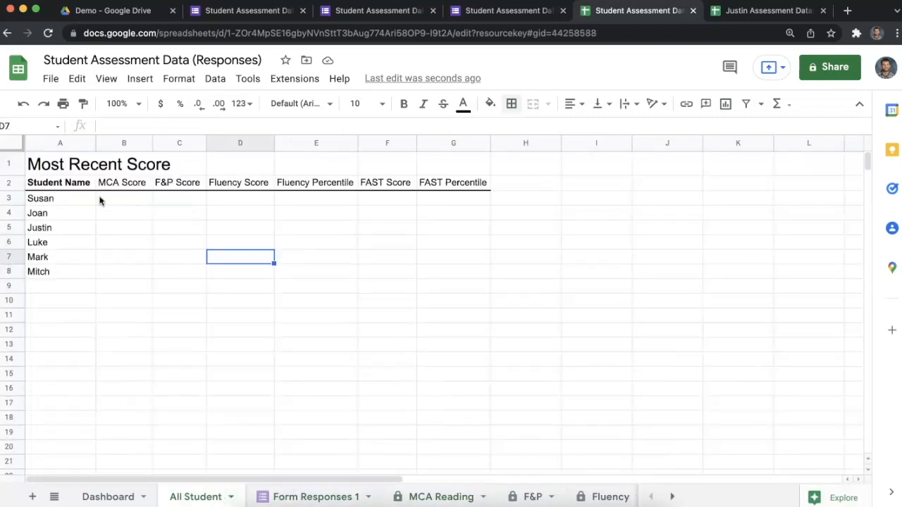
left_click(40, 202)
left_click(135, 205)
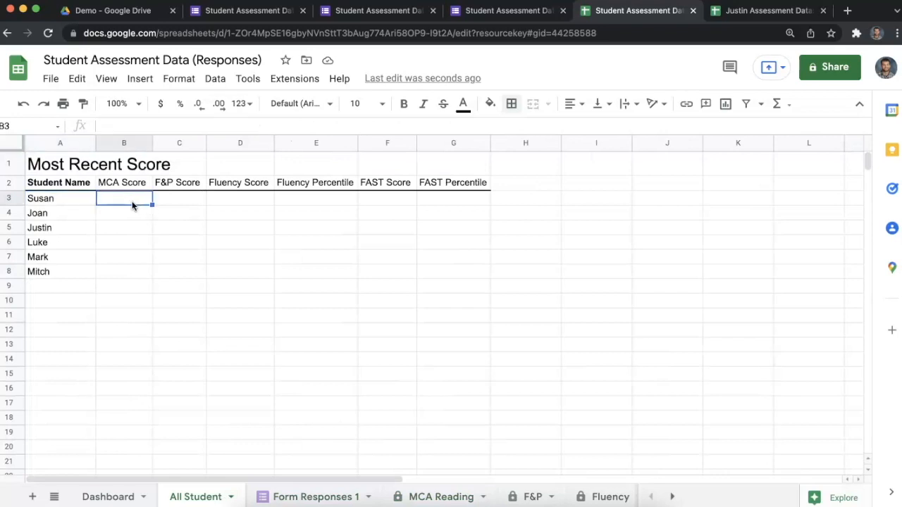
type("=vlookup(")
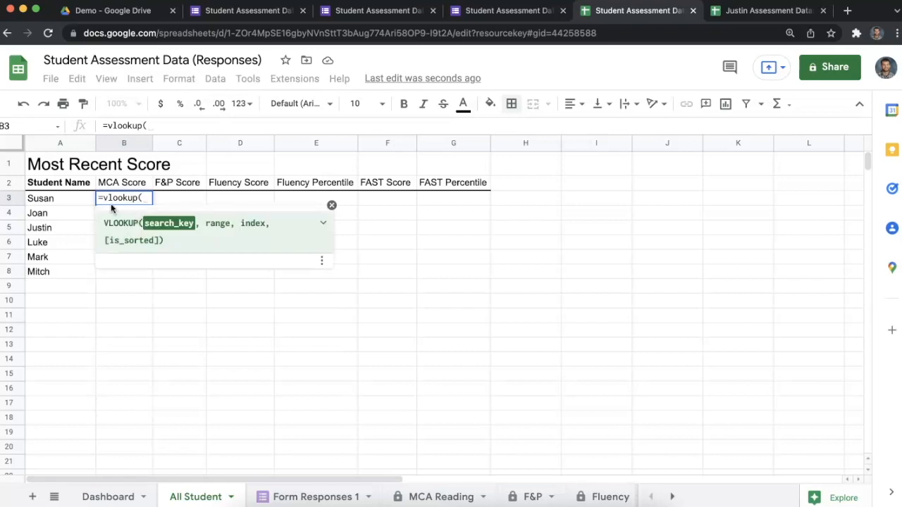
left_click(74, 201)
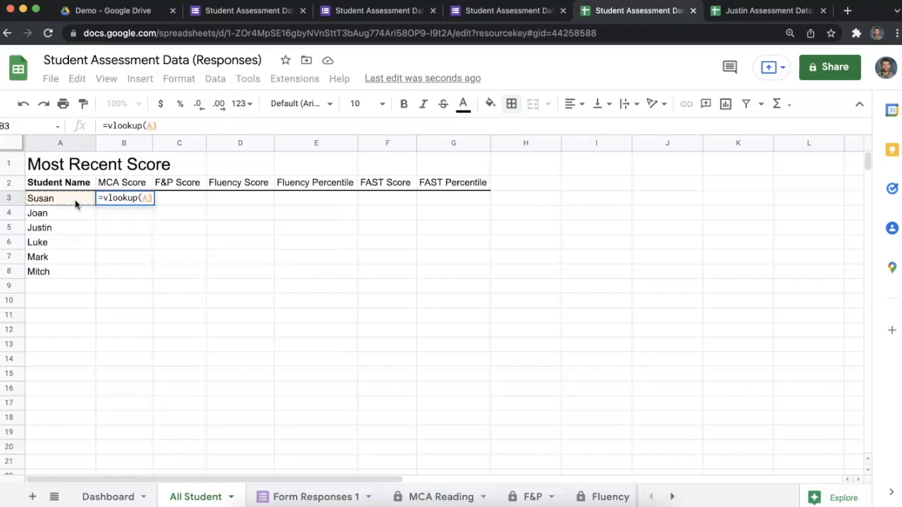
type(",")
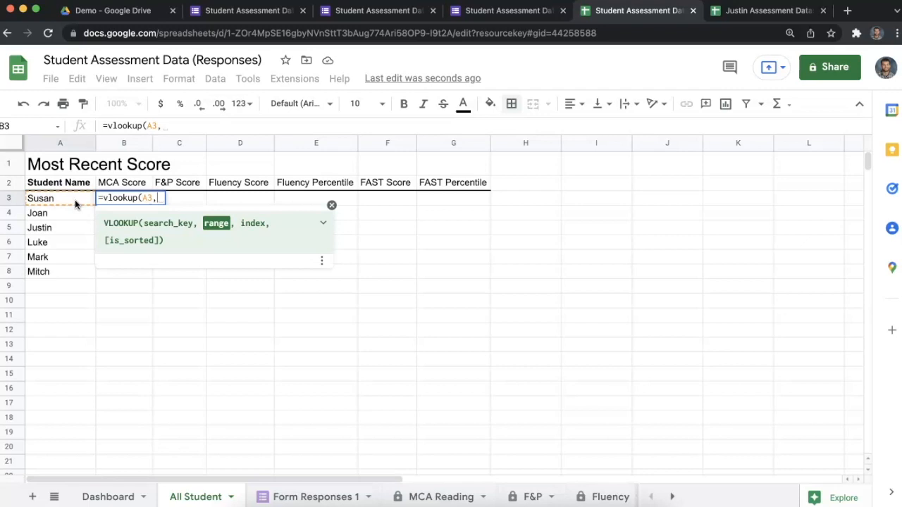
left_click(429, 497)
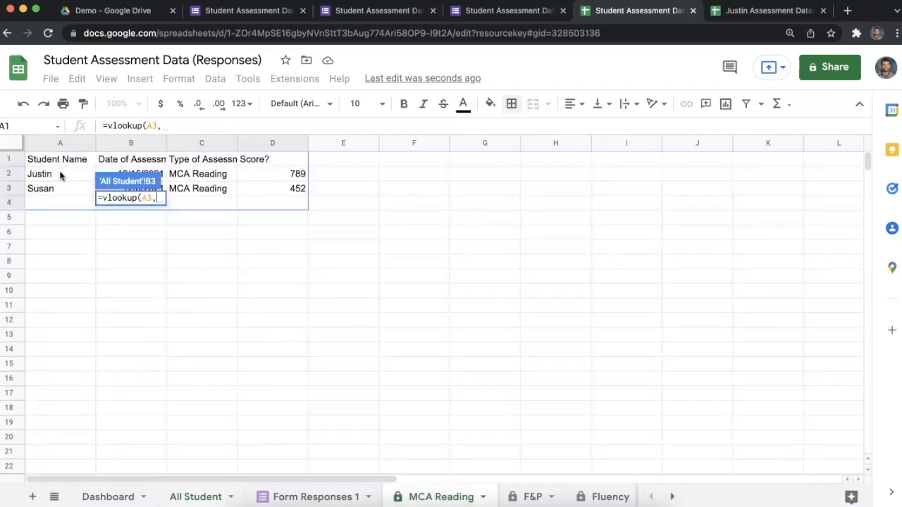
left_click_drag(55, 180, 293, 264)
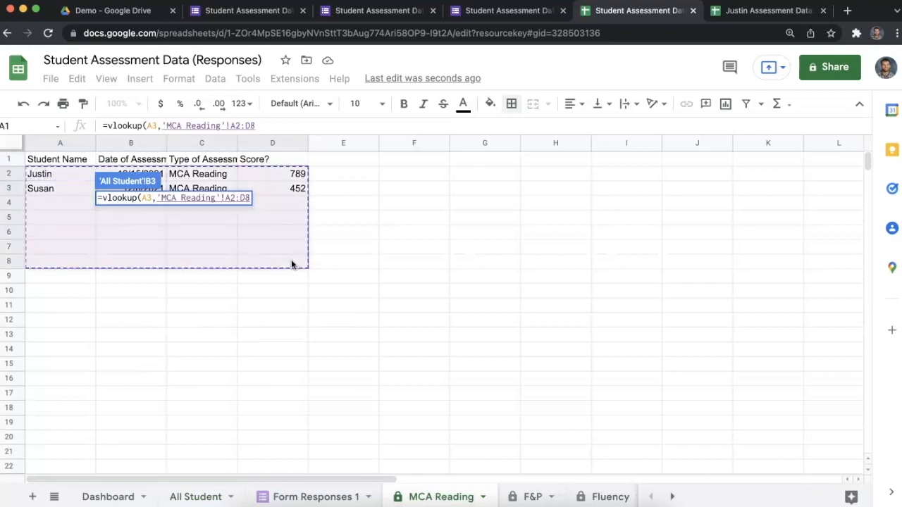
key("BackSpace")
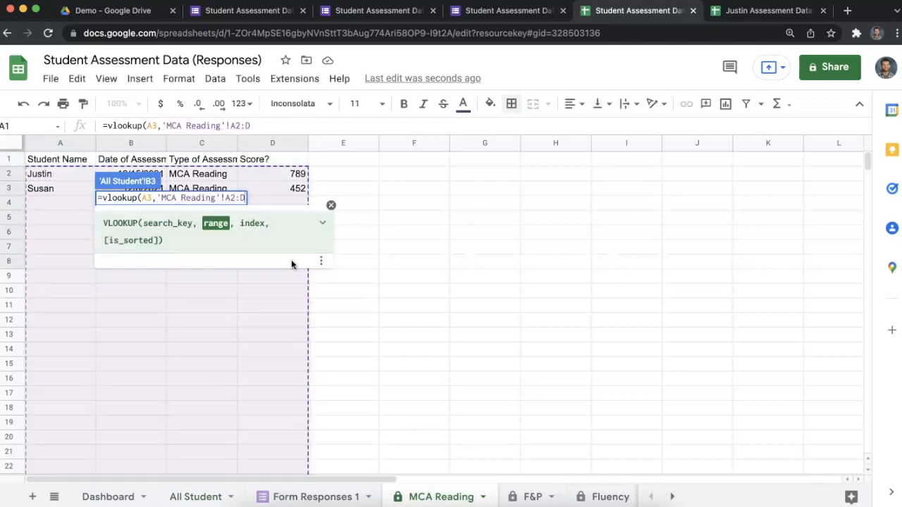
type(",4,false")
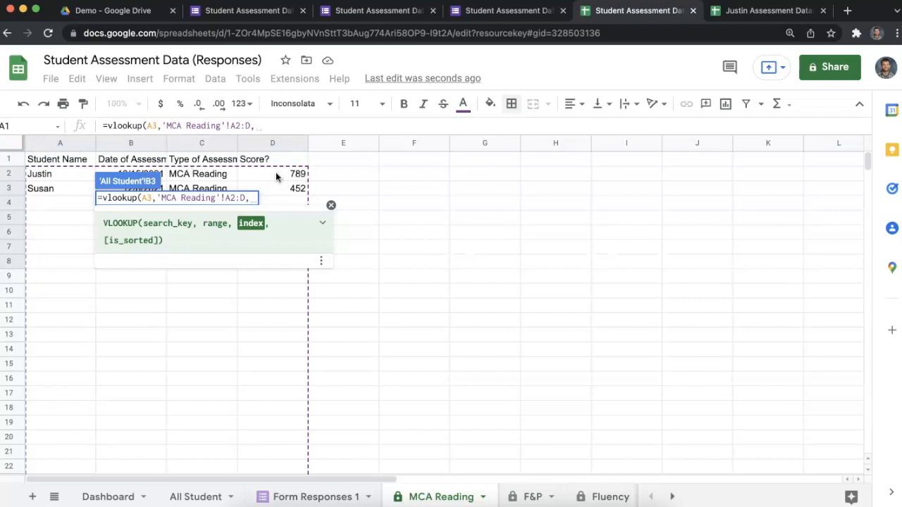
type("4,")
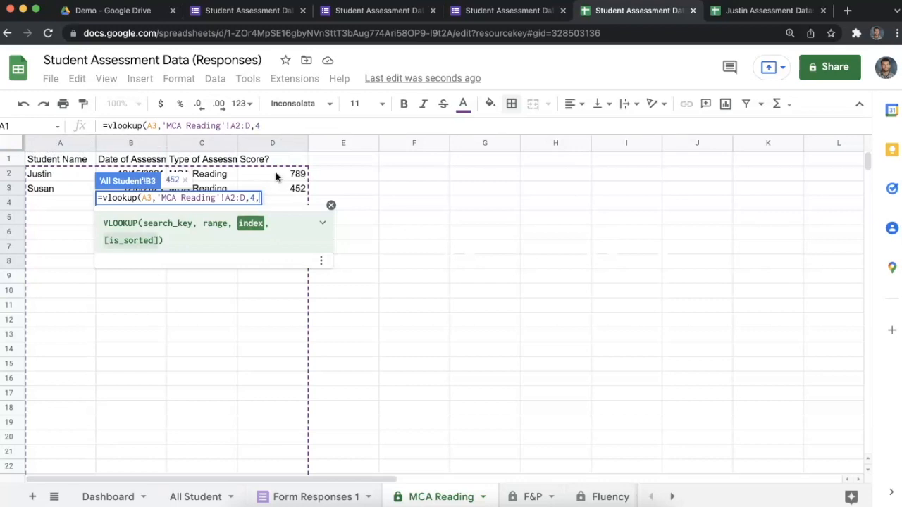
type("false)")
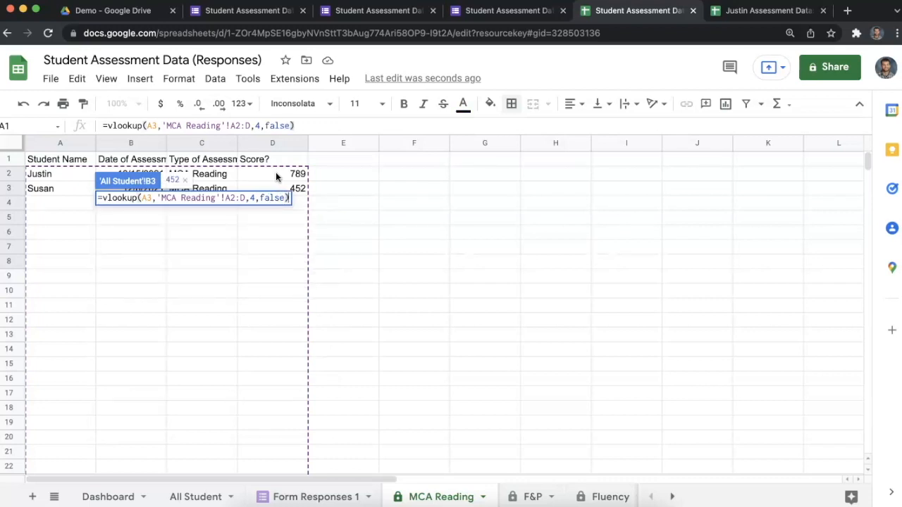
key("Return")
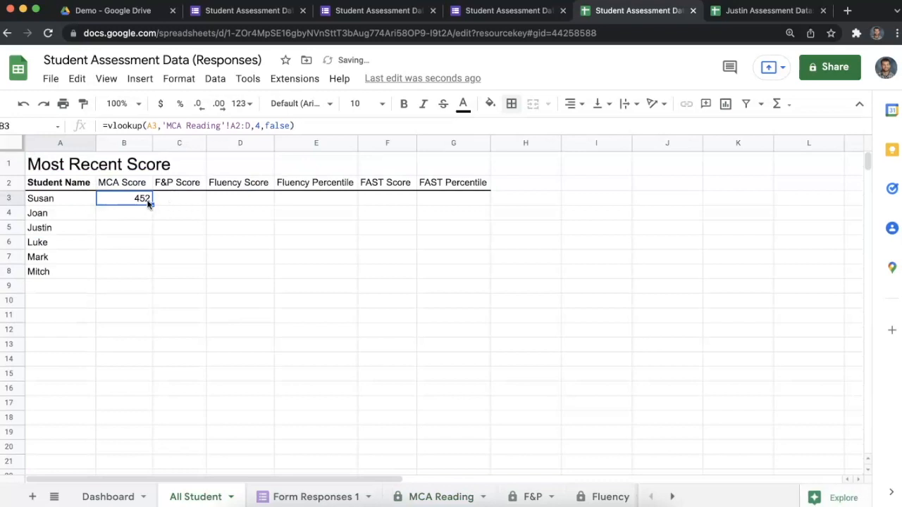
Make the MCA Reading lookup range in B3's formula absolute as $A$2:$D.
double_click(147, 199)
left_click(289, 254)
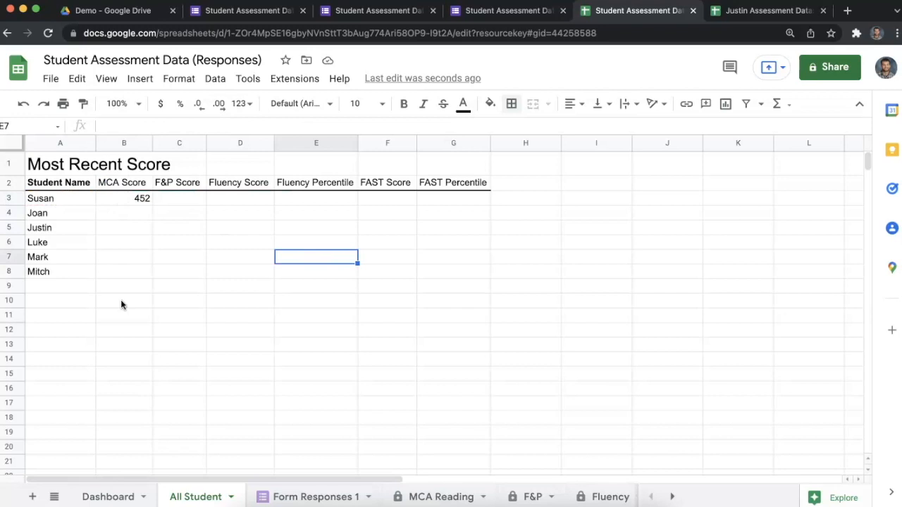
double_click(137, 198)
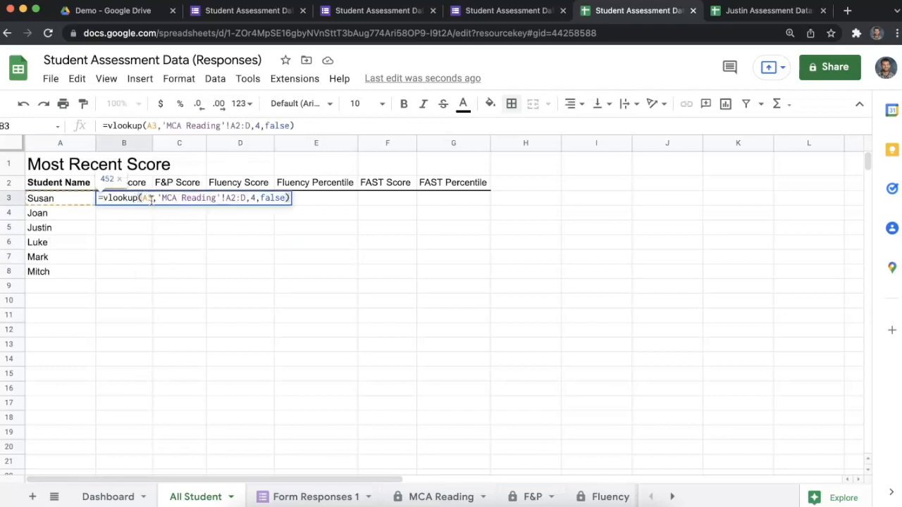
left_click(161, 198)
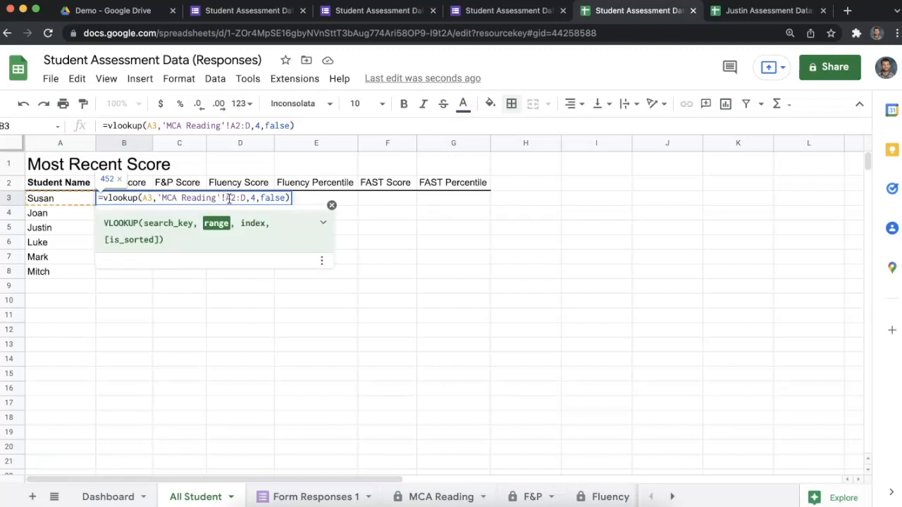
type("$")
key("Right")
type("$")
key("Right")
key("Right")
type("$")
key("Right")
key("Right")
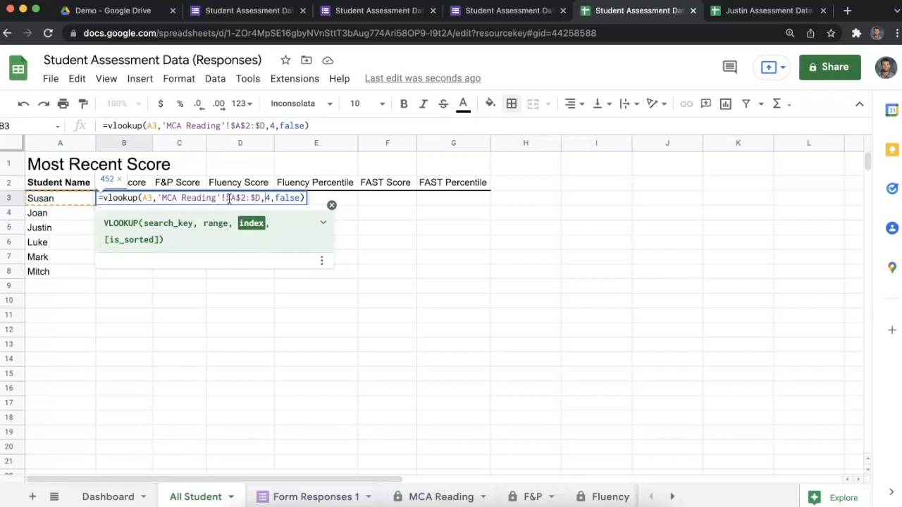
key("Return")
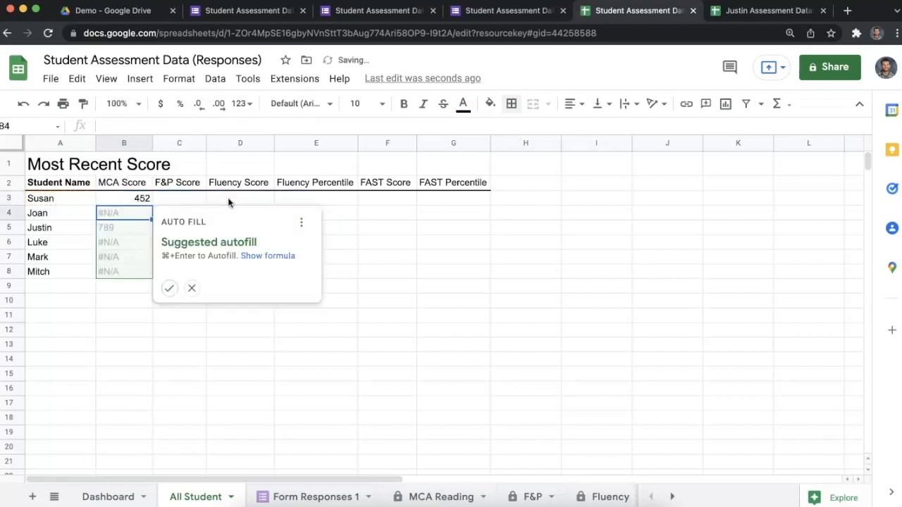
Fill the B3 lookup formula down column B to row 1000.
left_click(148, 201)
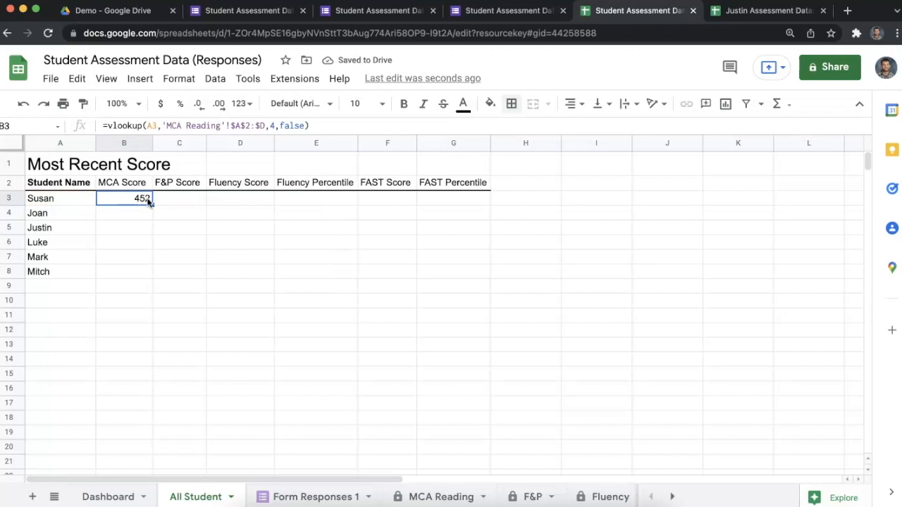
key("ctrl+shift+Down")
key("ctrl+d")
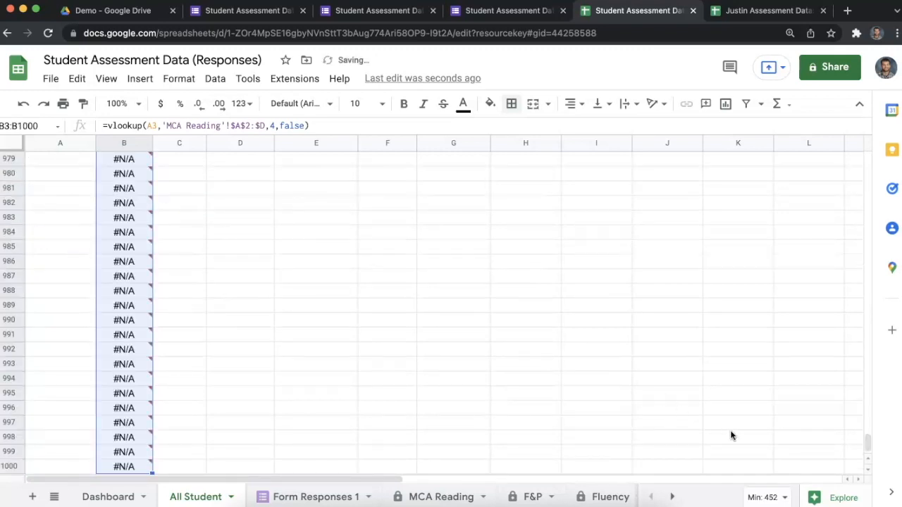
left_click_drag(868, 448, 877, 145)
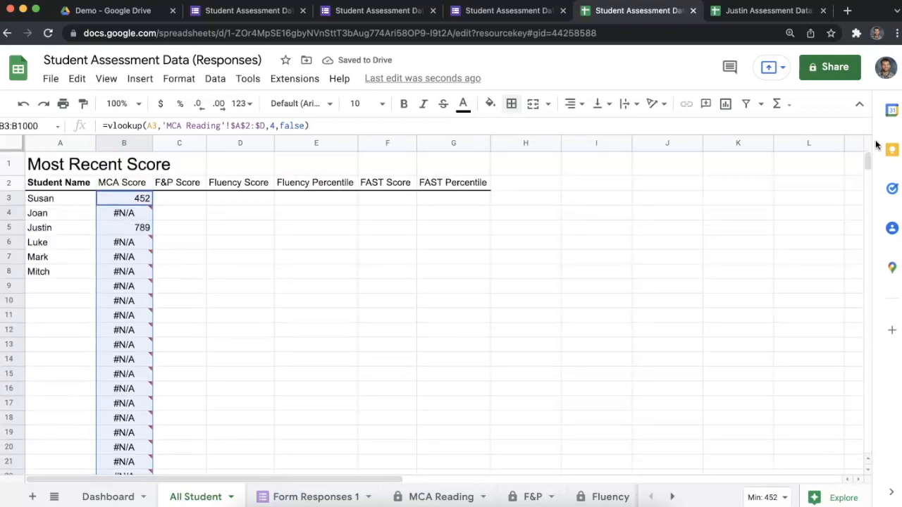
Wrap the B3 lookup in IFERROR with an empty string as the error value: =iferror(vlookup(A3,'MCA Reading'!$A$2:$D,4,false),"").
double_click(148, 197)
type("iferror(")
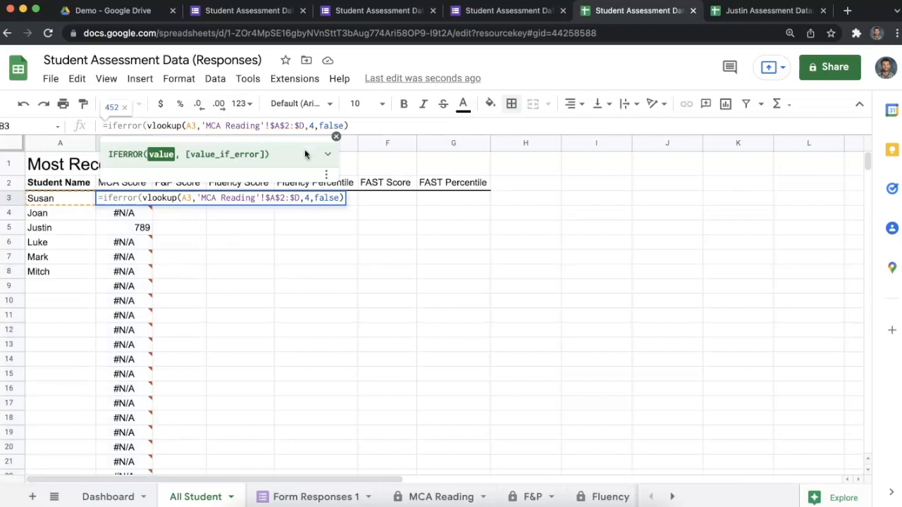
left_click(355, 126)
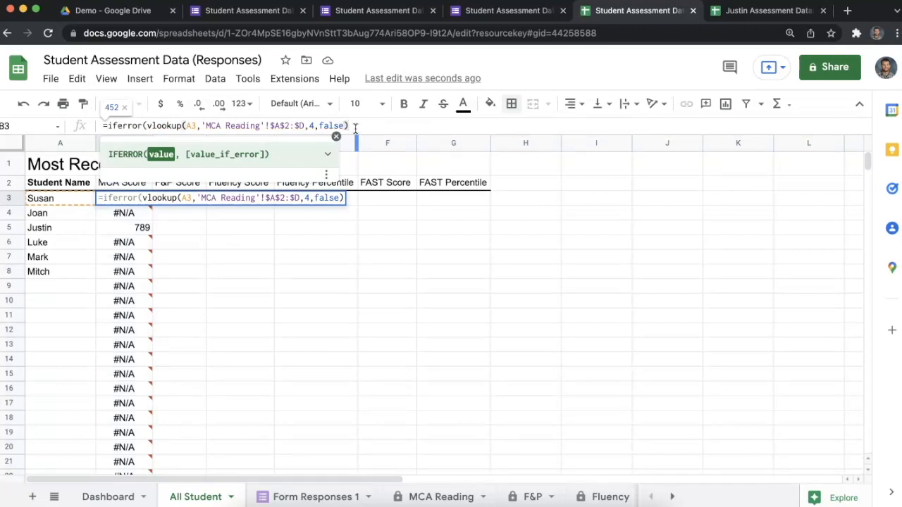
type(",'')")
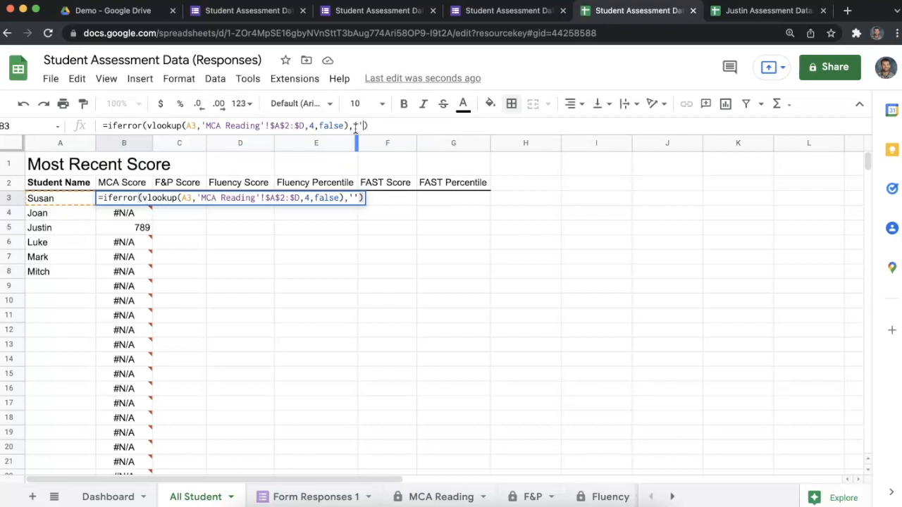
key("BackSpace")
type("\"\"")
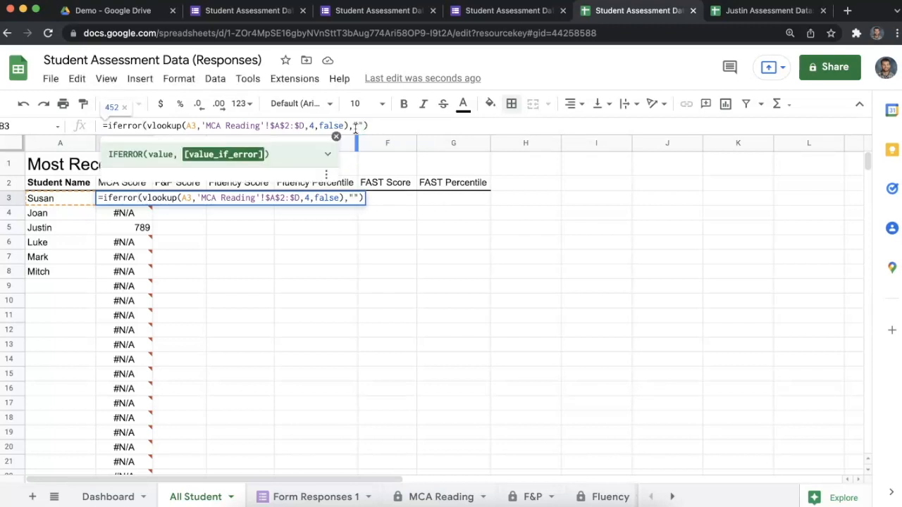
key("Return")
Fill the error-handled MCA Score formula from B3 down to B1000 and check the filled cells.
left_click(148, 203)
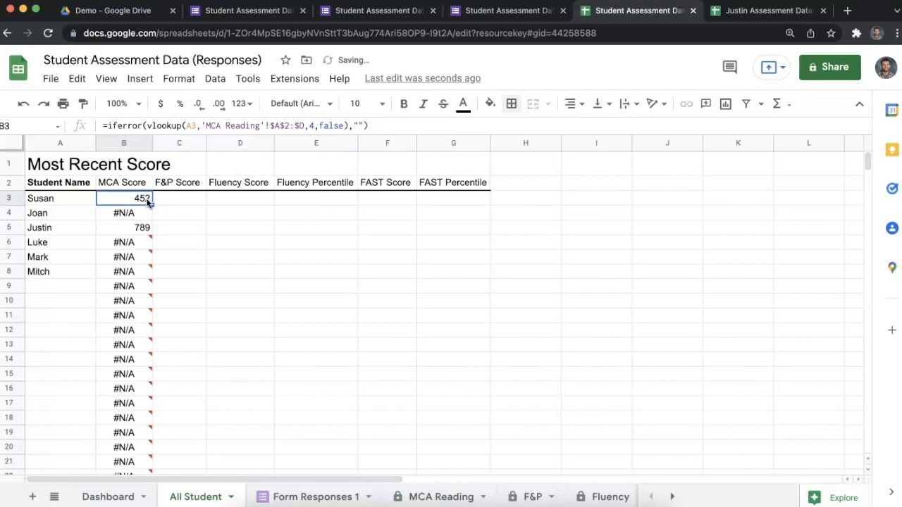
key("ctrl+shift+Down")
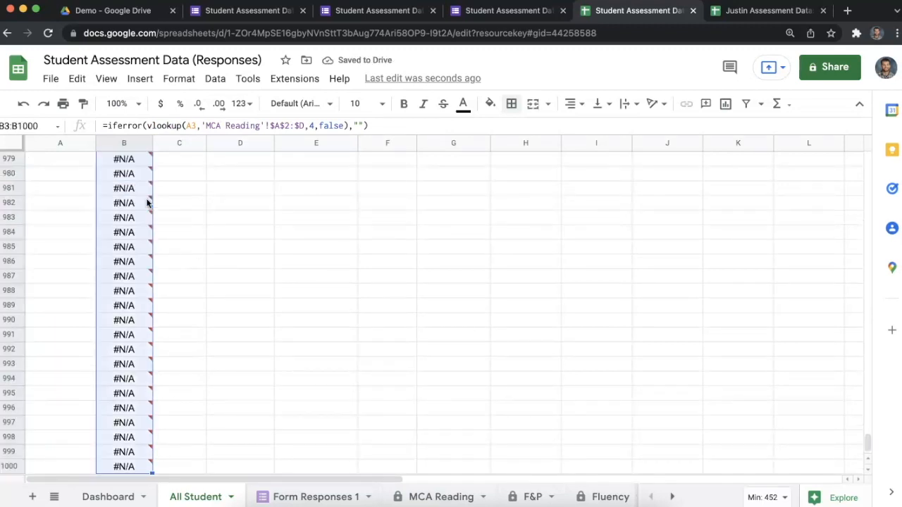
key("ctrl+Up")
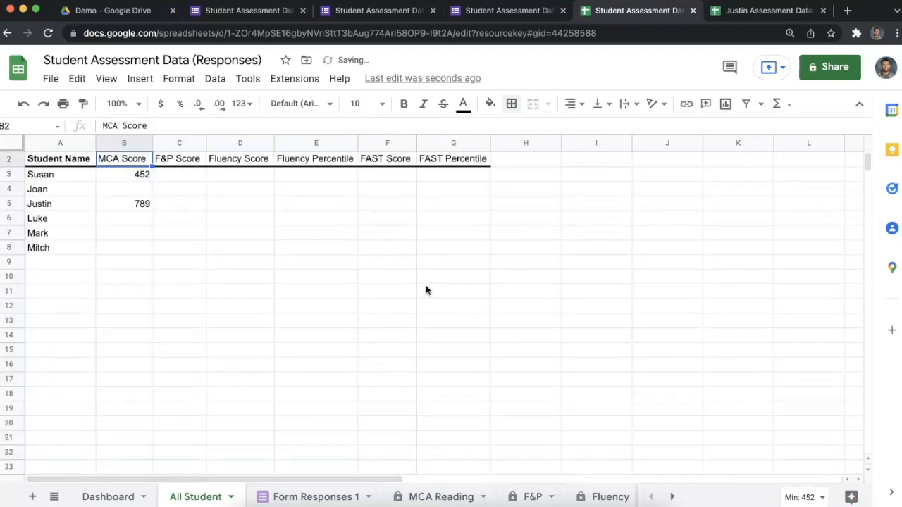
key("Down")
key("Down")
key("Down")
key("Down")
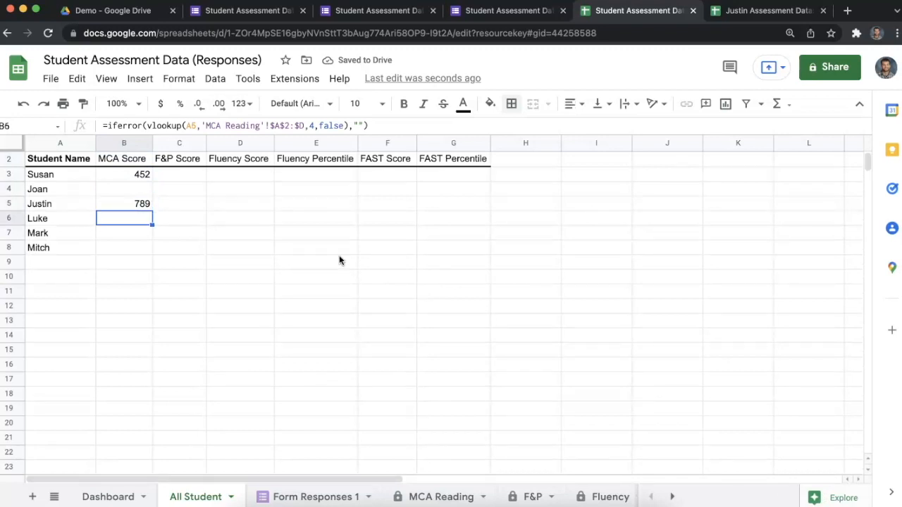
key("Down")
key("Up")
key("Up")
key("Up")
key("Up")
key("Right")
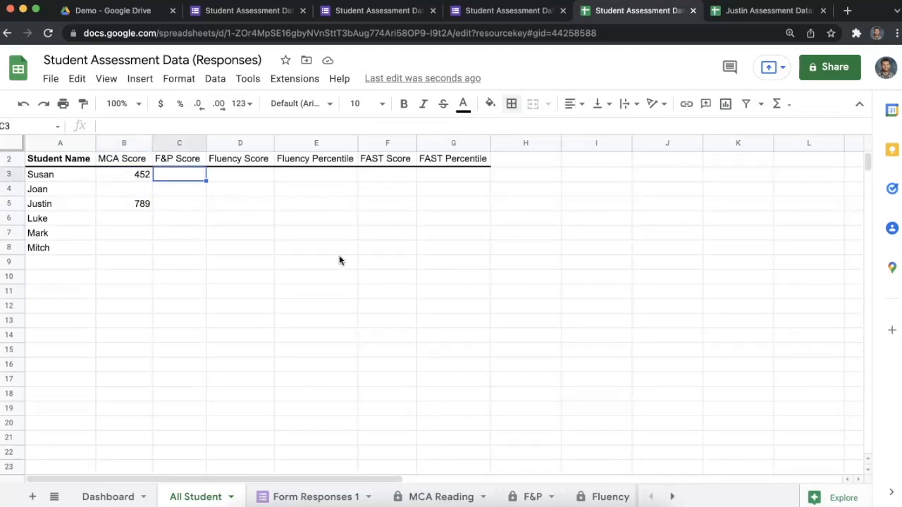
Bold the assessment headers in B2:G2.
left_click_drag(133, 162, 464, 186)
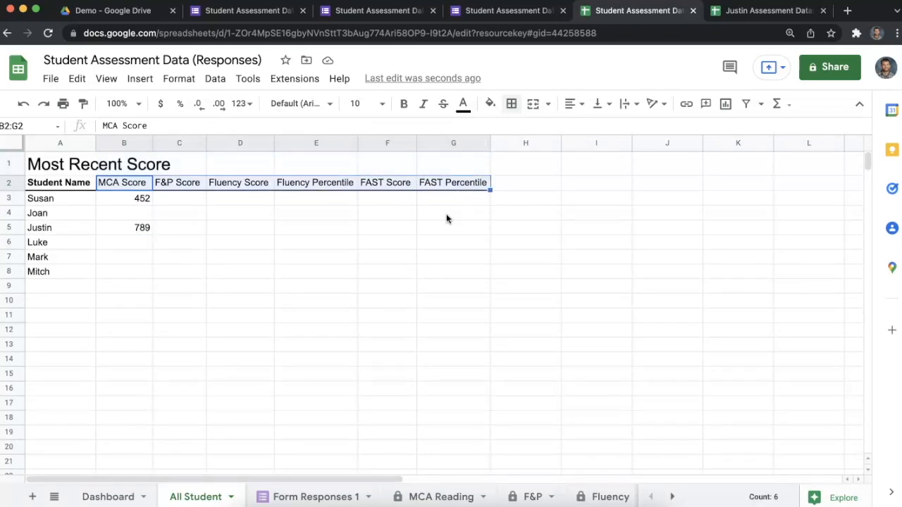
key("ctrl+b")
left_click(447, 214)
Enter =iferror(vlookup(A3,'F&P'!A2:D,4,false),"") in C3 for the F&P Score.
left_click(168, 198)
type("=")
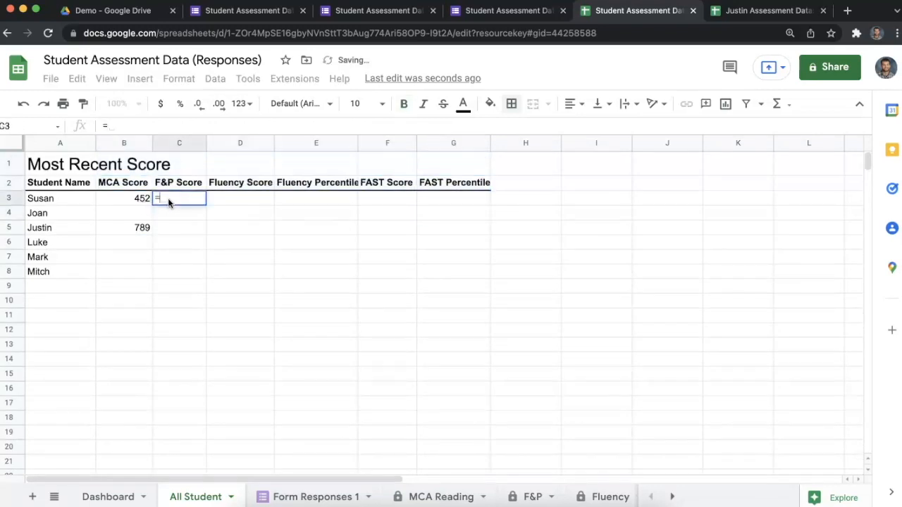
type("vlookup")
key("BackSpace")
key("BackSpace")
key("BackSpace")
key("BackSpace")
key("BackSpace")
key("BackSpace")
key("BackSpace")
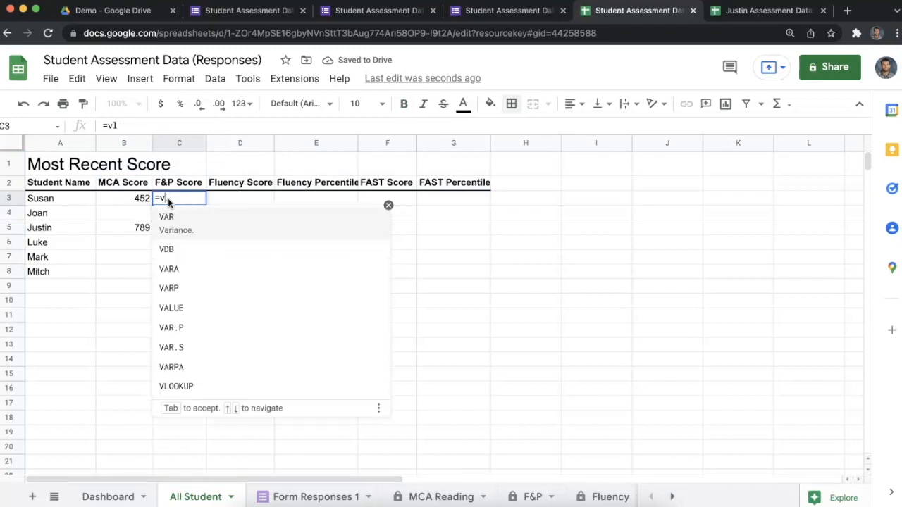
type("iferror(")
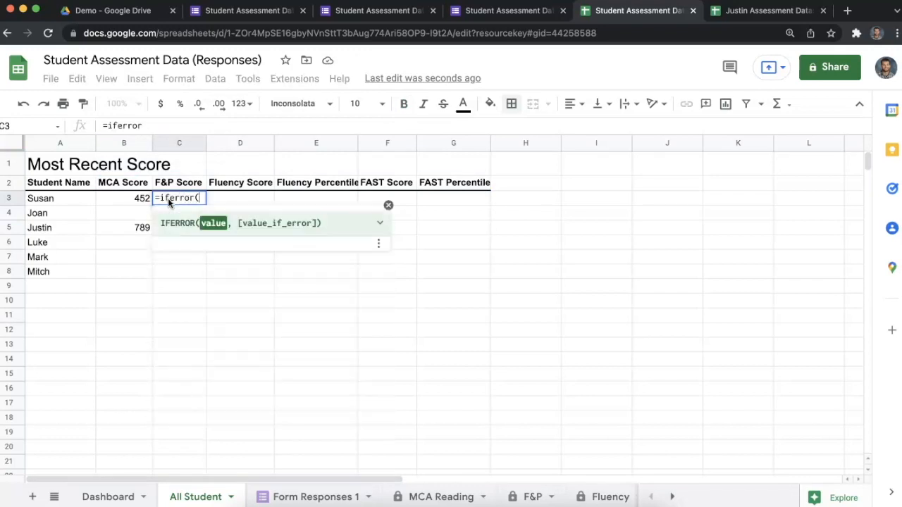
type("vlookup(")
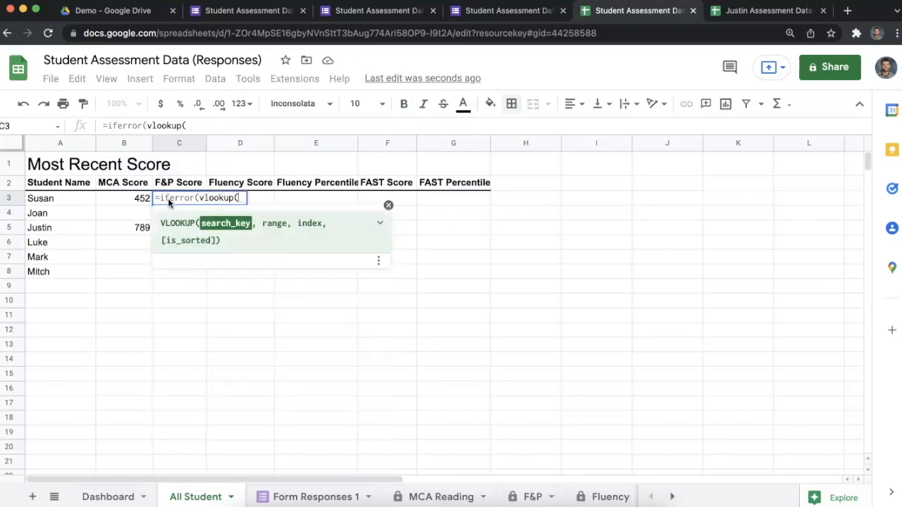
left_click(76, 200)
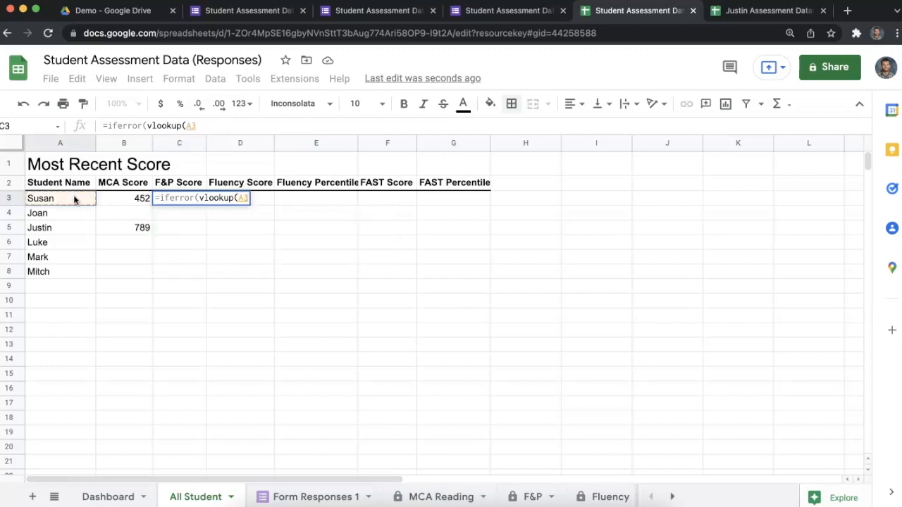
type(",")
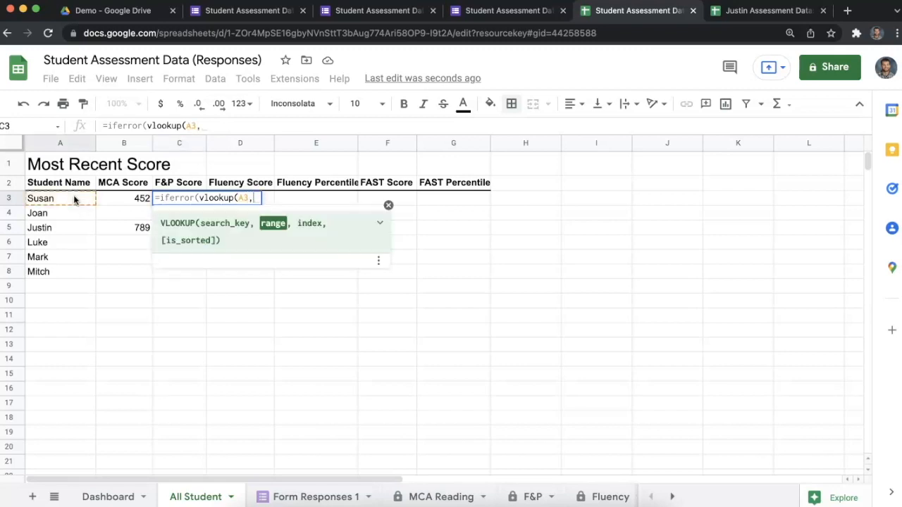
left_click(533, 498)
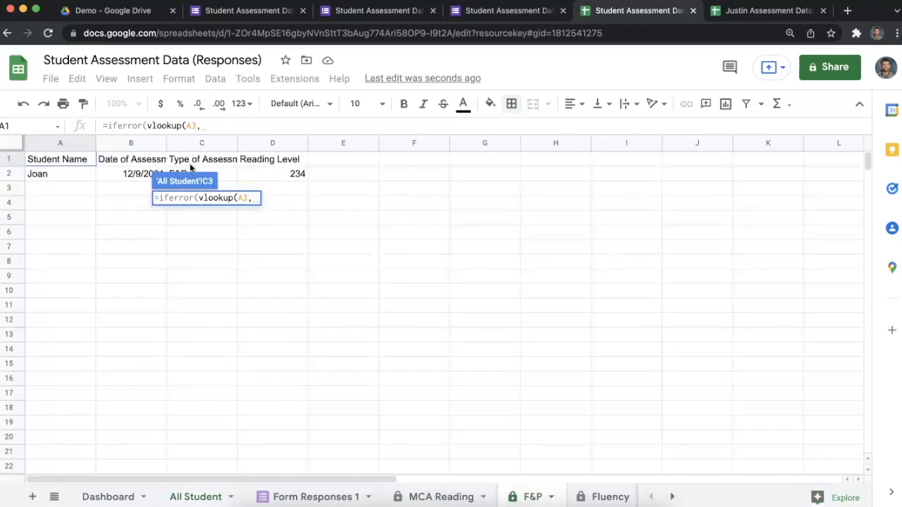
left_click_drag(60, 178, 280, 258)
key("BackSpace")
type(",")
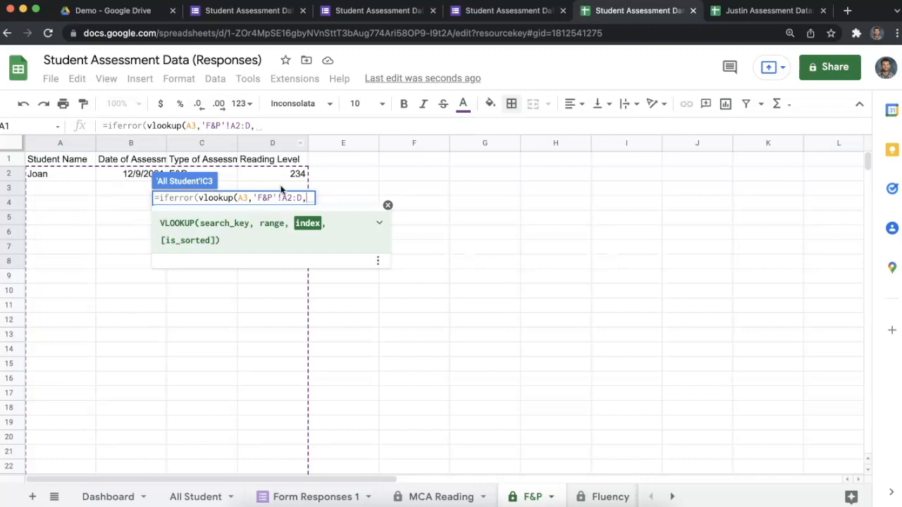
type("4,fals")
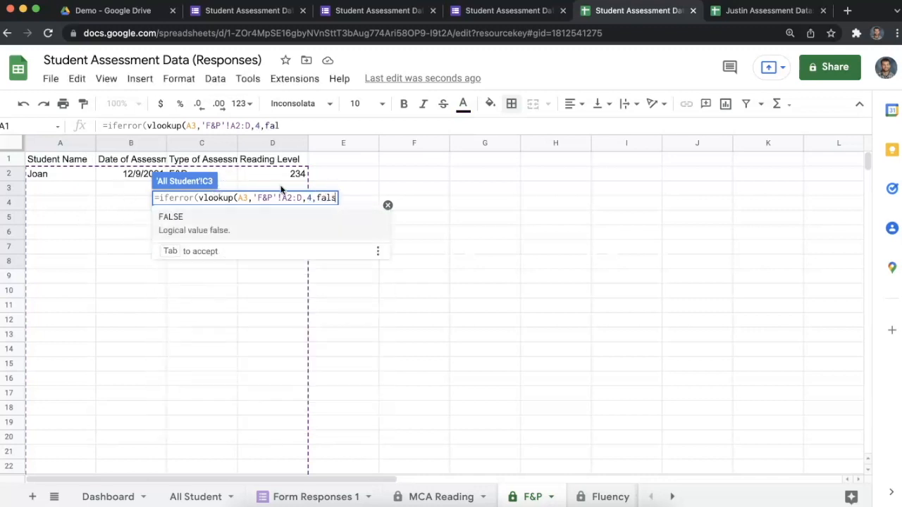
type("e)")
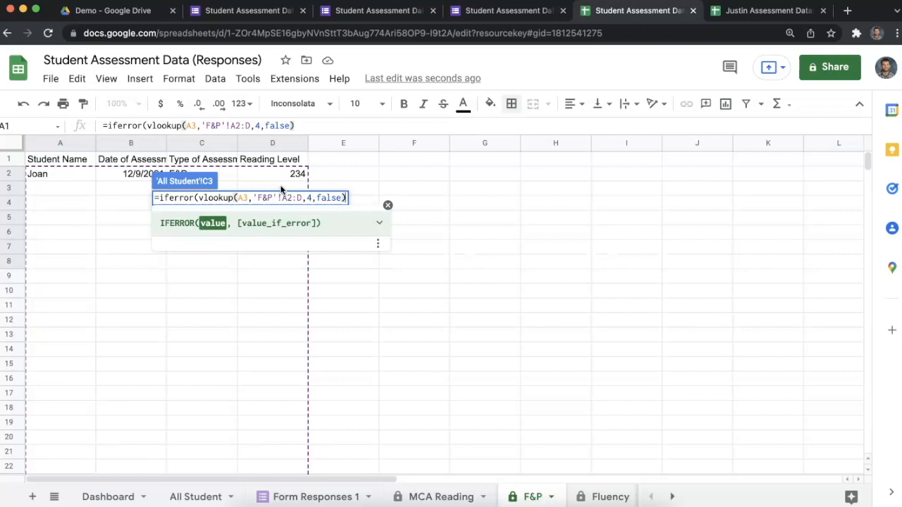
type(",\"\")")
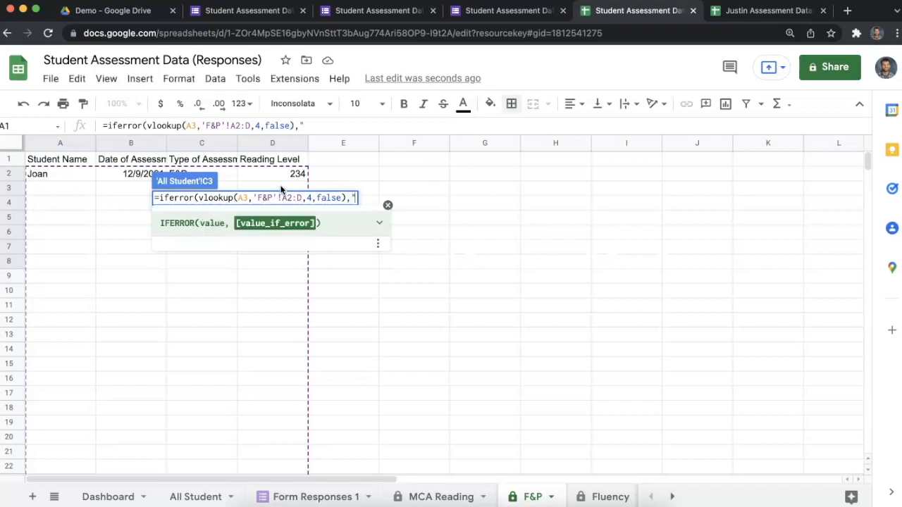
key("Return")
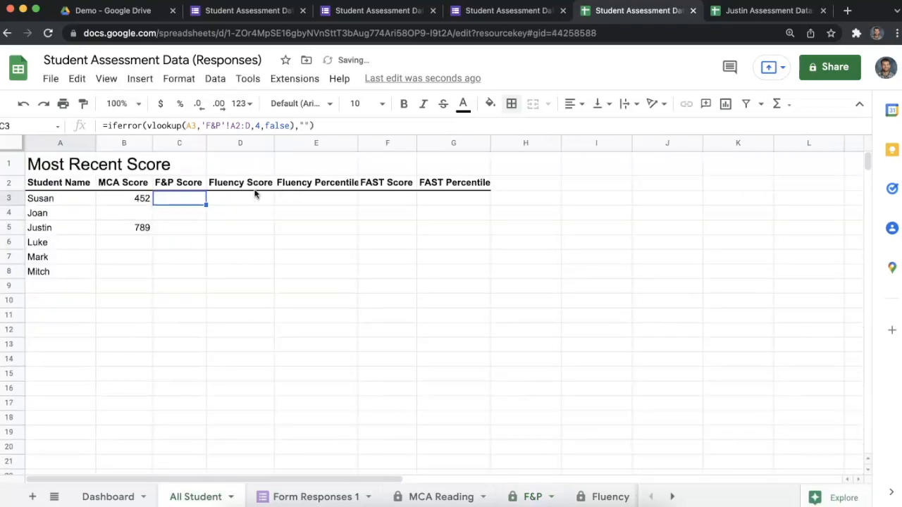
Make the F&P lookup range in C3's formula absolute as $A$2:$D.
left_click(229, 125)
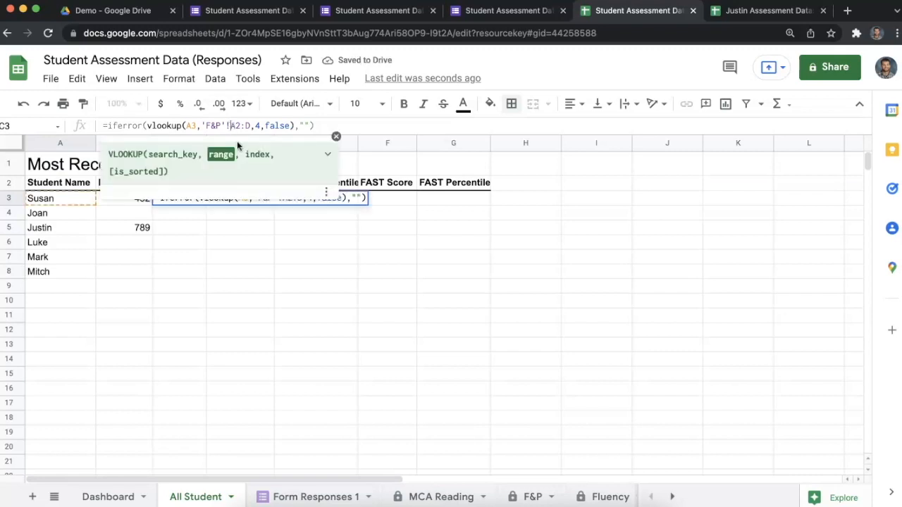
key("F4")
key("Right")
type("$")
key("Return")
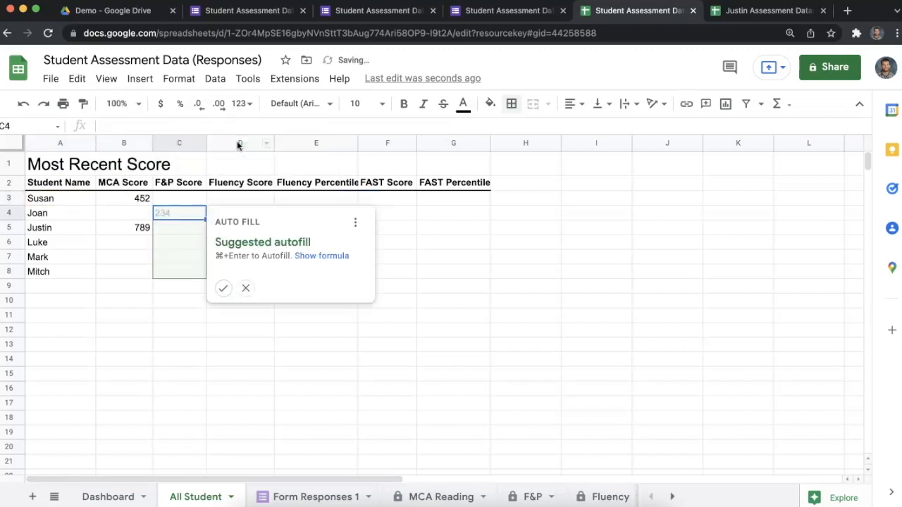
Fill the F&P Score formula from C3 down column C and check the filled cells.
left_click(186, 272)
left_click(191, 200)
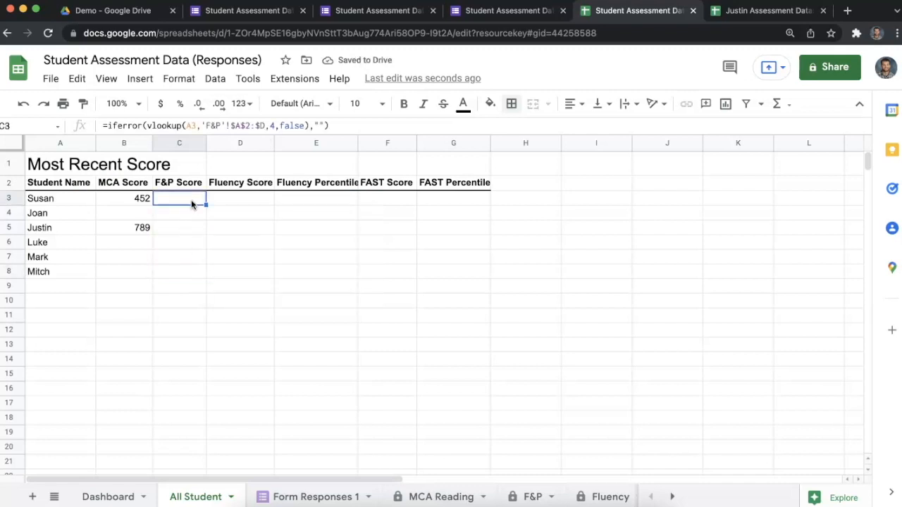
key("ctrl+shift+Down")
key("ctrl+d")
key("ctrl+Up")
left_click(192, 210)
key("Down")
key("Down")
key("Down")
key("Up")
key("Up")
key("Up")
key("Up")
Begin the Fluency Score formula in D3 with =iferror(vlookup(A3, using the student name as the lookup key.
key("Right")
type("=vlookup")
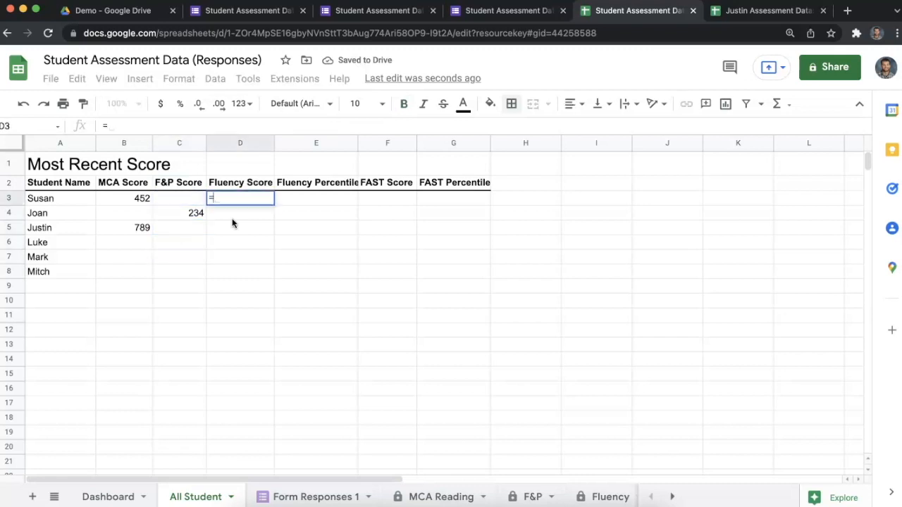
key("BackSpace")
key("BackSpace")
key("BackSpace")
key("BackSpace")
key("BackSpace")
key("BackSpace")
key("BackSpace")
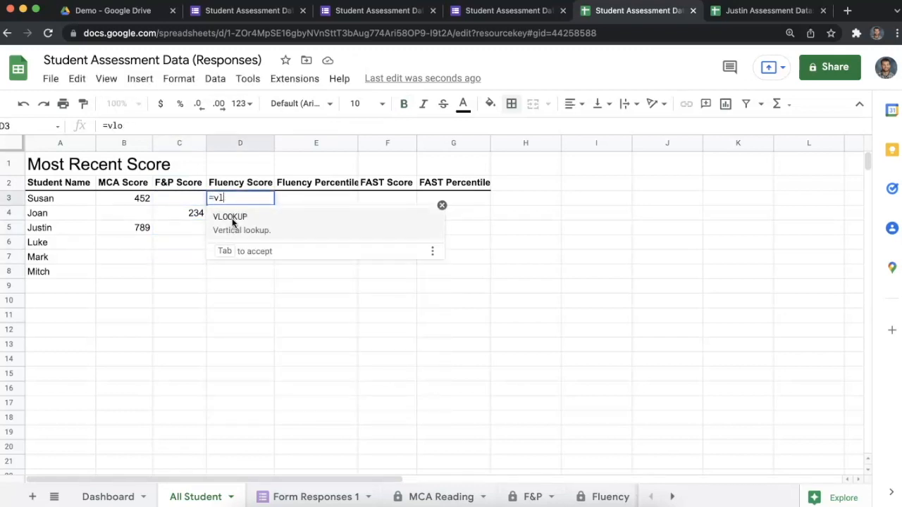
type("iferror(")
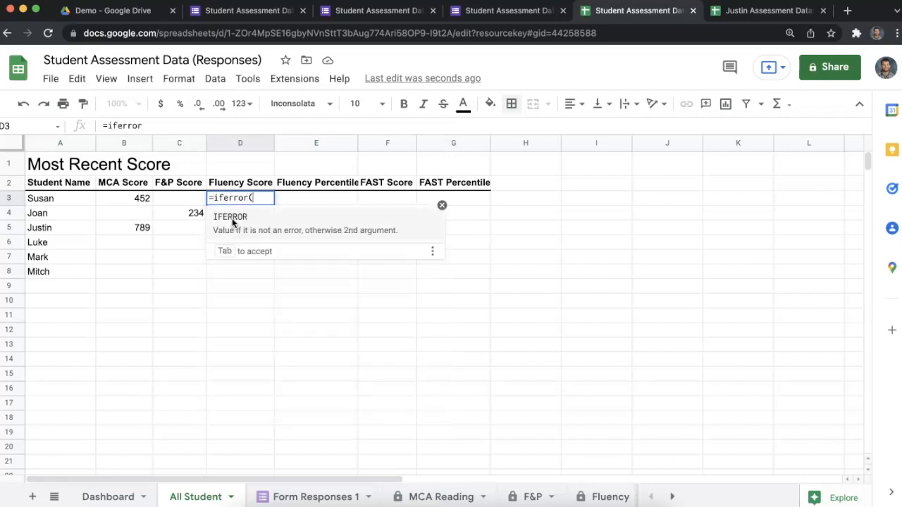
type("vlookup")
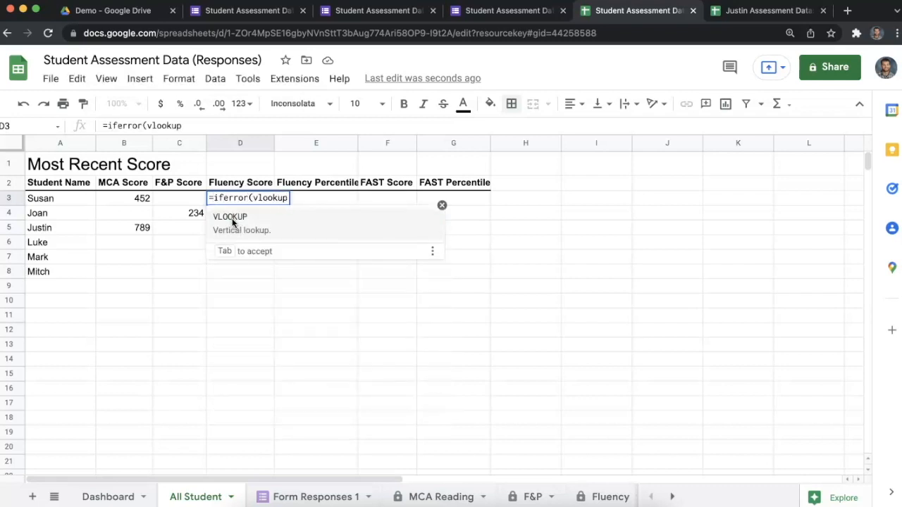
type("(")
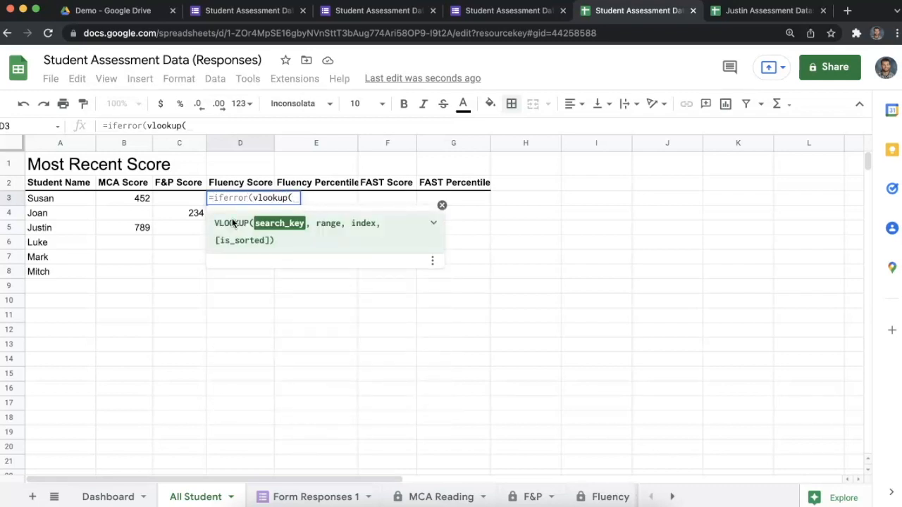
left_click(85, 202)
type(",")
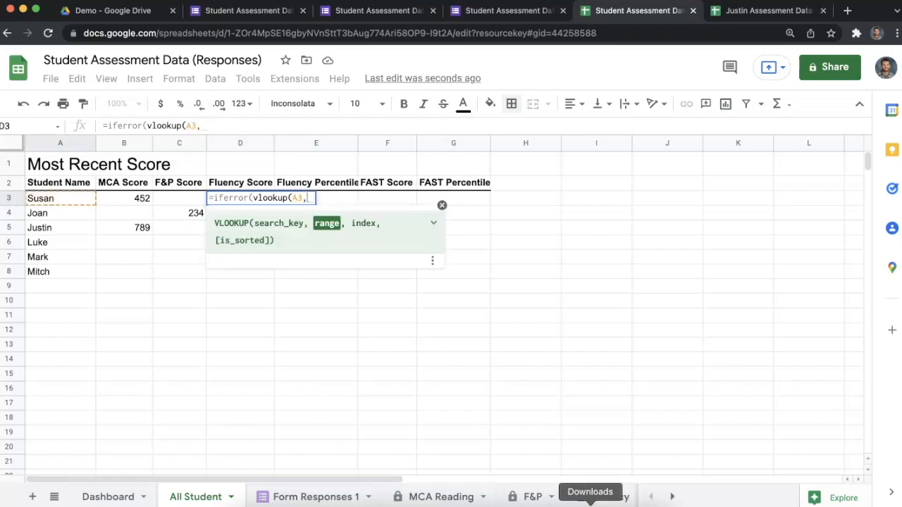
Add the absolute, open-ended lookup range Fluency!$A$2:$E to the Fluency Score formula.
left_click(601, 497)
left_click_drag(63, 175, 313, 303)
key("BackSpace")
key("BackSpace")
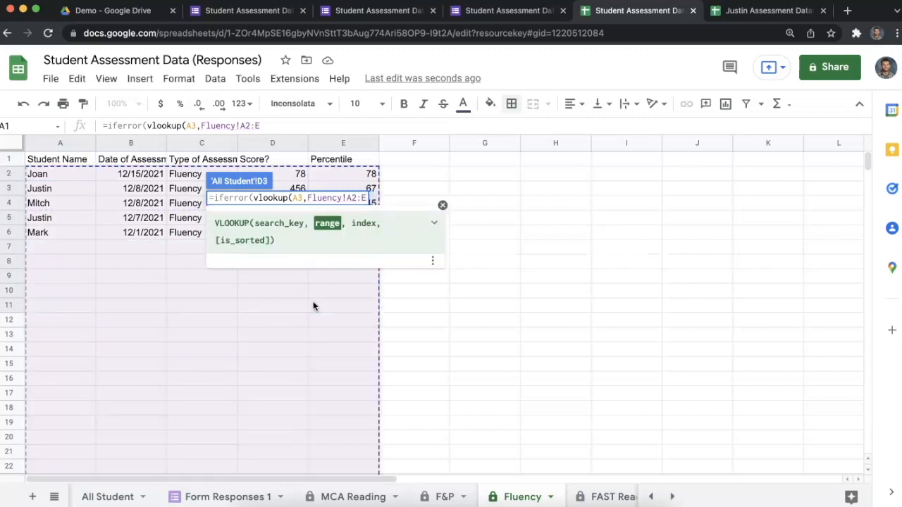
key("F4")
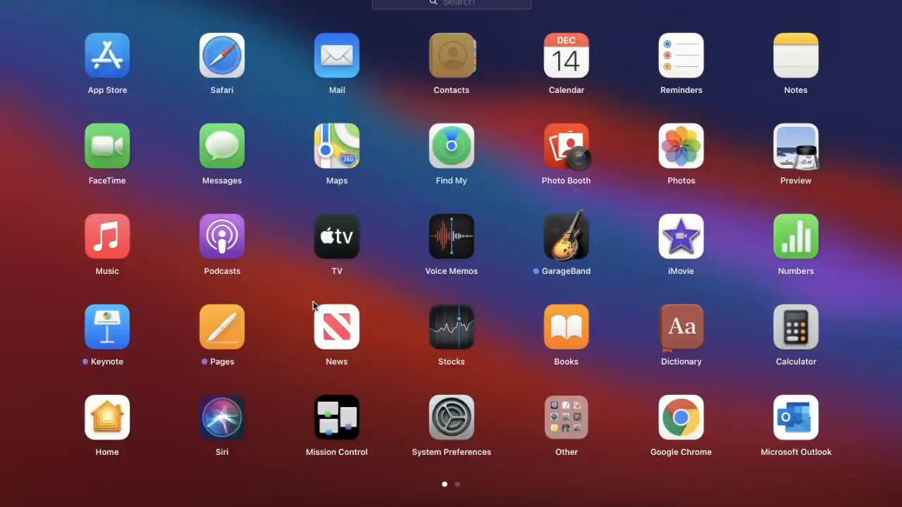
key("Escape")
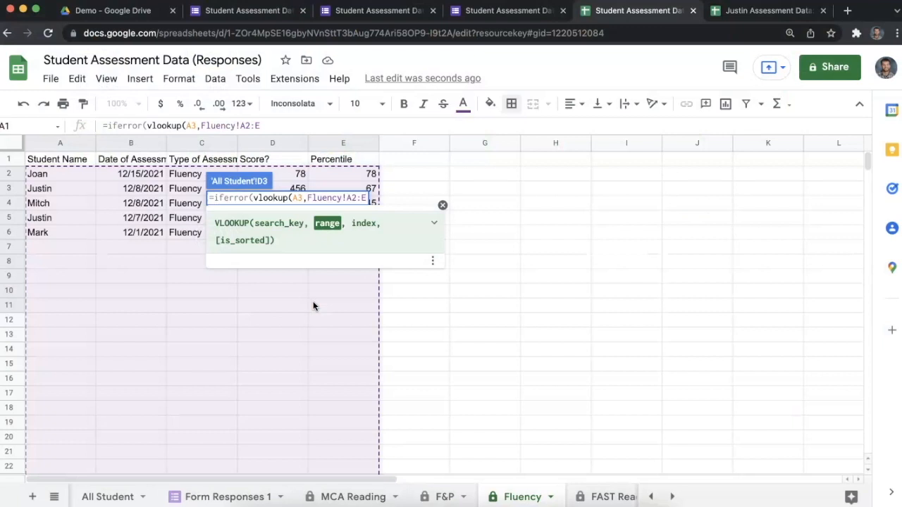
key("F4")
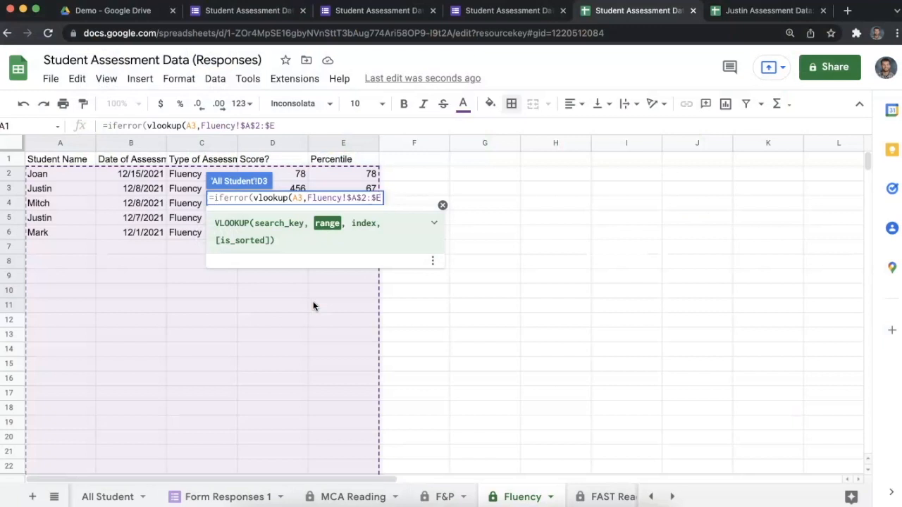
Complete the Fluency Score formula with column index 4, false for exact match and "" as the error value.
type(",")
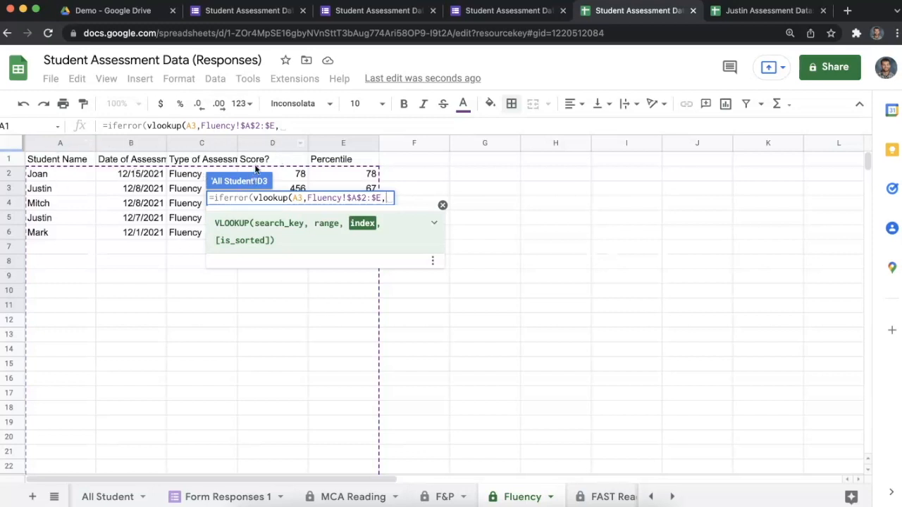
type("4,false)")
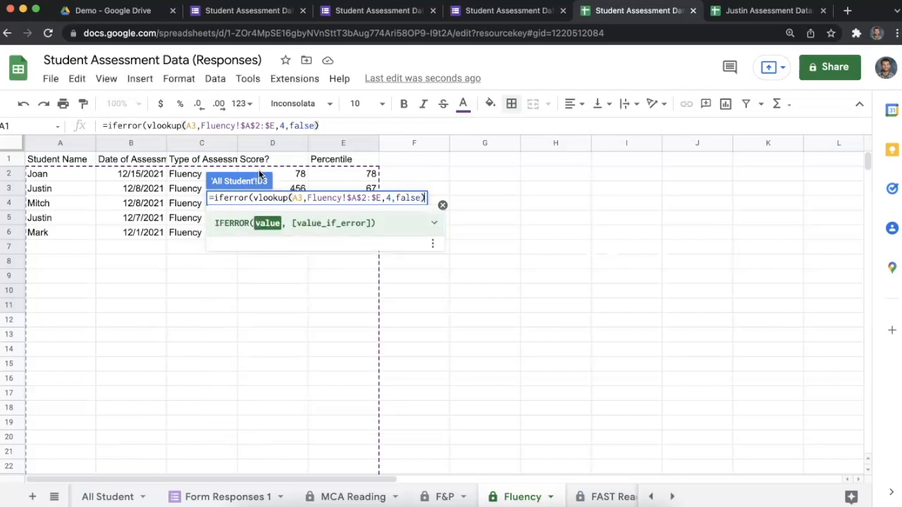
type(",\"\")")
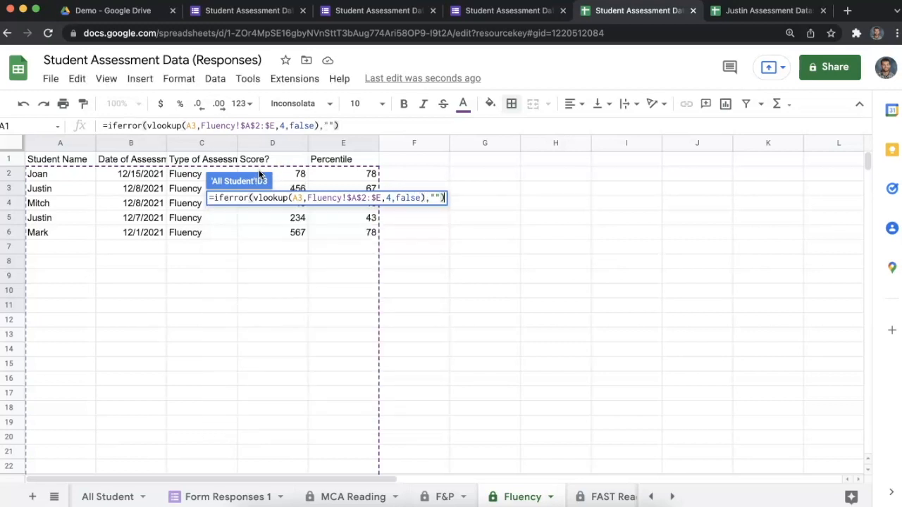
key("Return")
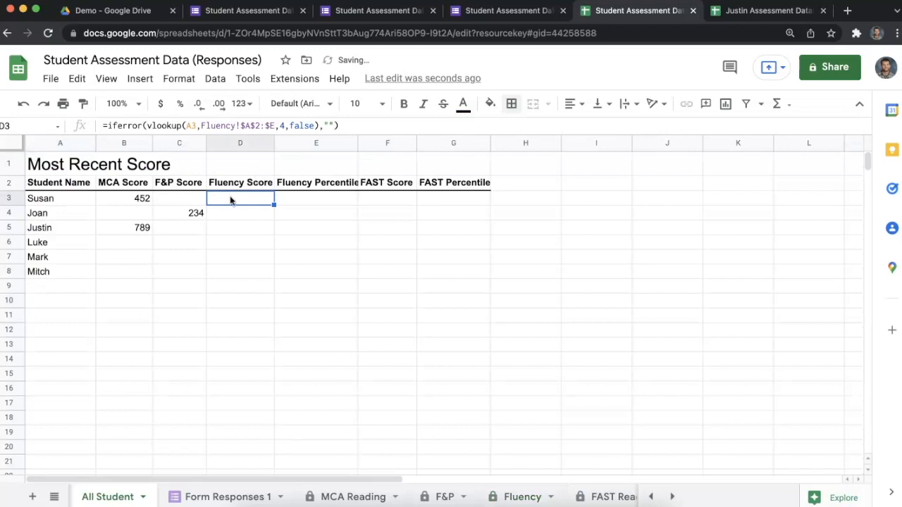
Fill the Fluency Score formula from D3 down column D and compare the filled scores with the Fluency sheet.
key("ctrl+shift+Down")
key("ctrl+d")
key("ctrl+Up")
key("Down")
key("Down")
key("Down")
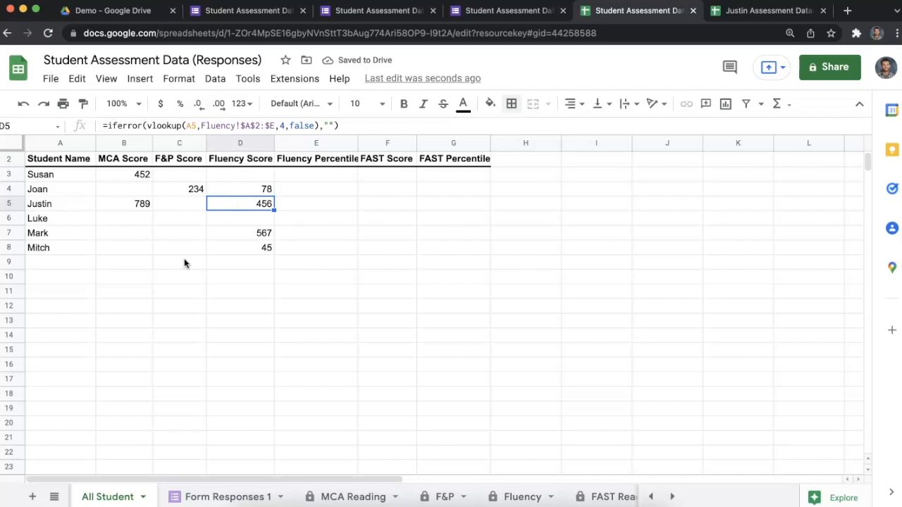
left_click(525, 497)
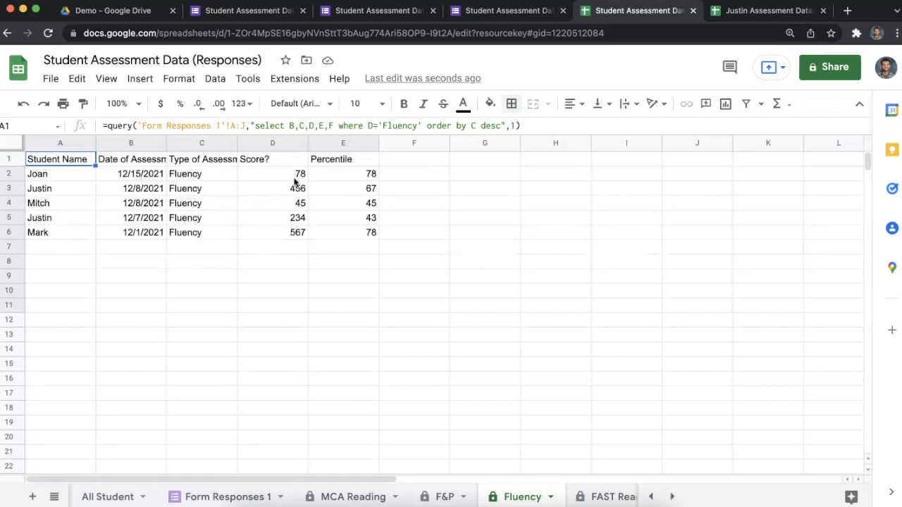
left_click(121, 496)
Copy the Fluency Score formula from D3 into E3 and set its lookup key to A3.
left_click(301, 205)
left_click(273, 188)
left_click(267, 177)
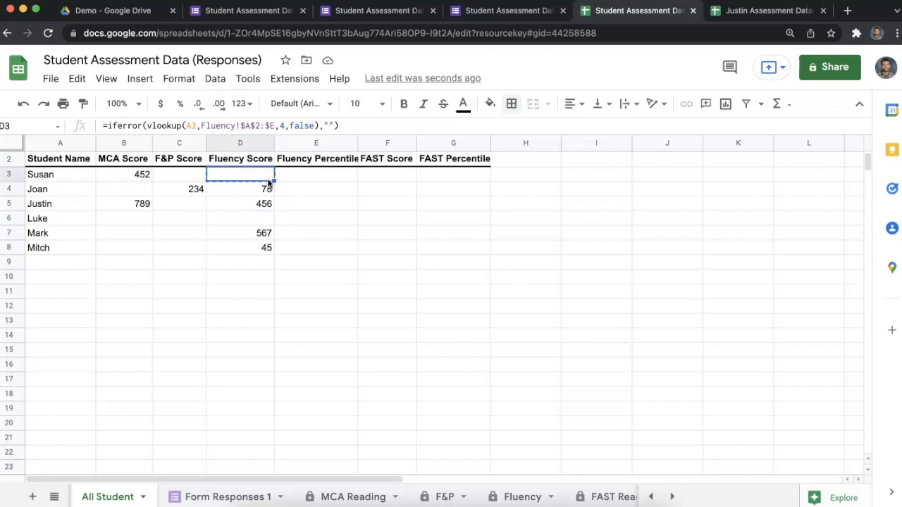
left_click(306, 176)
type("=iferror(vlookup(B3,Fluency!$A$2:$E,4,false),\"\")")
double_click(304, 177)
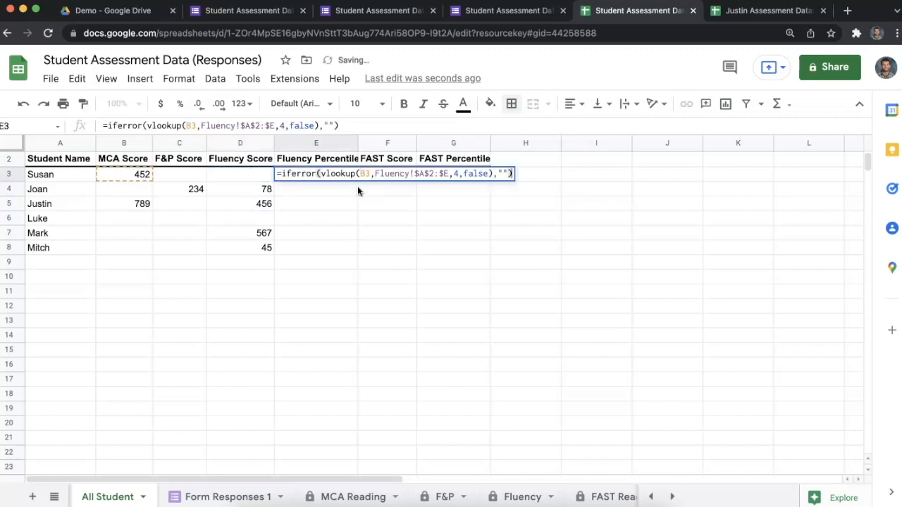
double_click(363, 174)
type("A3")
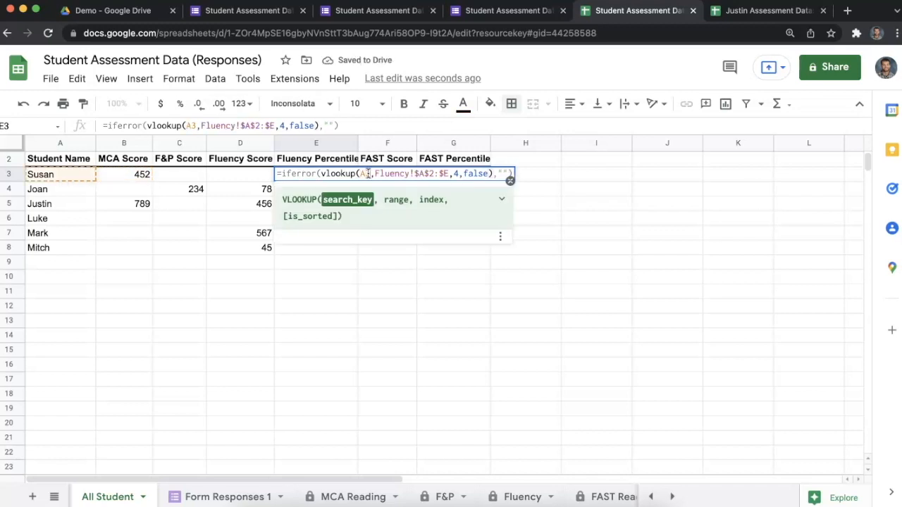
Set the column index in E3's Fluency Percentile formula to 5.
key("Right")
key("Right")
key("Right")
key("Right")
key("Right")
key("Right")
key("Right")
key("Right")
key("Right")
key("Right")
key("Right")
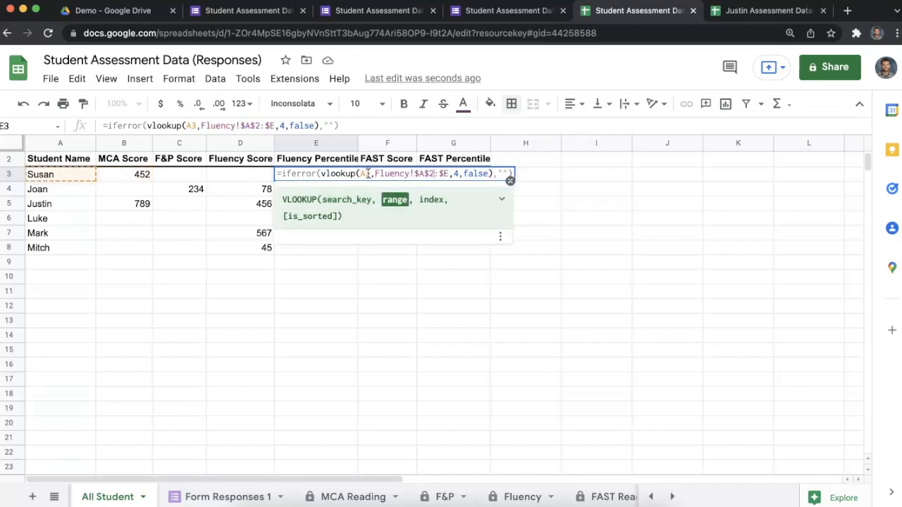
key("BackSpace")
type("5")
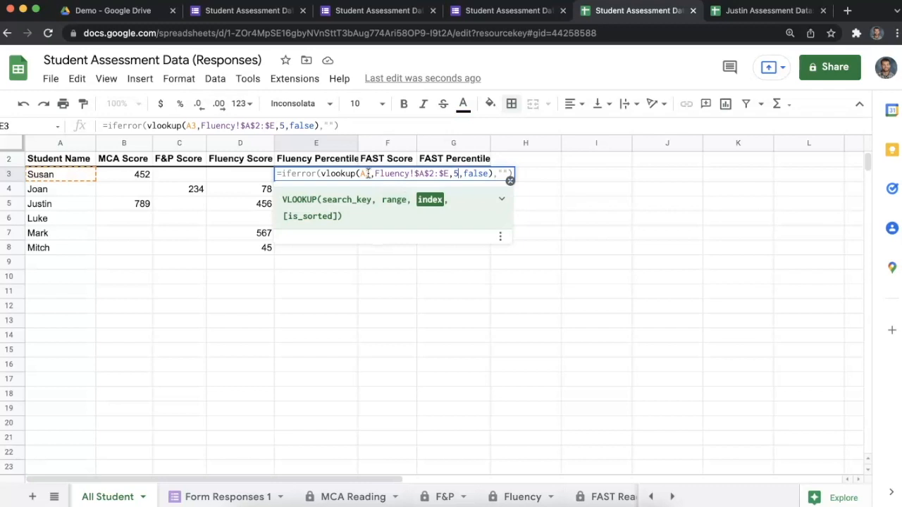
key("Return")
key("Escape")
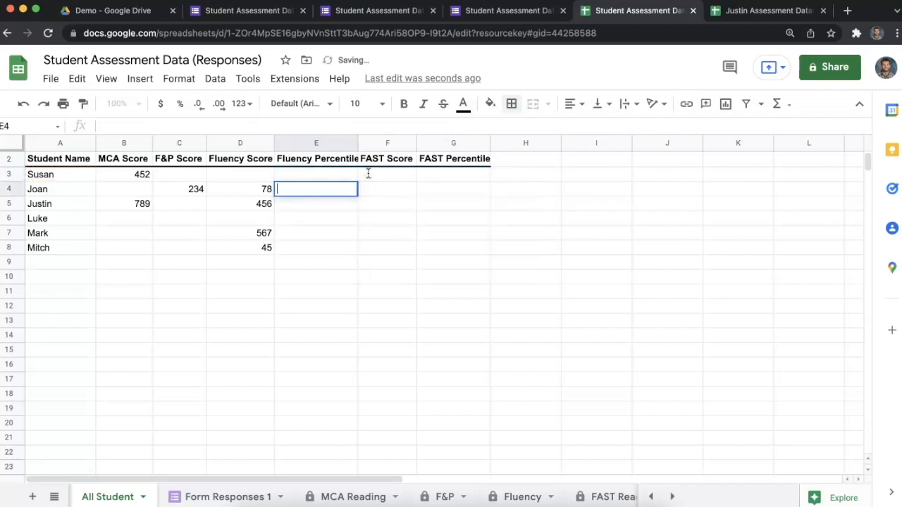
Fill the Fluency Percentile formula from E3 down column E.
key("Down")
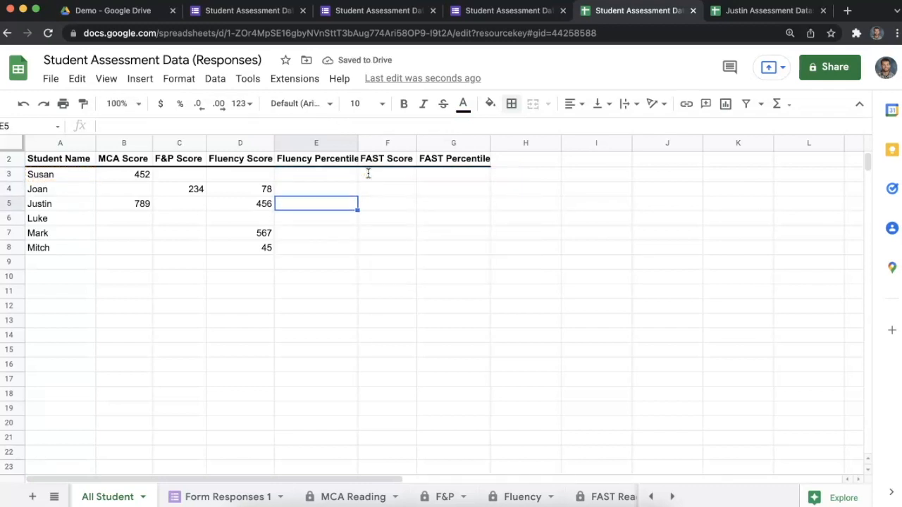
key("Up")
key("Up")
key("super+shift+Down")
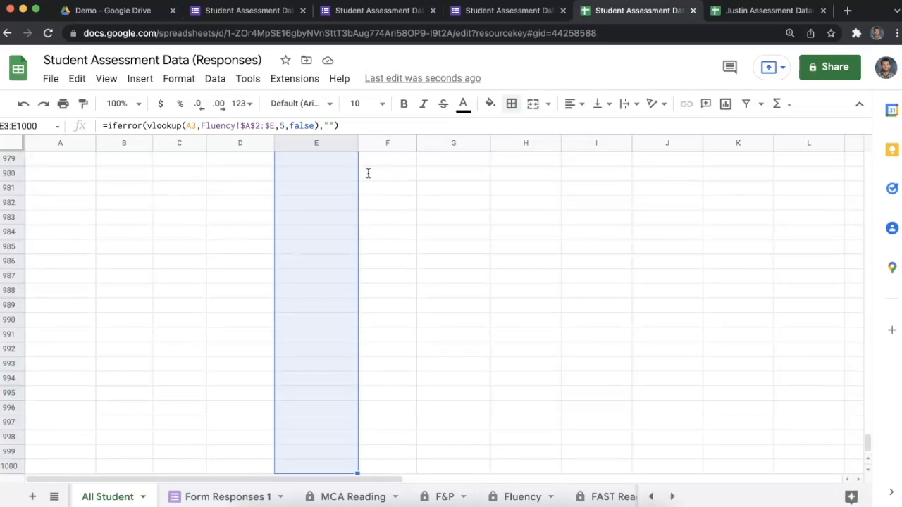
key("super+d")
key("super+Up")
key("Down")
key("Down")
Begin the FAST Score formula in F3 with =iferror(vlookup(A3, using the student name as the lookup key.
key("Right")
key("Right")
key("Up")
key("Left")
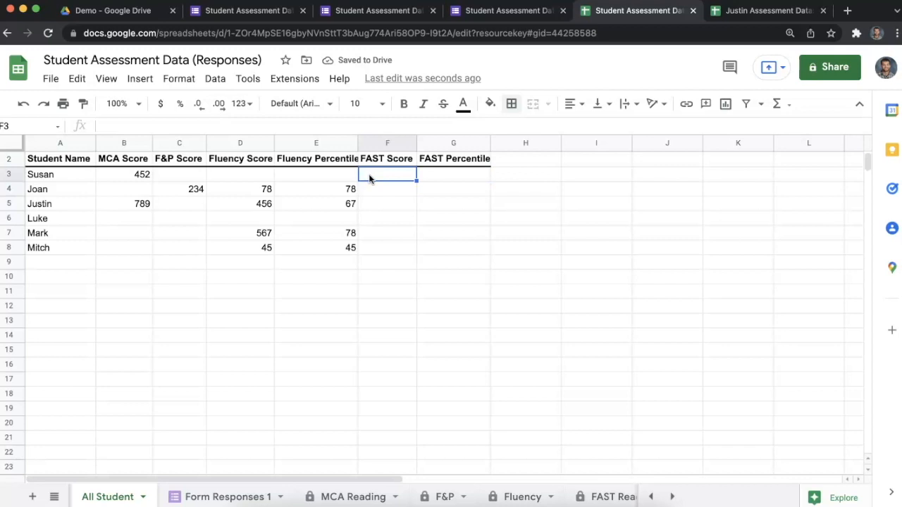
type("=iferror(")
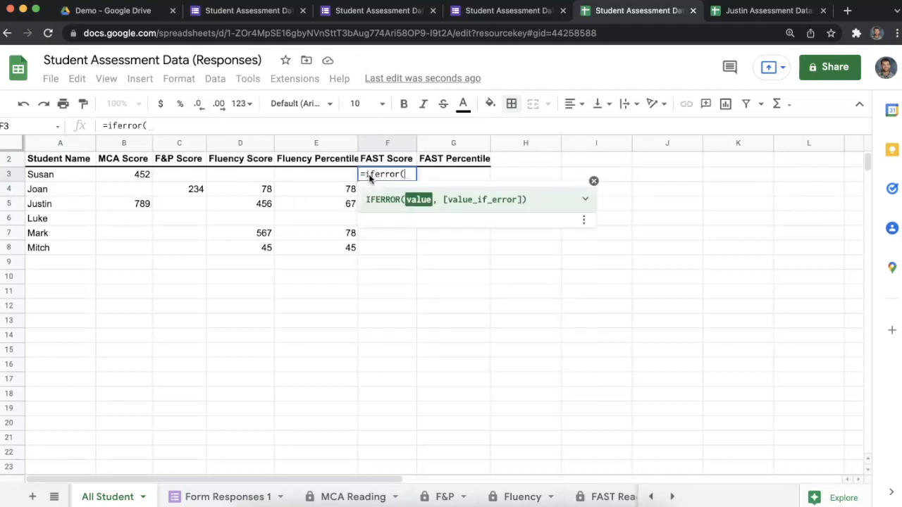
type("vlookup(")
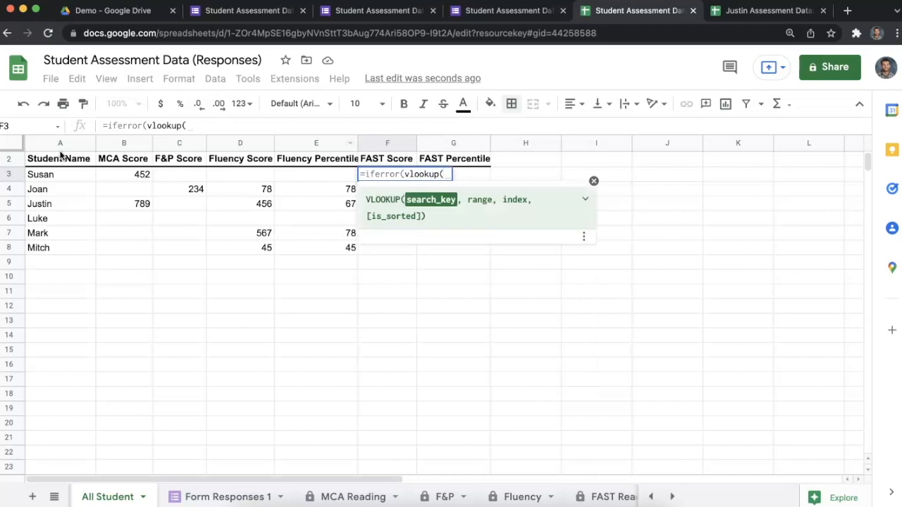
left_click(56, 175)
type(",")
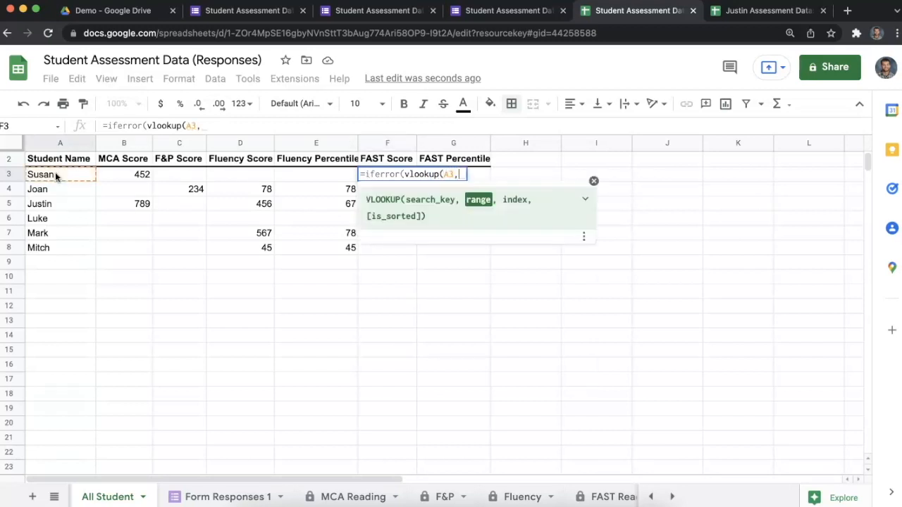
Add the absolute, open-ended lookup range 'FAST Reading'!$A$2:$E to the FAST Score formula.
left_click(602, 497)
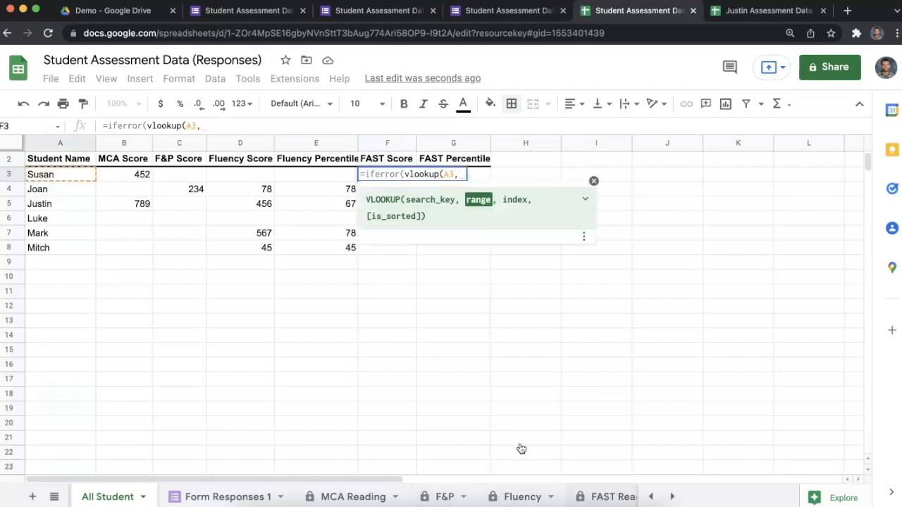
left_click_drag(55, 175, 346, 328)
key("BackSpace")
key("BackSpace")
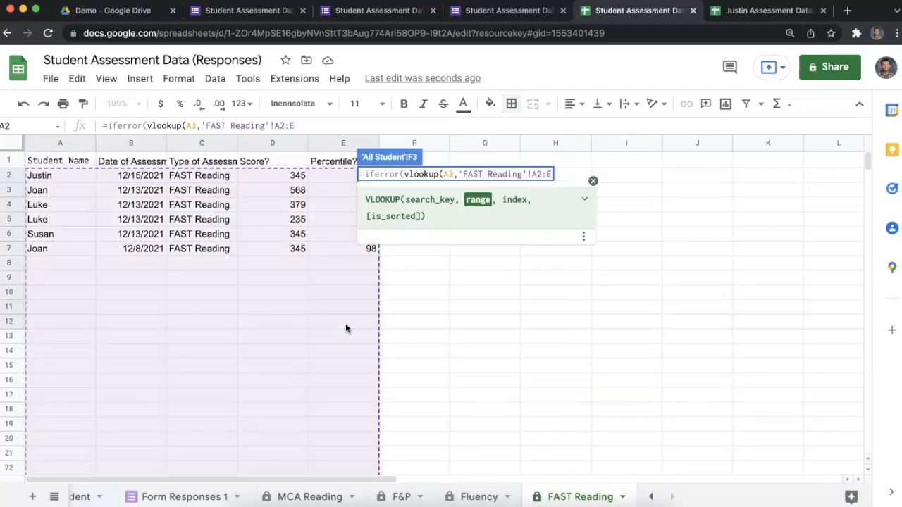
key("F4")
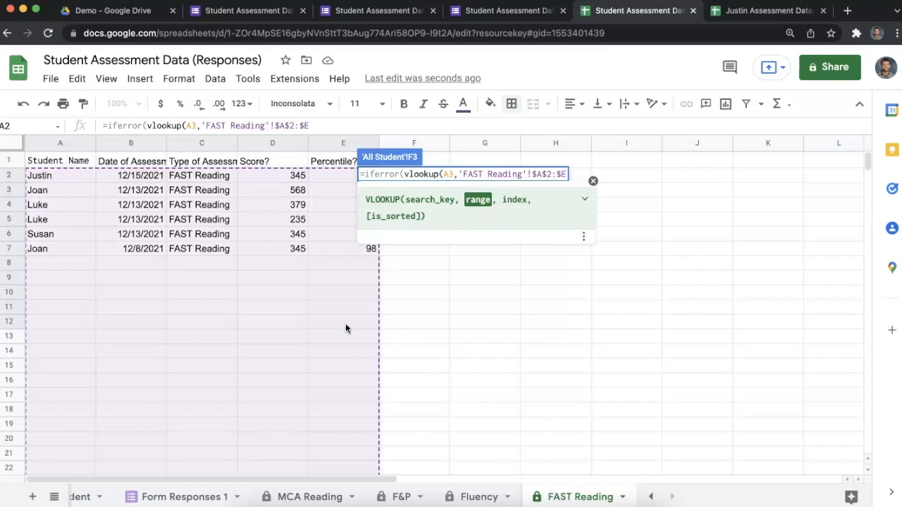
Complete the FAST Score formula with column index 4, false for exact match and "" as the error value.
type(",")
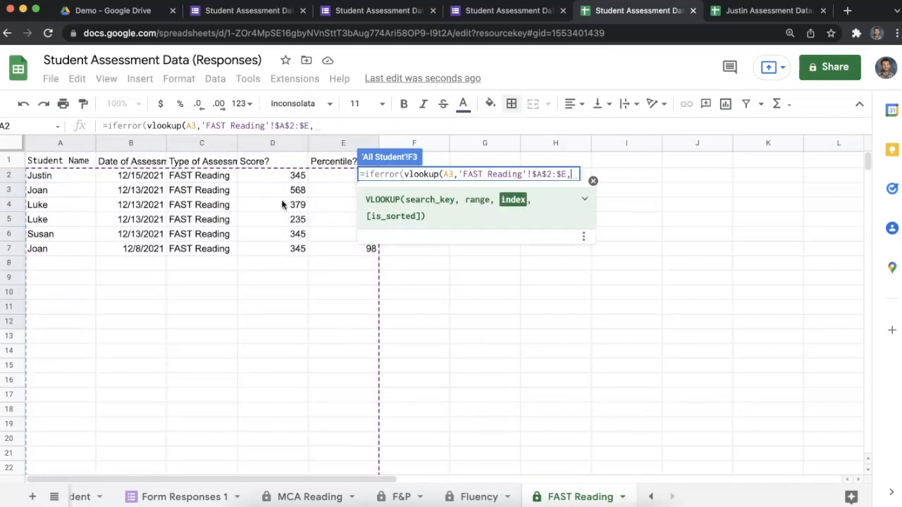
type("4,false)")
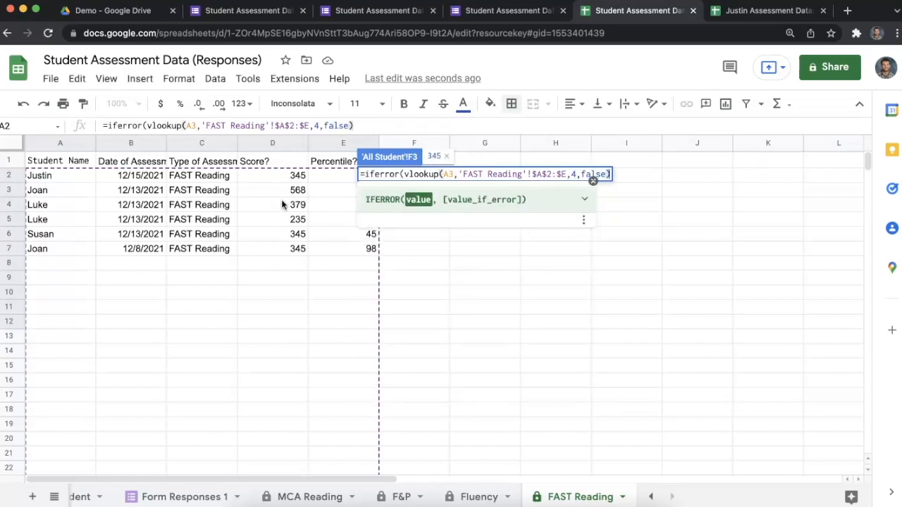
type(",\"\"")
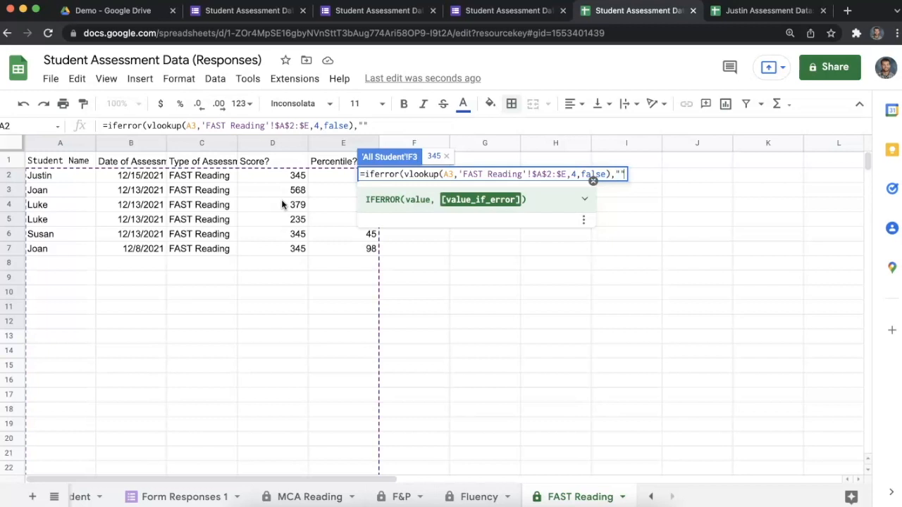
type(")")
key("Return")
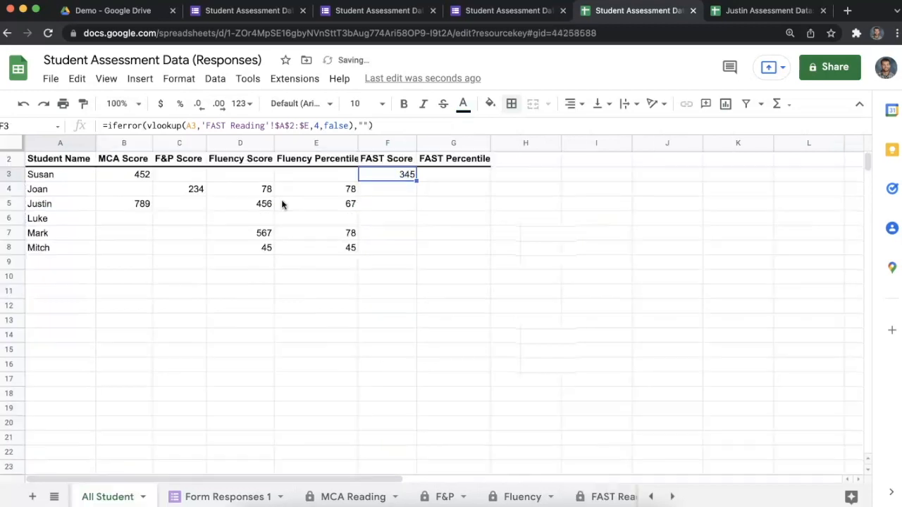
Fill the FAST Score formula from F3 down column F.
key("super+shift+Down")
key("super+d")
left_click(386, 175)
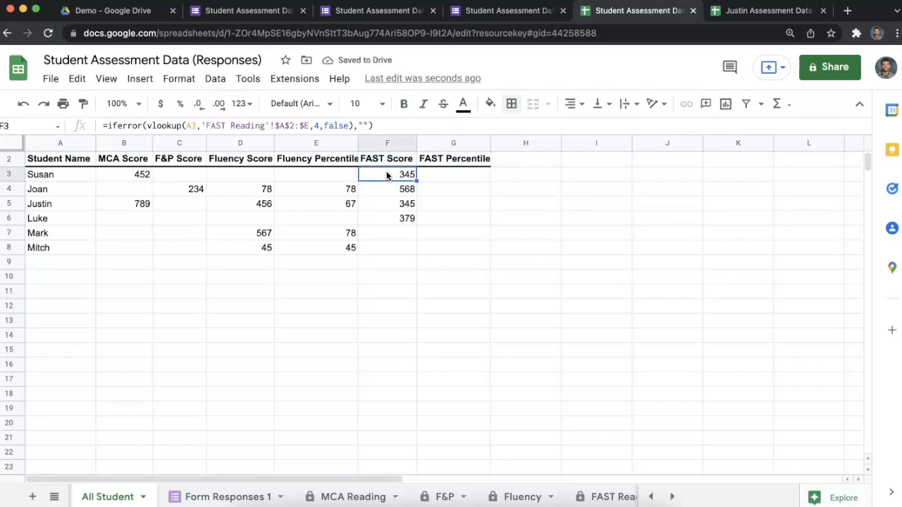
type("c")
key("Tab")
left_click(387, 175)
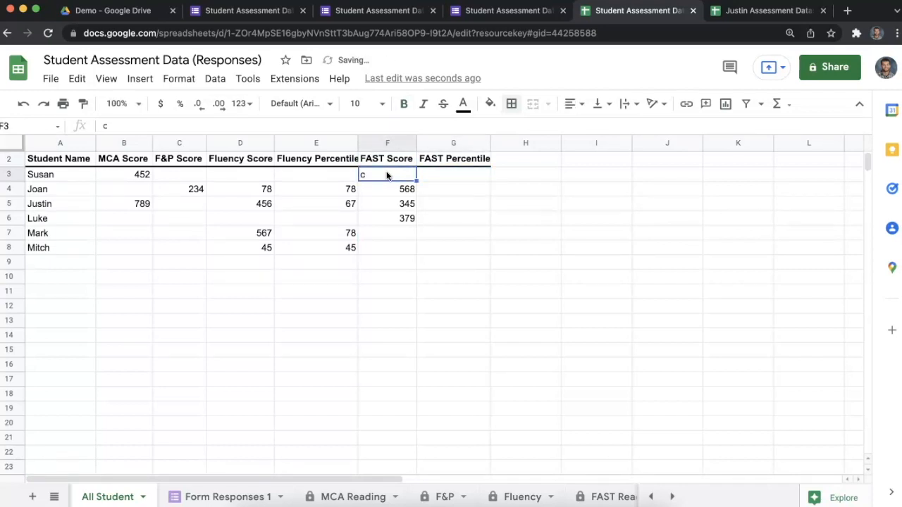
key("super+z")
Copy the FAST Score formula from F3 into the FAST Percentile cell G3.
key("ctrl+c")
key("Tab")
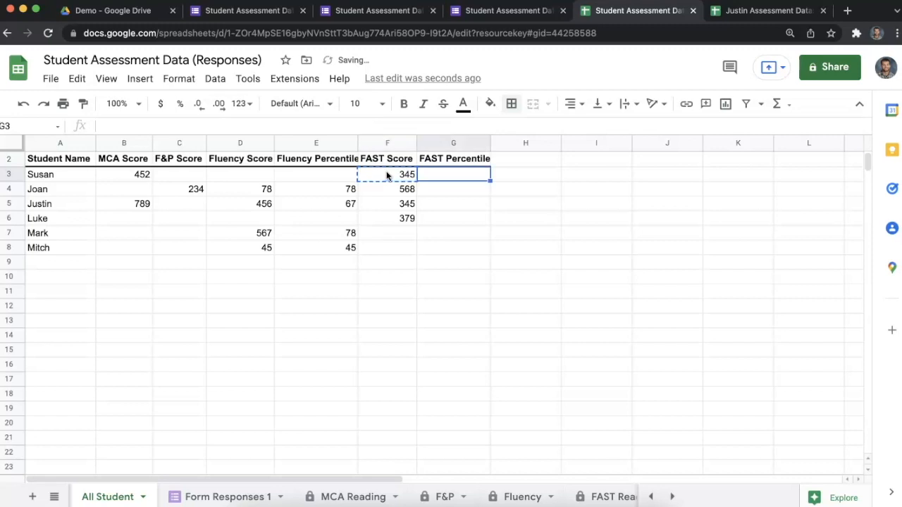
key("ctrl+v")
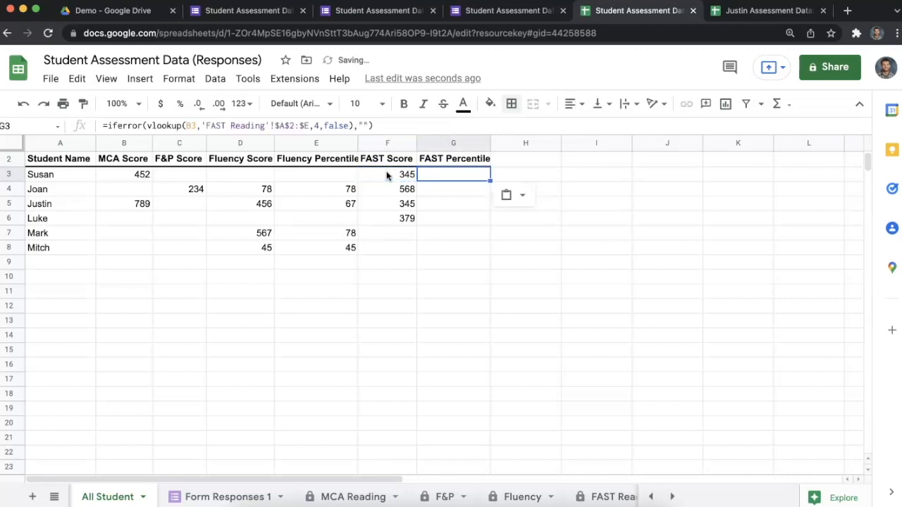
Change the lookup key in the G3 FAST Percentile formula to A3, the student name.
key("Return")
key("Left")
key("Left")
key("Left")
key("Left")
key("Left")
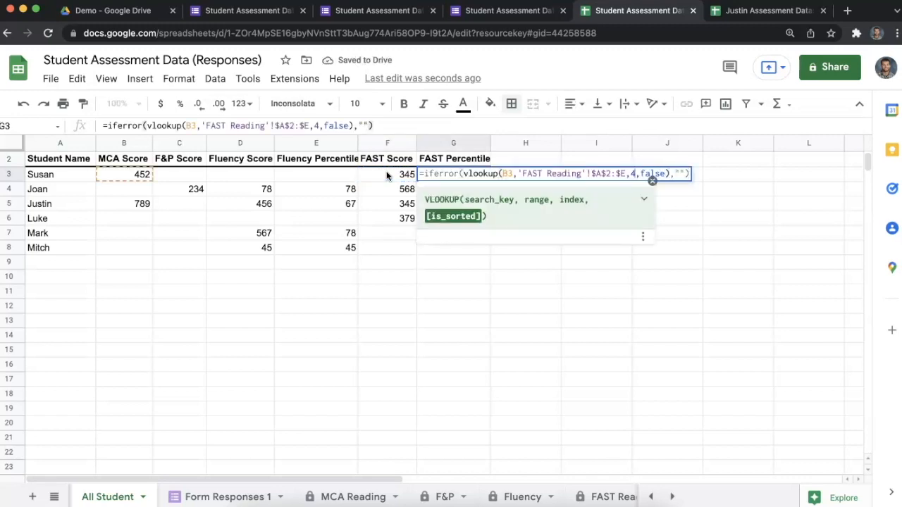
key("Left")
key("Left")
key("Left")
key("Left")
key("Left")
key("Left")
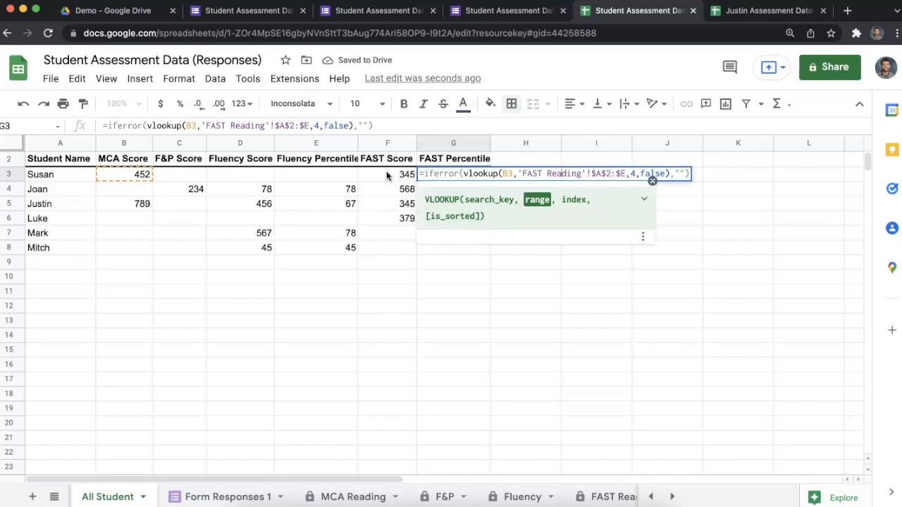
key("Left")
key("Left")
key("Left")
key("Left")
key("Left")
key("Left")
key("Left")
key("Left")
key("Left")
key("Left")
key("Left")
key("BackSpace")
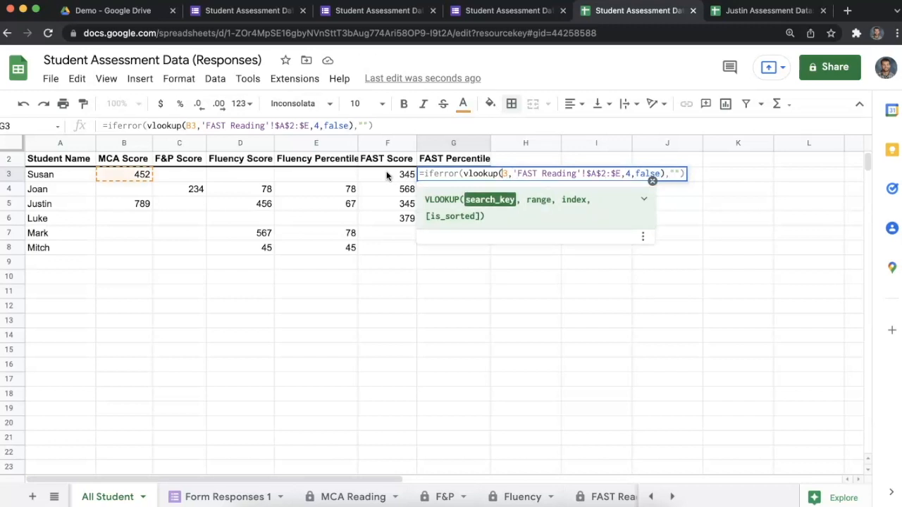
type("A")
Set the column index in the G3 FAST Percentile formula to 5.
key("Right")
key("Right")
key("Right")
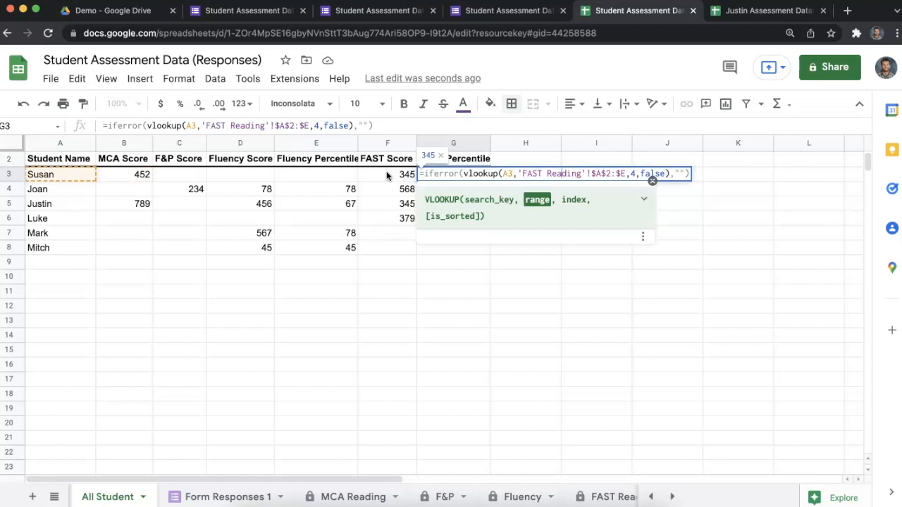
key("Right")
key("Right")
key("Right")
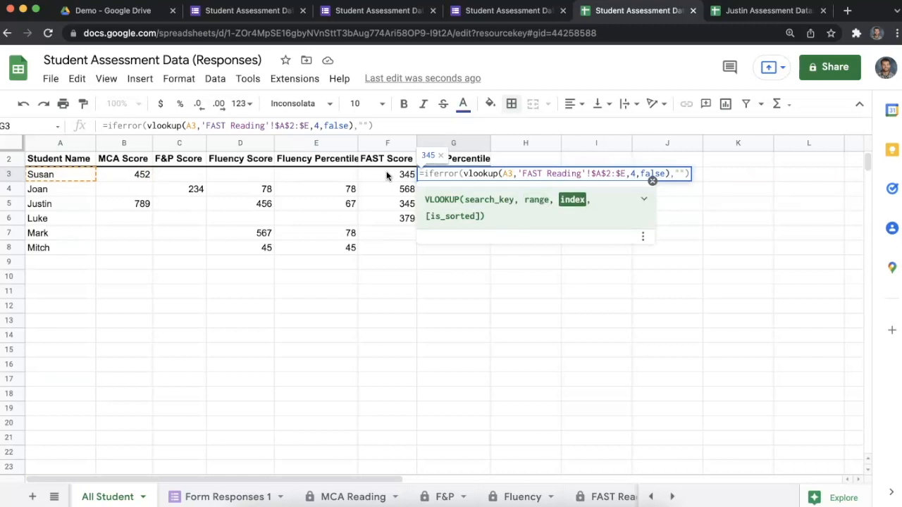
key("Right")
key("Right")
key("Return")
Fill the FAST Percentile formula from G3 down to row 1000 of column G.
key("Up")
key("ctrl+shift+Down")
key("ctrl+f")
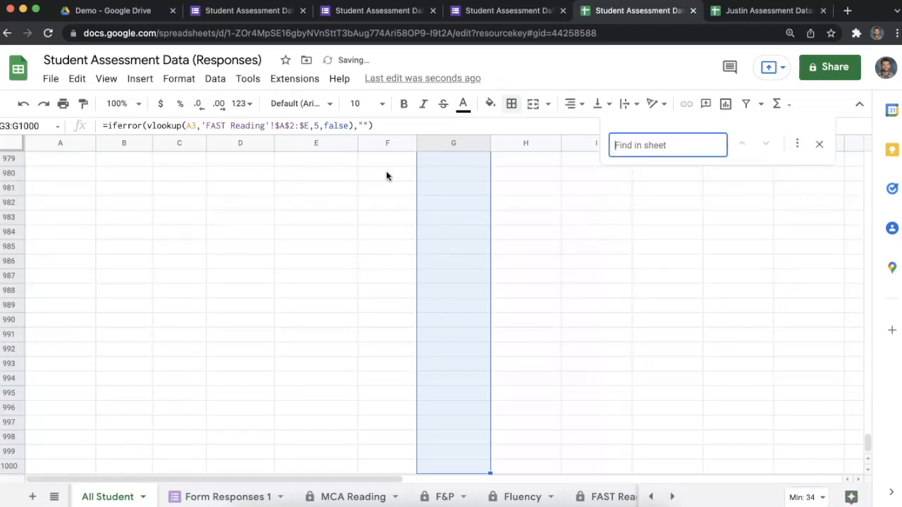
left_click(819, 144)
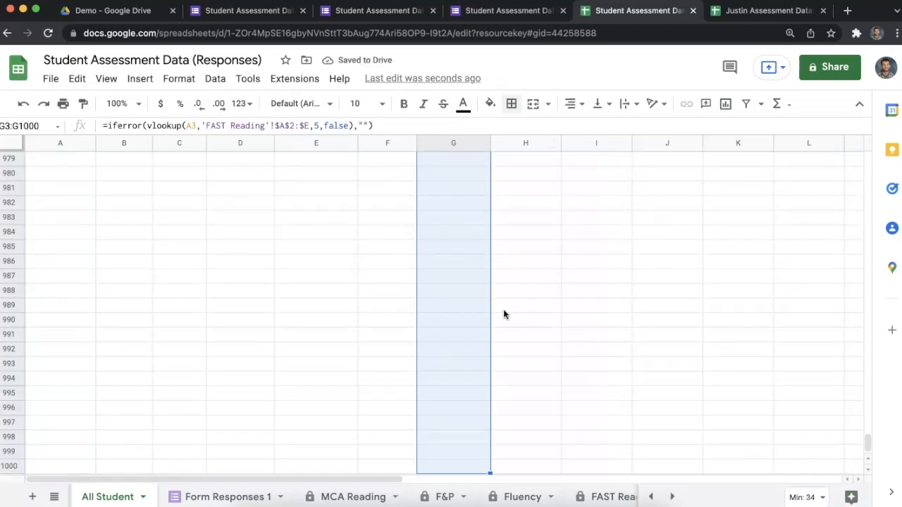
key("ctrl+d")
left_click(470, 338)
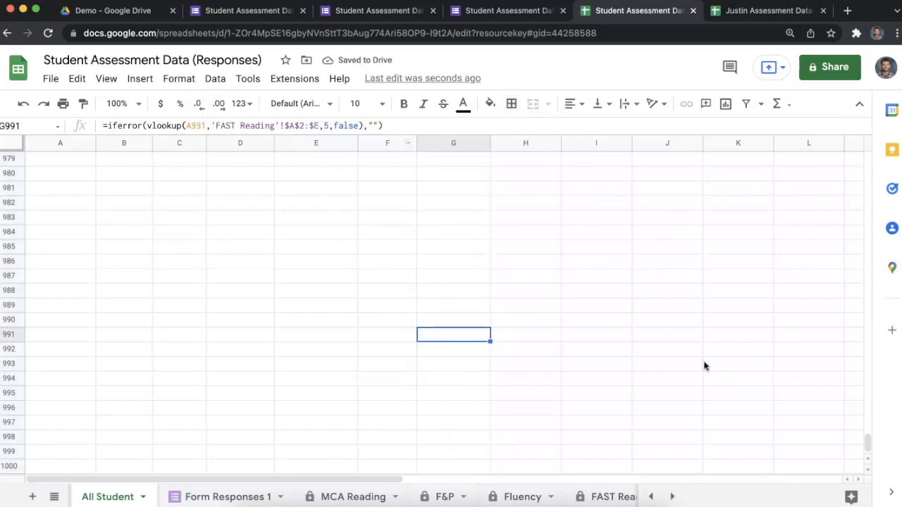
left_click_drag(868, 443, 877, 115)
left_click(667, 228)
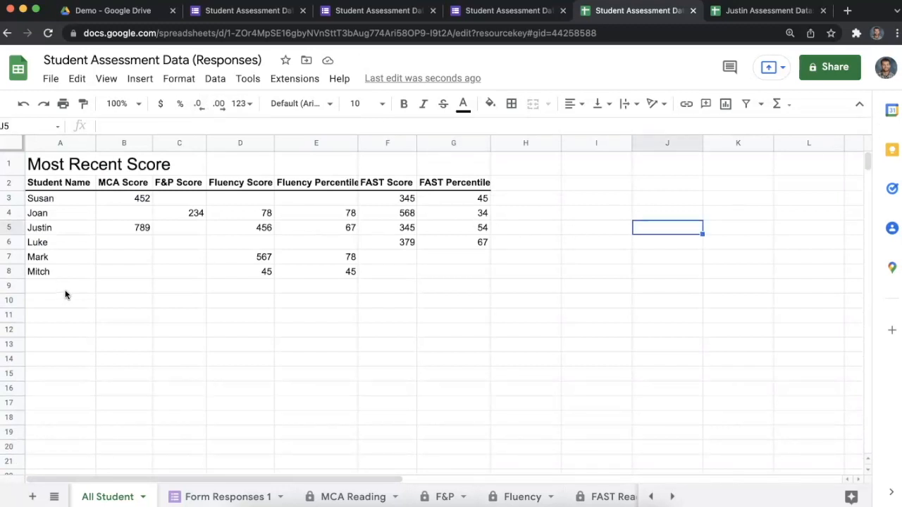
Enter a new student's name in B16 of Form Responses 1 and check the student list on the All Student sheet.
left_click(275, 495)
left_click(80, 385)
type("Chase")
key("Return")
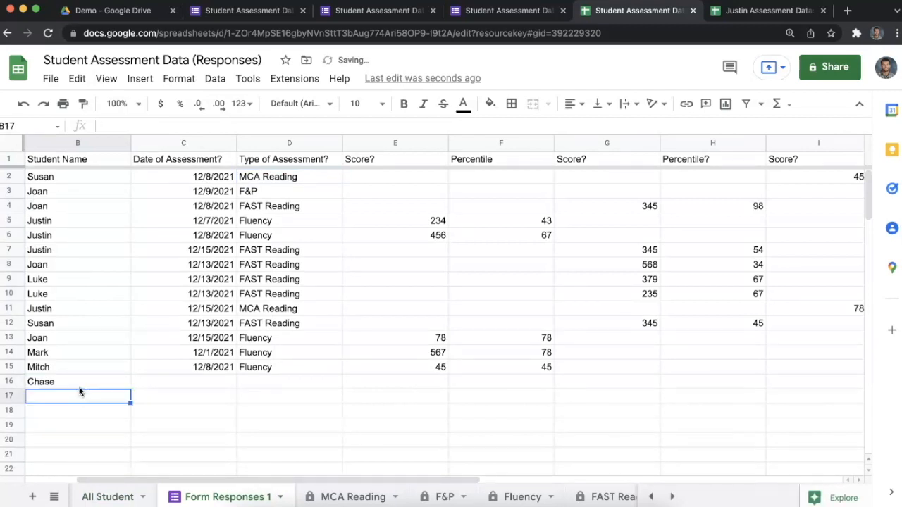
left_click(108, 496)
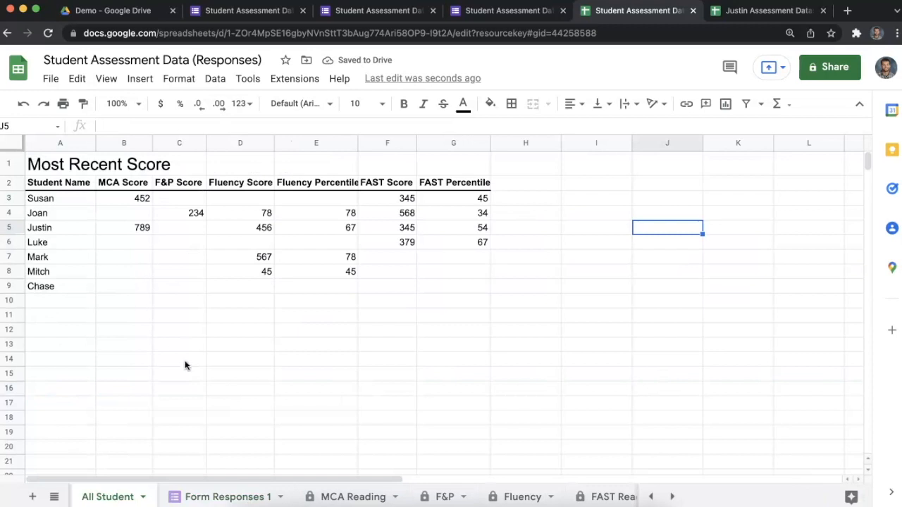
Set the new student's assessment type to MCA Reading in D16 of Form Responses 1.
left_click(226, 497)
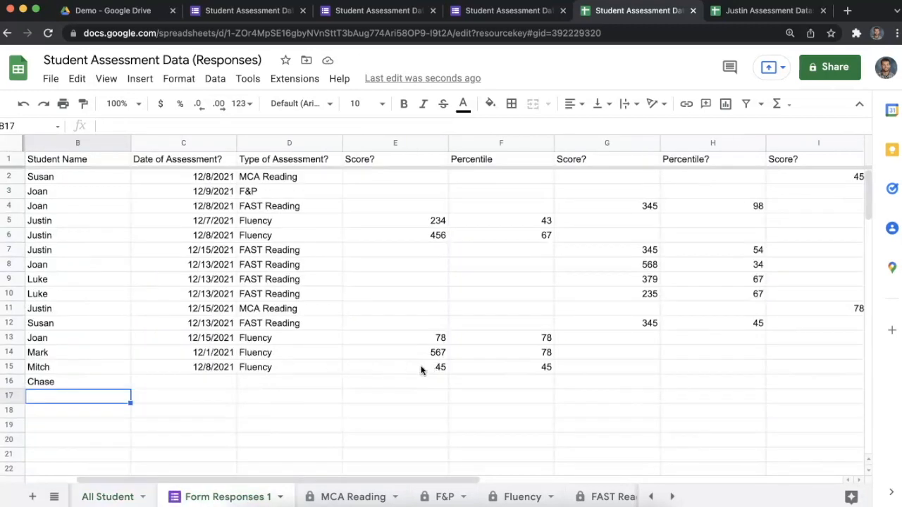
left_click(254, 388)
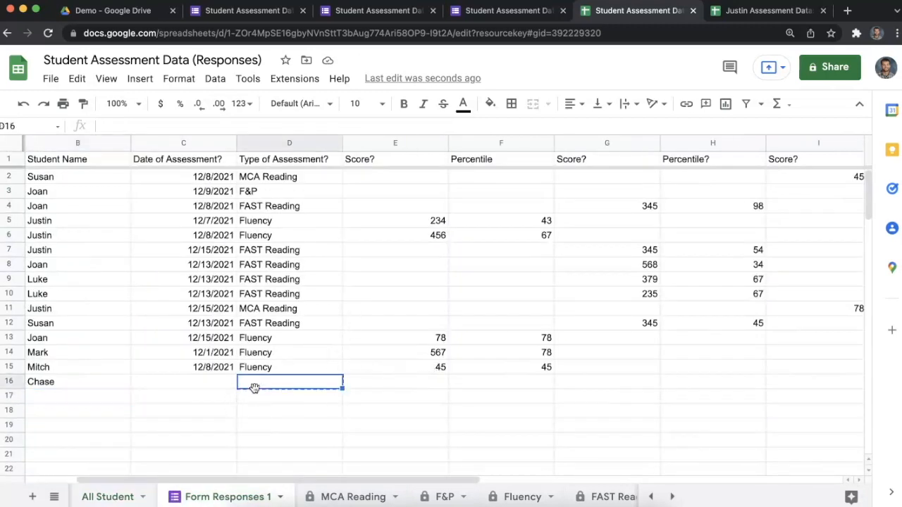
double_click(256, 387)
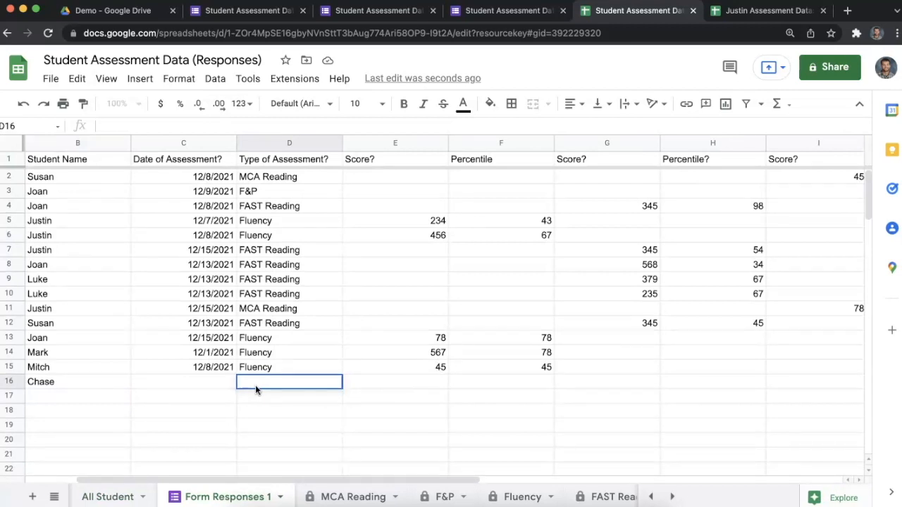
type("MCA")
key("Return")
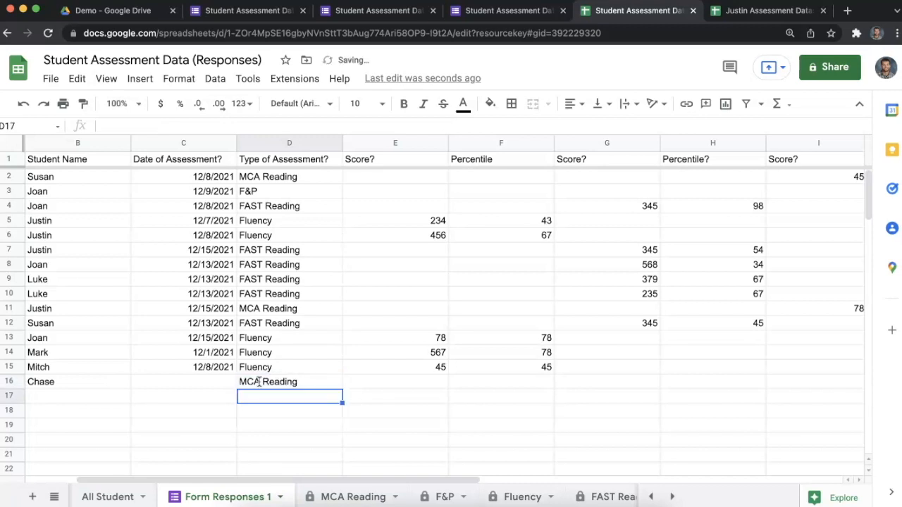
Enter 456 in J16, the Reading Level column of the new student's response row.
left_click(673, 381)
key("Right")
key("Right")
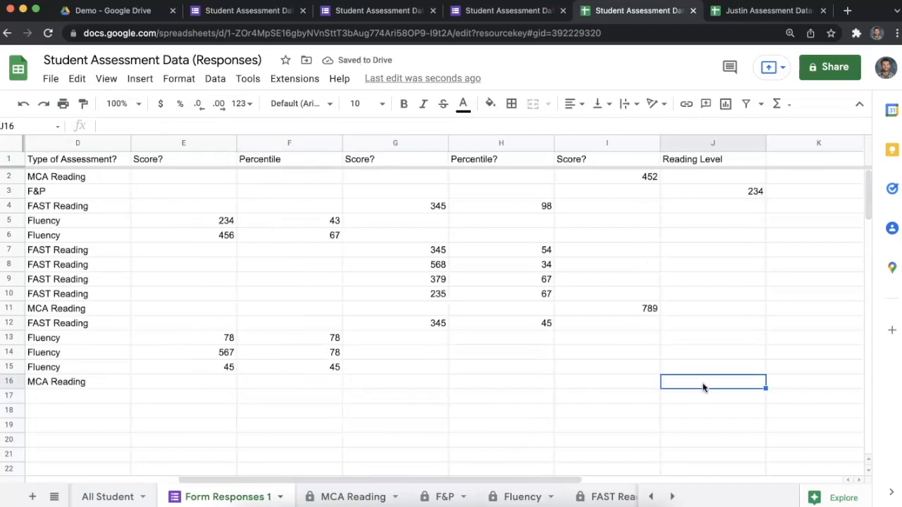
type("456")
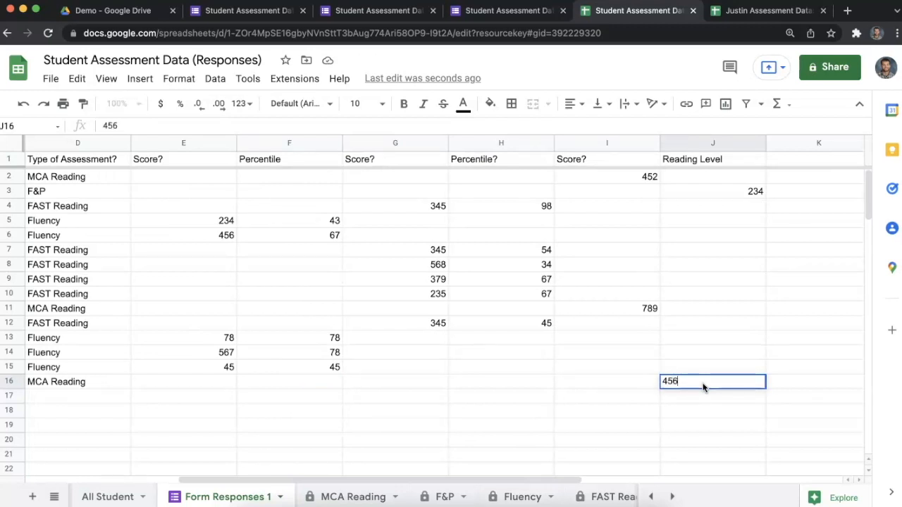
key("Left")
key("Left")
key("Left")
key("Left")
key("Left")
key("Left")
key("Left")
key("Left")
key("Right")
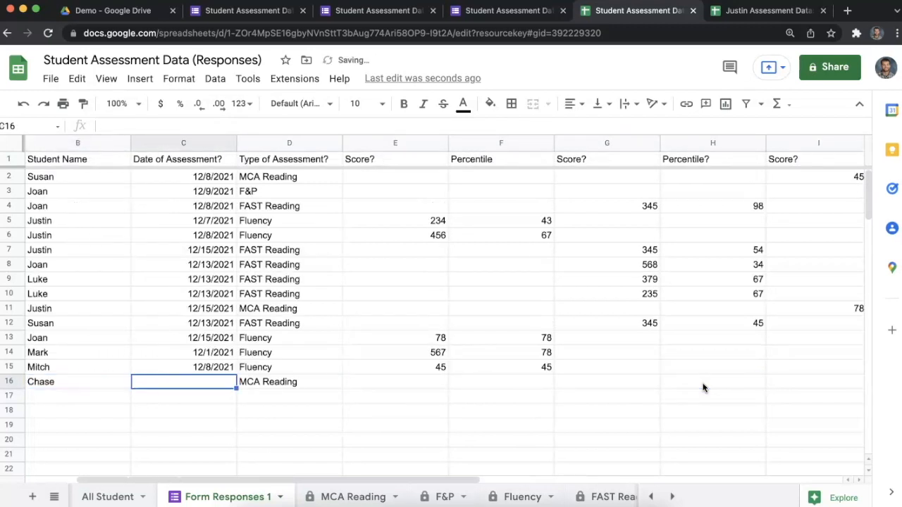
Check the new student's score on the MCA Reading and All Student sheets.
left_click(347, 496)
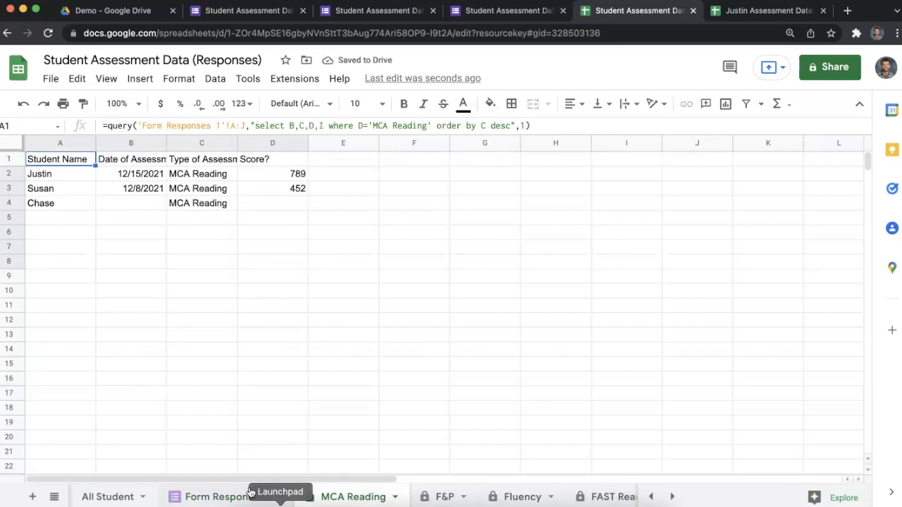
left_click(109, 497)
left_click(94, 290)
left_click(137, 286)
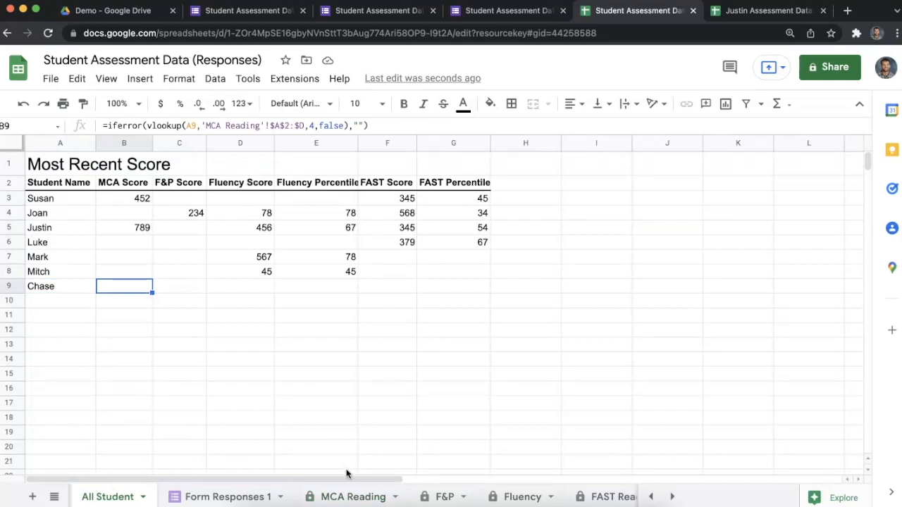
left_click(346, 494)
left_click(114, 204)
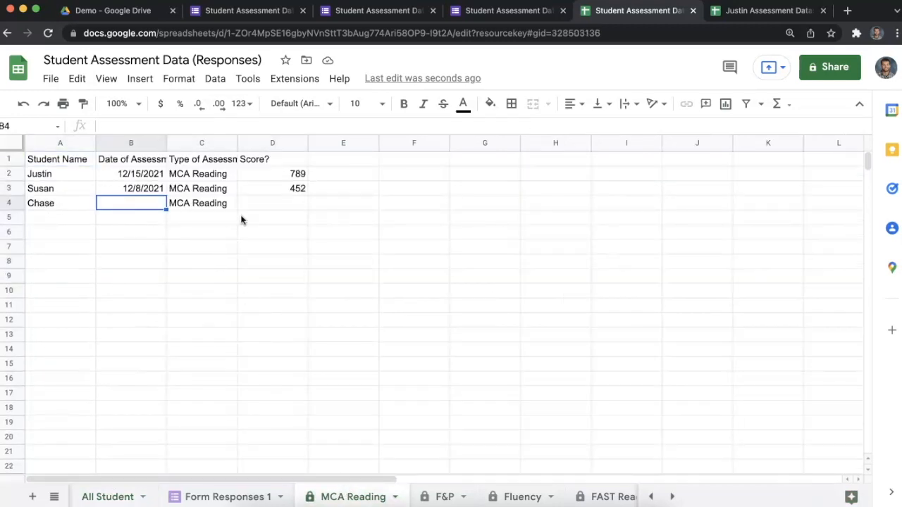
left_click(248, 209)
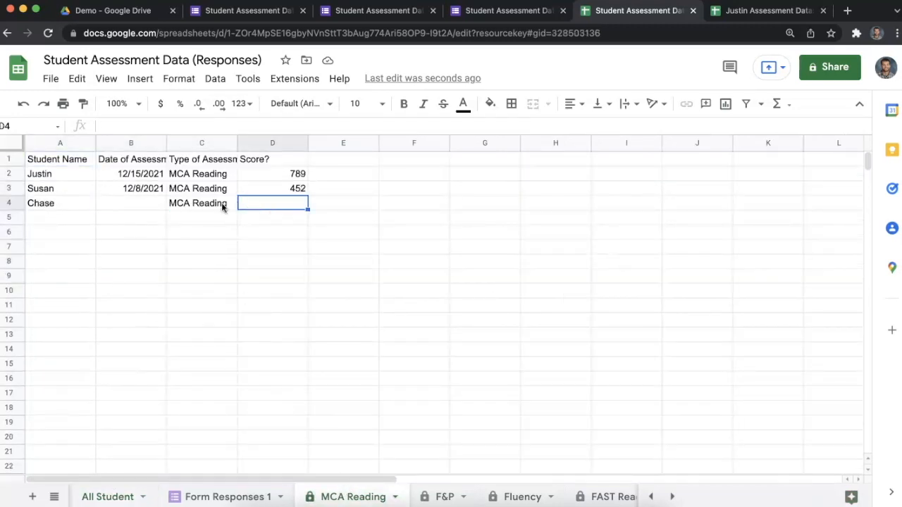
Move the score 456 from J16 to I16 in Form Responses 1 and check the new student's lookups on All Student.
left_click(218, 493)
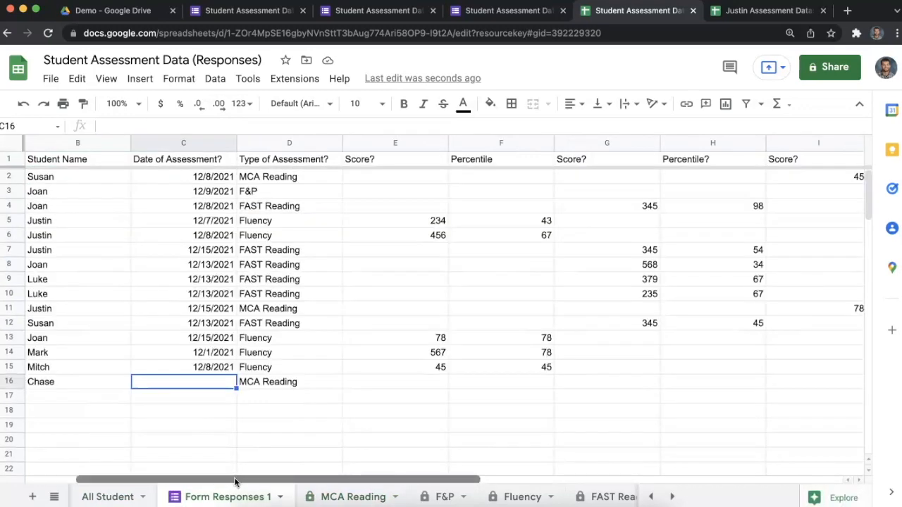
left_click_drag(236, 480, 426, 465)
left_click(582, 384)
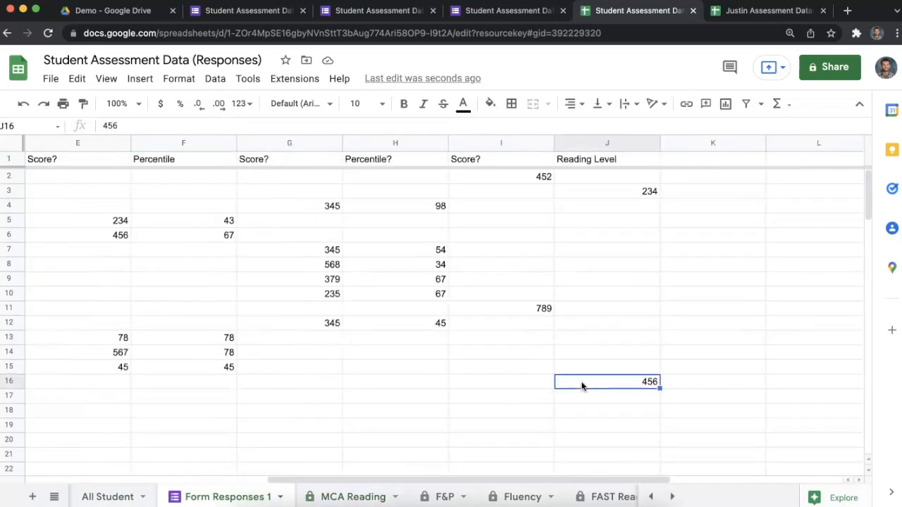
left_click_drag(578, 389, 524, 378)
left_click(370, 502)
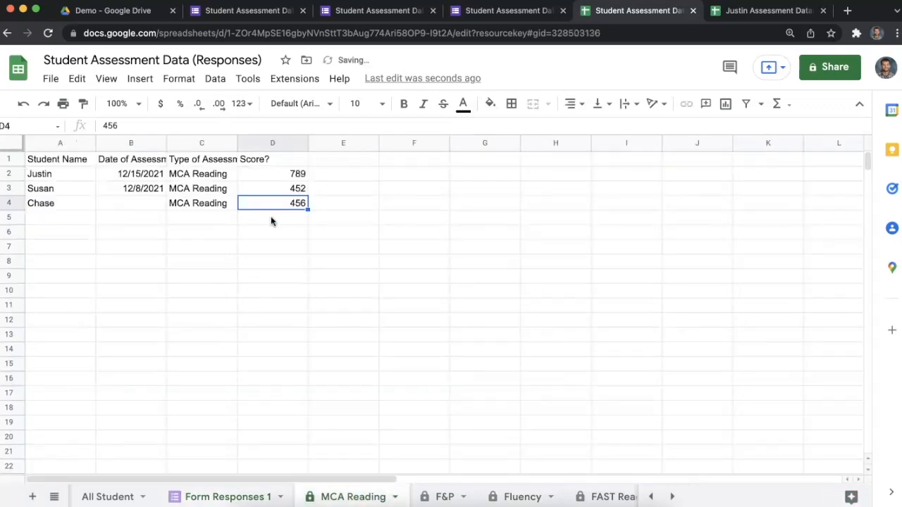
left_click(107, 497)
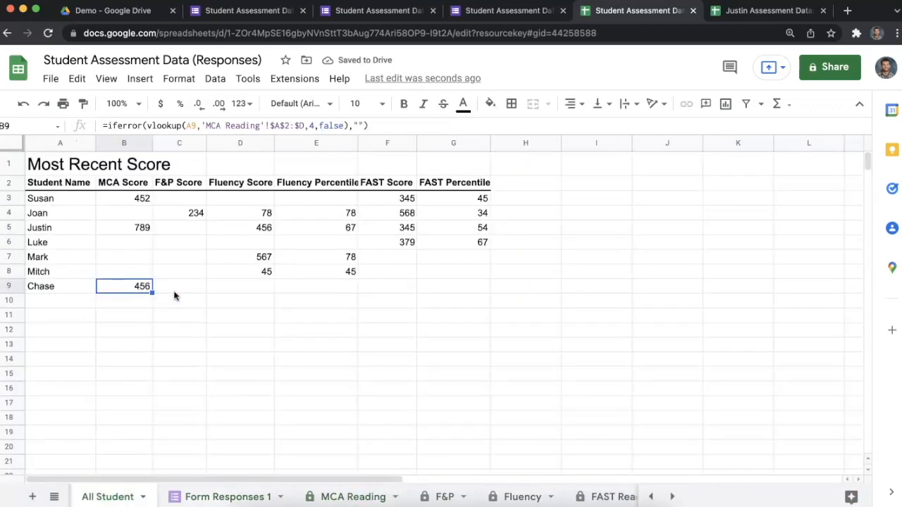
left_click(173, 290)
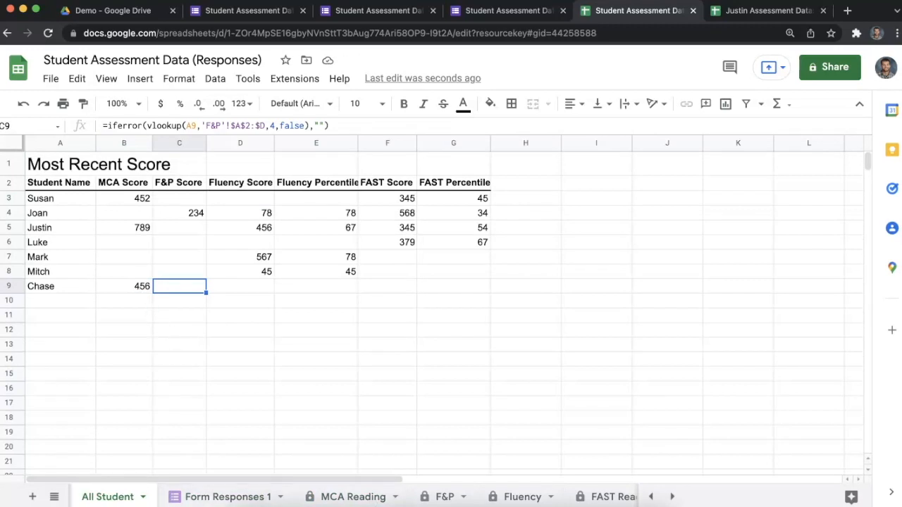
Switch to the Student Assessment Data form in Google Forms and review its questions and sections.
left_click(648, 497)
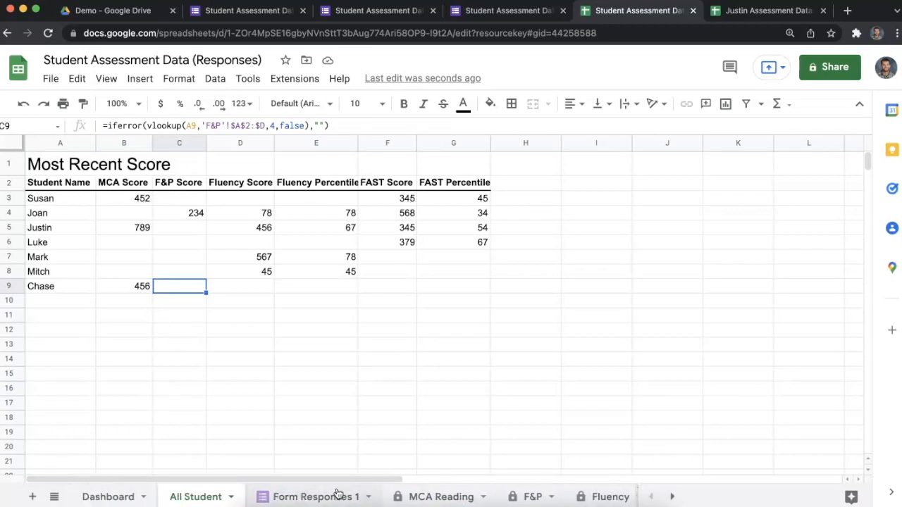
left_click(353, 11)
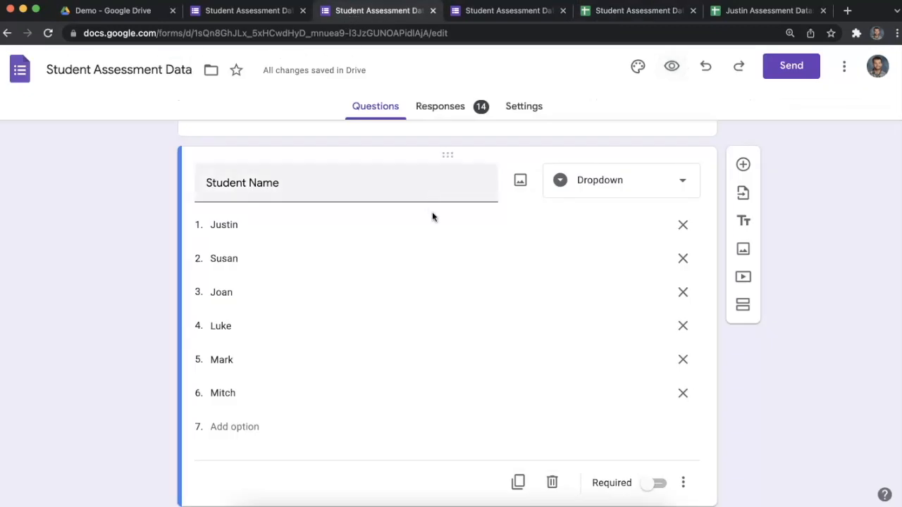
scroll(416, 260, "down", 15)
scroll(417, 262, "up", 15)
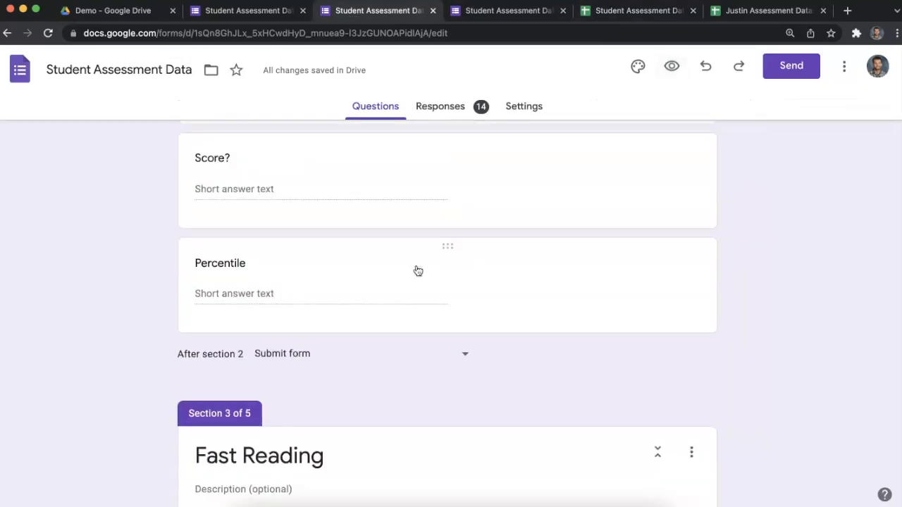
scroll(417, 264, "down", 6)
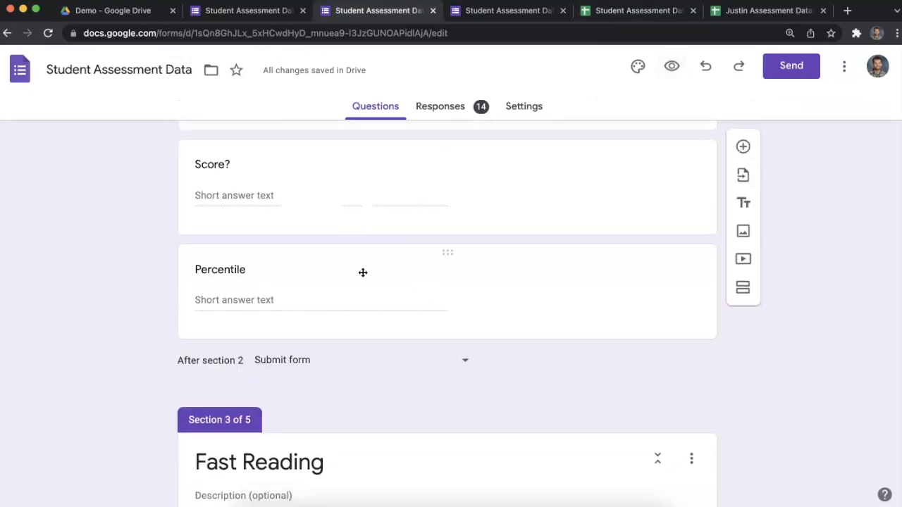
Examine the Fluency section's Score? question and its number validation with custom error text.
scroll(363, 272, "up", 6)
scroll(376, 280, "down", 6)
scroll(363, 327, "up", 2)
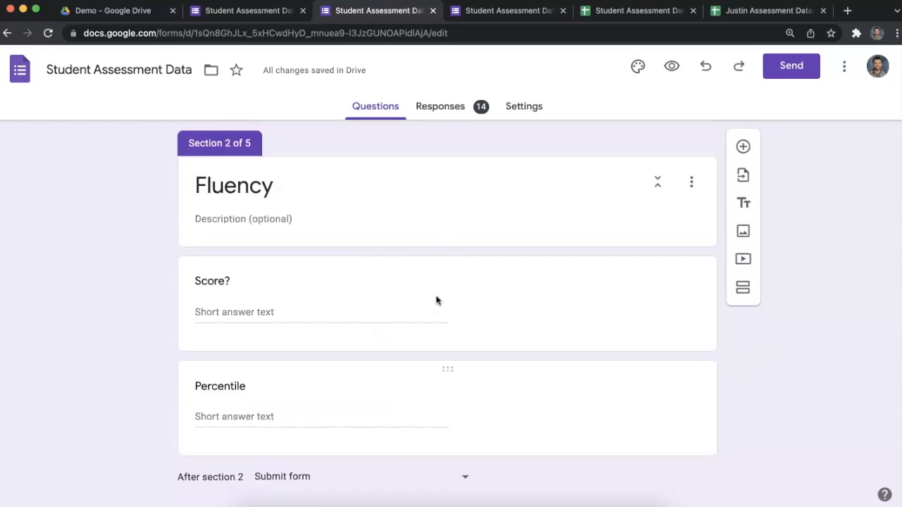
left_click(275, 313)
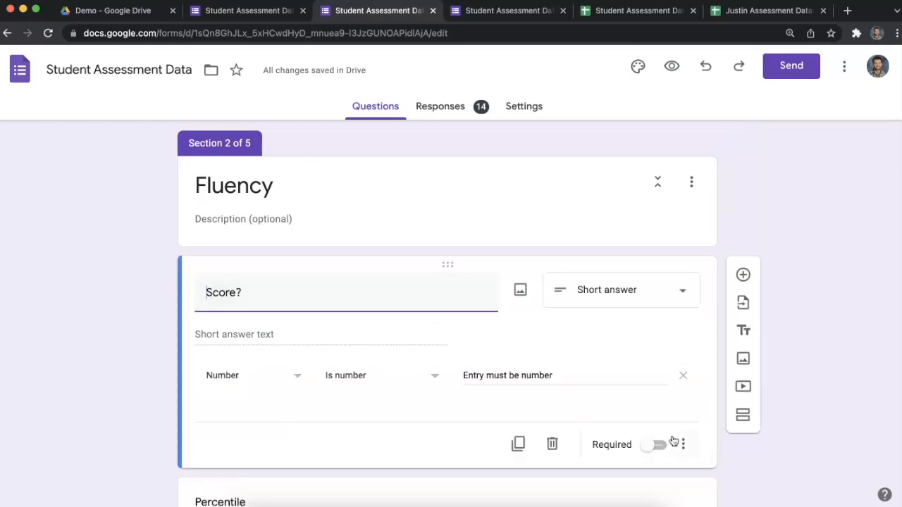
left_click(518, 376)
left_click_drag(547, 376, 465, 376)
left_click(464, 377)
left_click(567, 375)
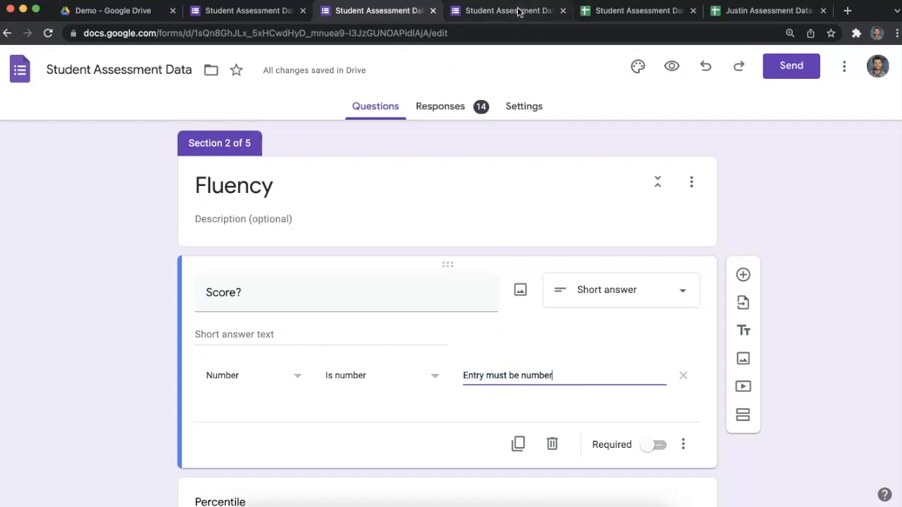
Switch to the responses spreadsheet in Google Sheets and try several students in the Dashboard's Student Name cell, ending on the second listed student.
left_click(623, 13)
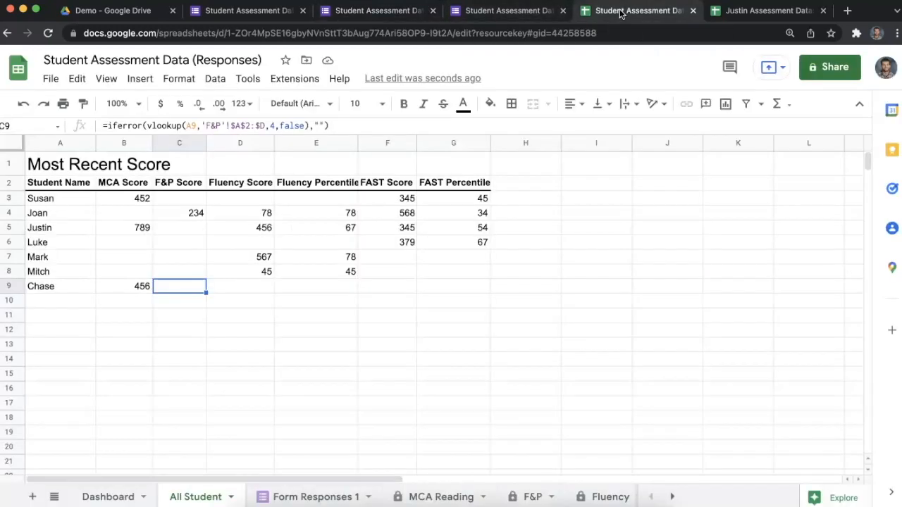
left_click(109, 496)
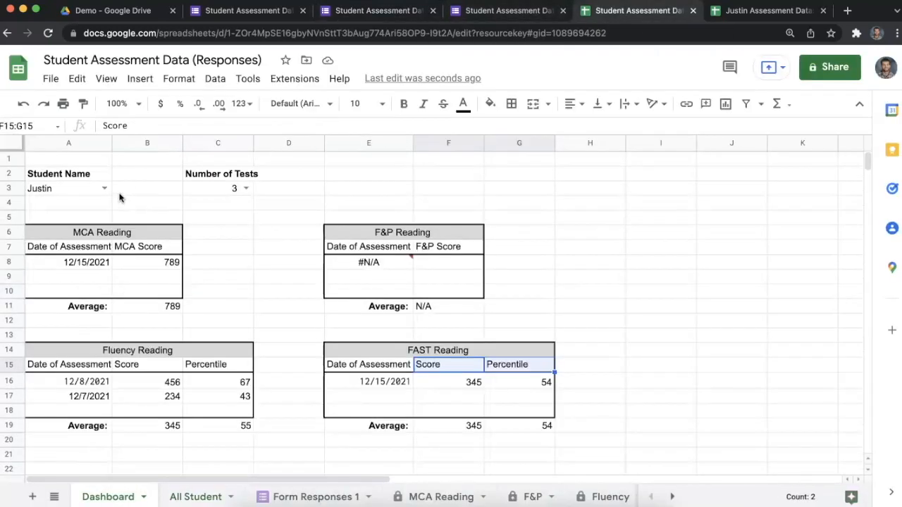
left_click(103, 188)
left_click(66, 277)
left_click(103, 189)
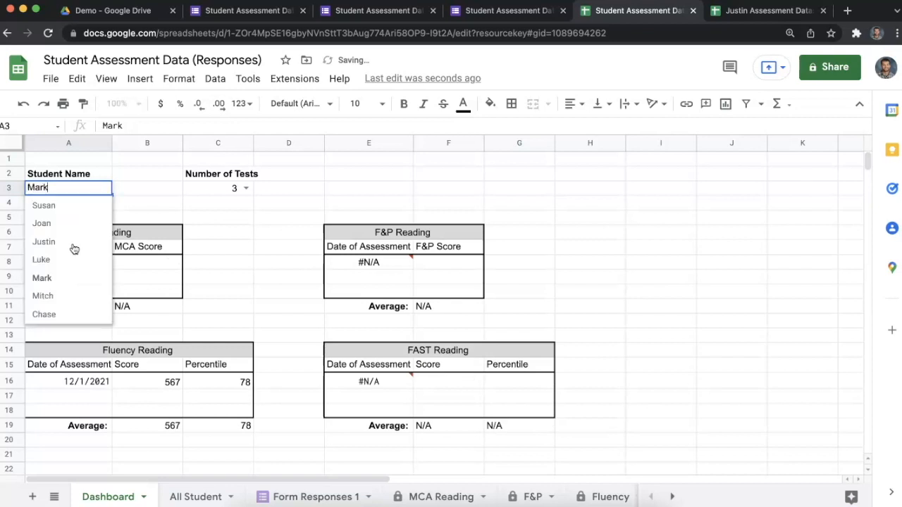
left_click(66, 293)
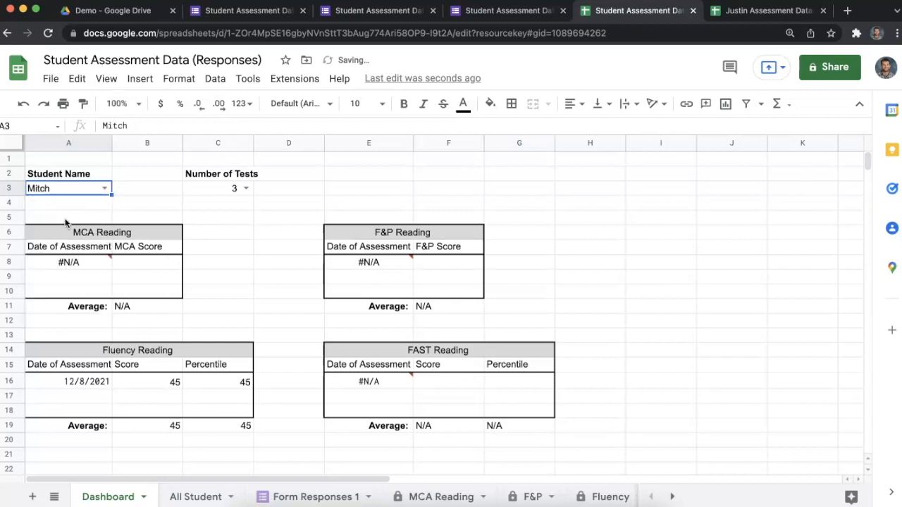
left_click(104, 188)
left_click(74, 209)
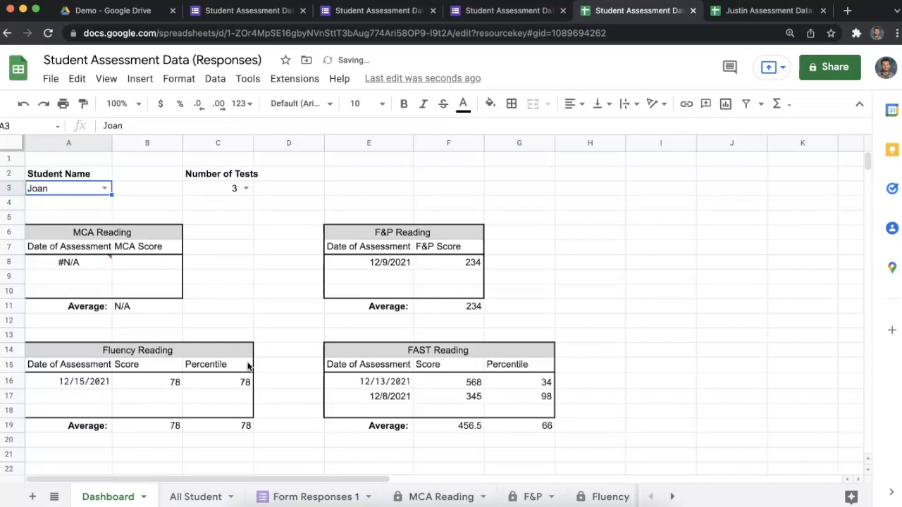
Review the selected student's assessment tables on the Dashboard and the Most Recent Score table on All Student.
left_click(185, 498)
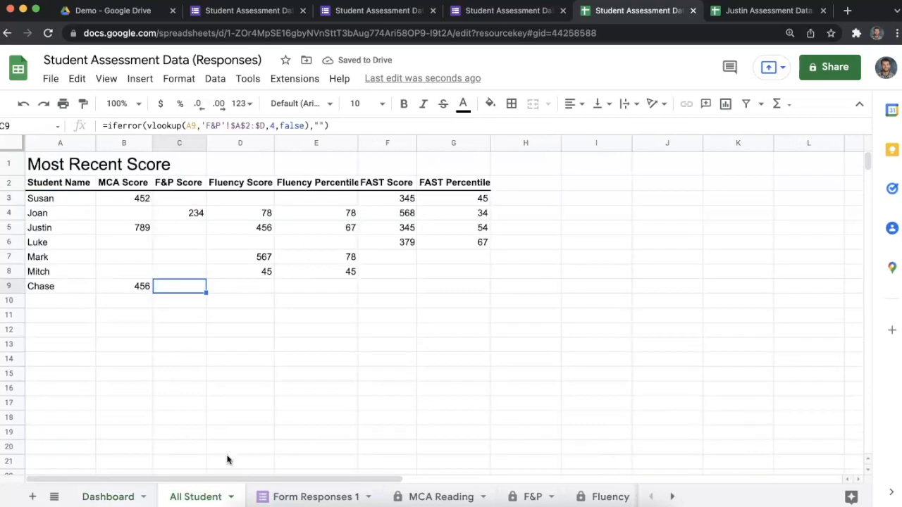
left_click(112, 497)
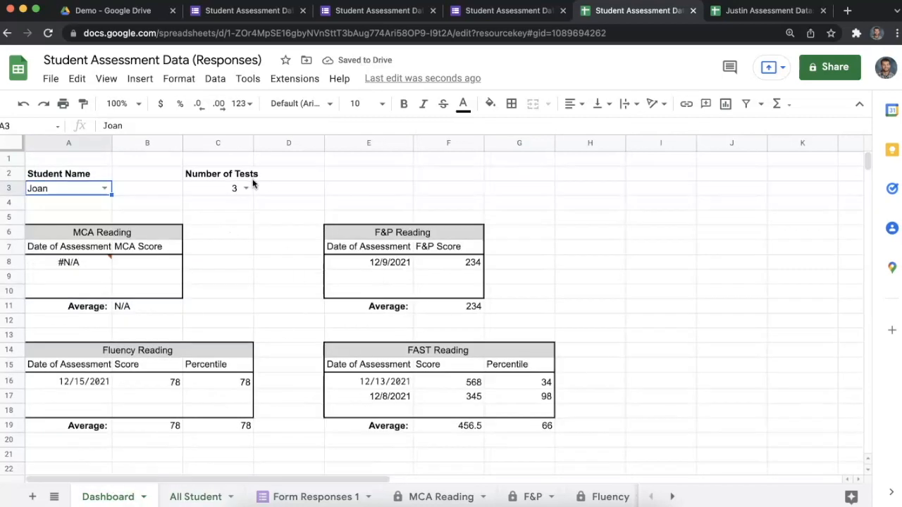
left_click(375, 176)
left_click_drag(322, 173, 303, 241)
left_click(301, 249)
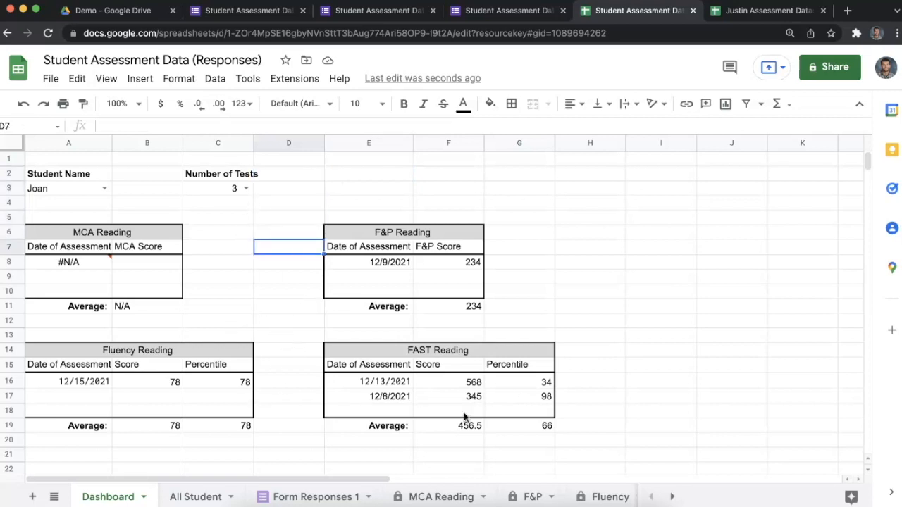
left_click(207, 492)
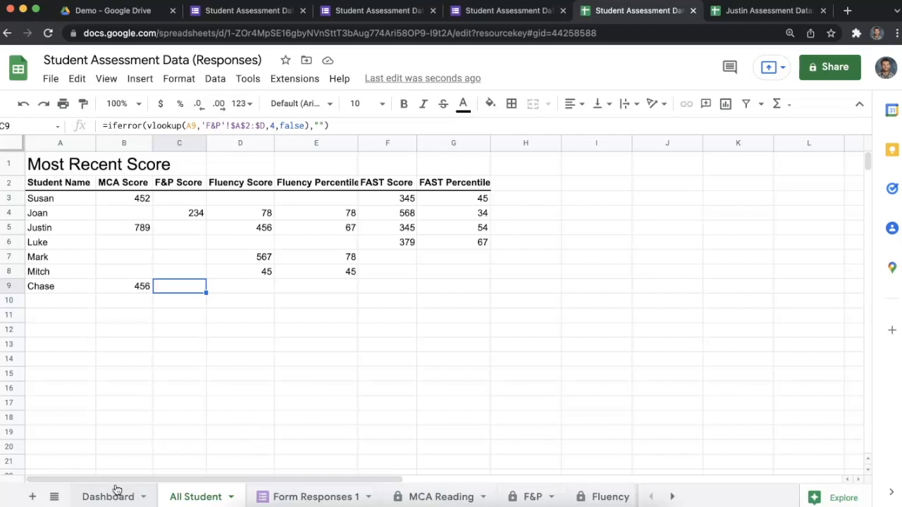
left_click_drag(63, 185, 421, 268)
left_click(465, 288)
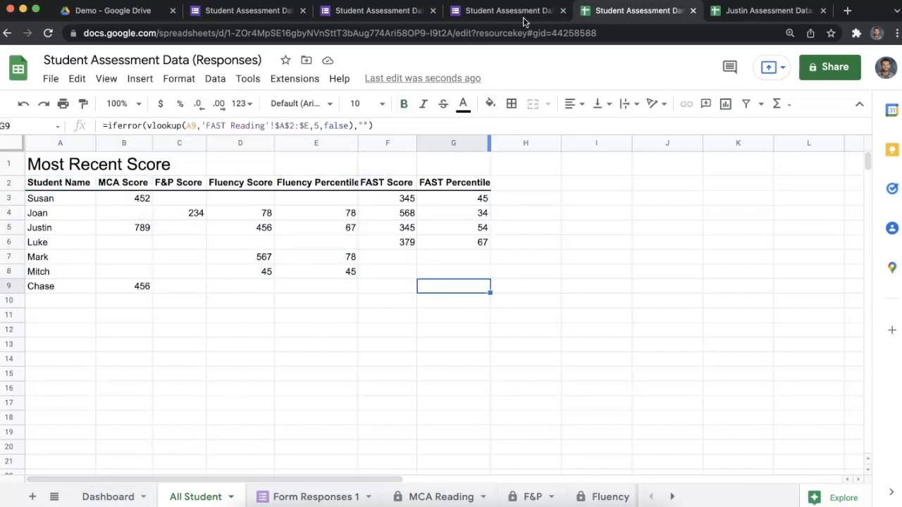
Switch to the Student Assessment Data form, view its first individual response, and start deleting it but cancel at the confirmation.
left_click(523, 16)
left_click(391, 16)
left_click(445, 107)
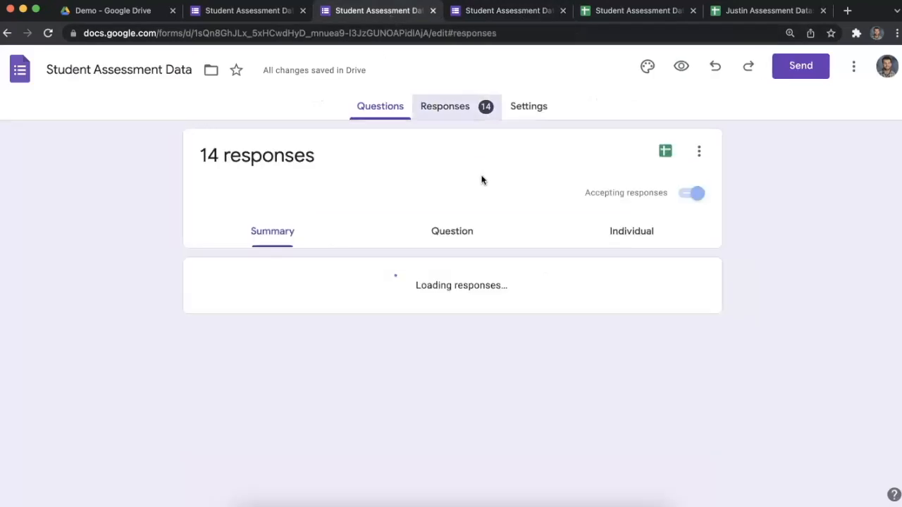
left_click(572, 238)
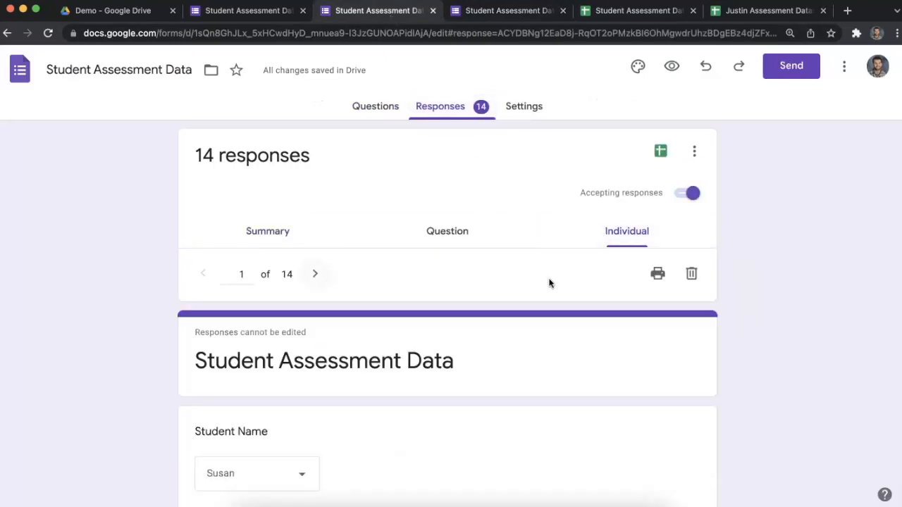
left_click(690, 276)
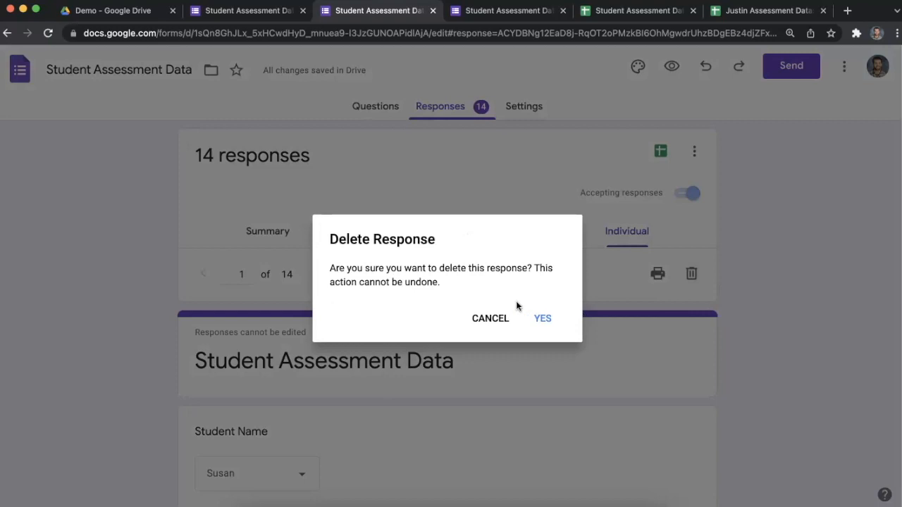
left_click(498, 330)
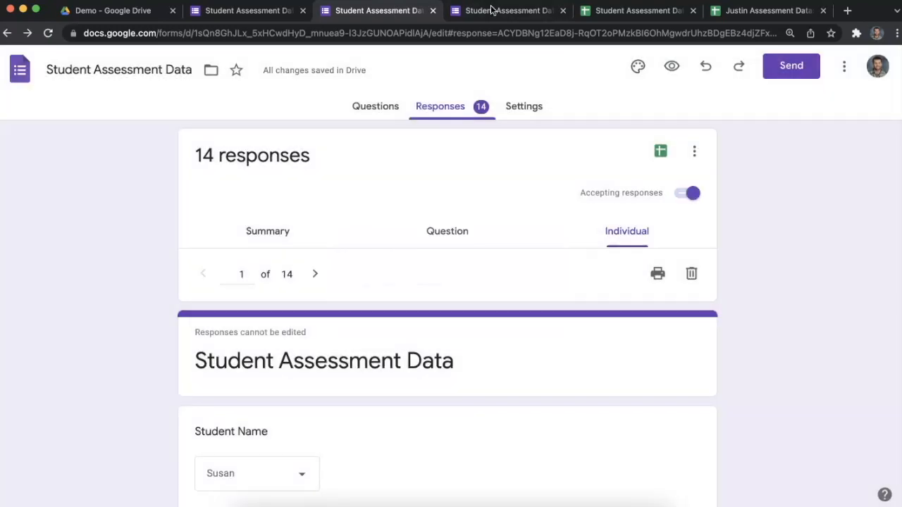
Return to the responses spreadsheet and clear all response data in A2:K20 of Form Responses 1, keeping the header row.
left_click(492, 10)
left_click(389, 12)
left_click(276, 12)
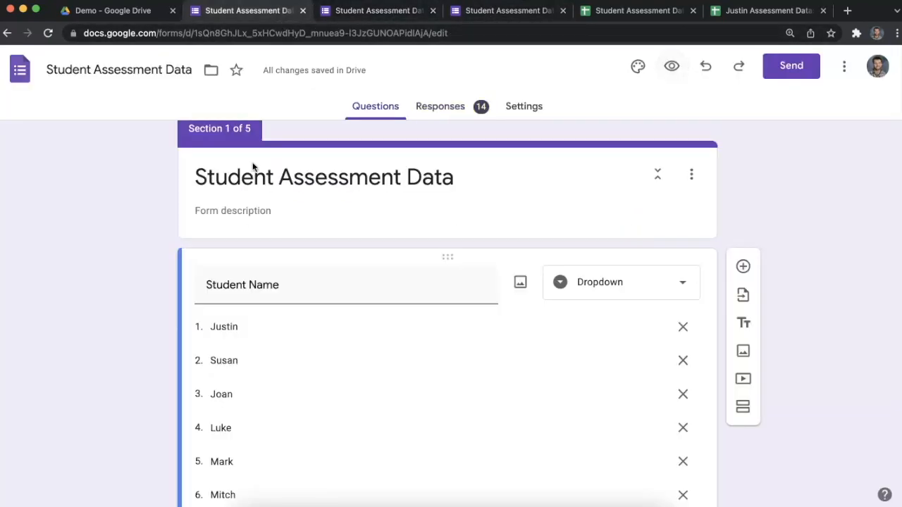
left_click(626, 11)
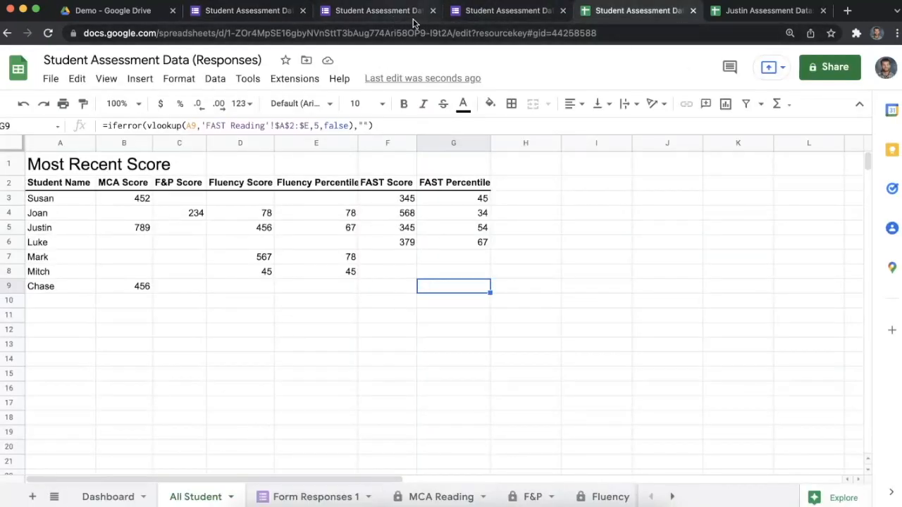
left_click(317, 495)
left_click(212, 294)
left_click_drag(666, 435, 96, 178)
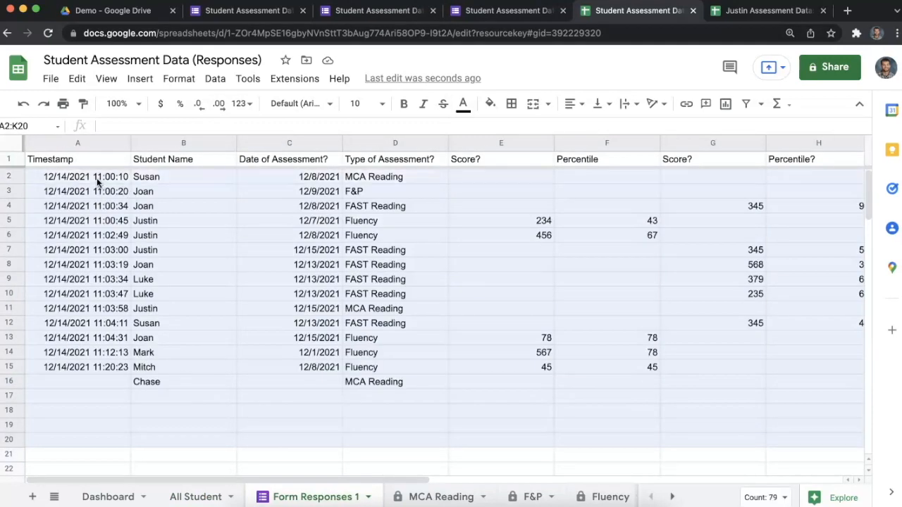
key("BackSpace")
left_click(284, 224)
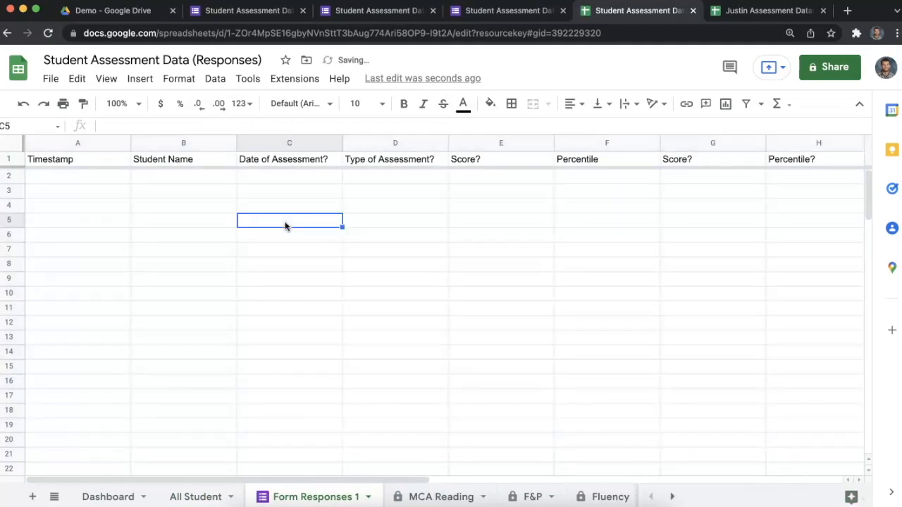
Check the All Student and Dashboard sheets after clearing the response data, including the Student Name list.
left_click_drag(409, 484, 185, 493)
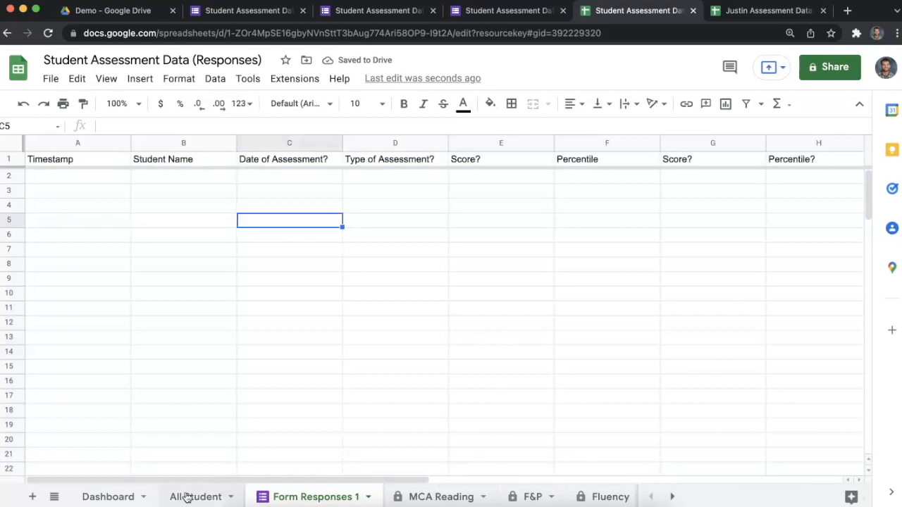
left_click(187, 495)
left_click(112, 497)
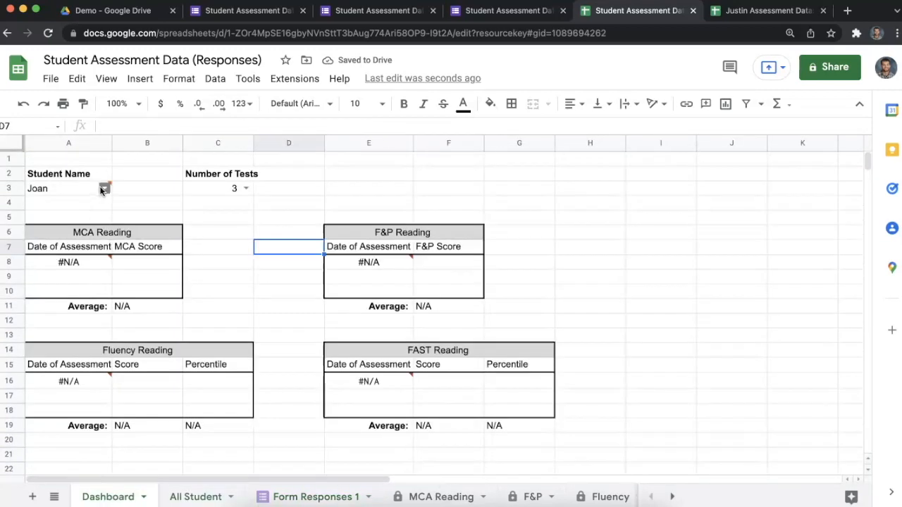
left_click(99, 186)
left_click(437, 200)
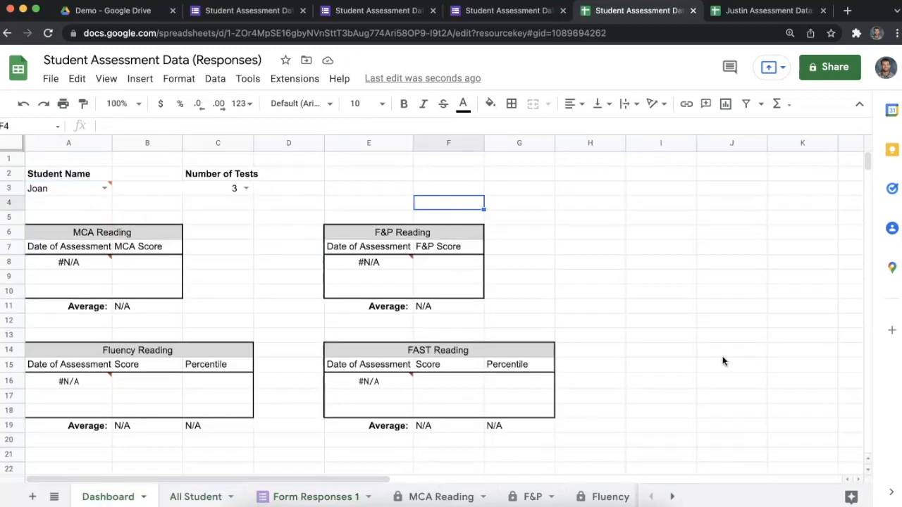
left_click(671, 497)
left_click(651, 497)
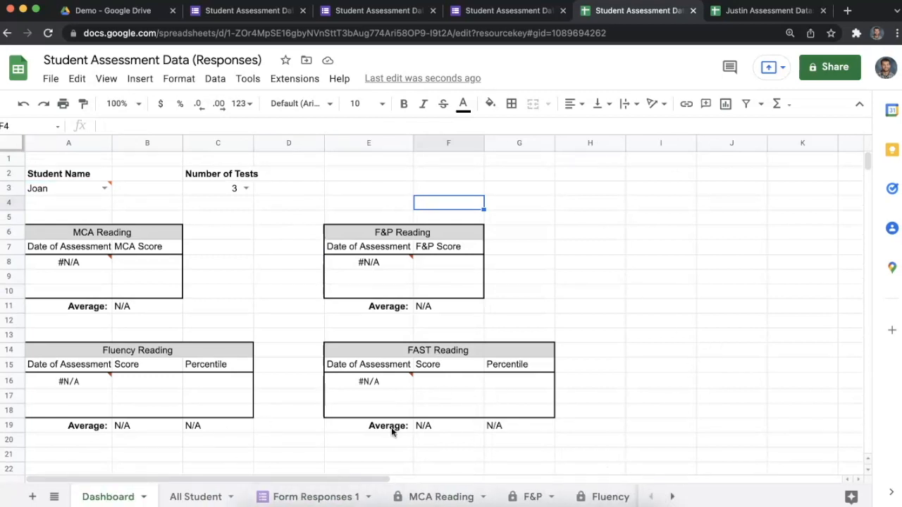